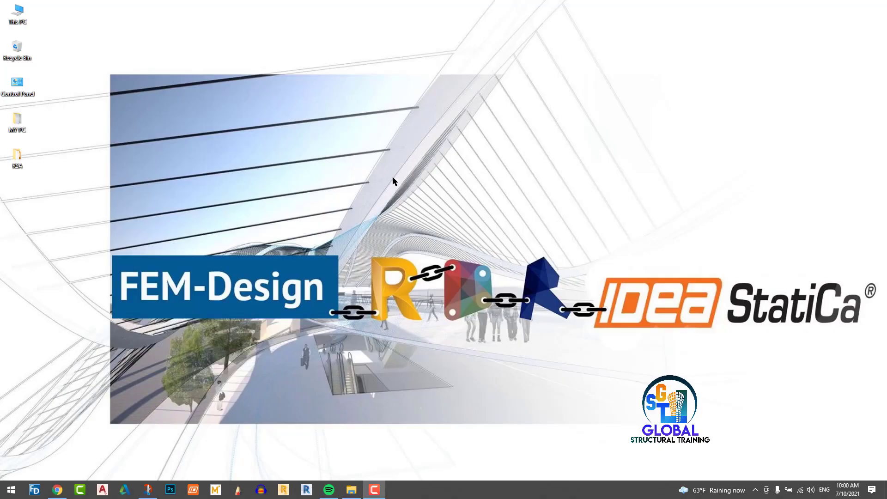
- Launch Robot Structural Analysis Professional and create a new building project
left_click(286, 488)
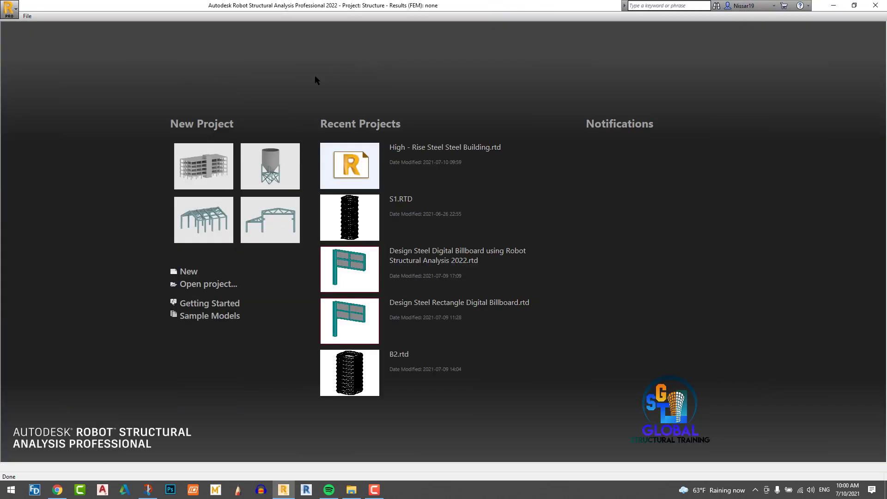
left_click(204, 168)
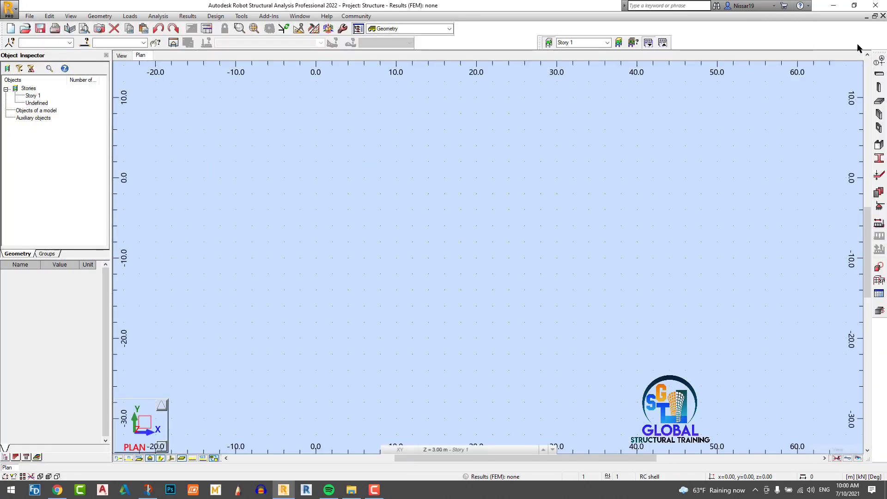
- Define Cartesian structural axes in the X direction at 0, 3, 9, 15 and 18 m with numeric labels
left_click(878, 60)
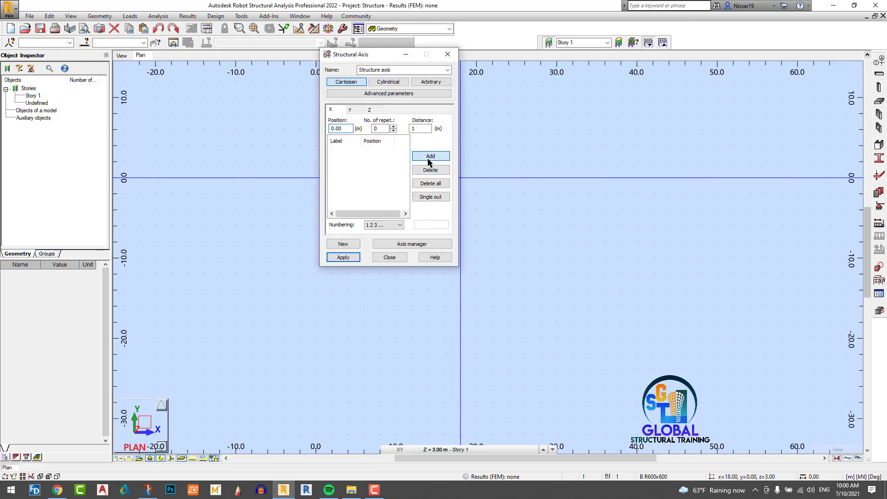
left_click(430, 158)
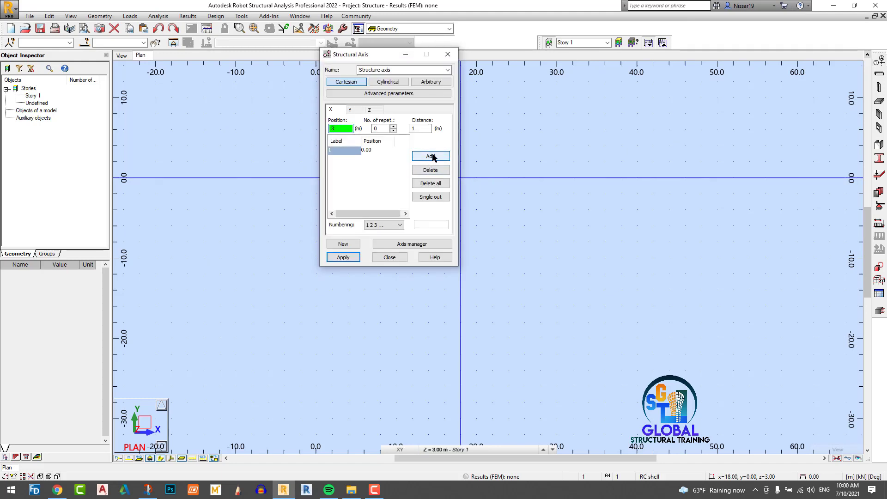
left_click(433, 157)
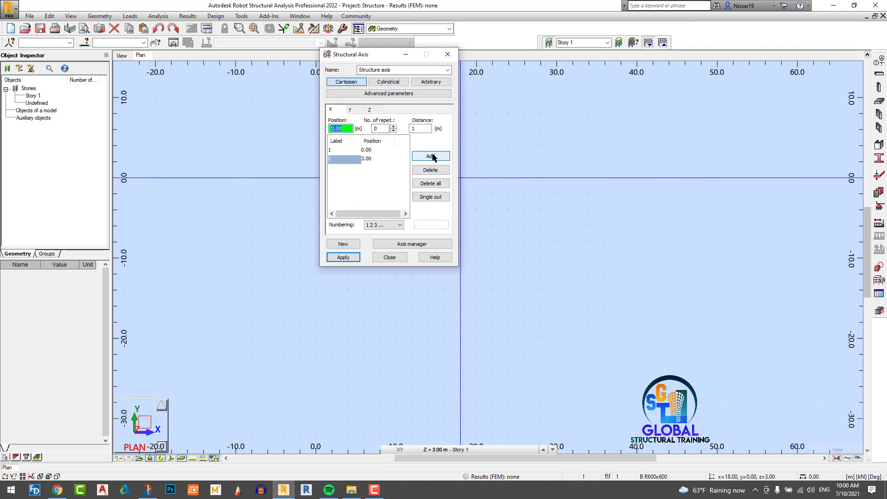
type("9")
left_click(431, 156)
type("15")
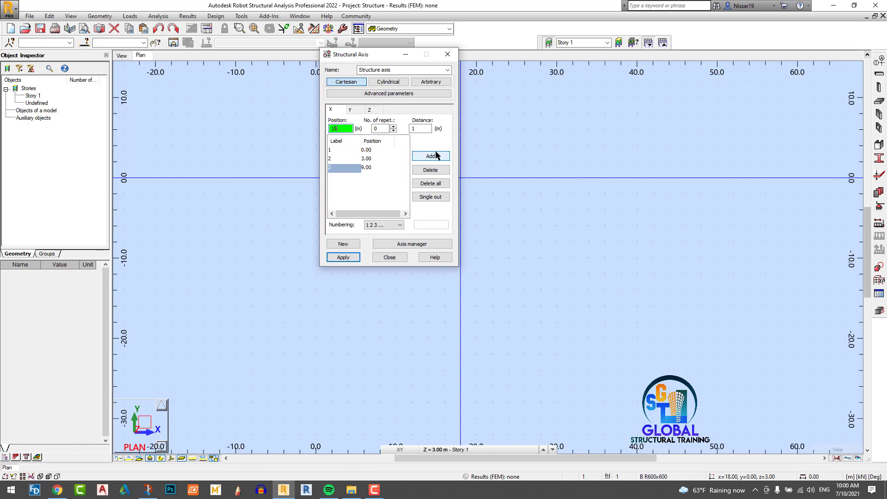
left_click(433, 157)
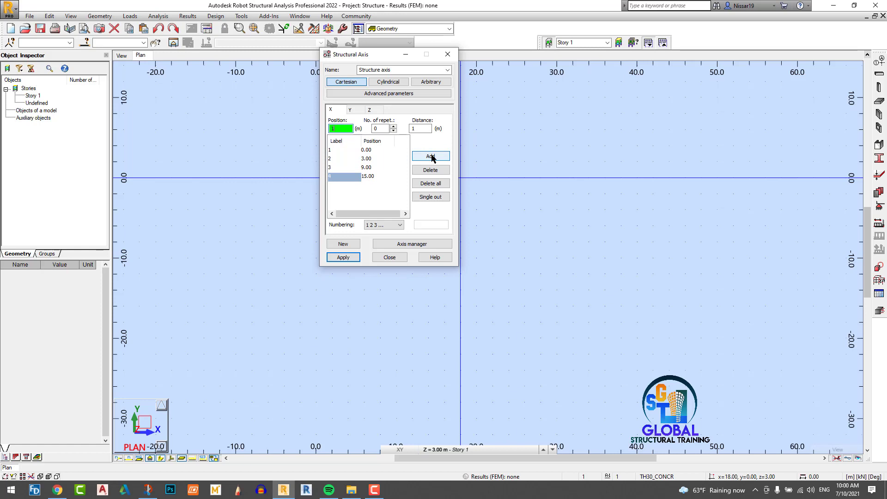
left_click(431, 157)
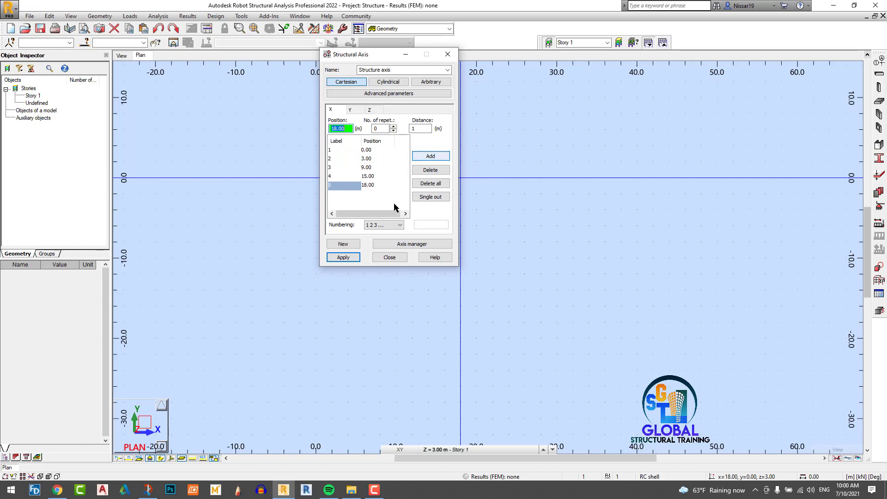
- Define Y-direction axes at 0, 3, 9, 15 and 18 m with A B C numbering
left_click(351, 111)
left_click(381, 225)
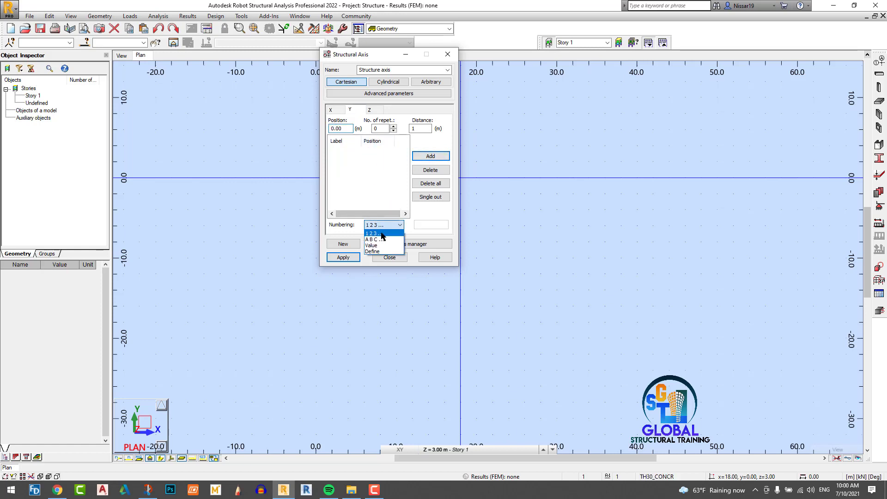
left_click(383, 238)
left_click(430, 157)
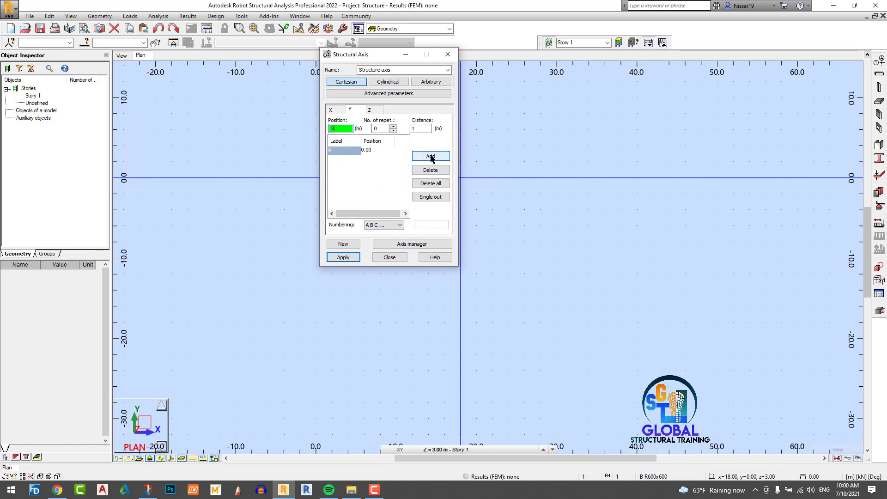
type("3")
left_click(432, 158)
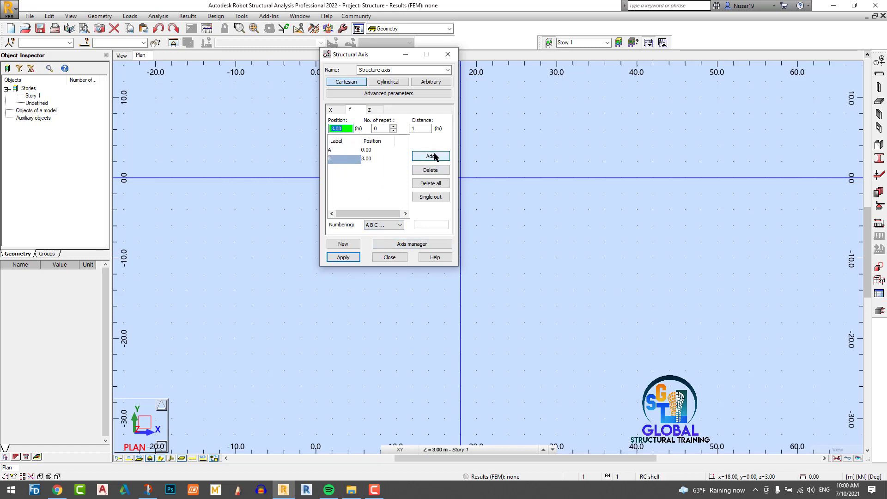
left_click(431, 157)
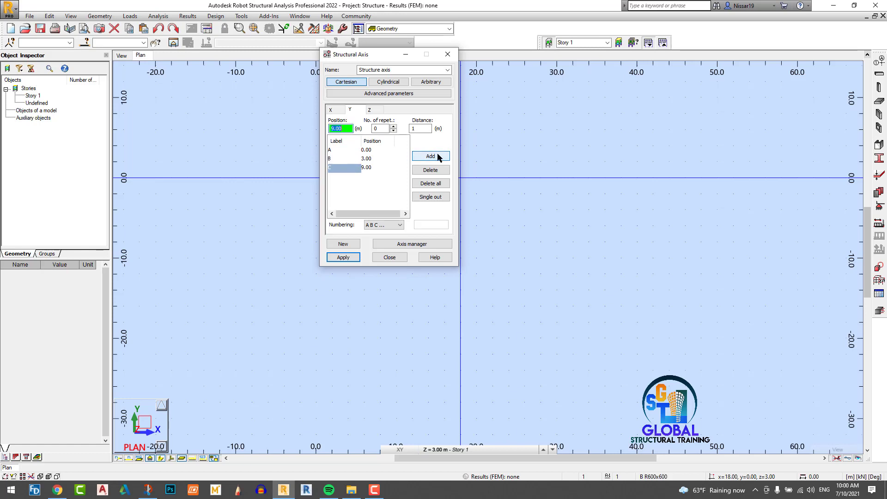
type("15")
left_click(431, 157)
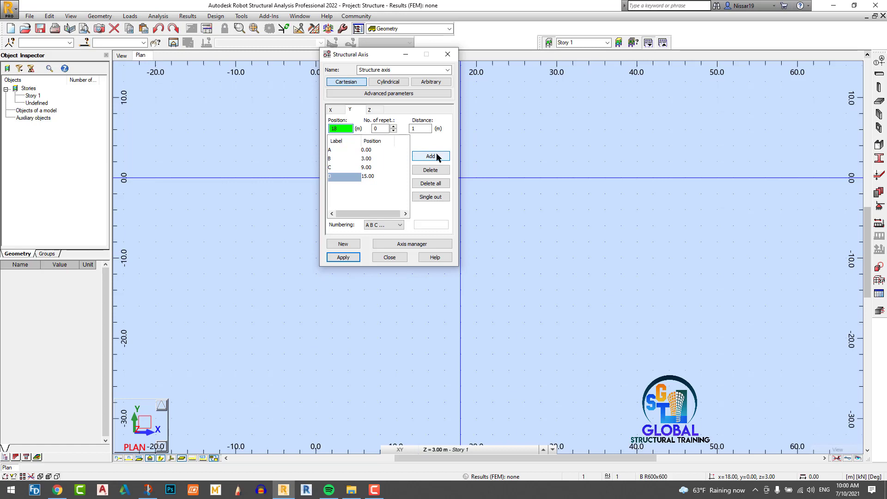
left_click(431, 157)
left_click(337, 110)
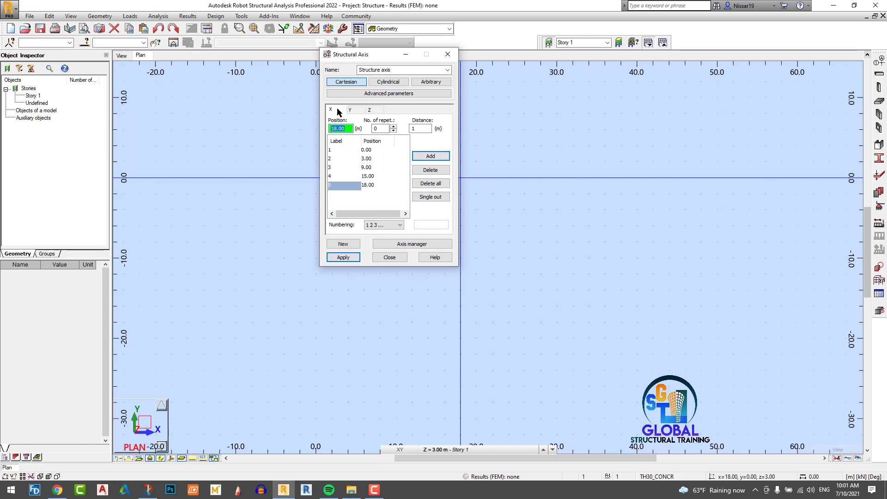
left_click(350, 109)
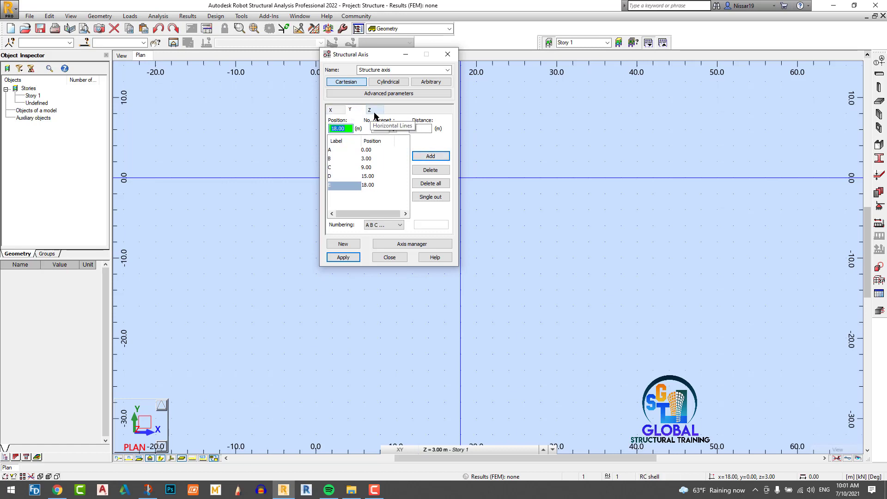
- Exclude the stories from the Z-direction axes and apply the structural axis grid
left_click(375, 112)
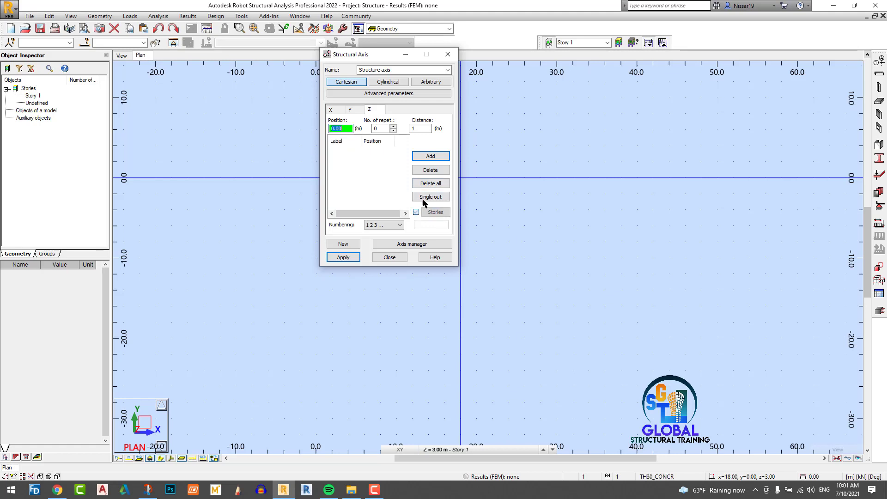
left_click(417, 212)
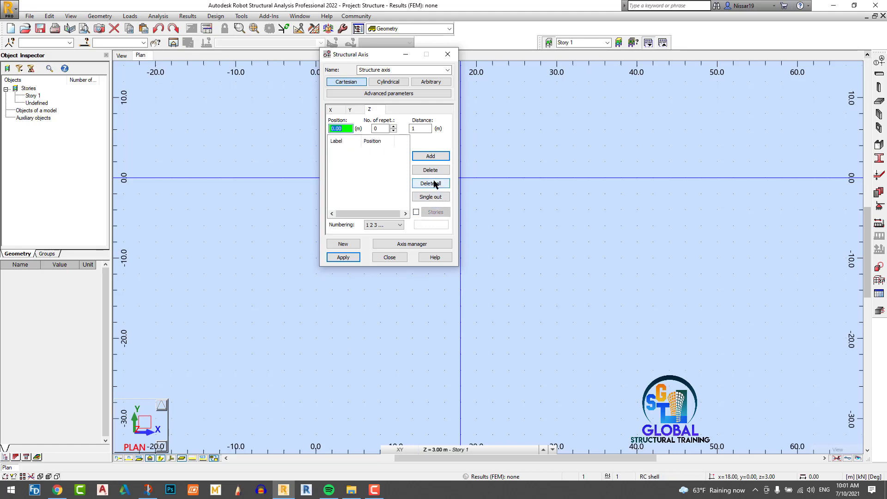
left_click(343, 257)
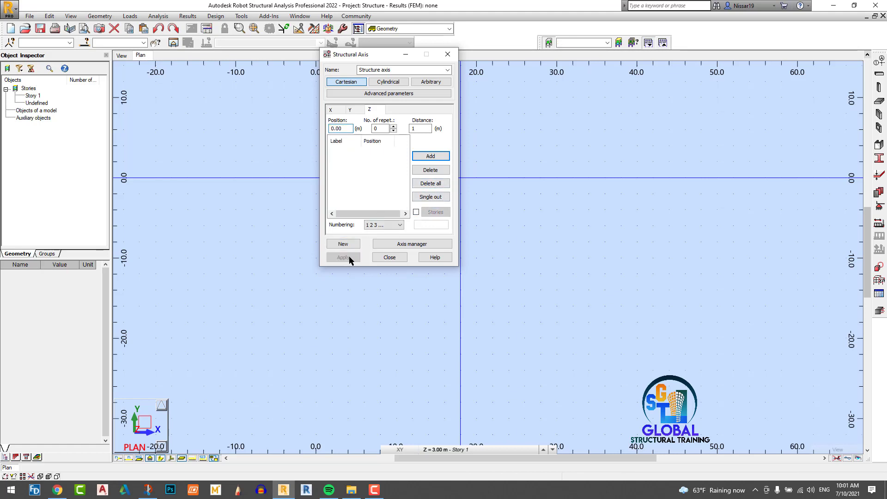
left_click(390, 257)
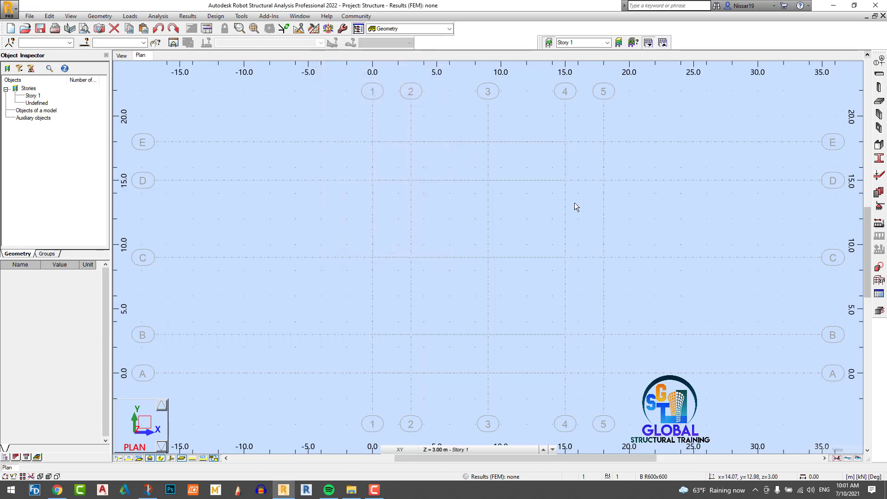
- Replace the default story with 20 manually defined stories, each 4 m high
left_click(618, 43)
left_click(331, 119)
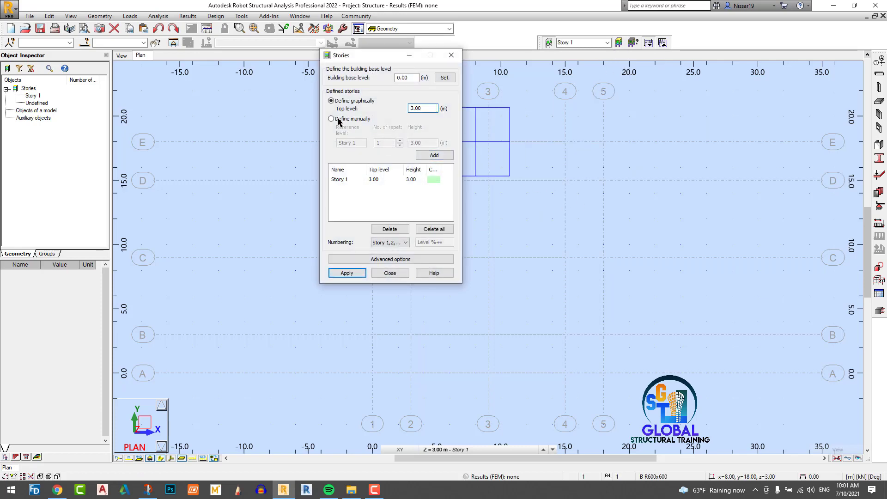
left_click_drag(385, 141, 378, 142)
type("2")
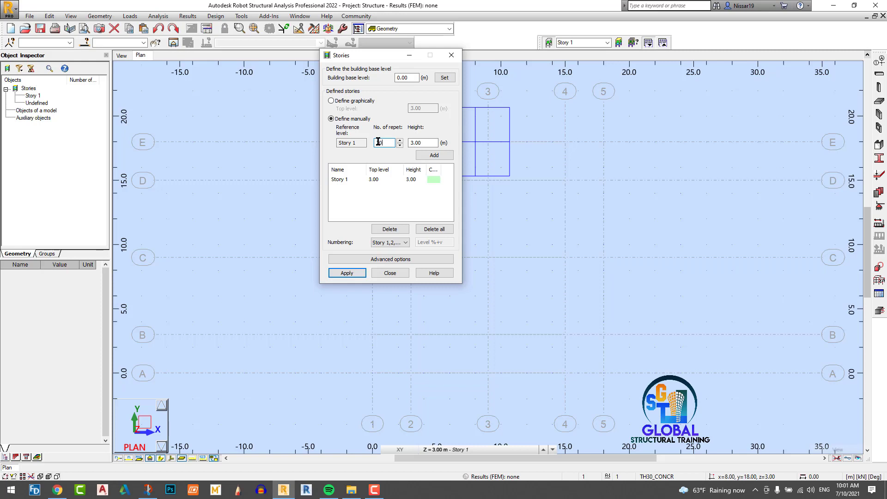
type("0")
double_click(424, 143)
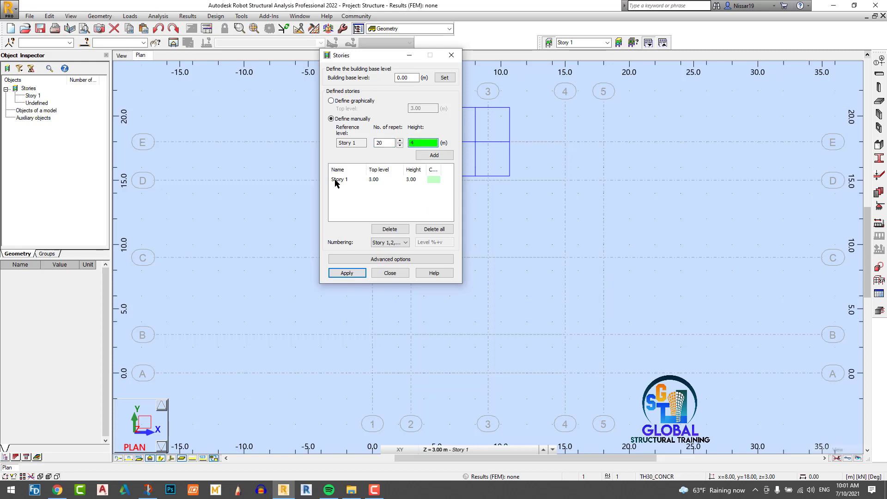
left_click(361, 184)
left_click(404, 229)
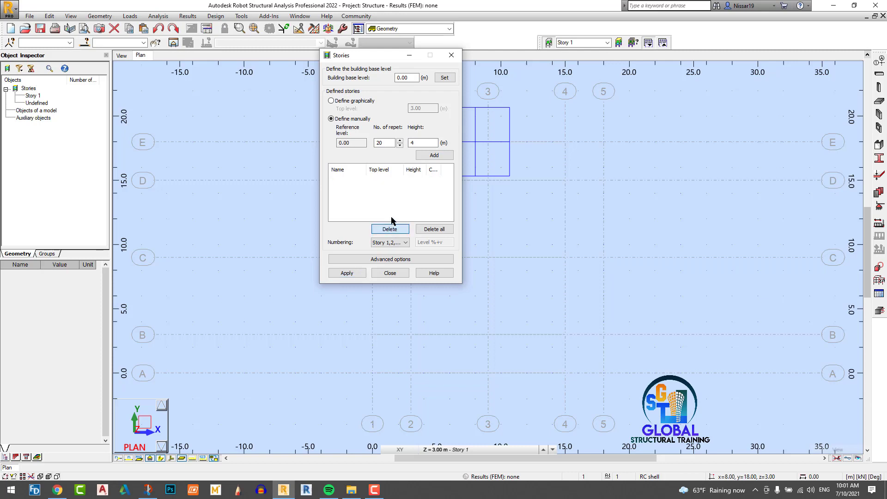
left_click(432, 155)
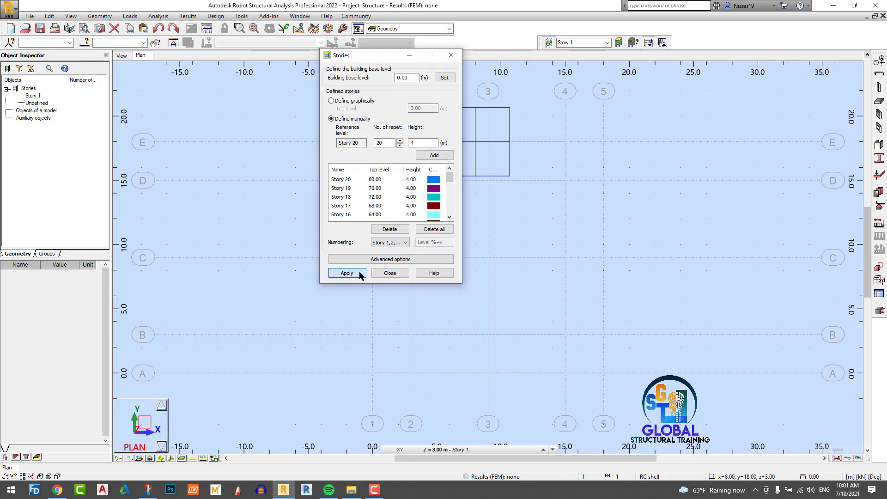
left_click(347, 272)
left_click(390, 272)
- In the 3D view, include the defined stories in the Z-direction structural axes and apply the change
left_click(125, 56)
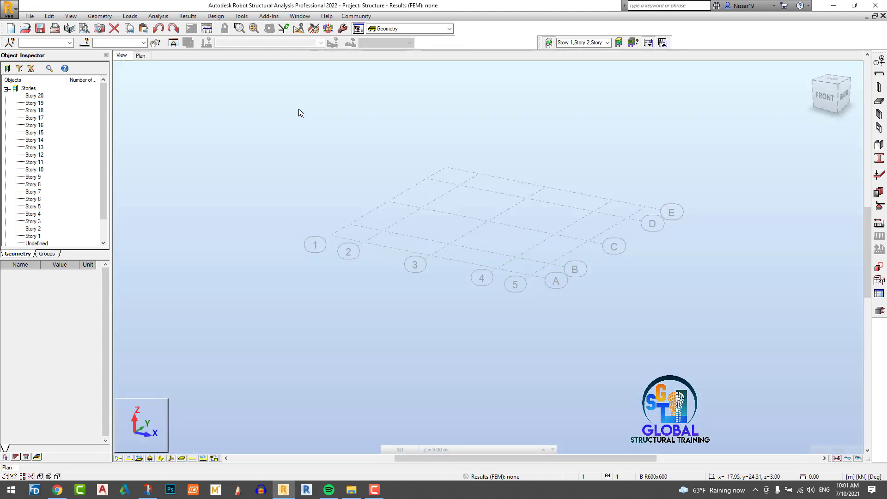
scroll(581, 143, "down", 1)
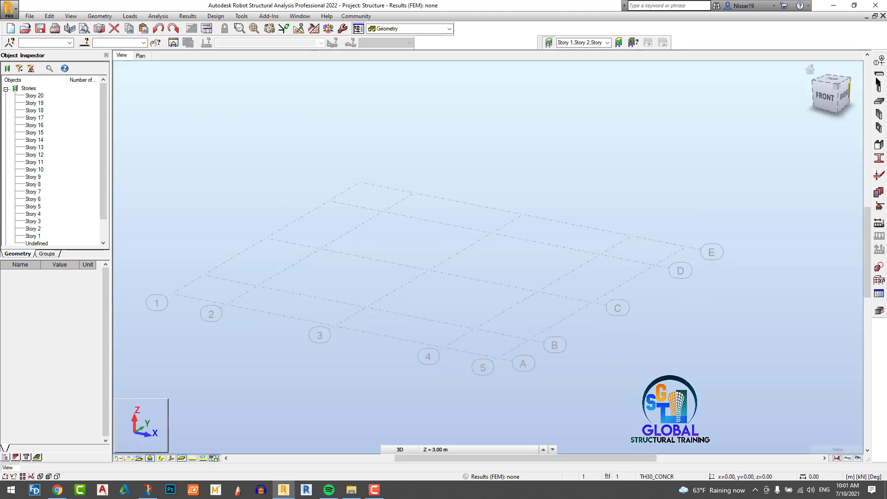
left_click(879, 61)
left_click(374, 111)
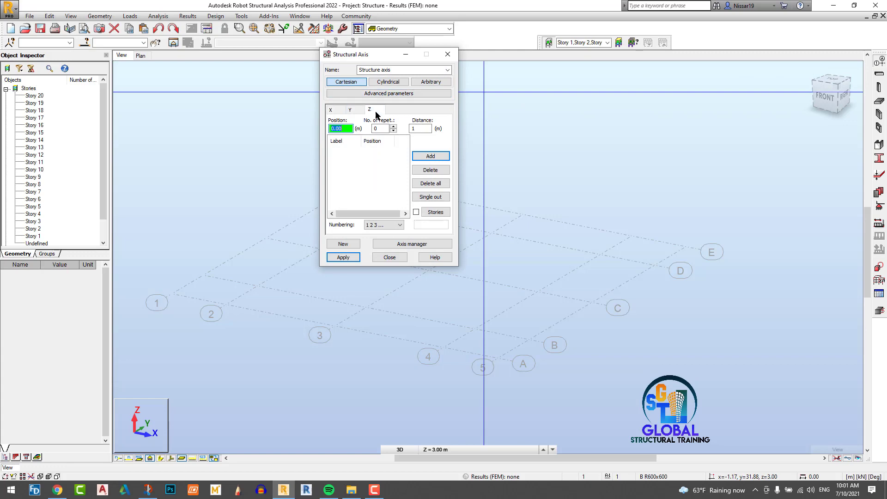
left_click(416, 212)
left_click(346, 257)
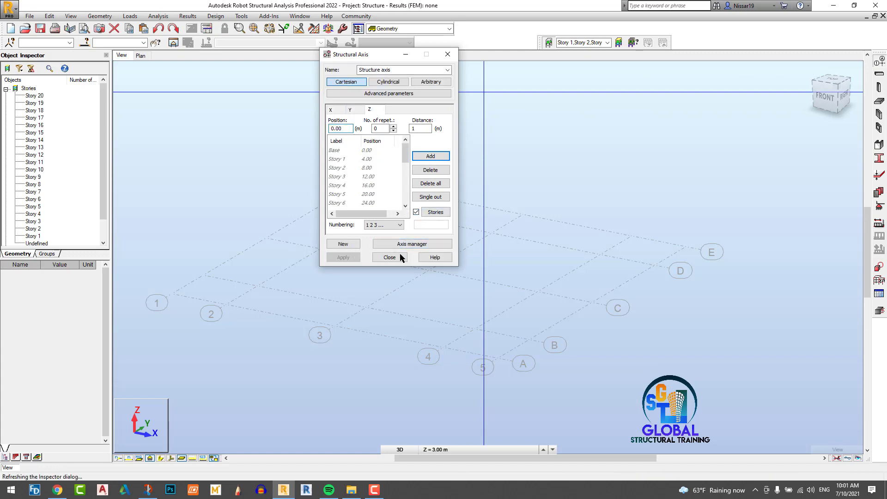
left_click(385, 257)
- Examine the axis grid and story levels of the whole building in the 3D view
scroll(563, 372, "up", 3)
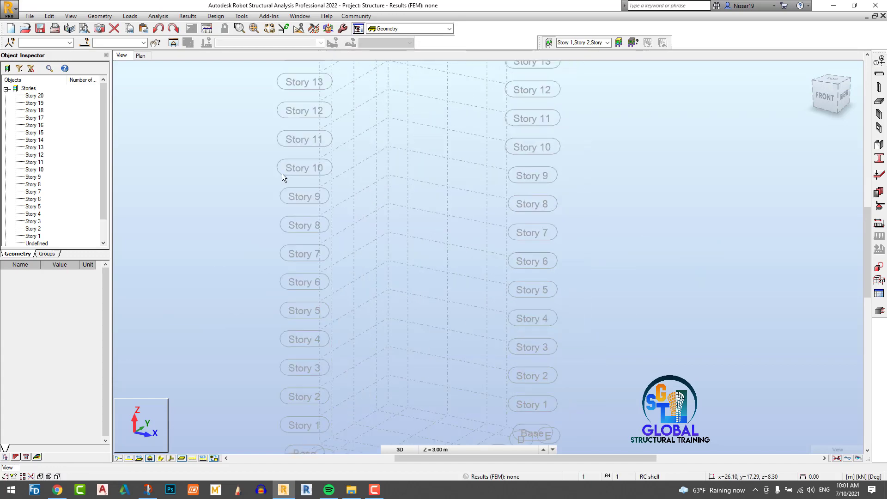
scroll(282, 174, "down", 2)
scroll(354, 259, "down", 5)
scroll(346, 160, "up", 3)
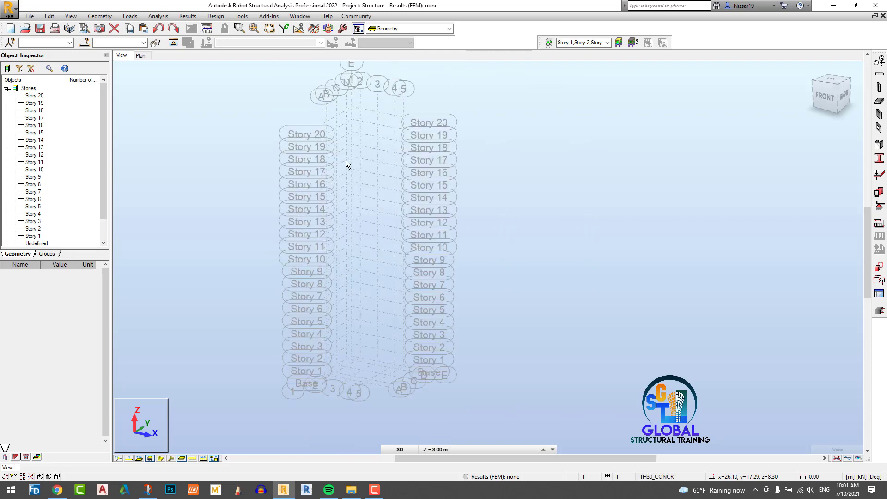
scroll(345, 160, "up", 1)
scroll(315, 397, "up", 3)
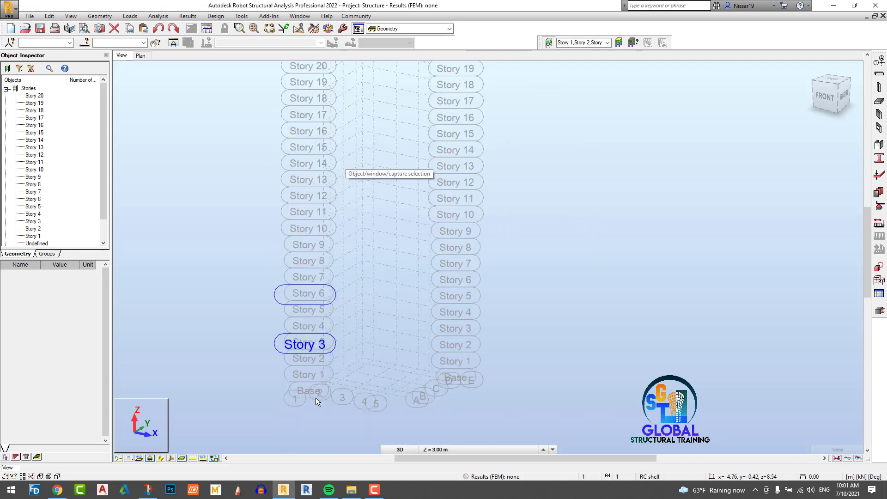
scroll(348, 372, "down", 4)
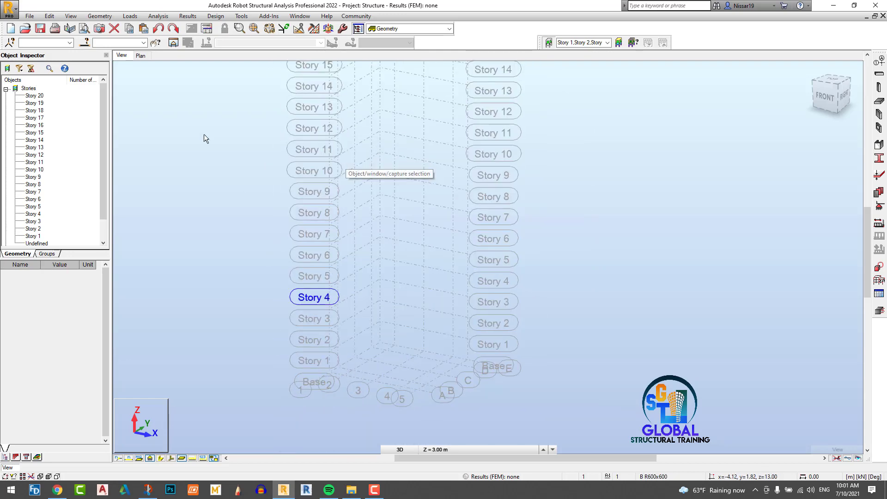
- In the Story 1 plan, place 4 m high ø600 steel columns downward at grid intersections E-2, D-1, B-1 and A-2
left_click(140, 55)
scroll(370, 181, "down", 2)
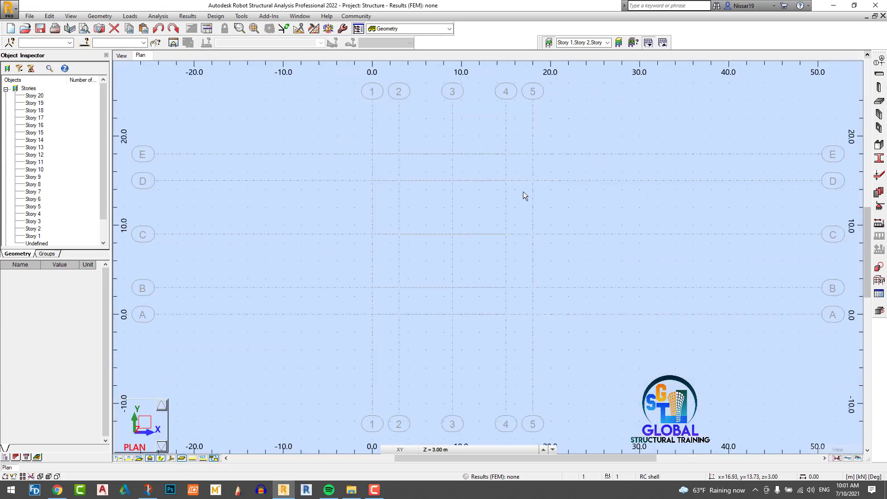
scroll(523, 191, "up", 3)
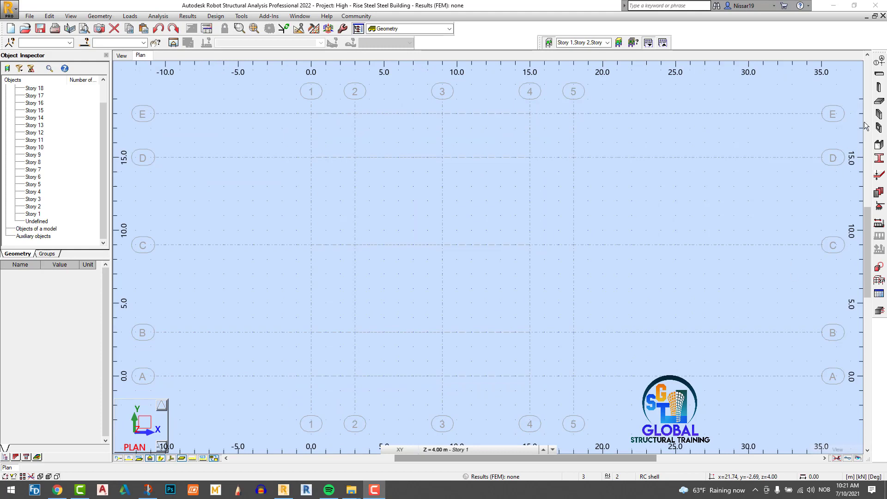
left_click(879, 87)
left_click(816, 119)
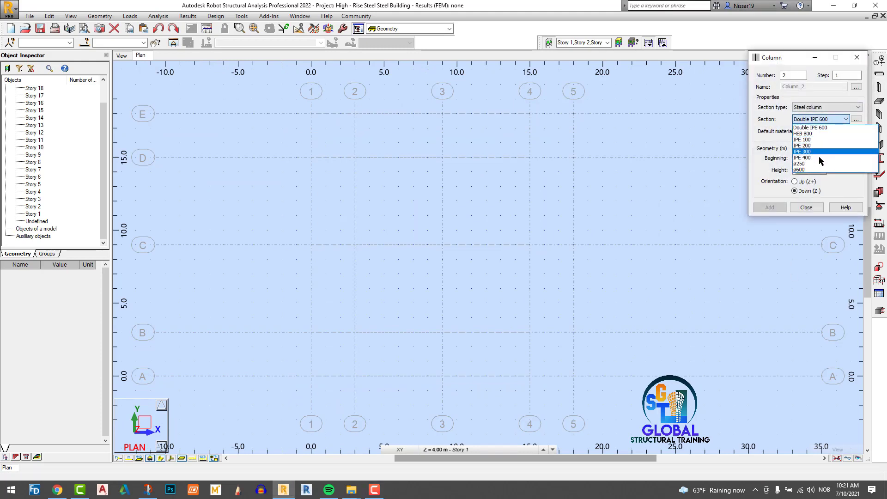
left_click(818, 170)
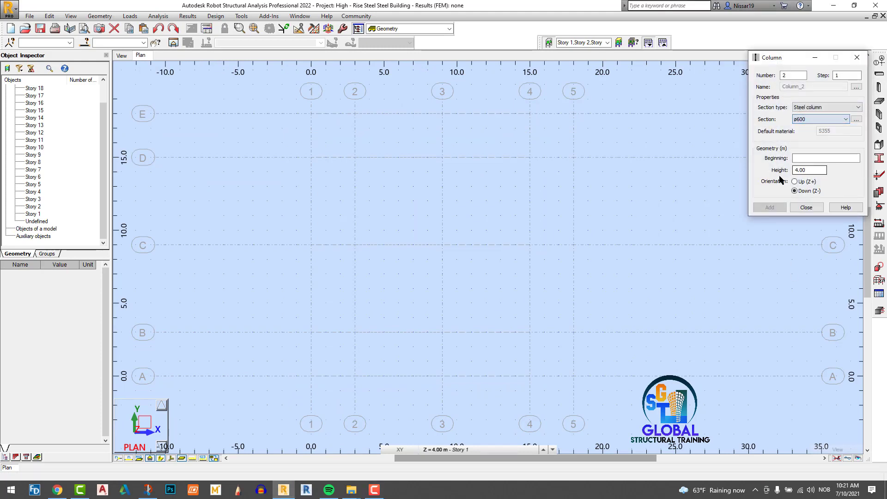
left_click(355, 114)
left_click(311, 157)
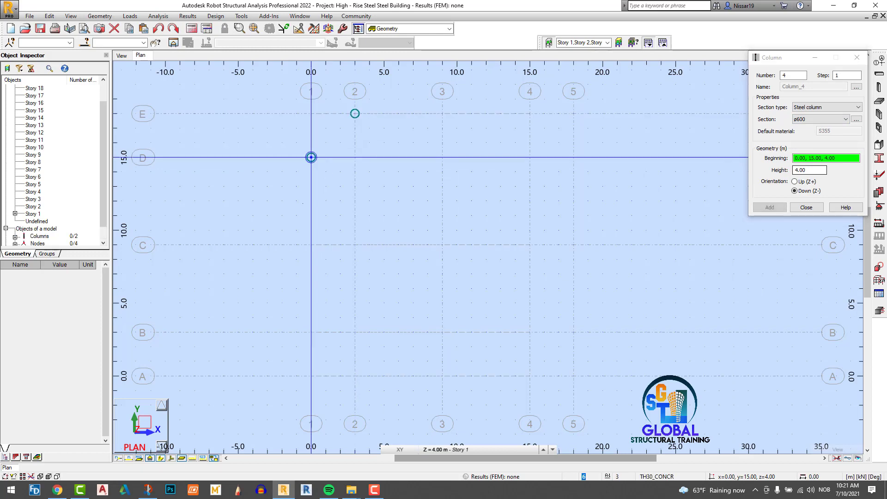
left_click(311, 332)
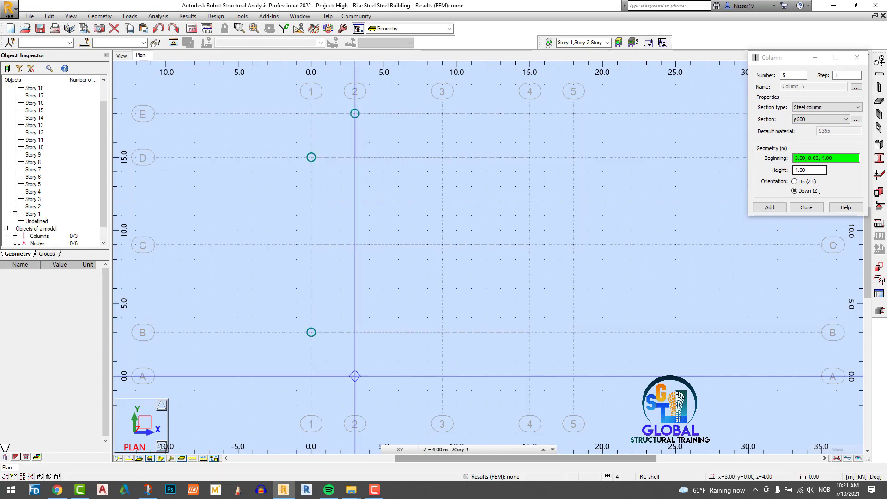
left_click(355, 375)
- Place the remaining ø600 steel columns at grid intersections A-4, B-5, D-5 and E-4
left_click(529, 376)
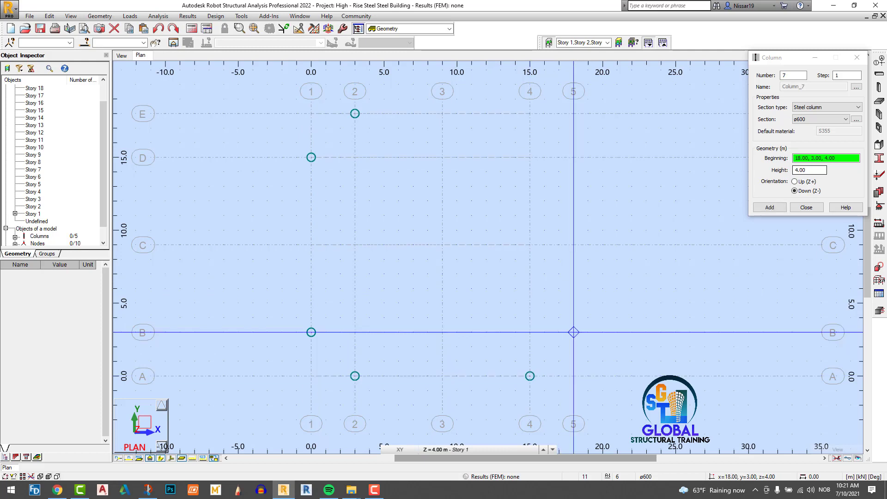
left_click(574, 332)
scroll(573, 332, "down", 1)
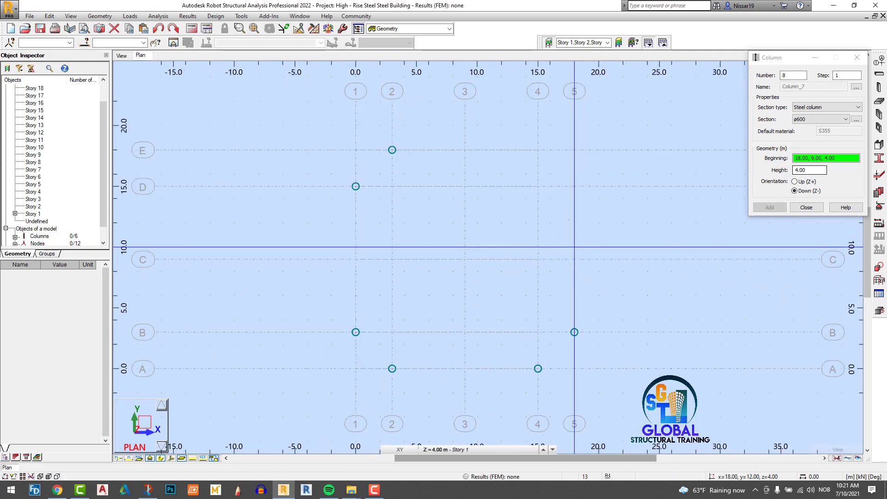
left_click(573, 186)
left_click(537, 149)
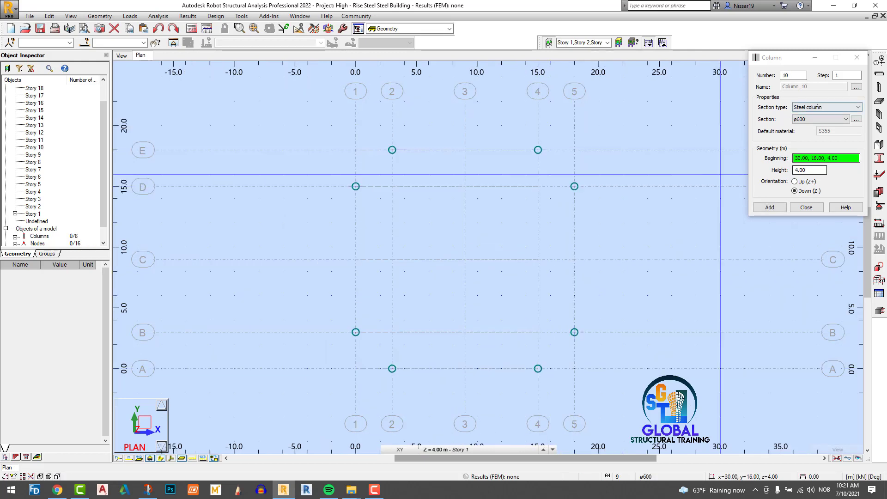
- Place Double IPE 600 steel columns at the nine interior intersections of axes 2, 3 and 4 with B, C and D
left_click(815, 118)
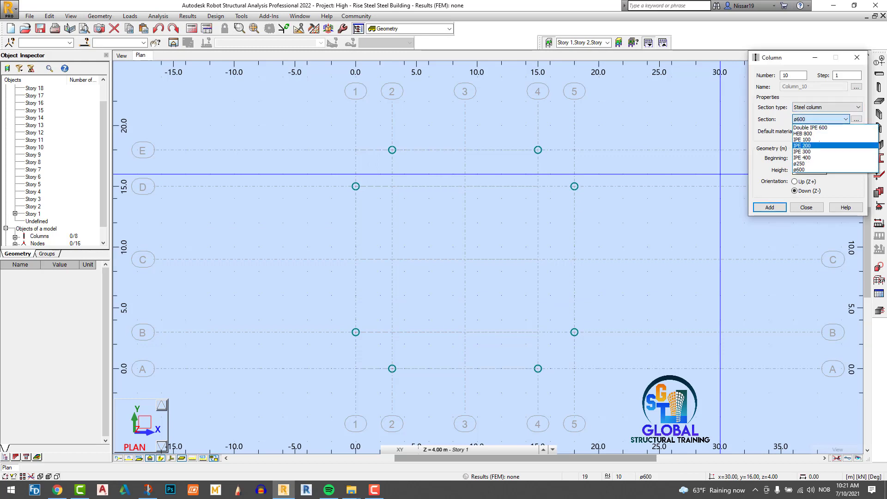
left_click(811, 127)
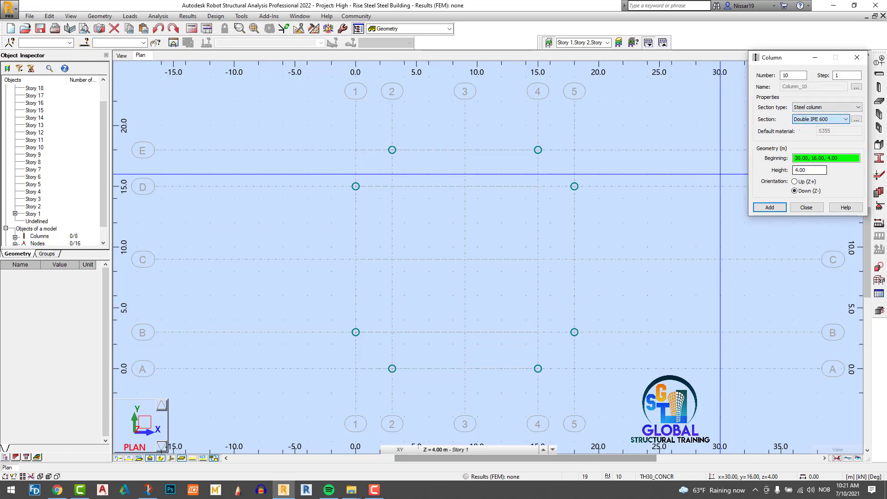
left_click(465, 186)
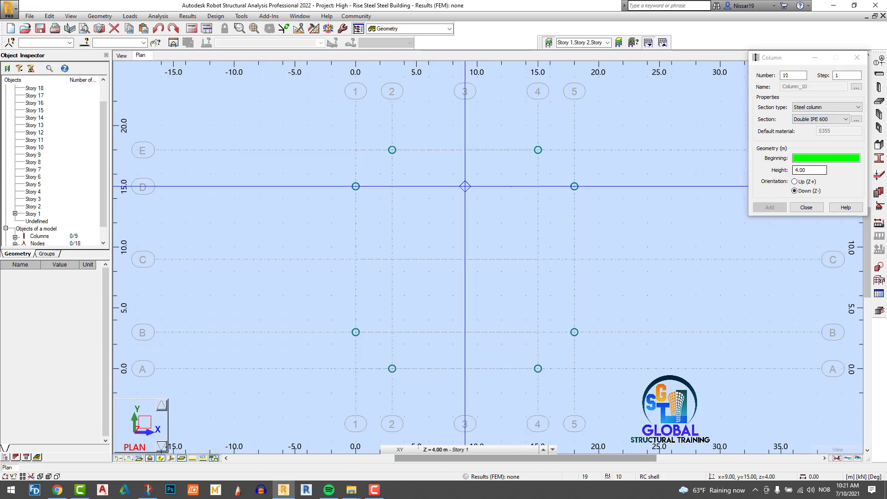
left_click(537, 187)
left_click(538, 259)
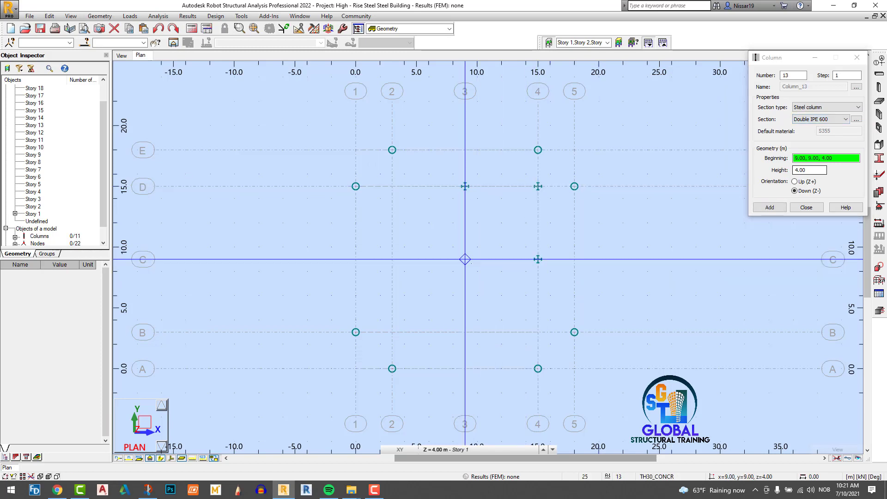
left_click(464, 259)
left_click(392, 259)
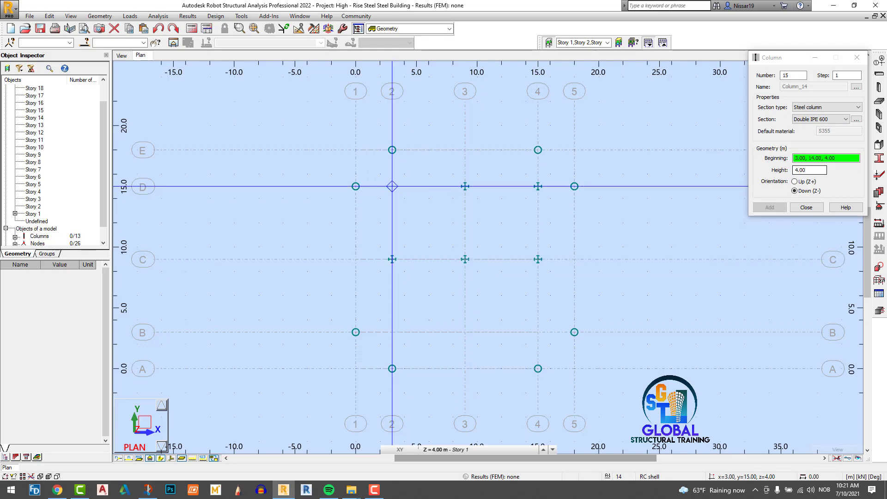
left_click(392, 186)
left_click(392, 332)
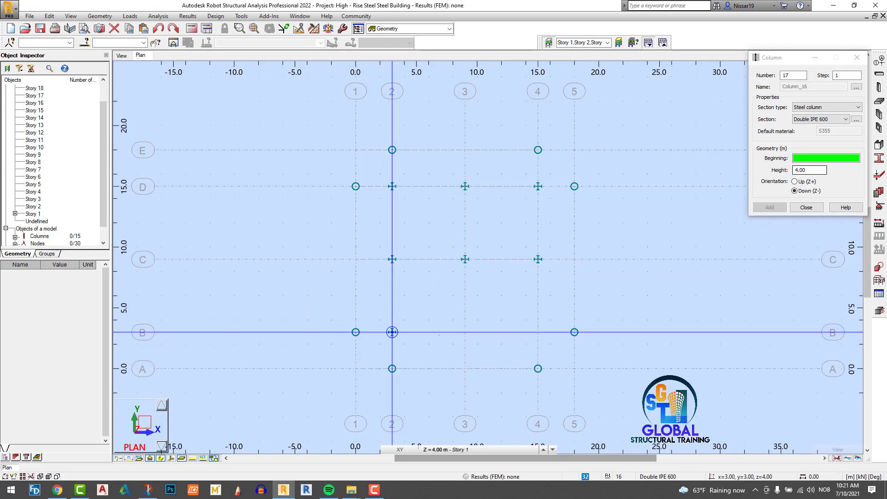
left_click(465, 331)
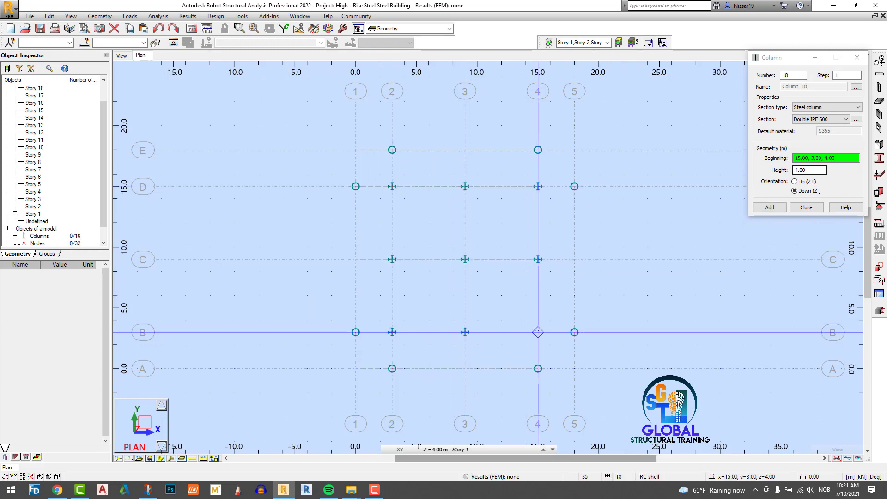
left_click(538, 331)
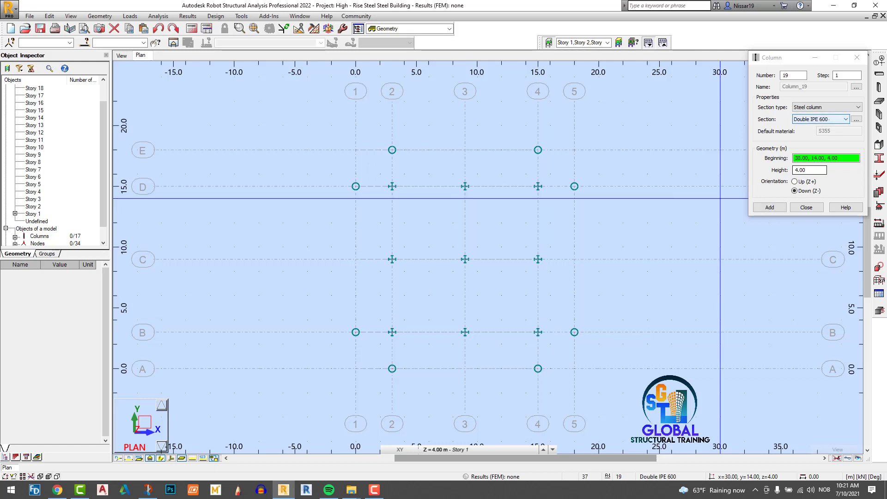
- Place HEB 800 steel columns at grid intersections E-3, A-3, C-5 and C-1, and finish placing columns
left_click(845, 119)
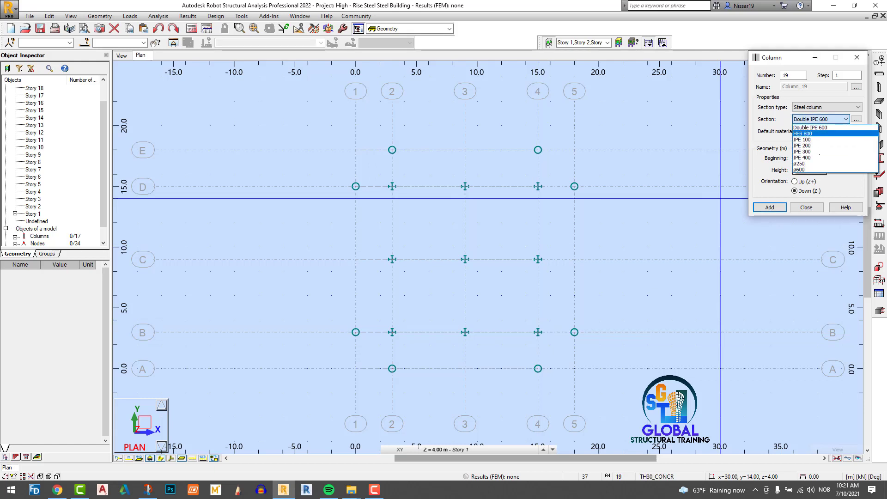
left_click(802, 134)
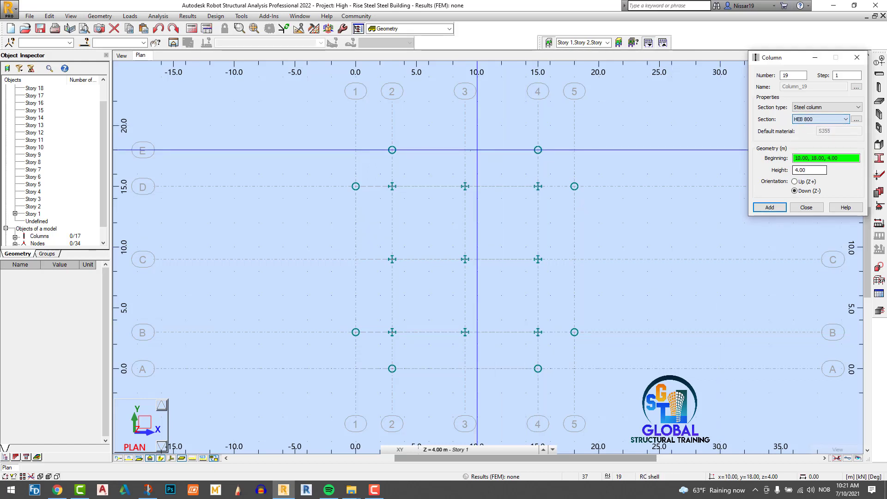
left_click(464, 150)
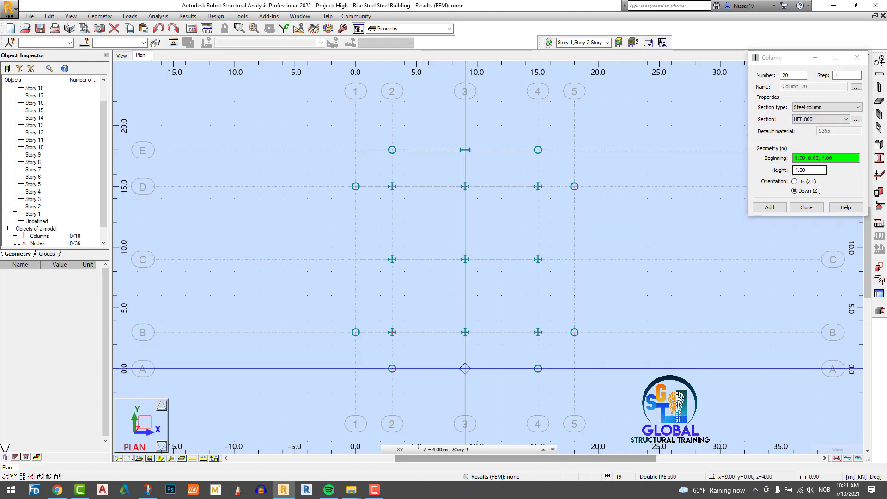
left_click(465, 368)
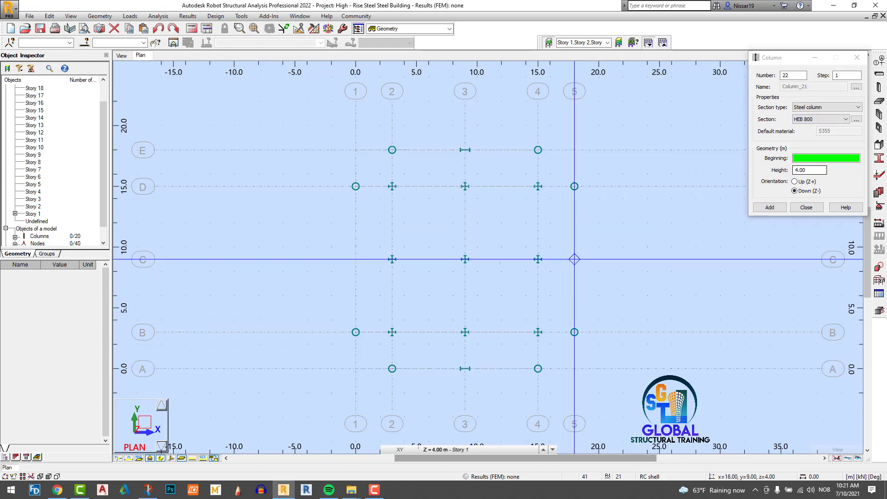
left_click(574, 259)
left_click(355, 259)
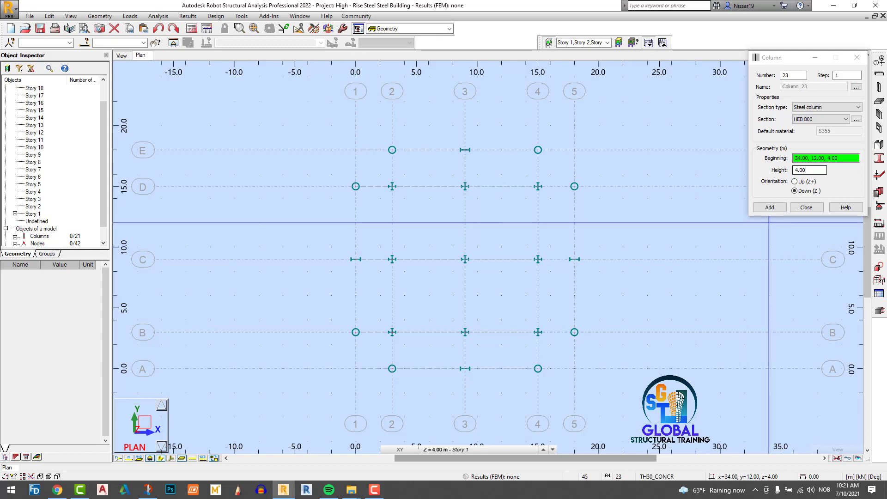
left_click(805, 207)
- Rotate the two HEB 800 columns at C-1 and C-5 by applying a gamma angle of 90°
scroll(557, 276, "up", 2)
left_click_drag(611, 277, 562, 221)
left_click_drag(258, 277, 209, 224, "ctrl")
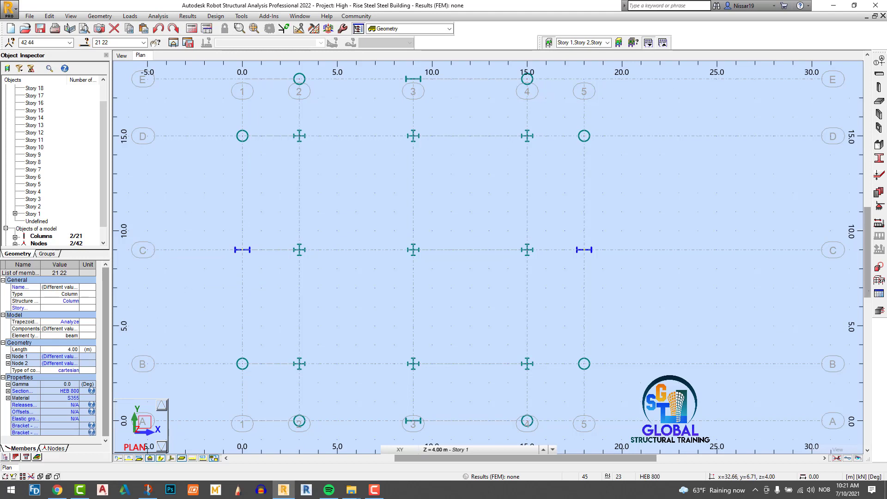
left_click(880, 280)
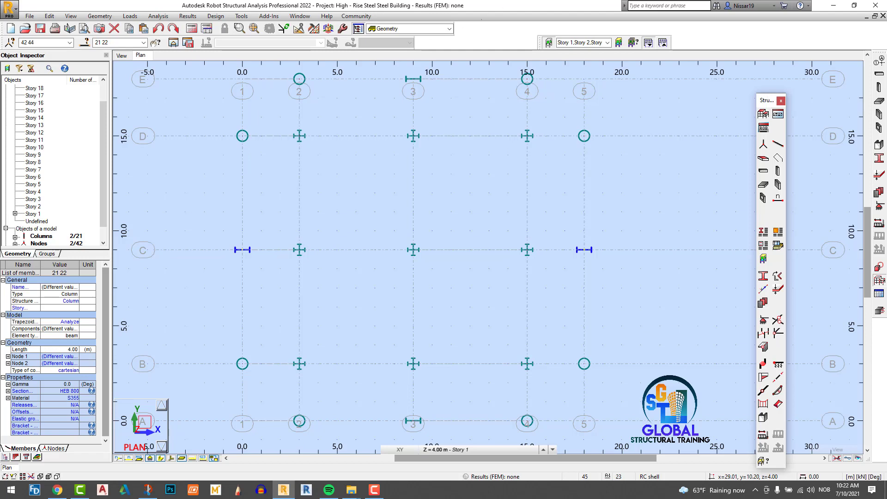
left_click_drag(766, 100, 481, 21)
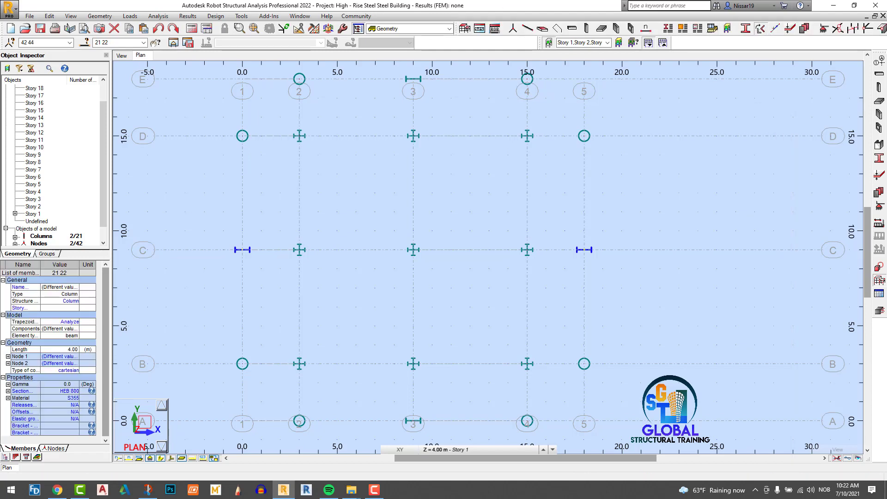
left_click(760, 29)
left_click(781, 102)
left_click(776, 115)
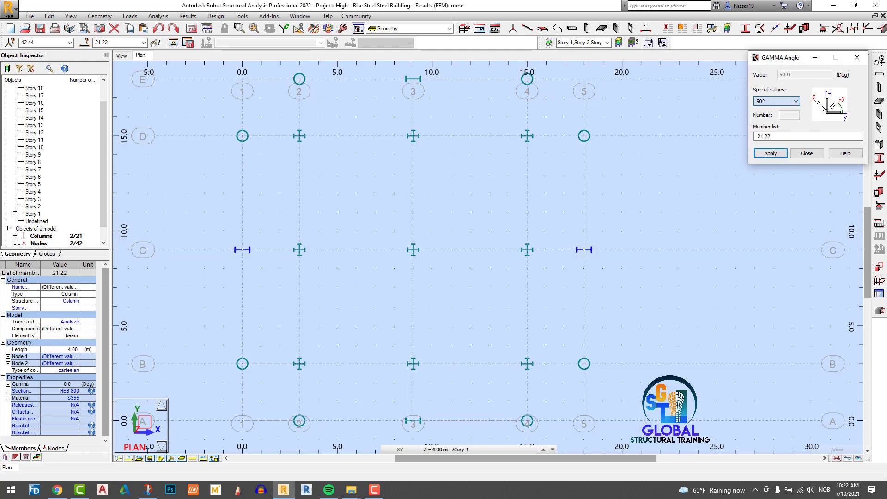
left_click(770, 153)
left_click(808, 154)
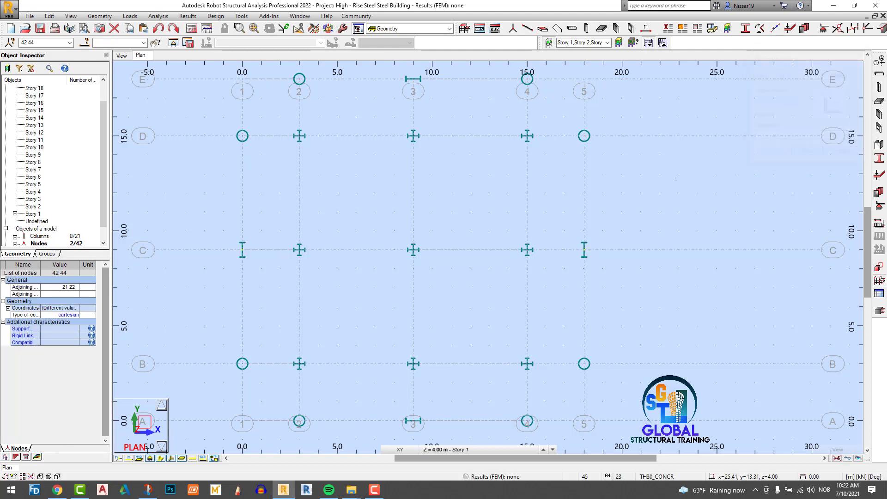
- Show the columns' section shapes in the 3D view of the structure
scroll(660, 202, "down", 1)
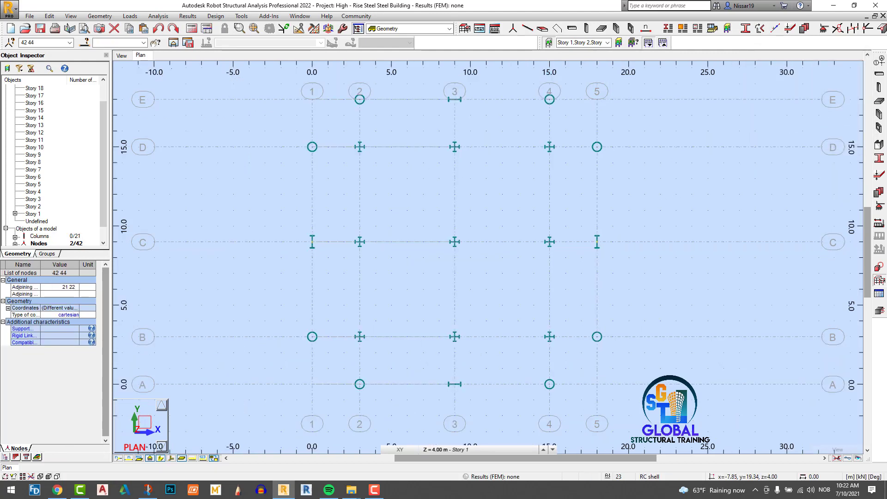
left_click(121, 56)
scroll(529, 405, "up", 5)
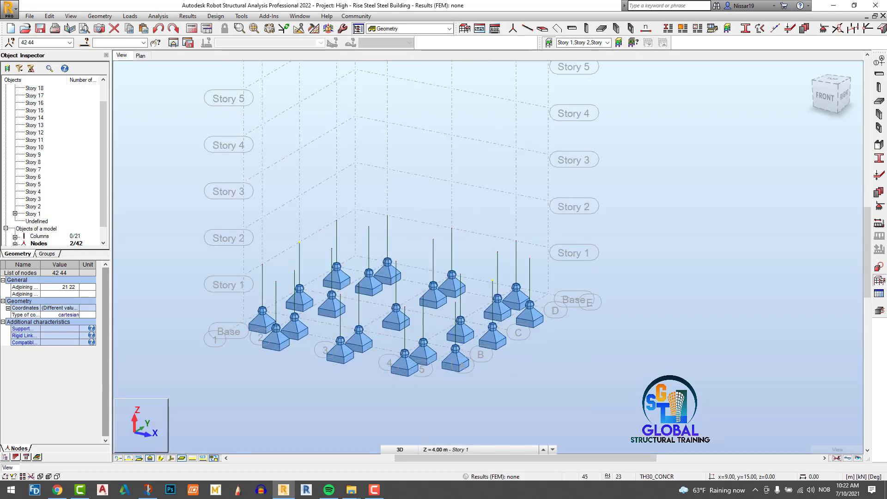
left_click(160, 458)
scroll(283, 364, "up", 2)
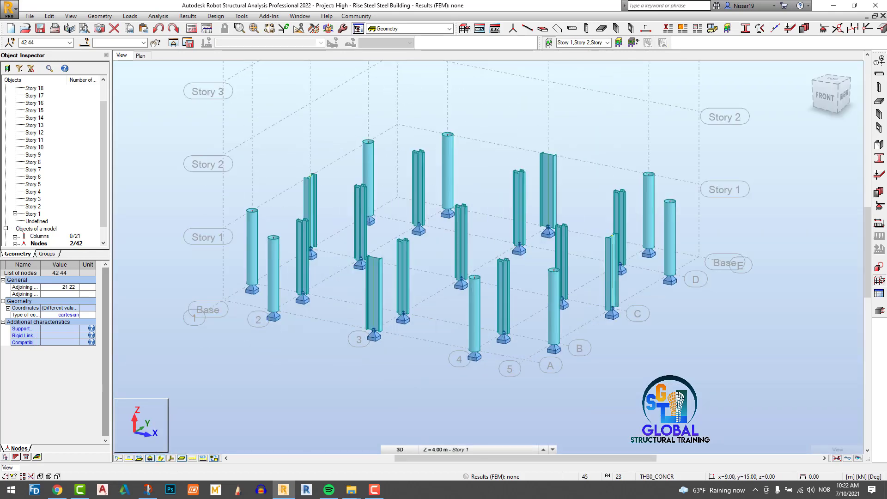
- Turn on the color legend by member type in the members' display settings for the 3D view
scroll(391, 342, "down", 1)
scroll(391, 341, "down", 1)
right_click(137, 286)
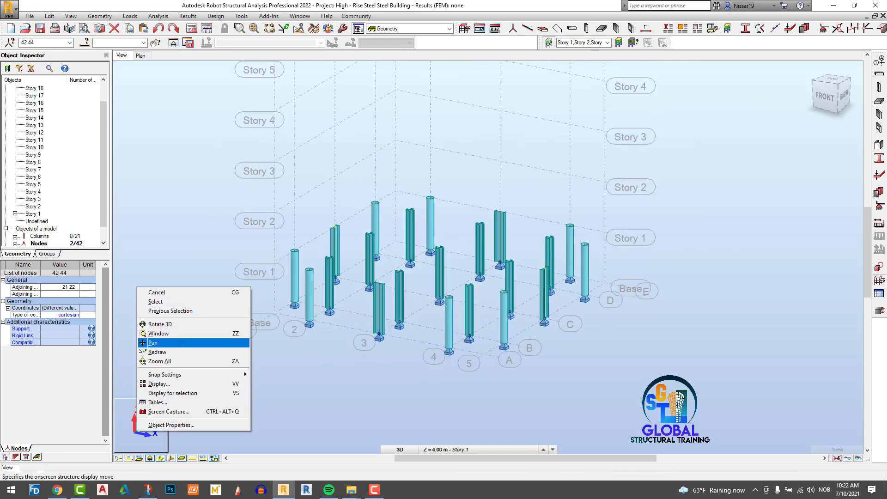
left_click(185, 384)
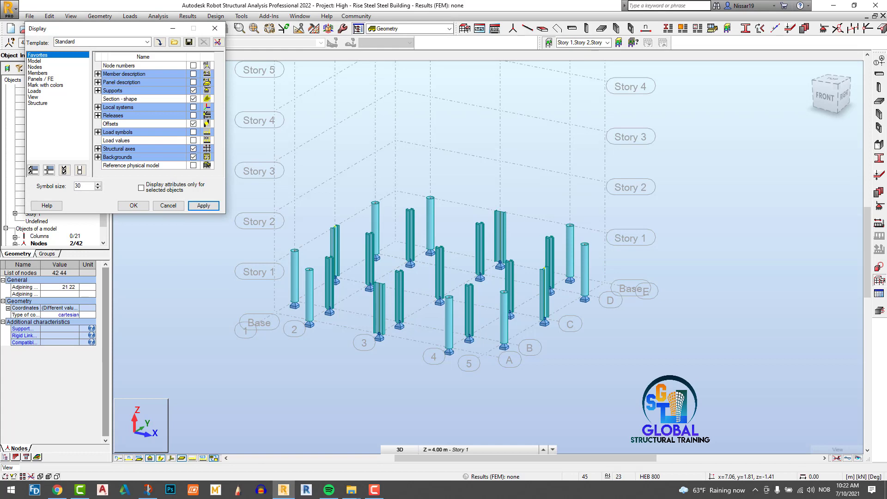
left_click(38, 73)
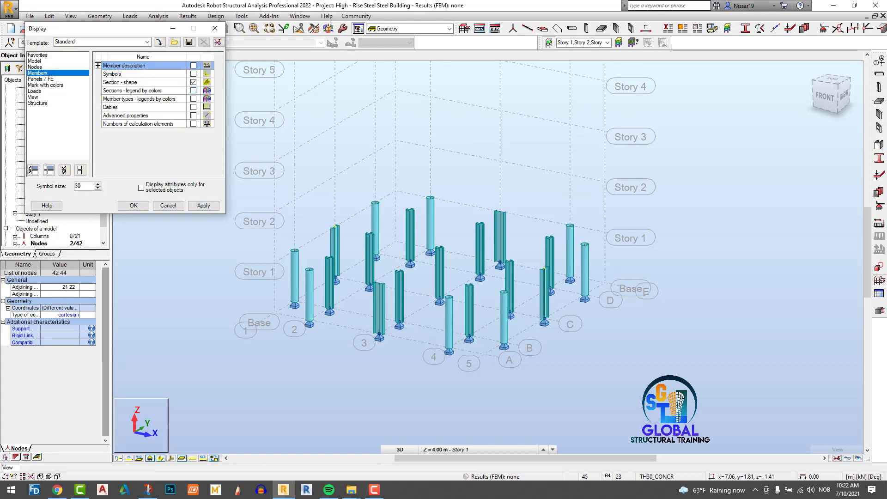
left_click(194, 91)
left_click(134, 205)
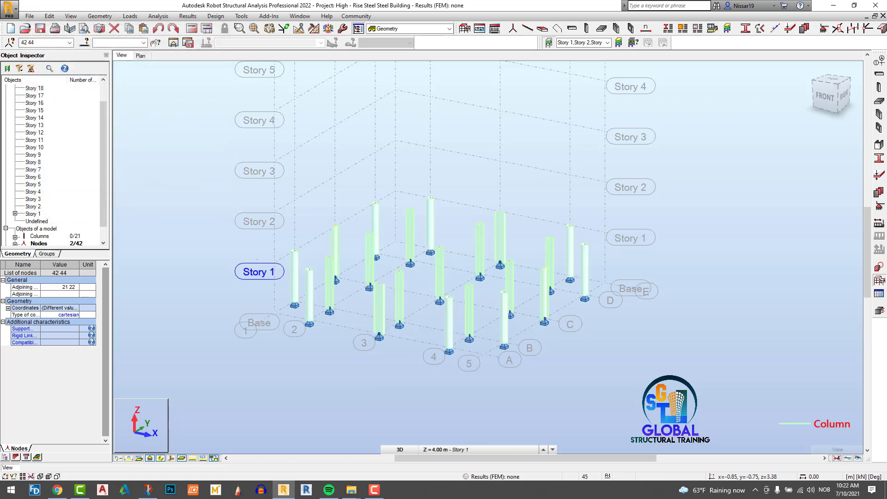
scroll(257, 260, "up", 2)
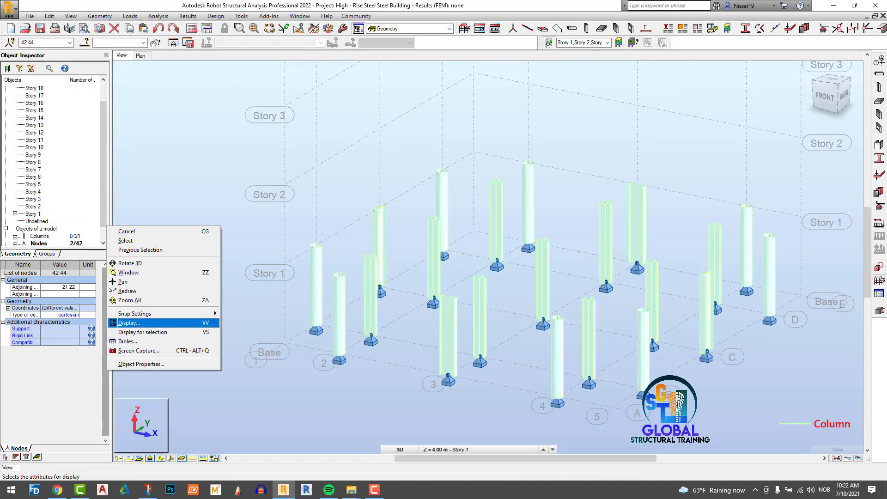
- Turn on the color legend by section in the members' display settings for the 3D view
left_click(129, 323)
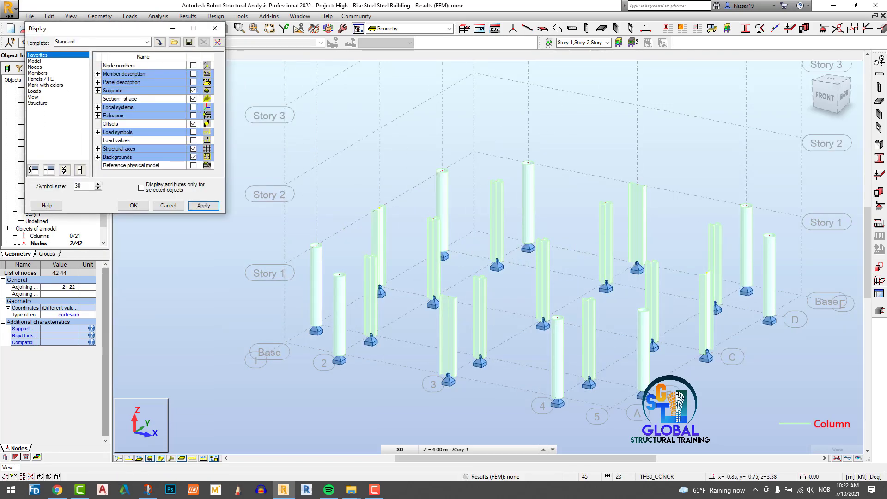
left_click(38, 73)
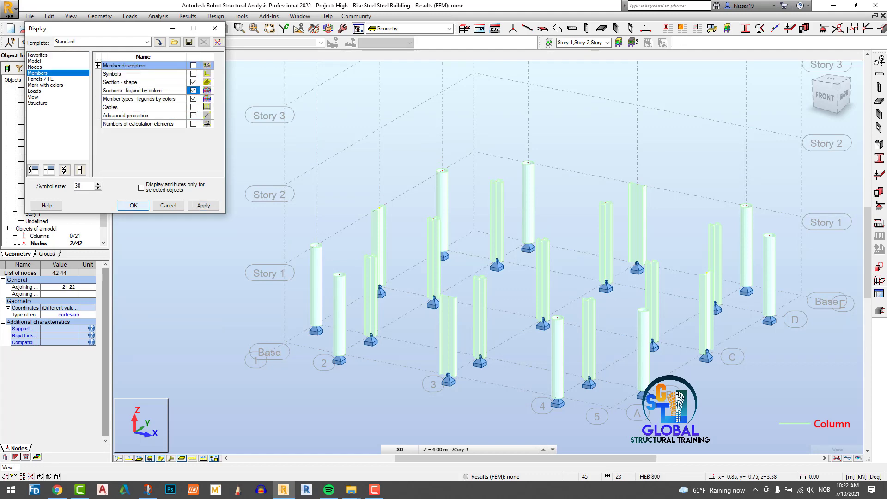
left_click(134, 206)
scroll(600, 146, "up", 2)
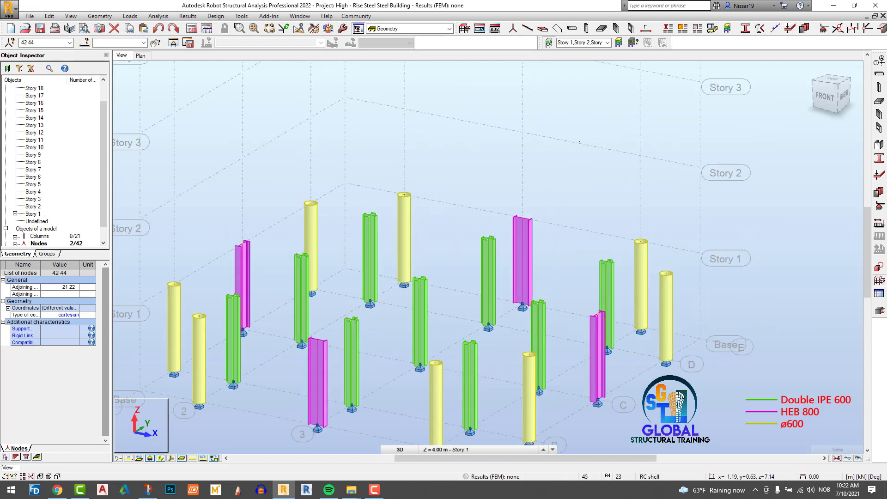
scroll(605, 139, "down", 2)
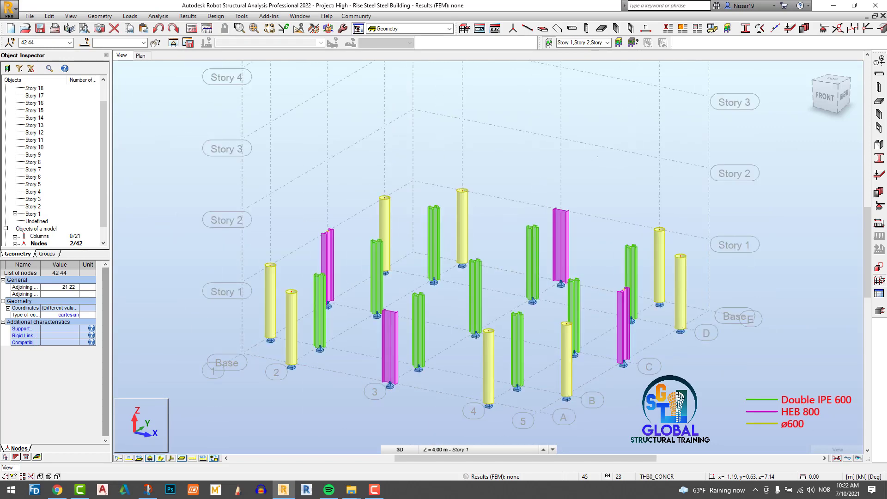
scroll(600, 160, "down", 1)
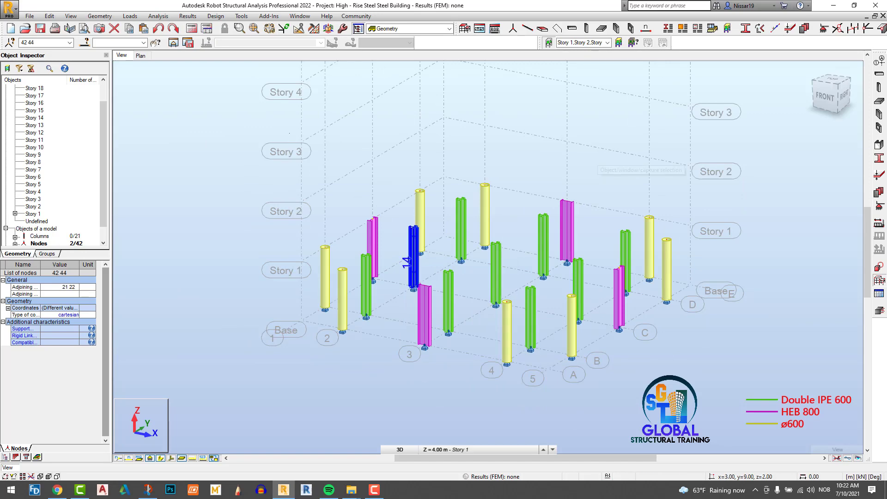
- In the Story 1 plan, draw IPE 400 steel beams along axis E from axis 4 to 3 and from 3 to 2
left_click(140, 55)
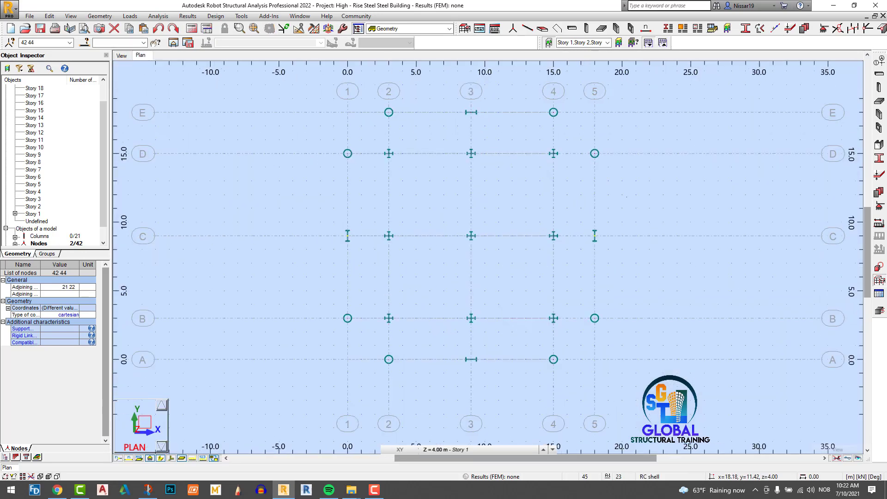
left_click(879, 73)
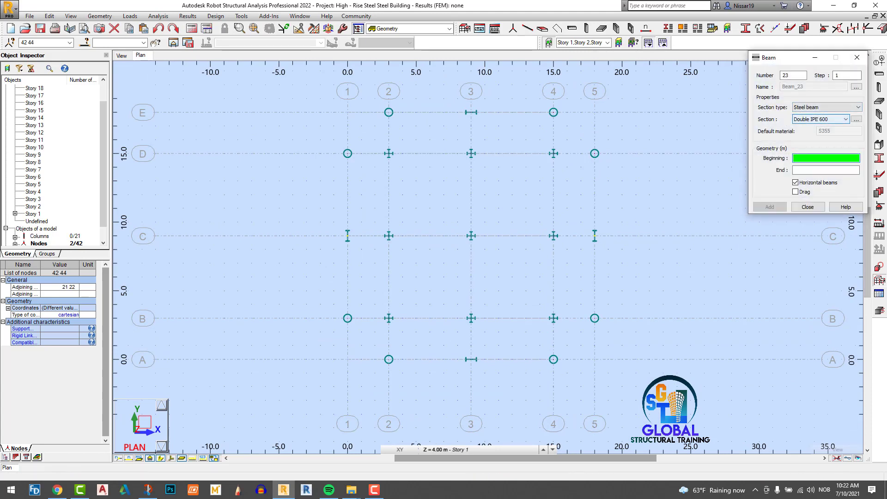
left_click(845, 119)
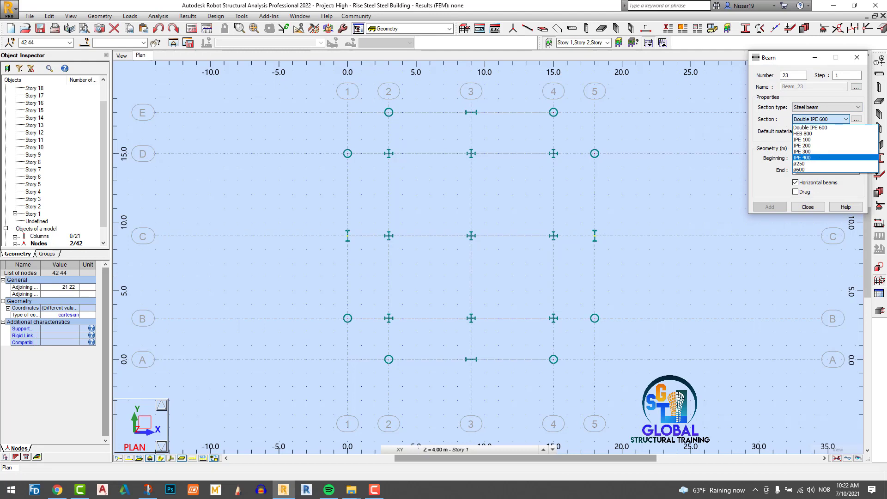
left_click(802, 158)
left_click(554, 112)
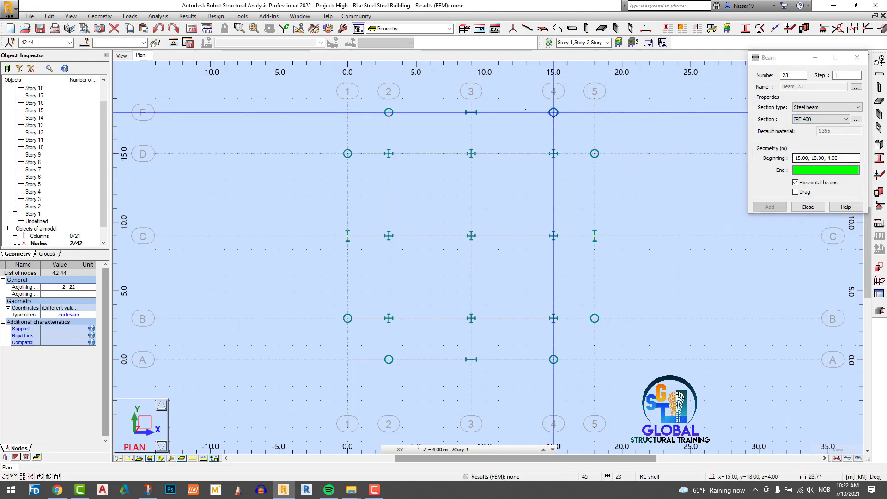
left_click(471, 111)
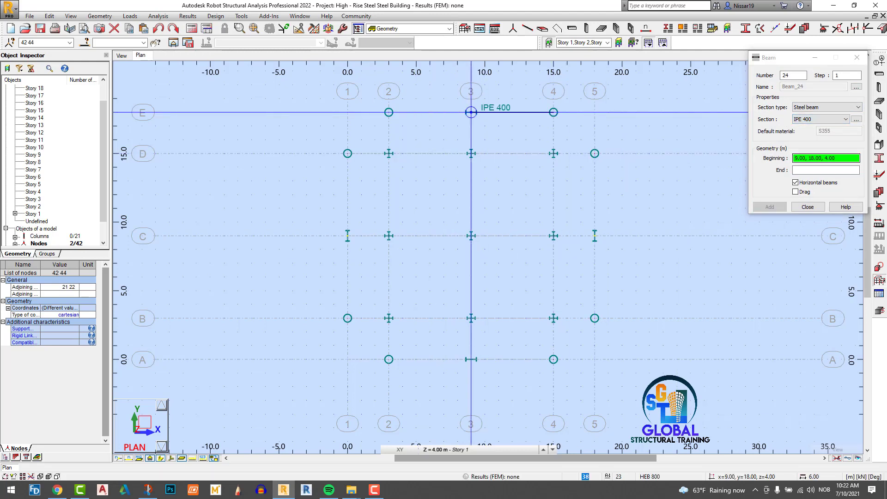
left_click(389, 112)
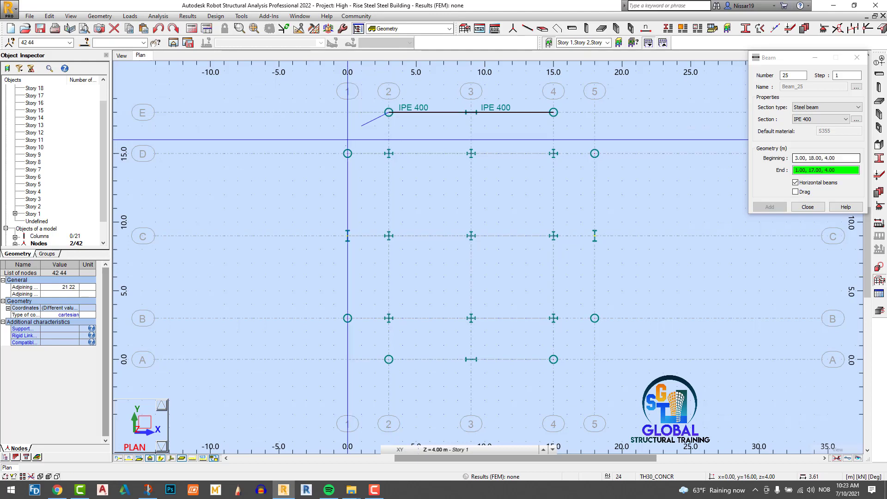
- Draw IPE 400 beams diagonally from E-2 to D-1 and along axis 1 between D and C and between C and B
left_click(347, 153)
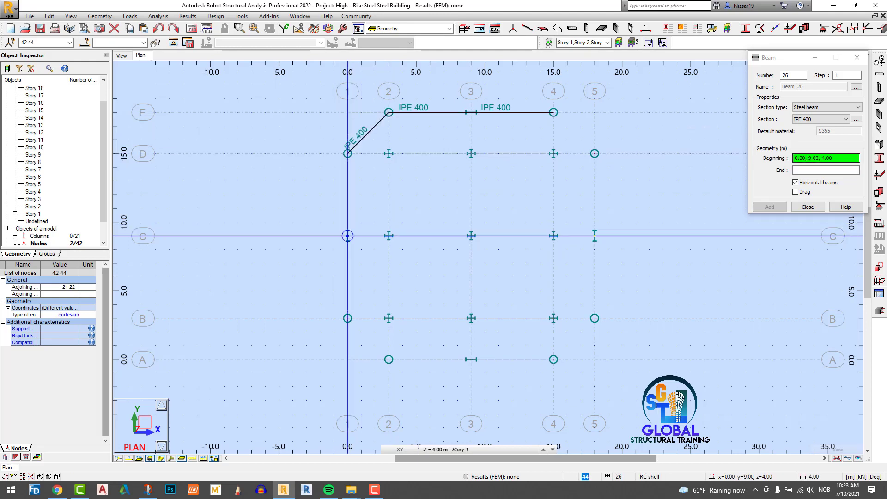
left_click(347, 235)
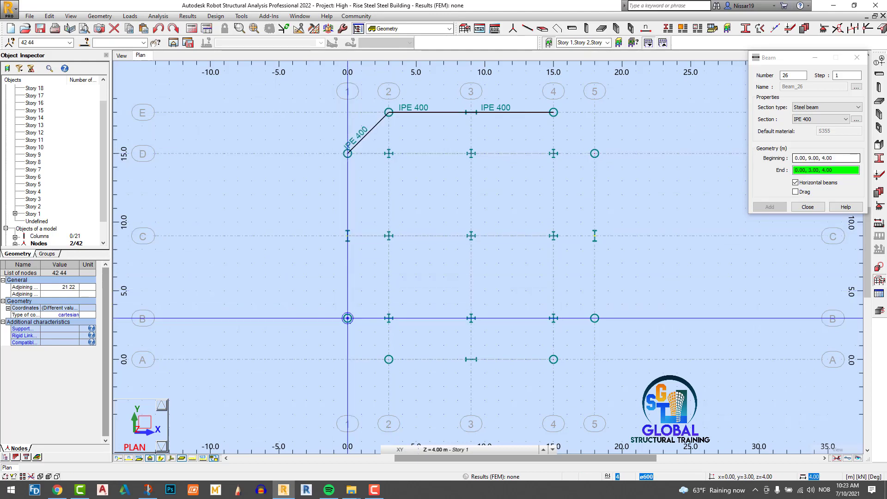
left_click(348, 318)
scroll(416, 209, "down", 1)
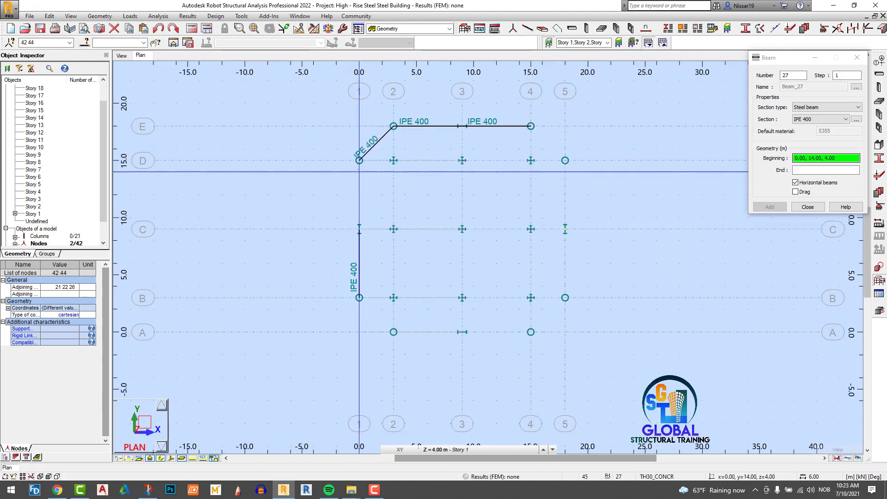
left_click(359, 160)
left_click(359, 229)
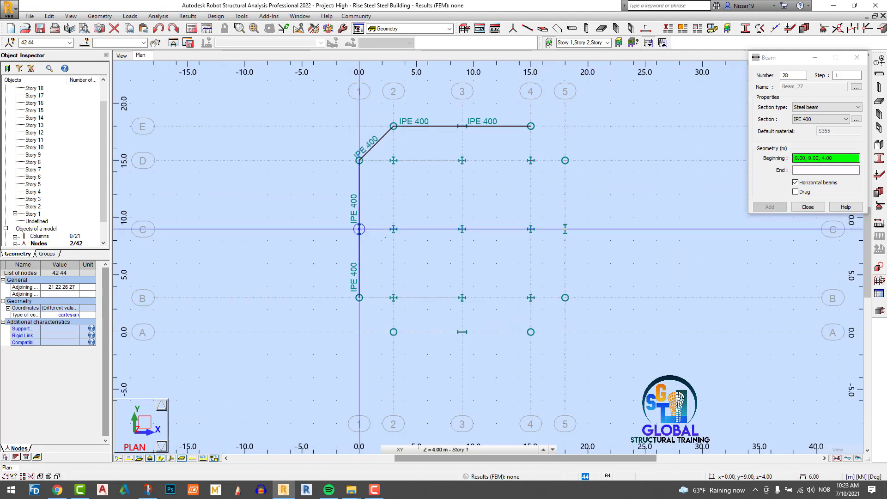
- Draw IPE 400 beams diagonally from B-1 to A-2 and along axis A from axis 2 to 3 and from 3 to 4
left_click(359, 298)
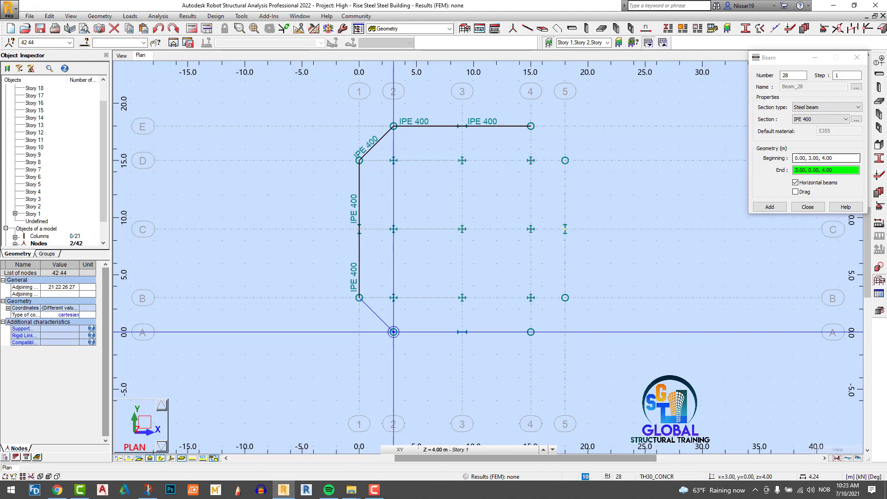
left_click(393, 332)
left_click(393, 331)
left_click(462, 332)
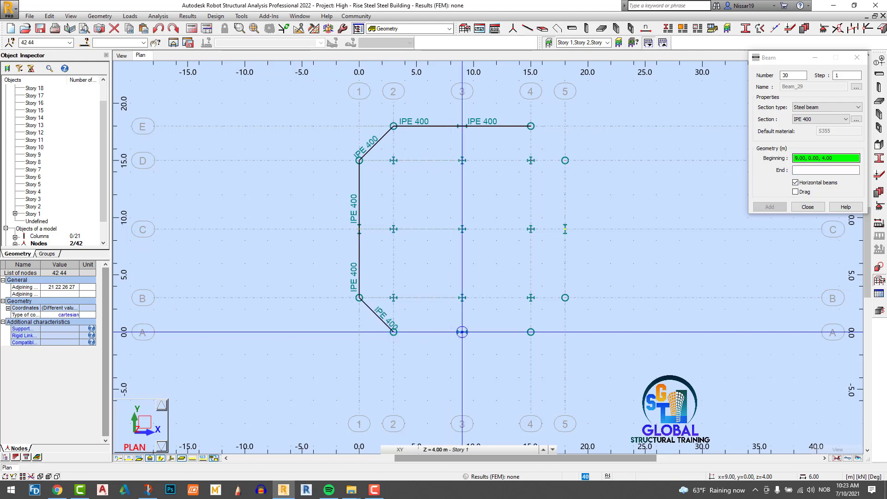
left_click(462, 332)
left_click(531, 332)
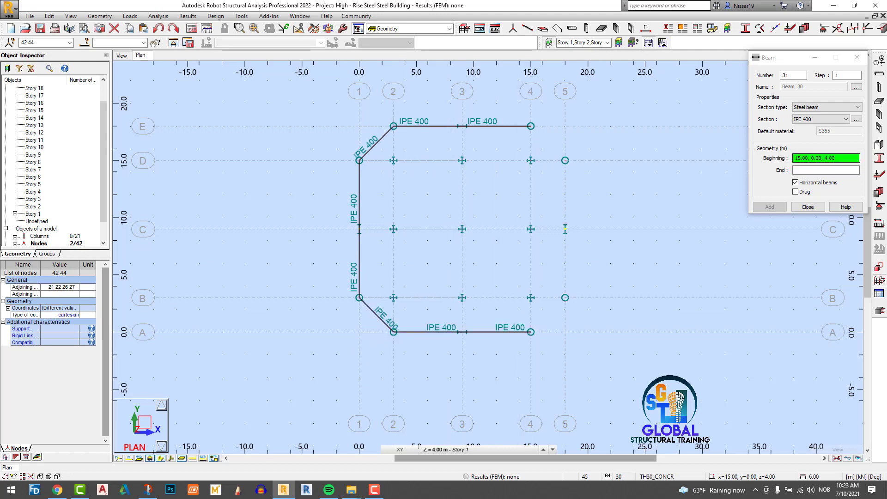
- Close the perimeter with IPE 400 beams from A-4 to B-5, B-5 to C-5, C-5 to D-5 and D-5 to E-4, and finish placing beams
left_click(531, 332)
left_click(565, 298)
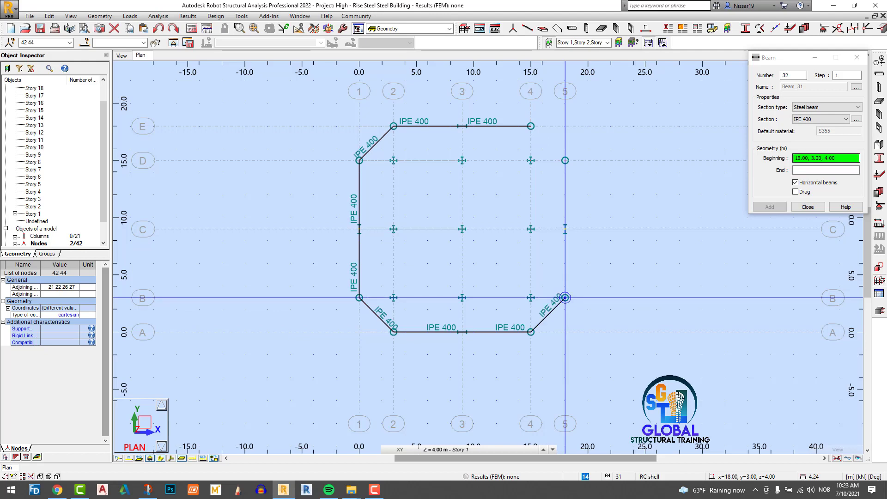
left_click(565, 298)
left_click(565, 228)
left_click(565, 229)
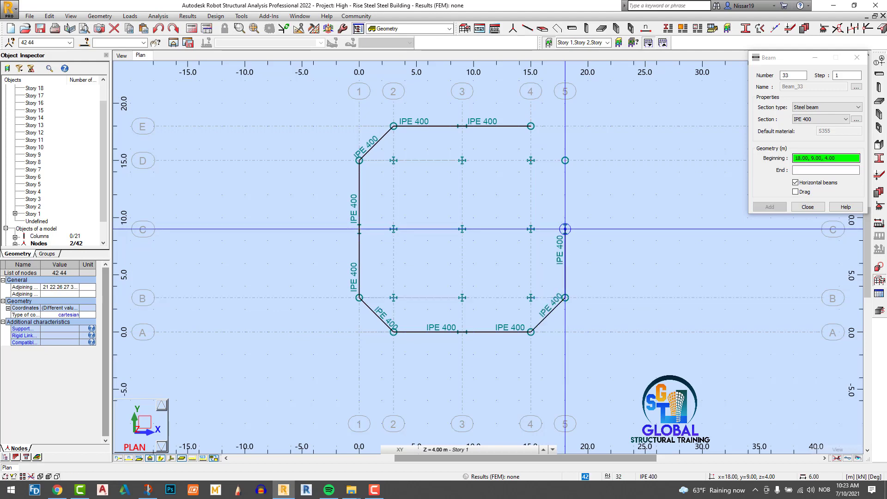
left_click(565, 160)
left_click(566, 161)
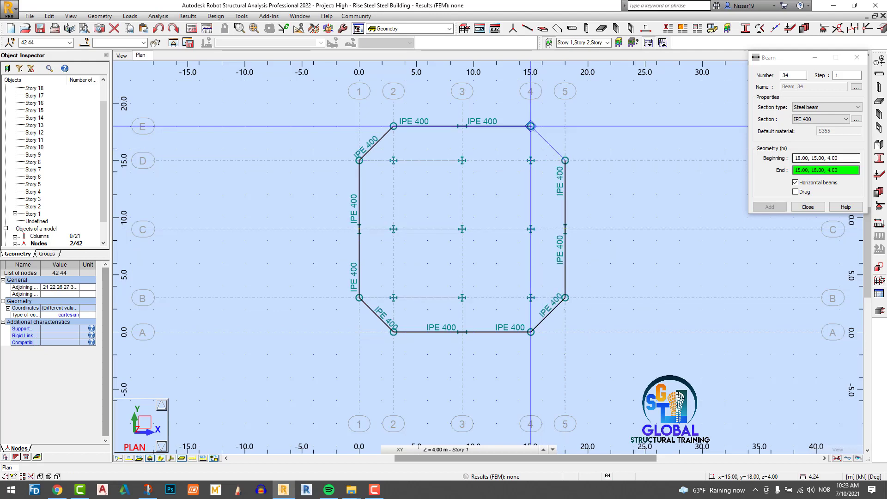
left_click(530, 126)
left_click(807, 206)
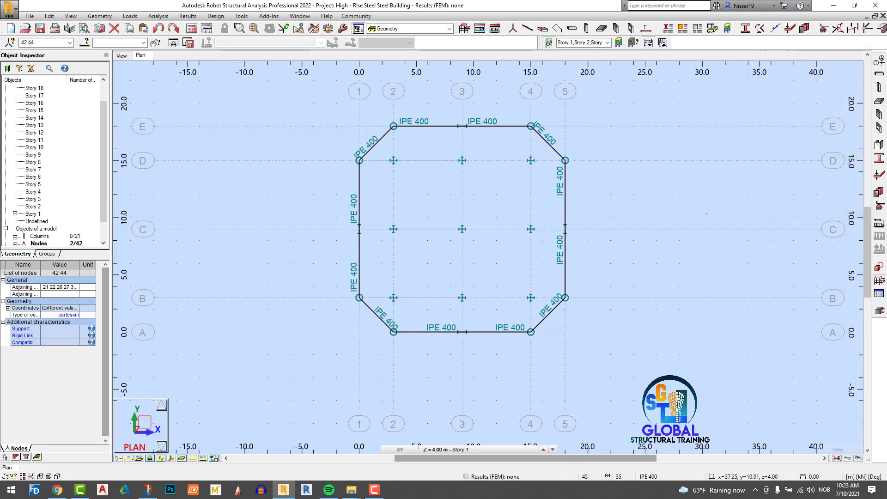
- Draw an IPE 200 secondary beam between axes 1 and 2 from (1.00, 16.00, 4.00) to (1.00, 2.00, 4.00)
scroll(689, 225, "up", 2)
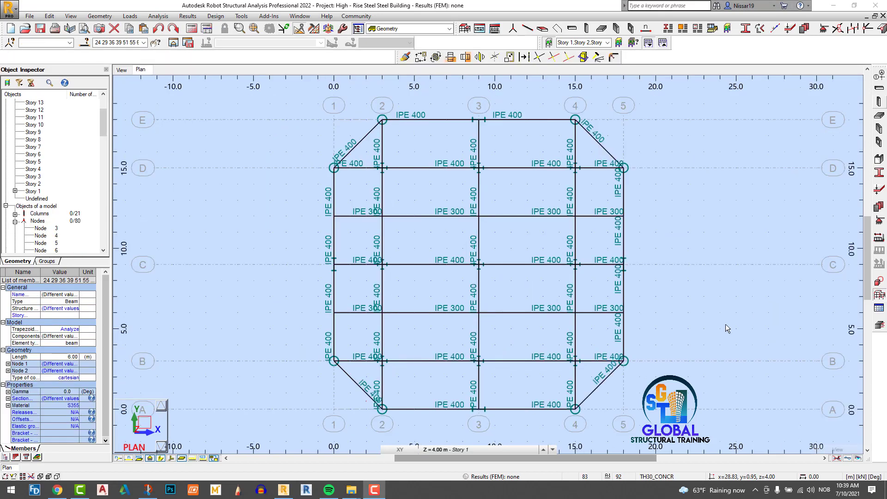
scroll(523, 365, "up", 2)
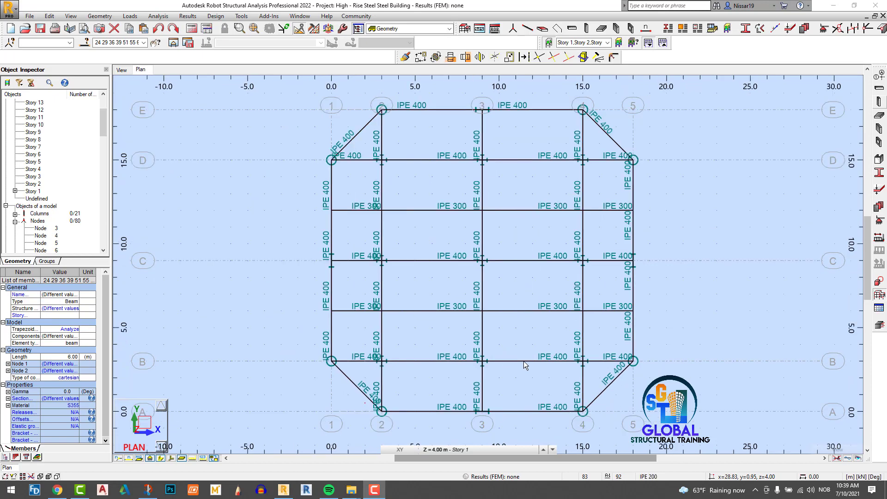
left_click(880, 90)
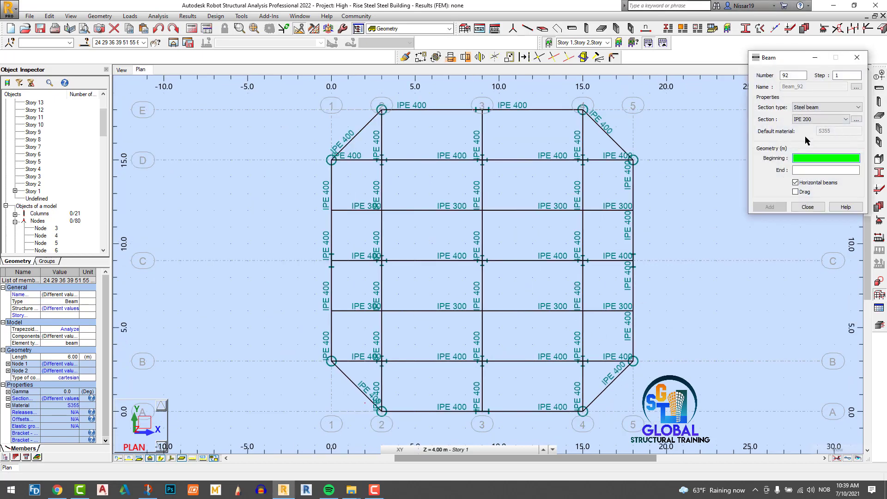
left_click(349, 145)
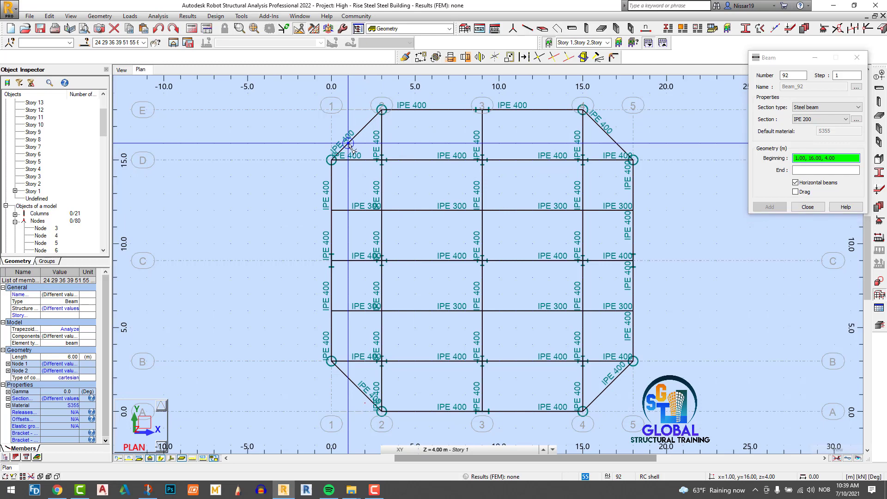
left_click(349, 378)
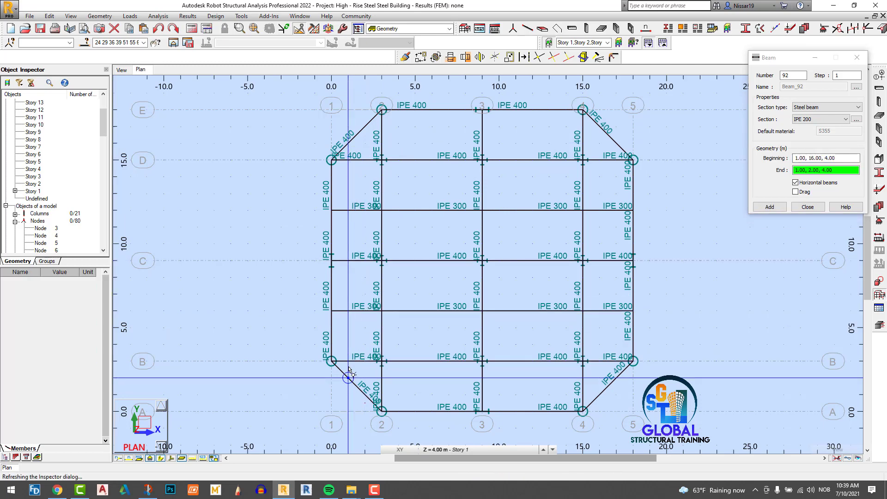
- Draw a second IPE 200 beam from (2.00, 17.00, 4.00) to (2.00, 1.00, 4.00) and finish placing beams
left_click(365, 127)
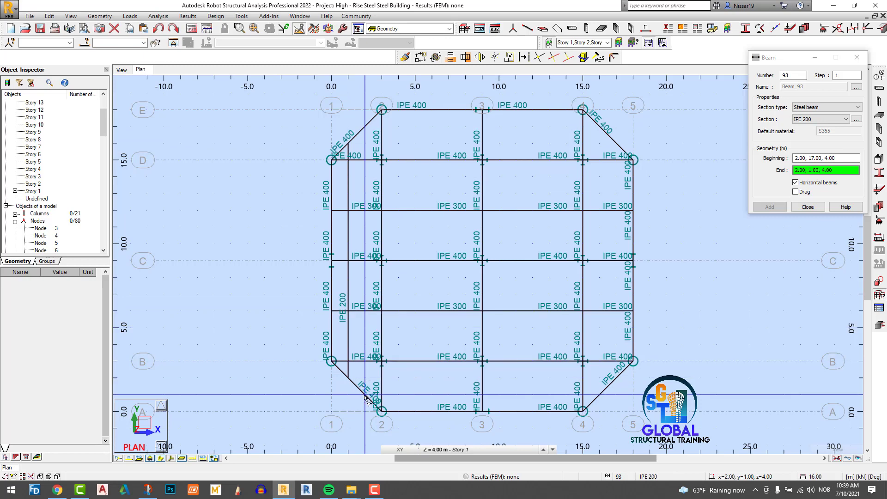
scroll(367, 400, "up", 3)
scroll(366, 391, "up", 3)
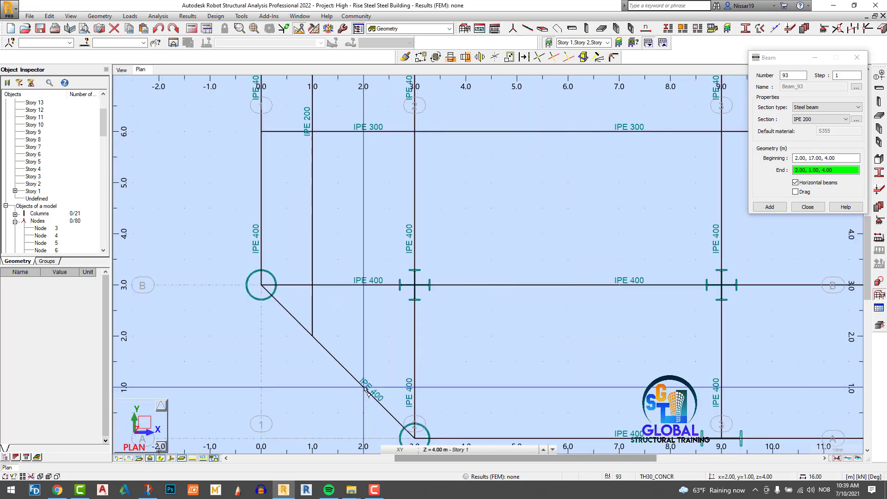
scroll(364, 389, "down", 3)
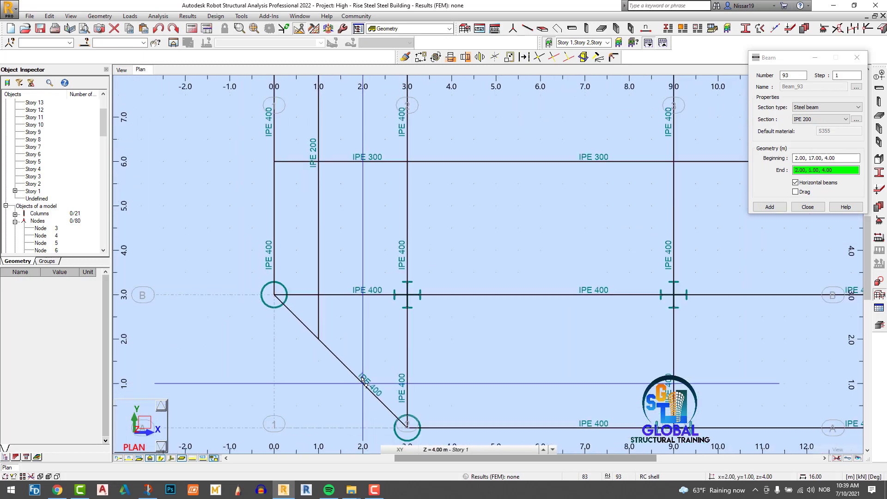
scroll(364, 382, "up", 2)
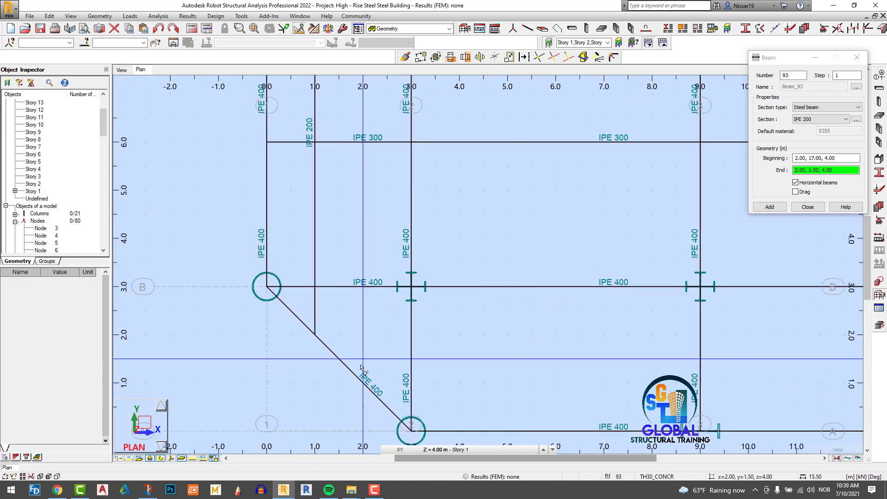
scroll(364, 386, "up", 2)
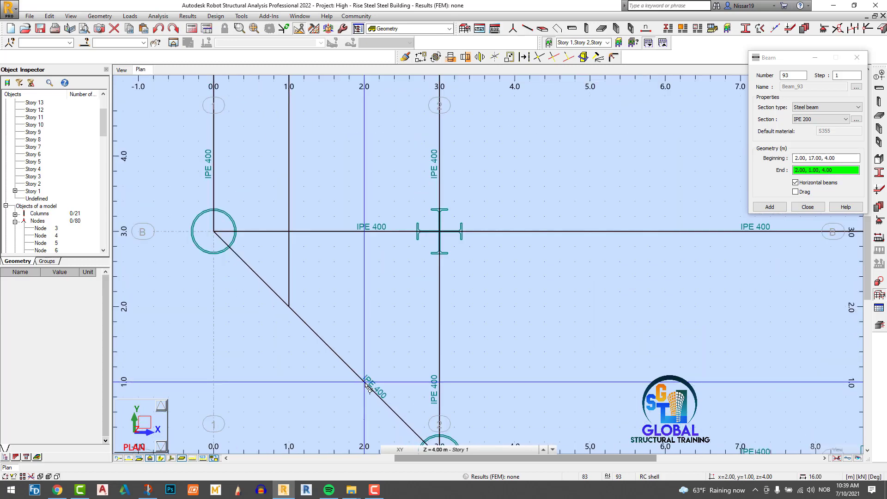
left_click(366, 385)
scroll(365, 383, "down", 2)
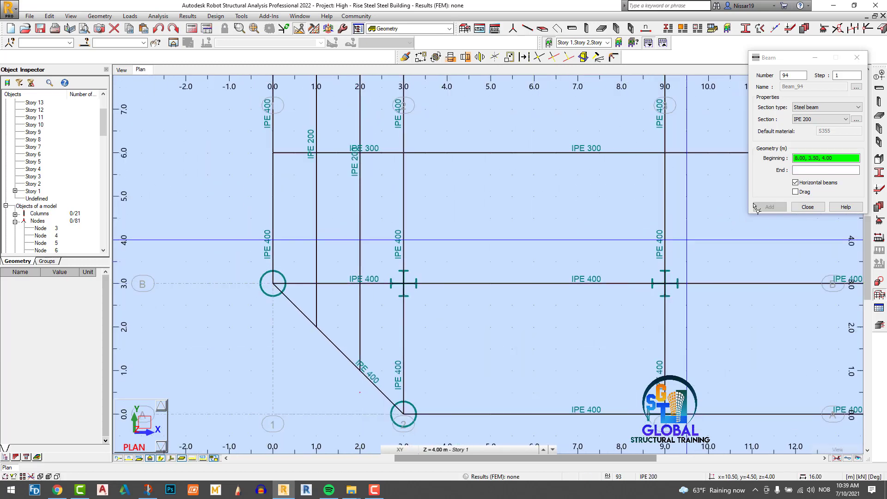
left_click(807, 207)
- Mirror-copy the two IPE 200 secondary beams between axes 1 and 2 about a vertical plane at axis 3
scroll(368, 169, "down", 4)
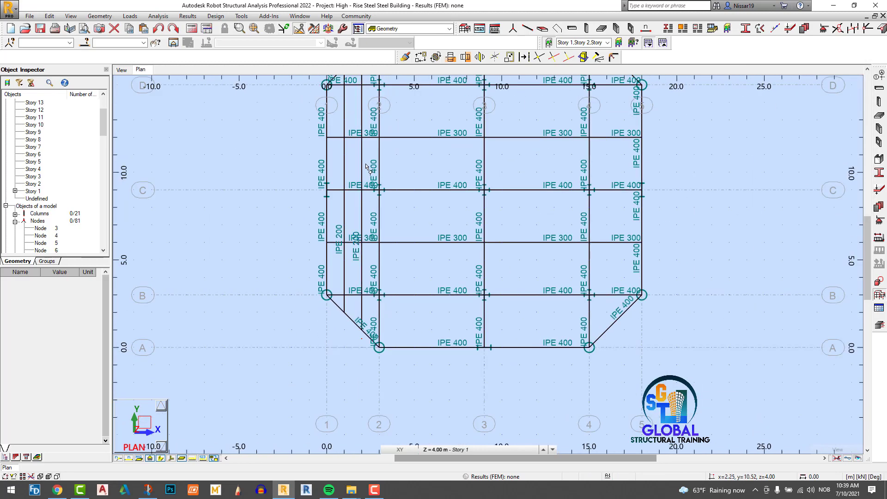
scroll(368, 168, "up", 3)
left_click_drag(330, 162, 301, 162)
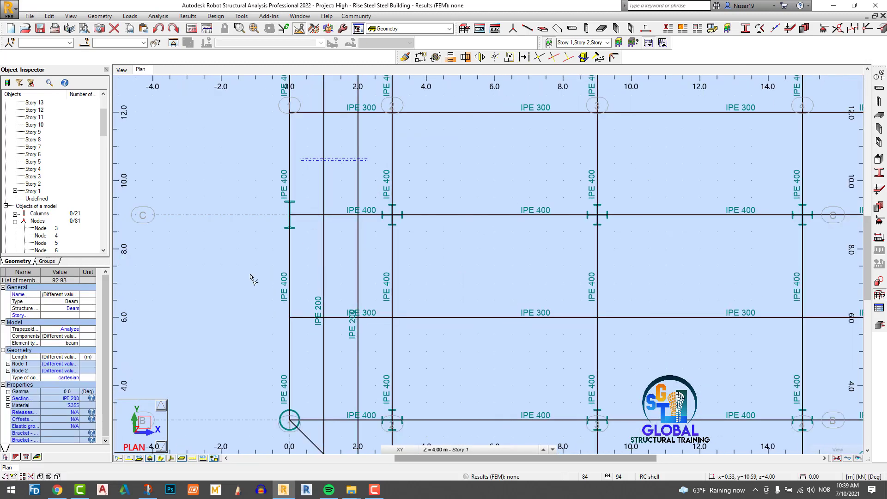
scroll(257, 254, "down", 6)
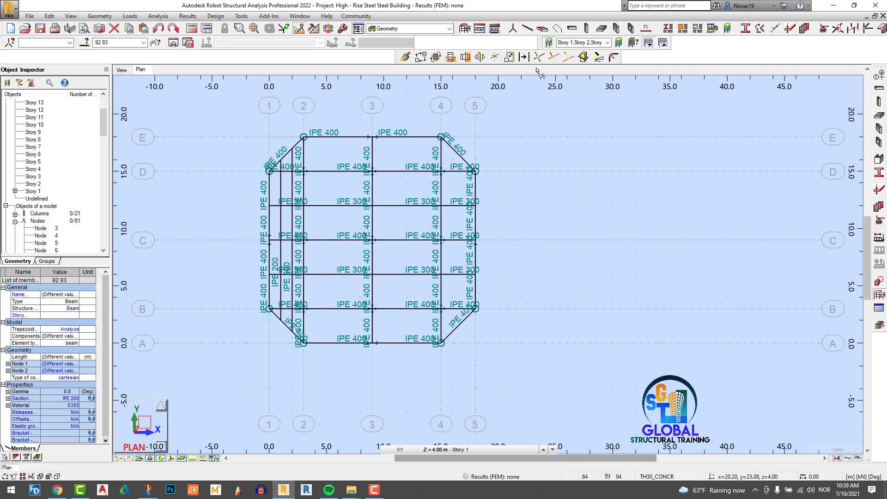
left_click(467, 57)
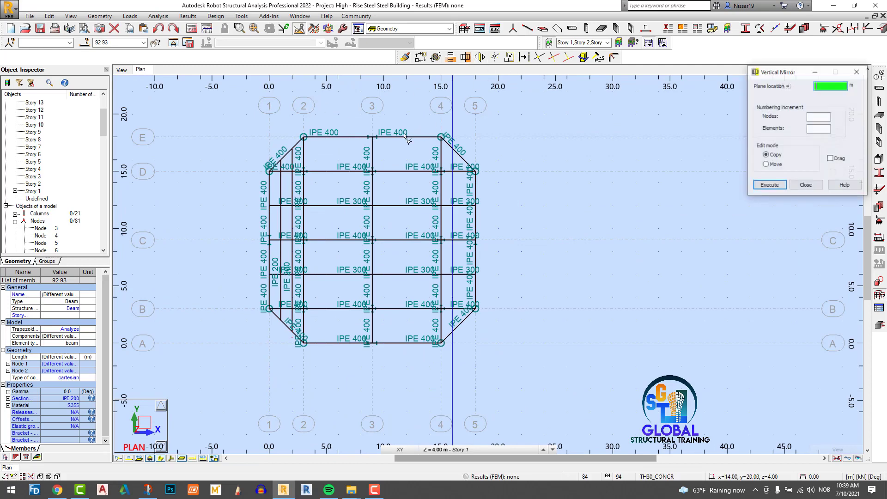
left_click(372, 139)
left_click(806, 185)
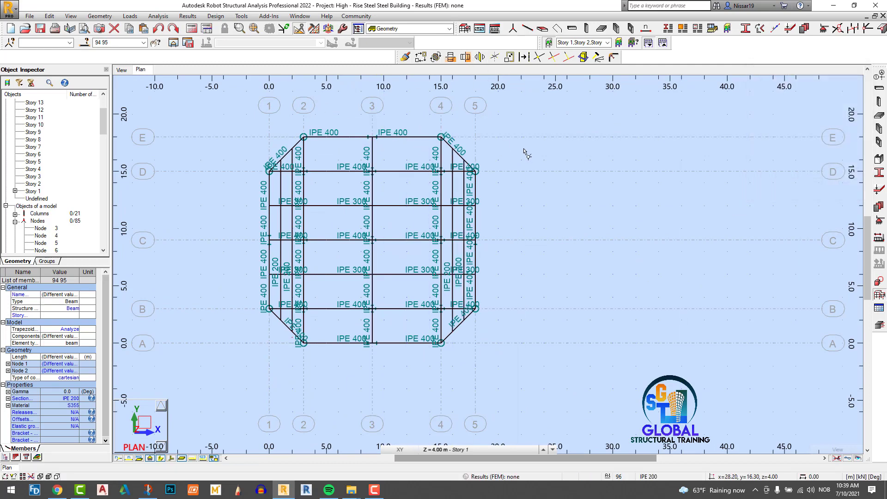
scroll(392, 142, "up", 2)
scroll(654, 164, "down", 2)
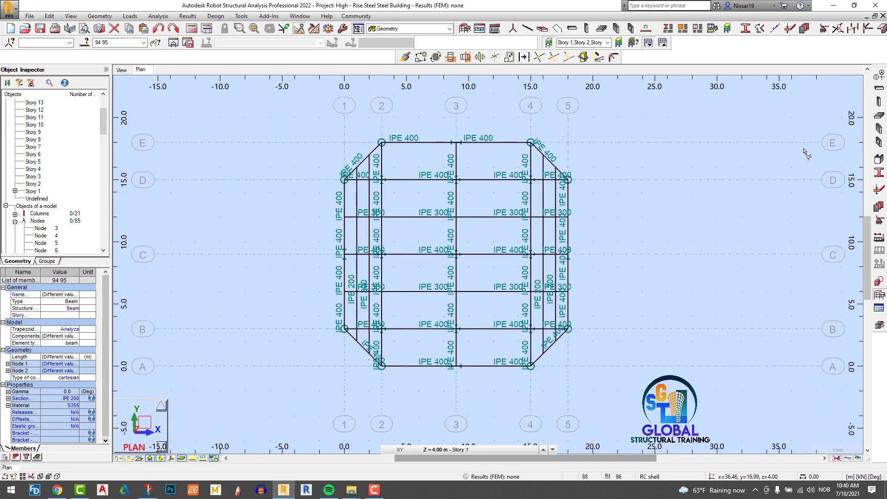
- Draw four IPE 200 steel beams from axis E to axis A at x = 4.00, 5.00, 6.00 and 7.00 m
left_click(879, 100)
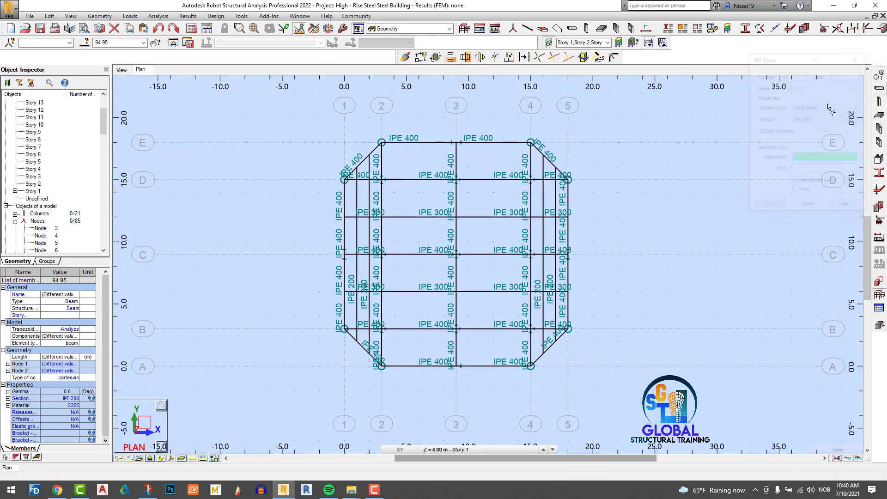
left_click(394, 147)
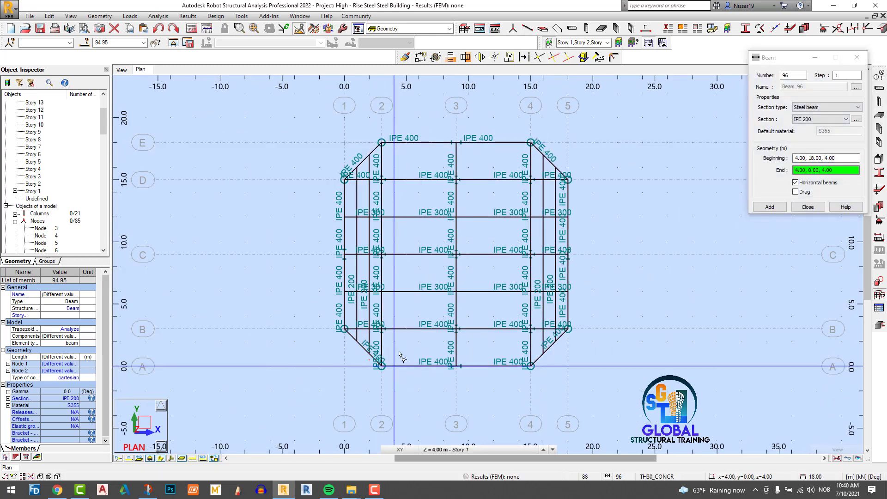
left_click(400, 356)
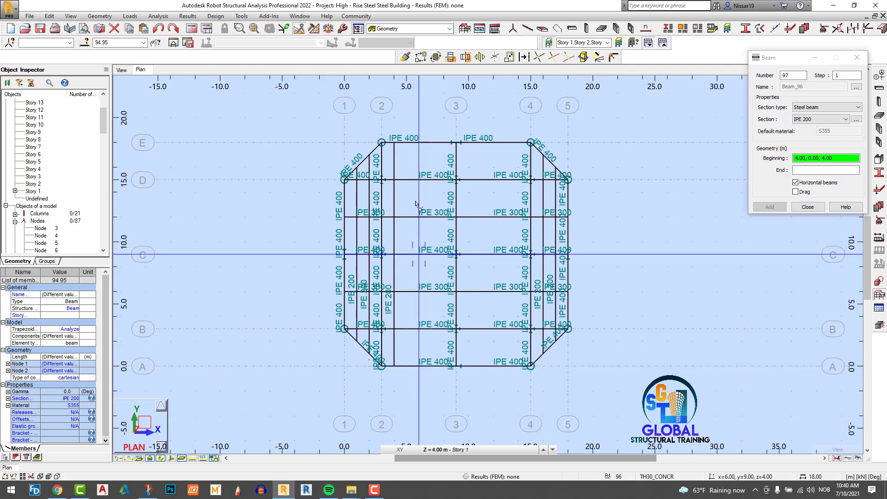
left_click(406, 144)
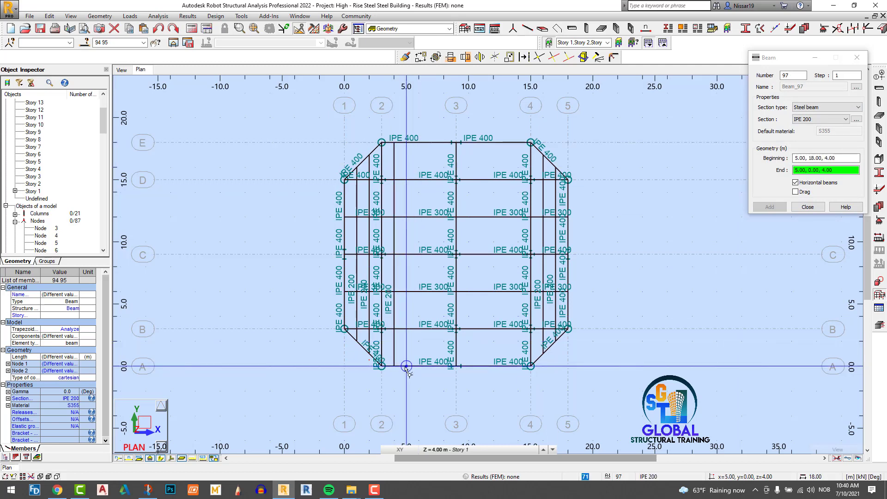
left_click(406, 366)
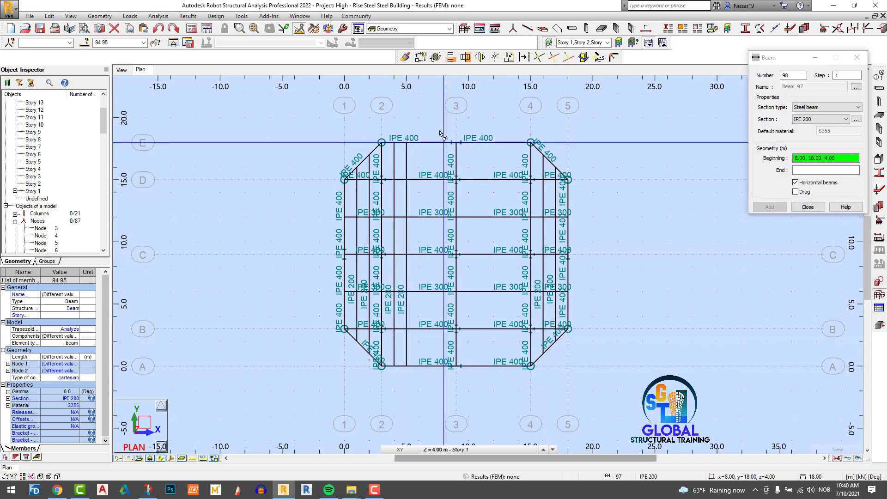
left_click(419, 142)
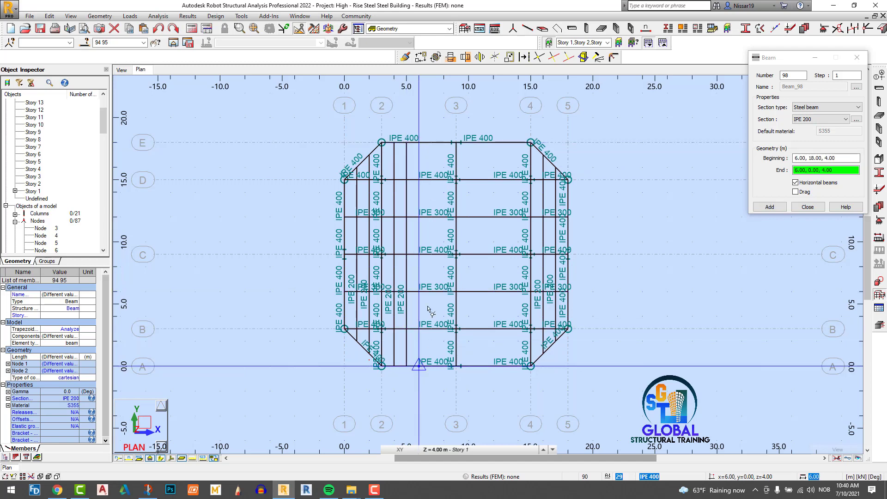
left_click(418, 366)
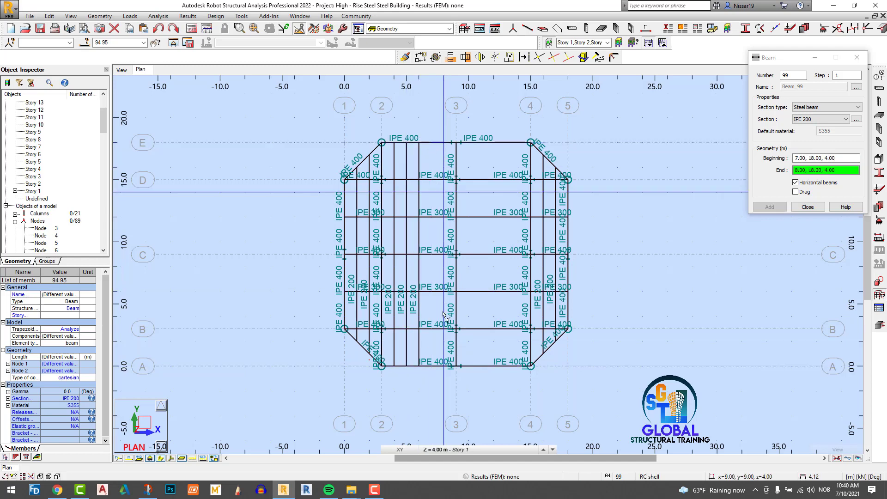
left_click(431, 367)
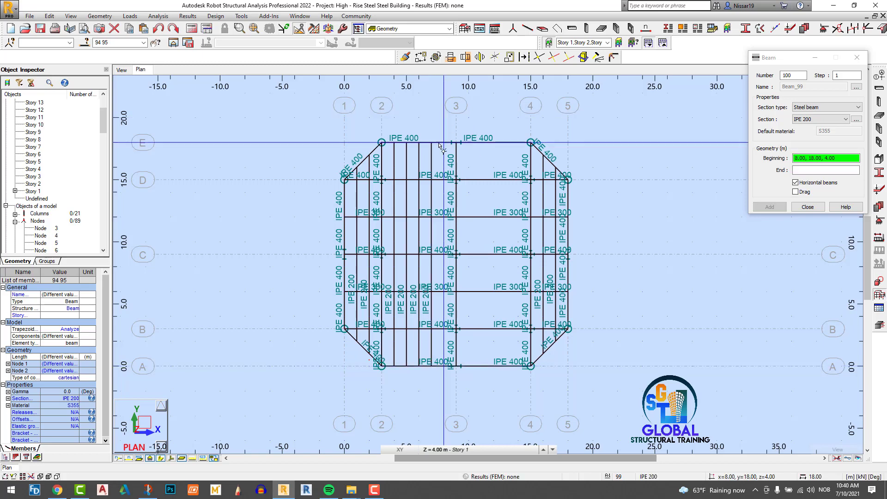
- Draw an IPE 200 beam from (8.00, 18.00, 4.00) to (8.00, 0.00, 4.00) and finish placing beams
scroll(441, 144, "up", 3)
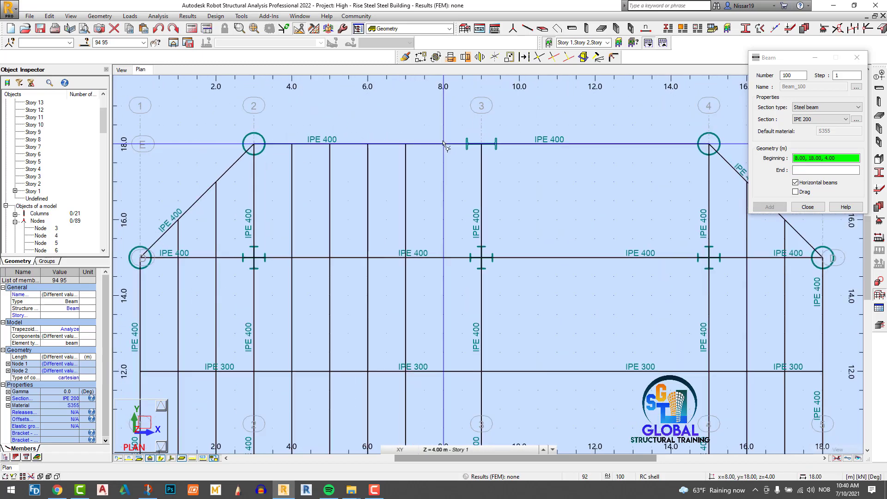
left_click(443, 144)
scroll(436, 134, "down", 1)
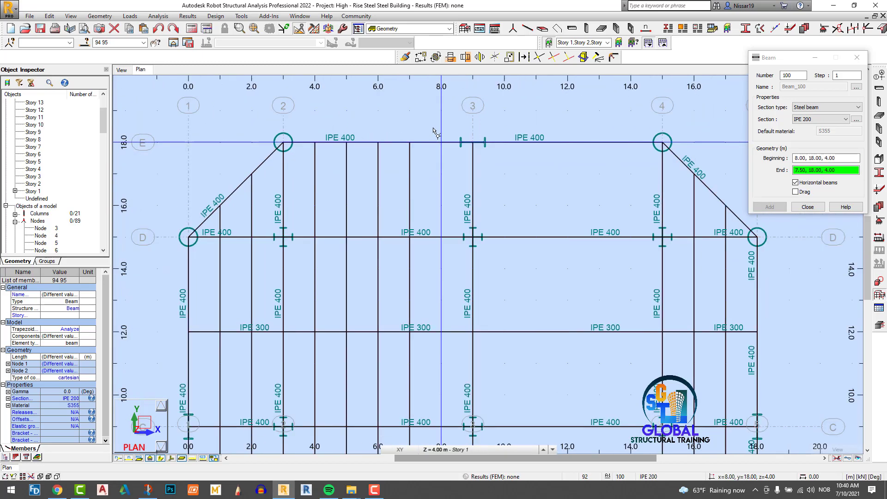
scroll(436, 134, "down", 3)
scroll(435, 343, "up", 2)
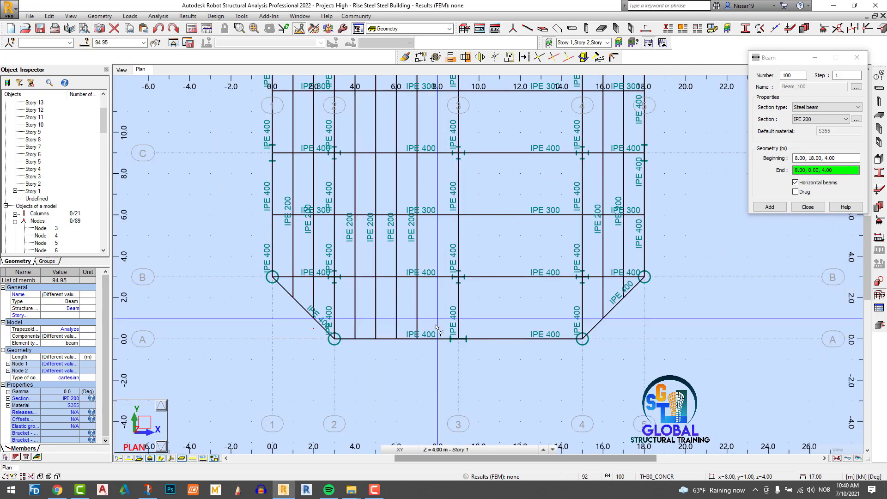
left_click(438, 339)
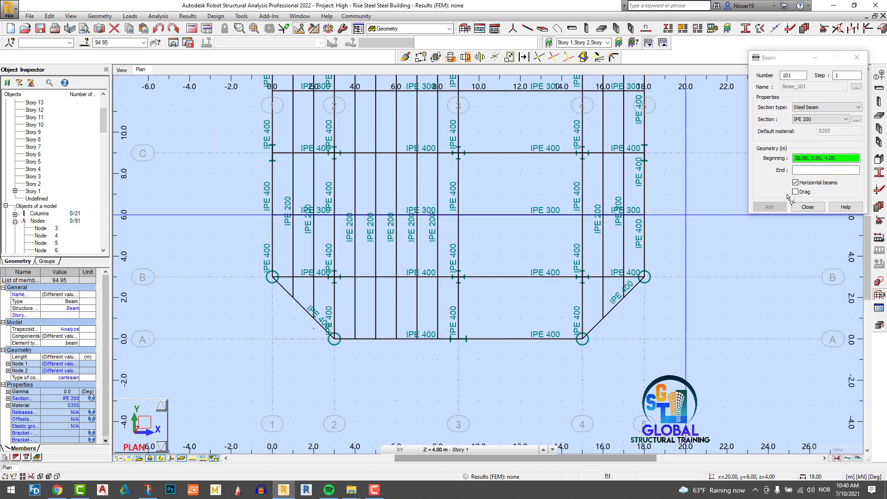
left_click(808, 206)
- Add the x = 8.00 m beam to the selected IPE 200 beams and mirror-copy the selection about axis 3
scroll(450, 187, "up", 2)
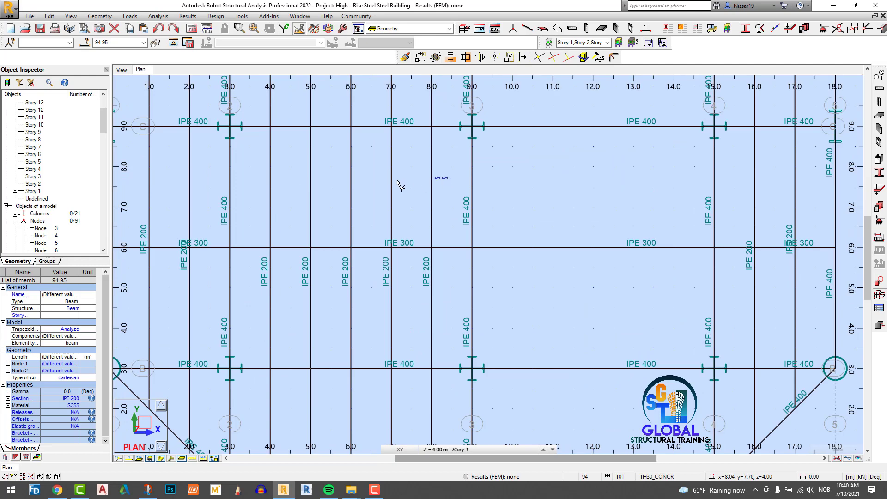
left_click(431, 223)
scroll(430, 226, "down", 2)
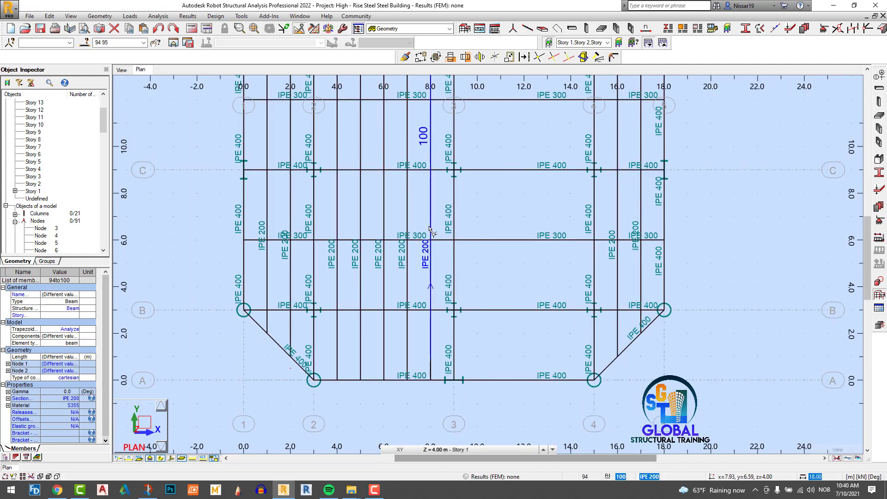
scroll(430, 229, "down", 1)
left_click(468, 58)
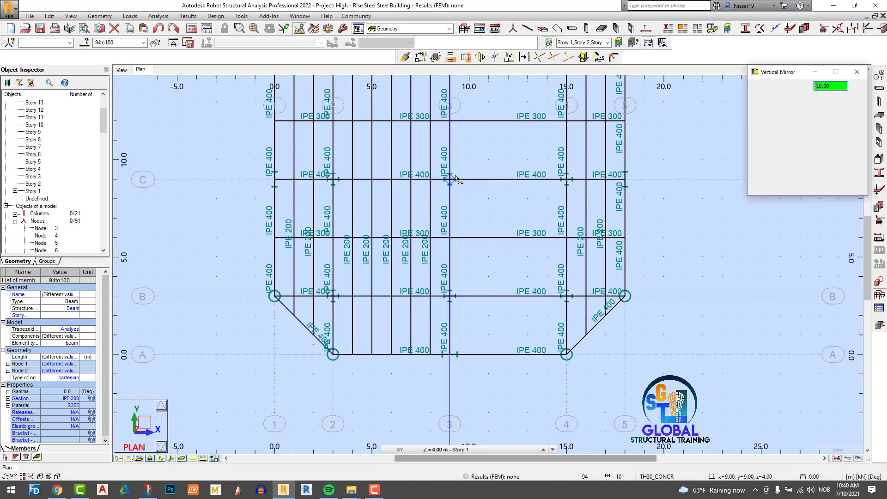
left_click(450, 179)
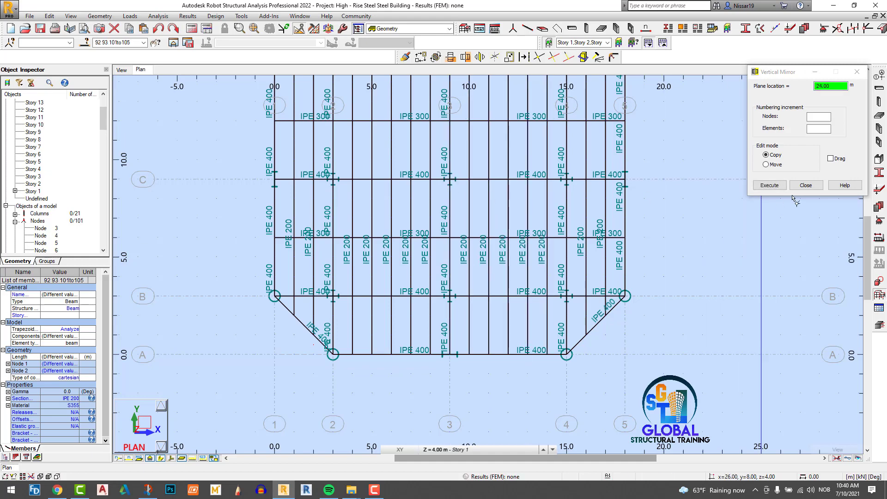
left_click(806, 185)
- Examine the Story 1 beam layout in the plan and the 3D model, checking the secondary beams on both sides of axis 3
scroll(678, 255, "up", 2)
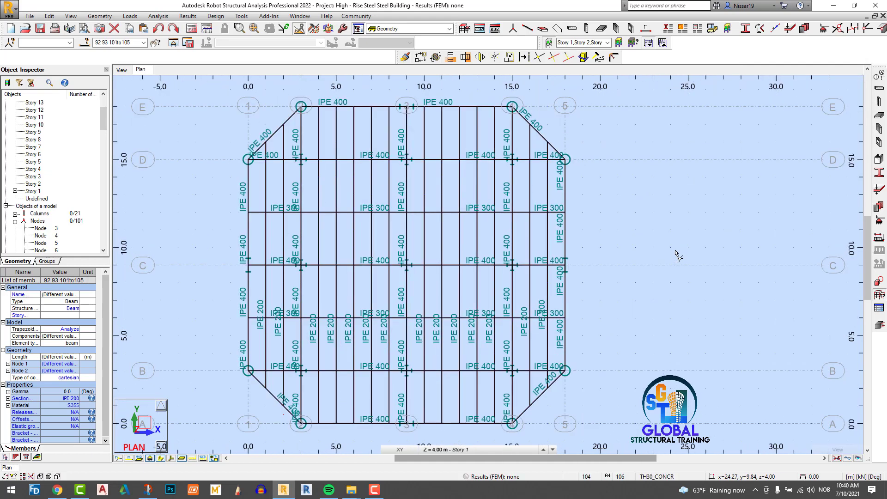
scroll(678, 256, "up", 1)
scroll(678, 255, "down", 1)
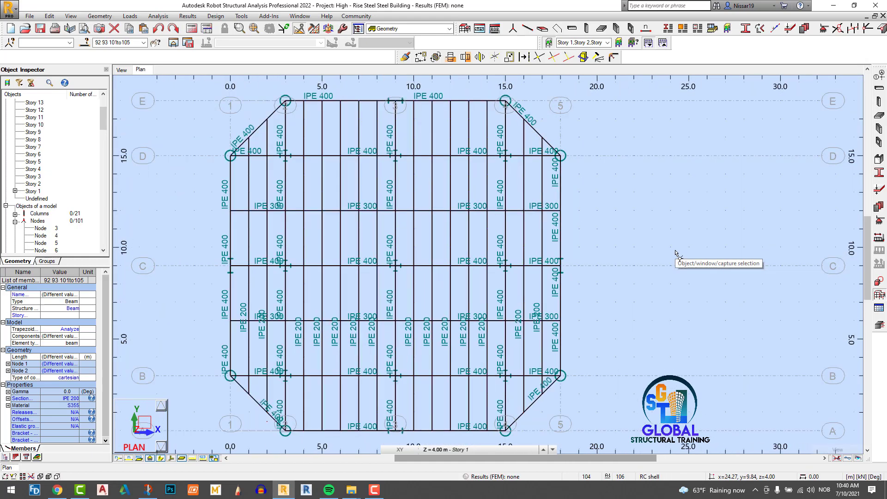
scroll(678, 255, "down", 1)
scroll(653, 358, "down", 2)
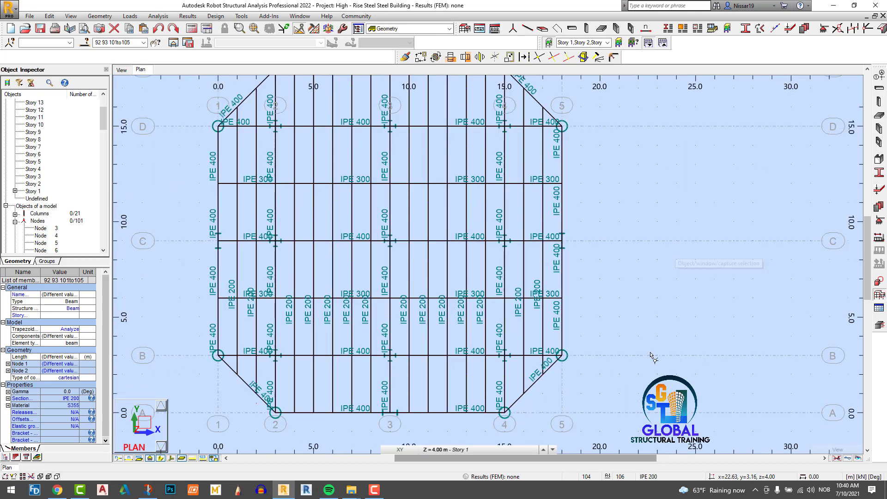
left_click(121, 69)
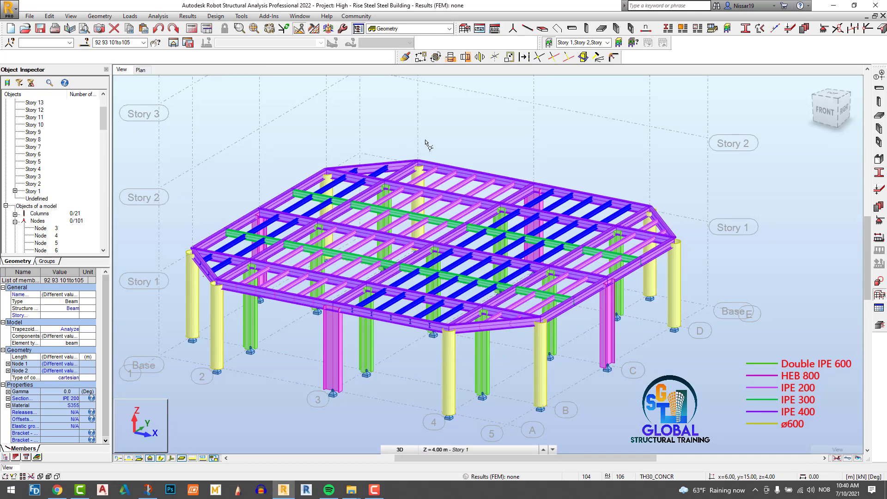
scroll(498, 134, "up", 1)
scroll(497, 136, "down", 1)
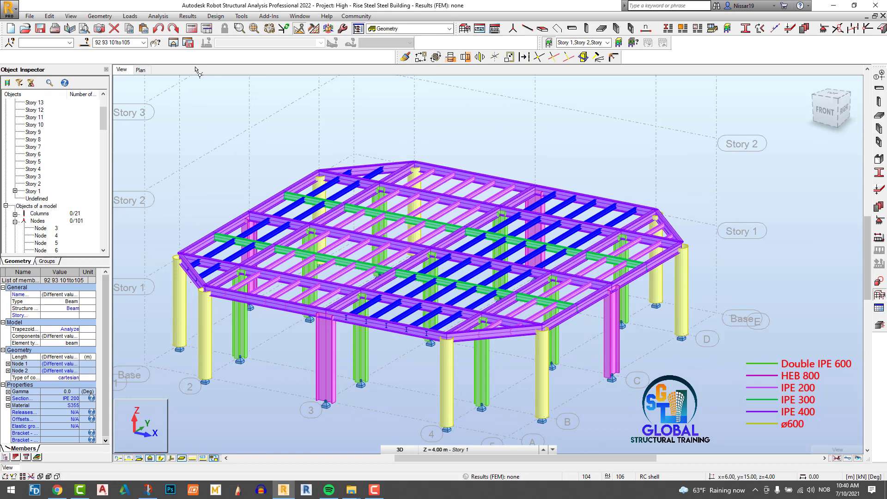
left_click(140, 70)
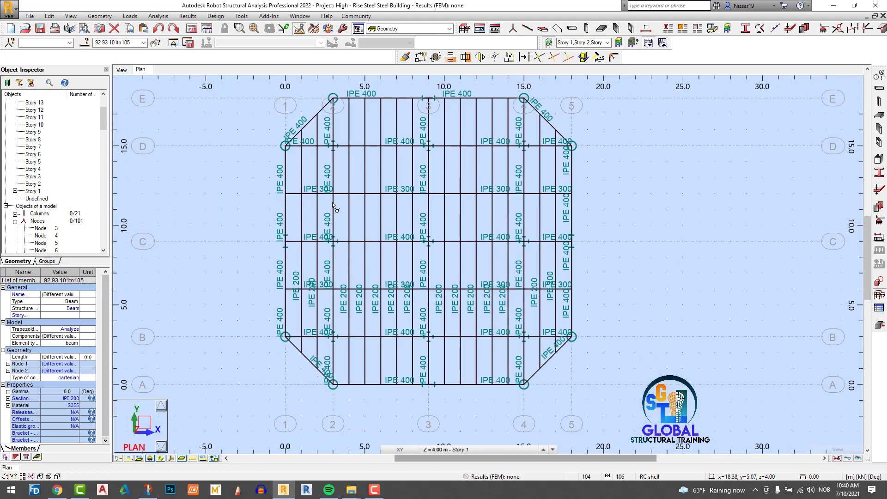
left_click(122, 69)
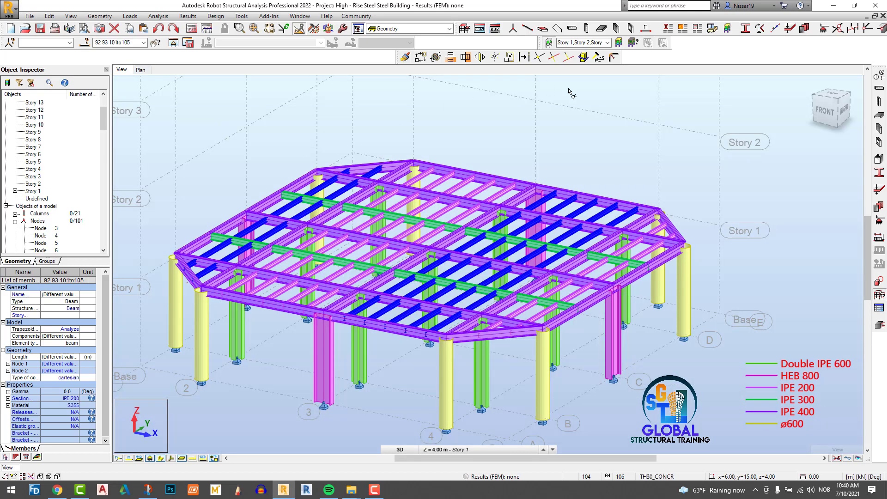
scroll(642, 144, "up", 2)
scroll(633, 143, "down", 3)
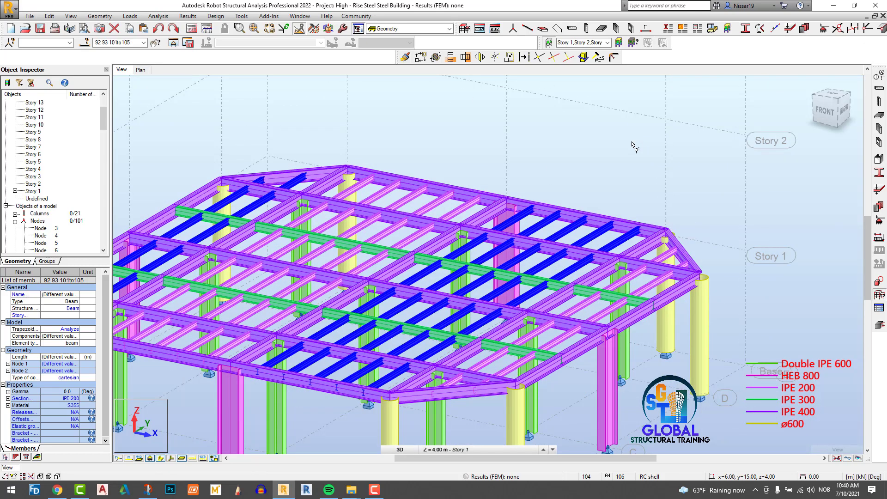
scroll(635, 146, "down", 1)
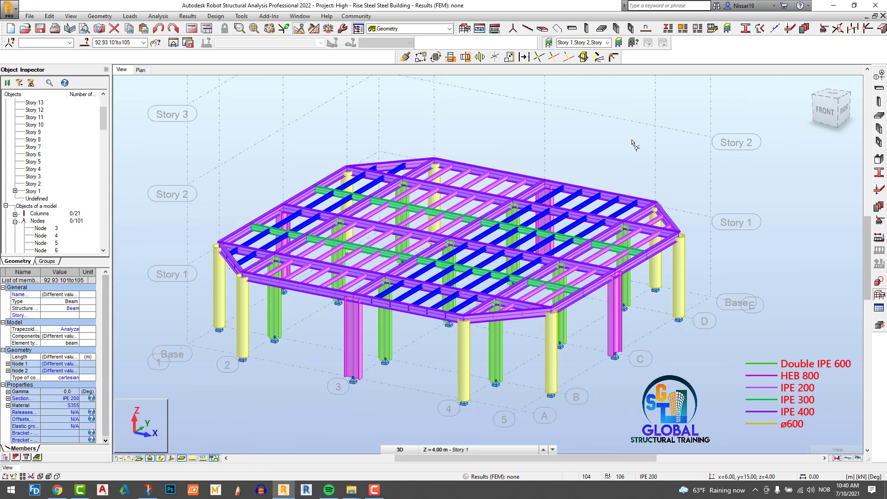
scroll(636, 146, "up", 1)
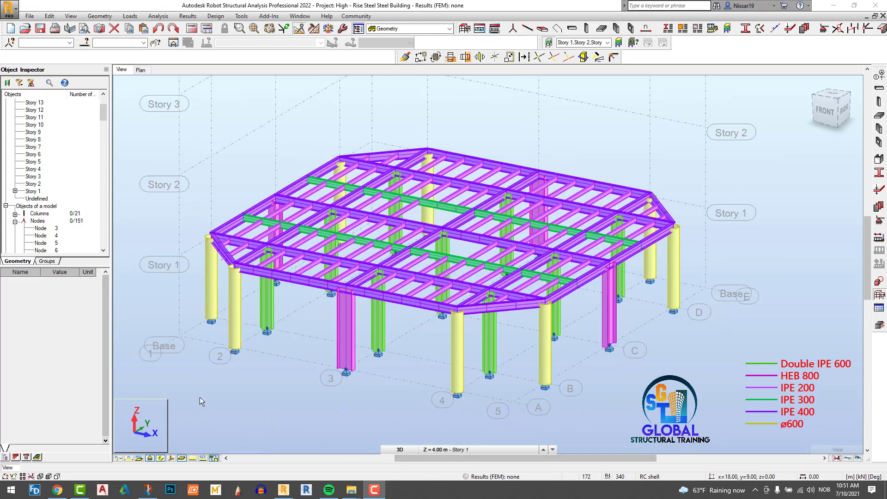
- Turn off the section shapes so the 3D model displays its members as plain lines
left_click(161, 458)
scroll(201, 407, "up", 1)
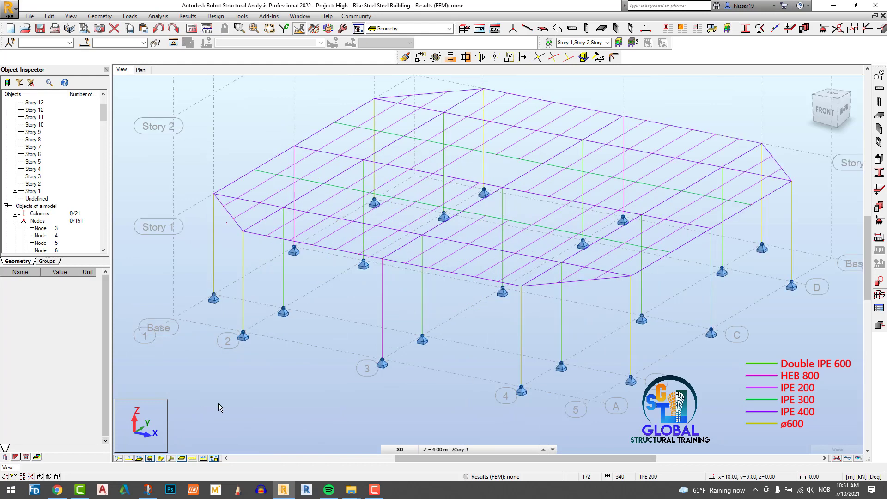
scroll(251, 390, "down", 1)
- Draw the Story 1 floor slab as a TH 225 contour through the eight perimeter corners and finish placing floors
left_click(878, 117)
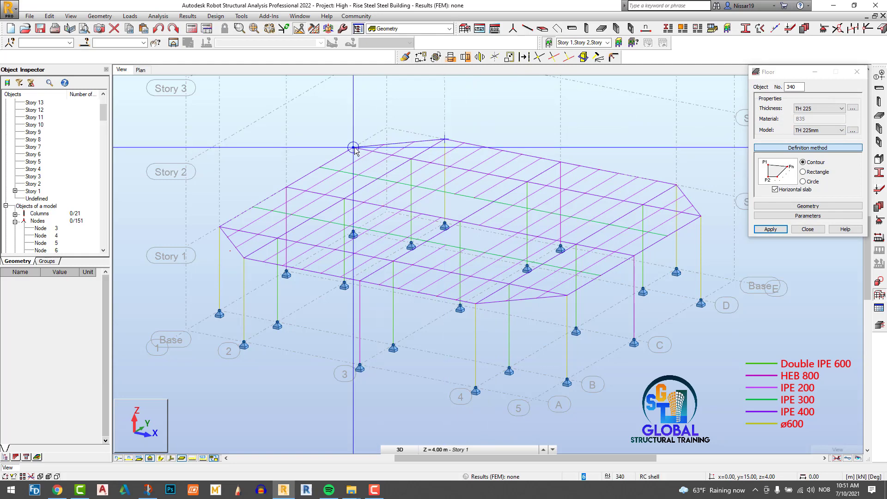
left_click(244, 258)
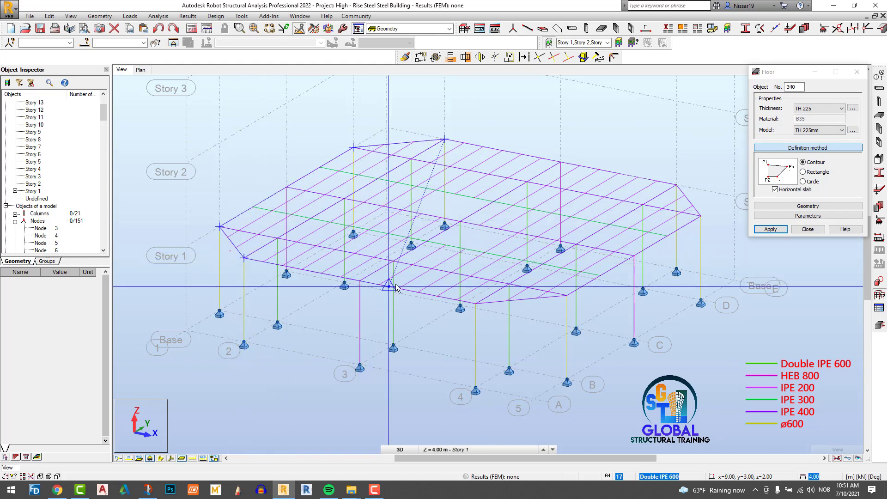
left_click(476, 303)
left_click(567, 294)
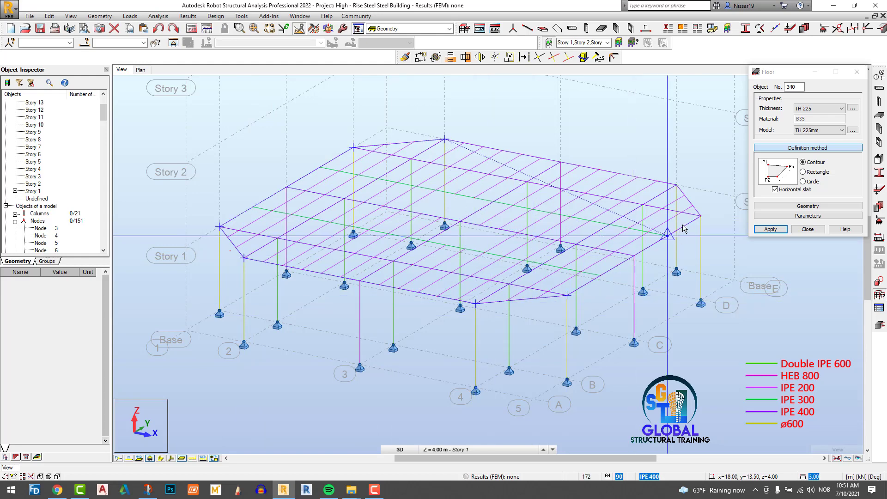
left_click(687, 202)
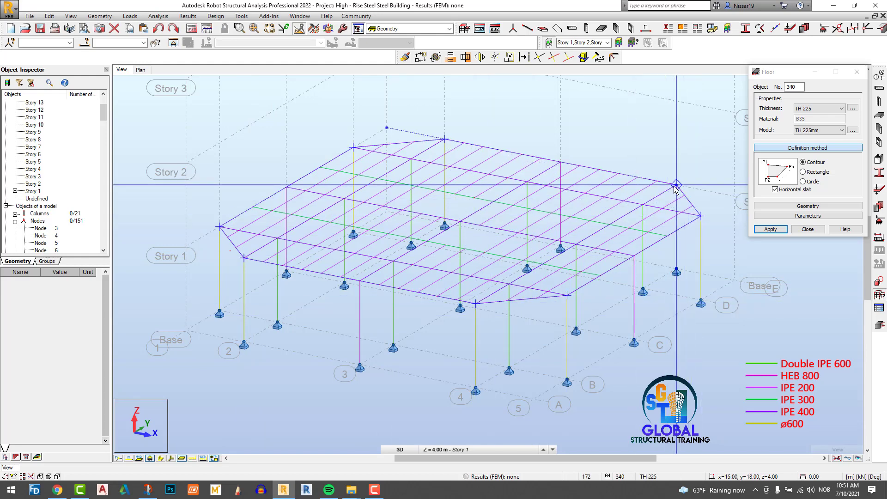
left_click(538, 164)
left_click(444, 138)
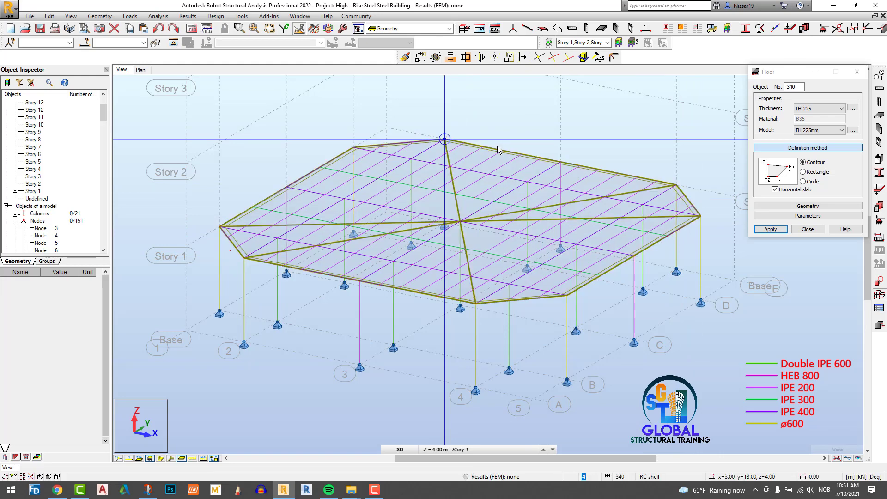
left_click(808, 229)
- Delete the stray node outside the slab's chamfered corner between axes 1 and 2
scroll(221, 257, "up", 2)
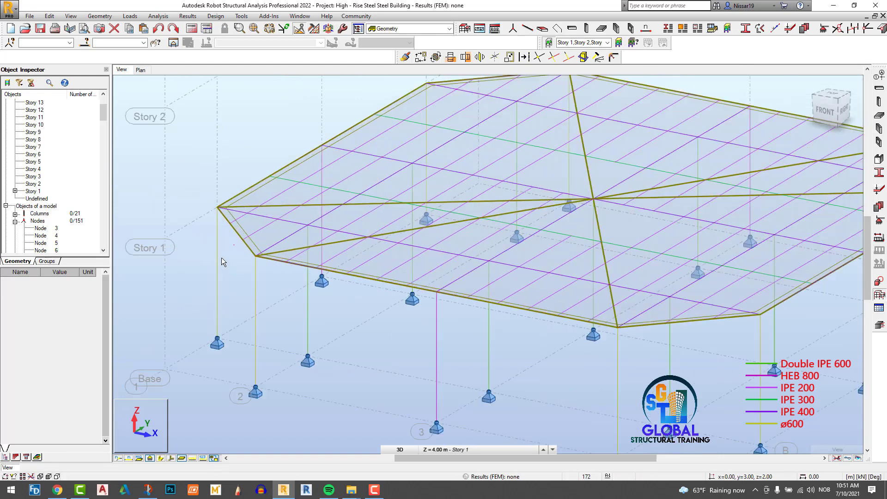
scroll(231, 253, "up", 2)
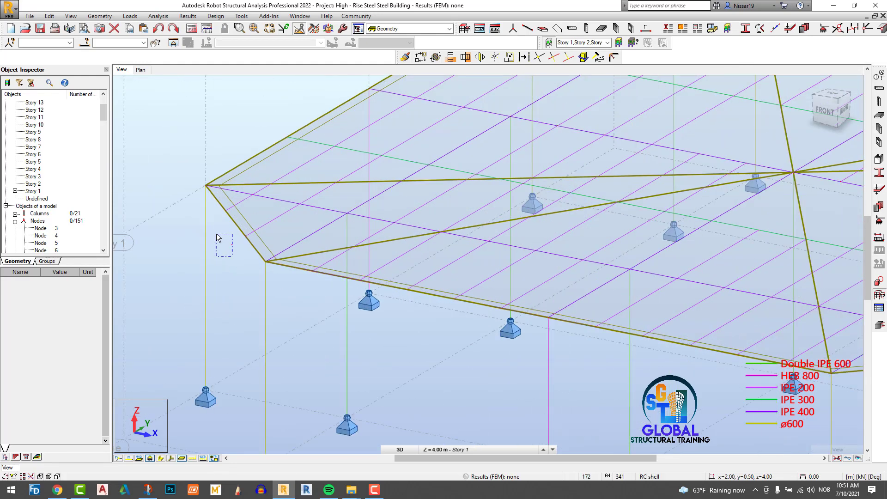
left_click_drag(216, 234, 216, 234)
key("Delete")
scroll(234, 256, "down", 5)
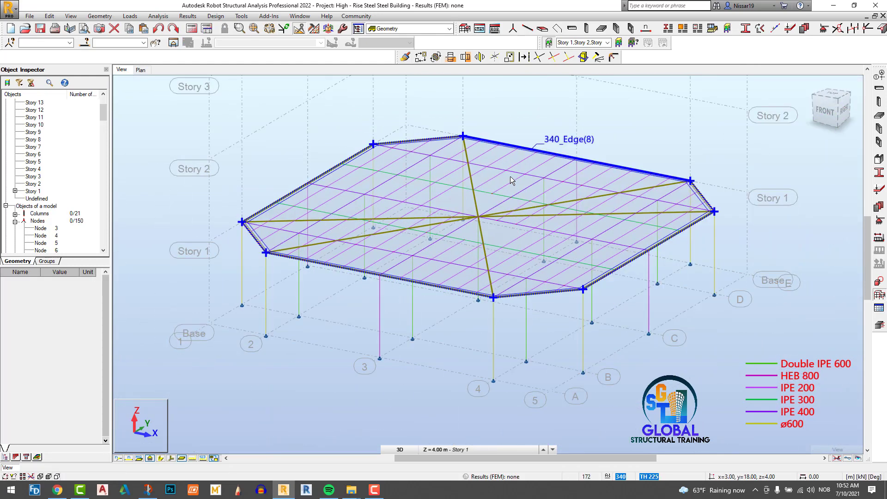
- Select the Story 1 floor slab and show it in the plan view
left_click(510, 176)
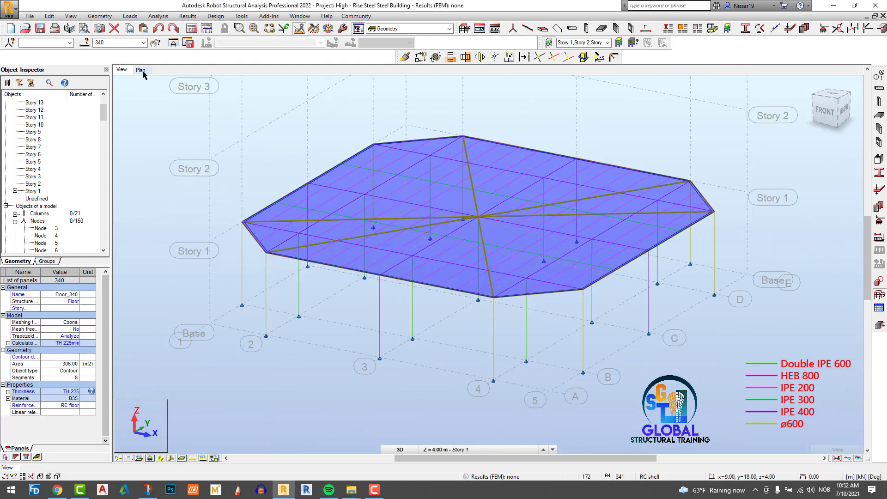
left_click(147, 70)
scroll(407, 185, "down", 5)
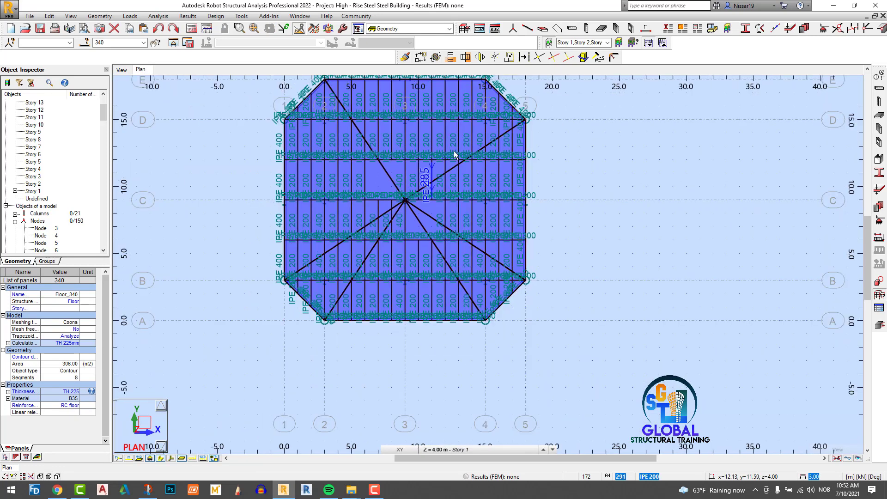
scroll(430, 117, "up", 2)
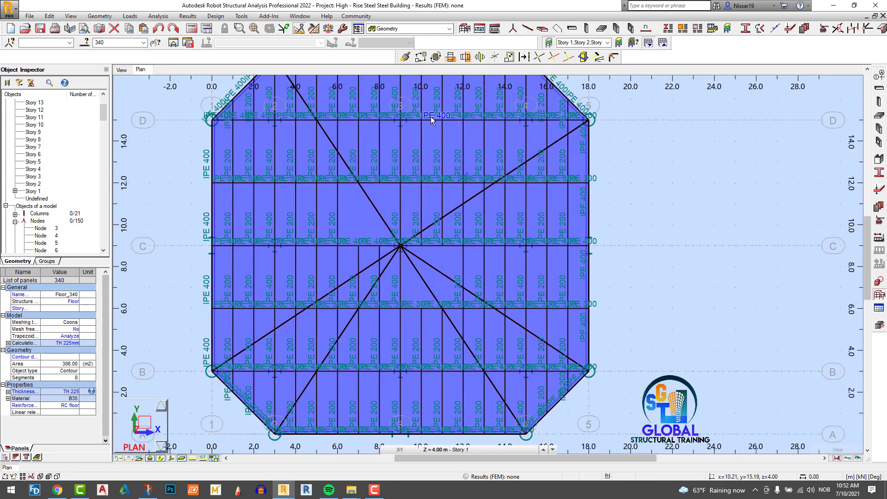
left_click(468, 96)
left_click(130, 16)
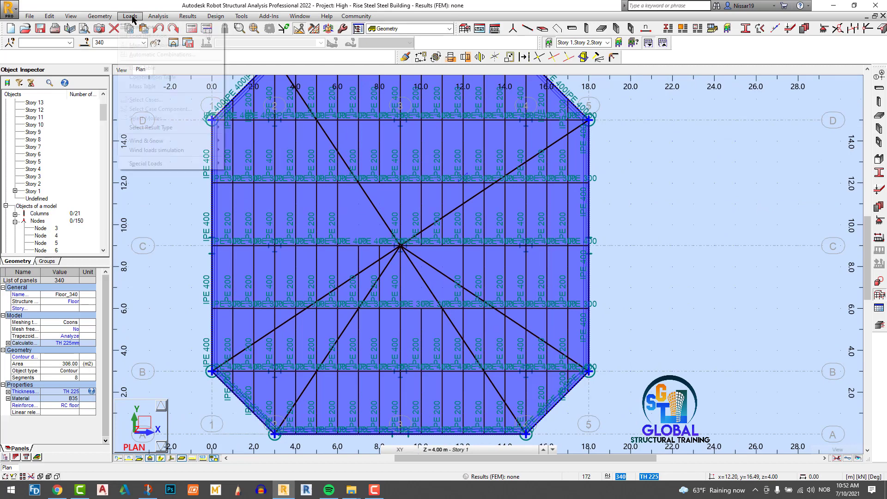
mouse_move(107, 19)
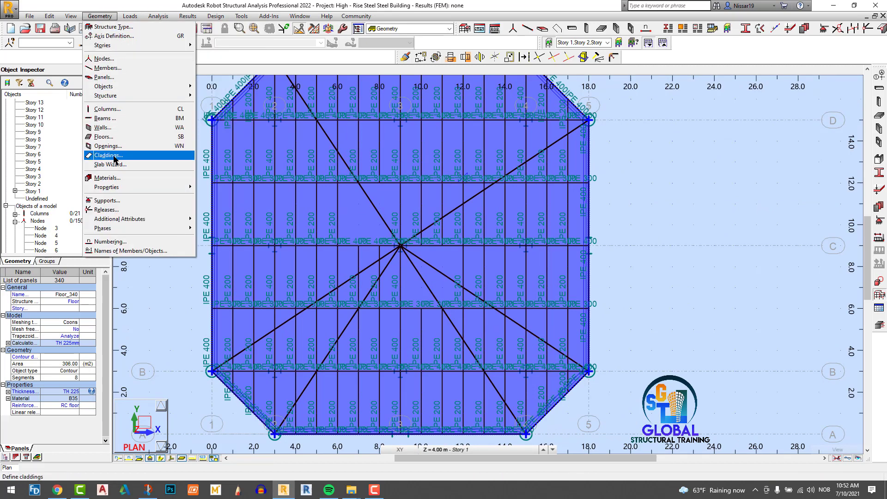
left_click(836, 196)
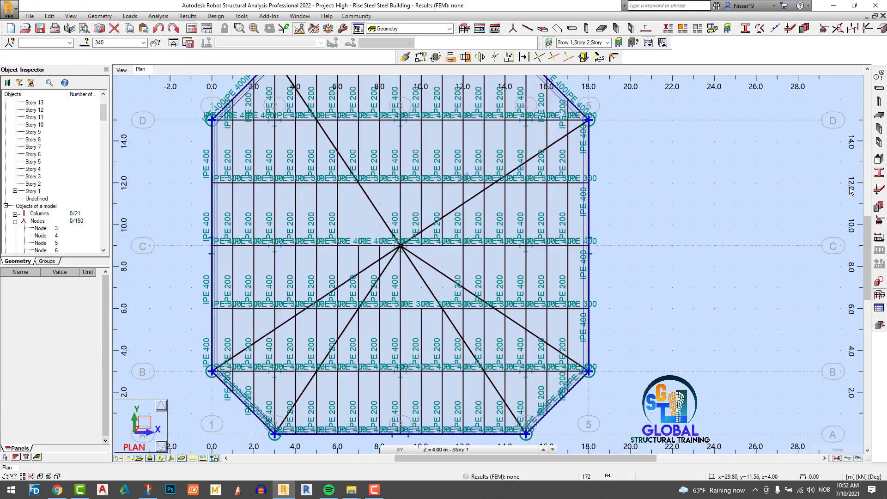
- Draw a three-point rectangular opening in the slab between x = 6.00 and 9.00 m and y = 9.00 and 12.00 m
left_click(880, 294)
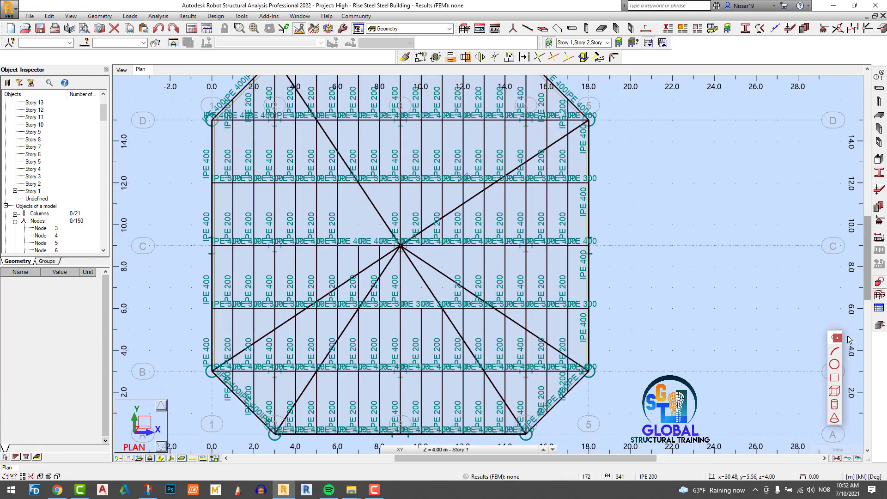
left_click(836, 379)
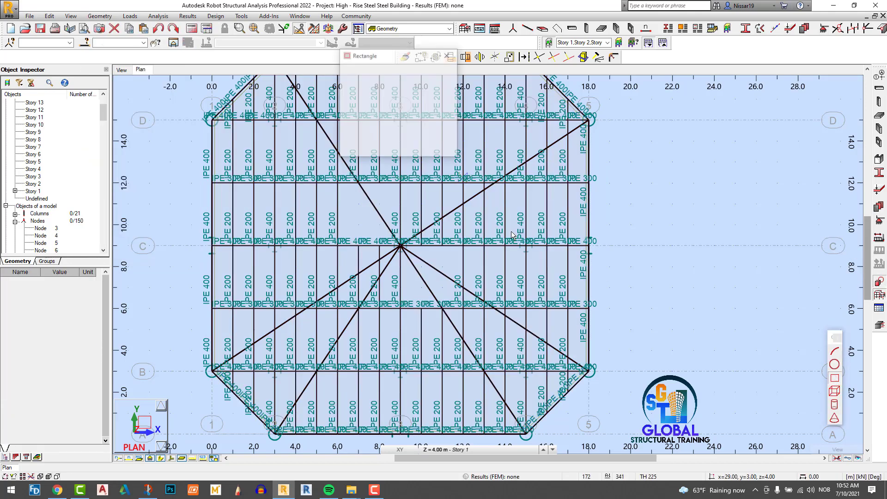
left_click(336, 183)
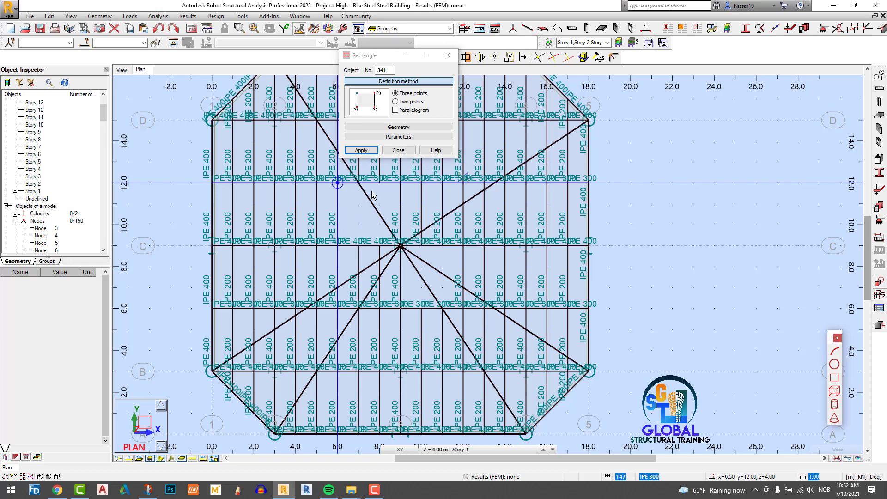
left_click(400, 244)
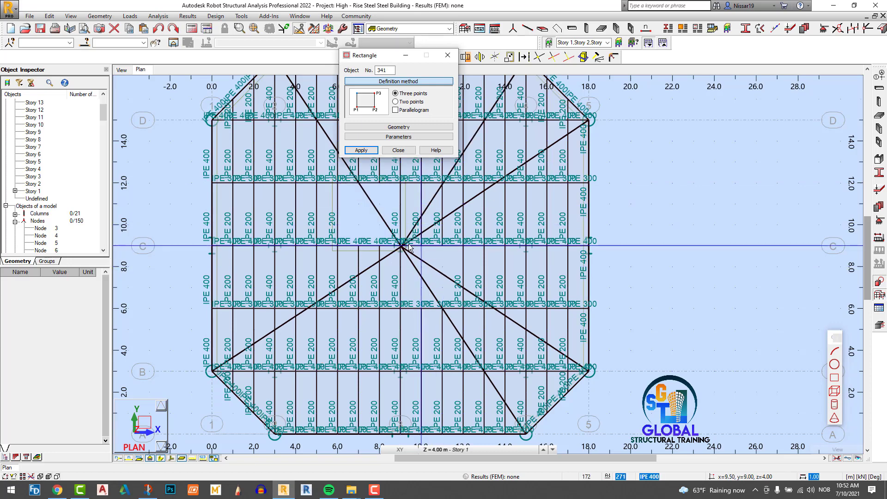
- Draw a second rectangular opening from (9.00, 9.00) through (12.00, 9.00) to (12.00, 6.00), show the 3D model and finish drawing rectangles
left_click(401, 245)
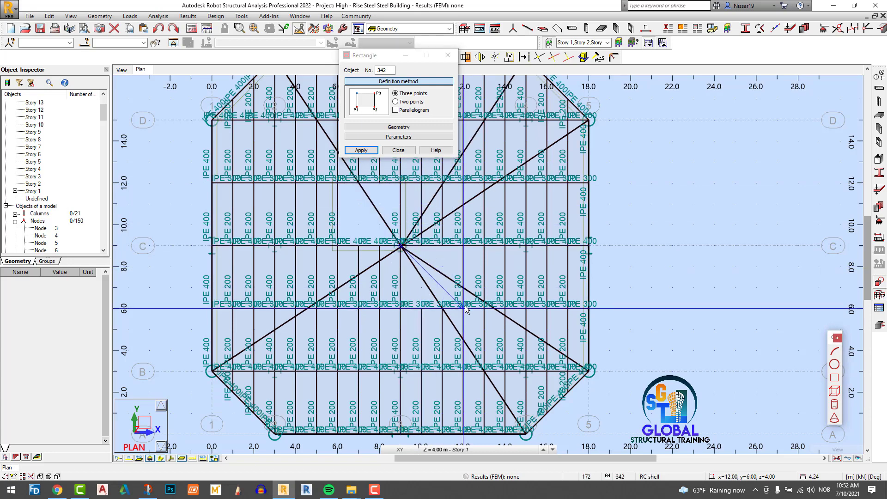
left_click(462, 246)
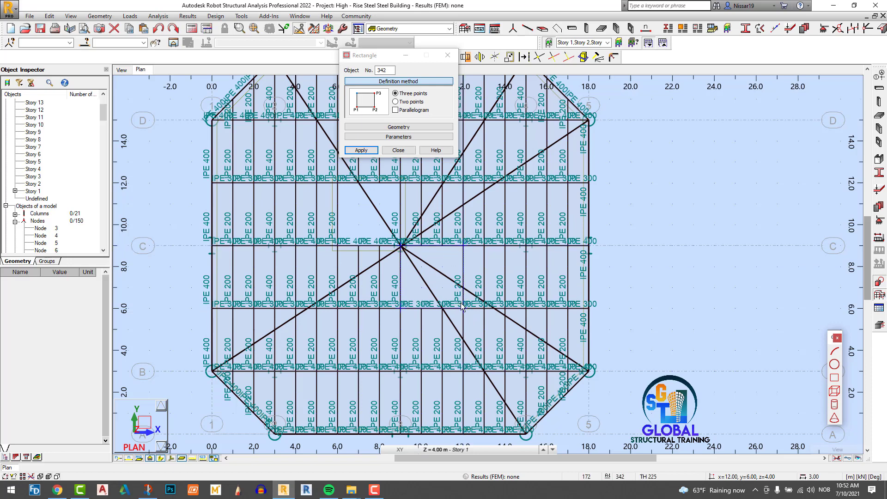
left_click(460, 305)
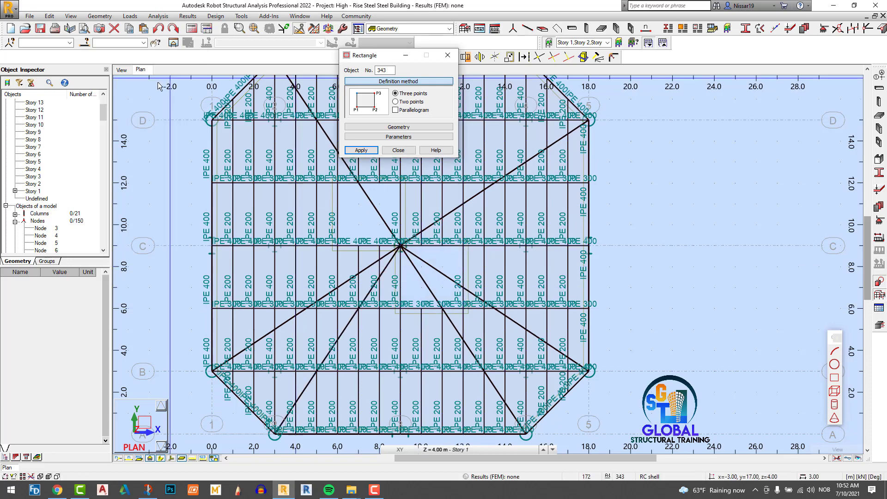
left_click(122, 69)
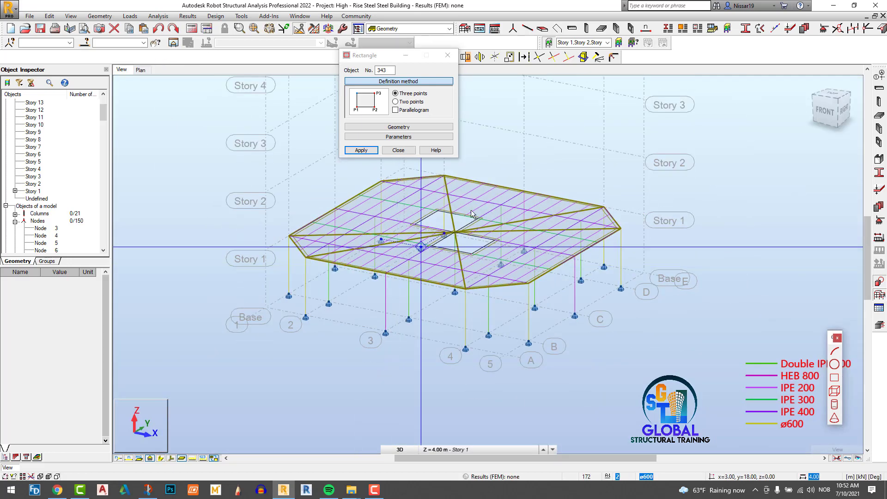
left_click(447, 55)
- Turn on the section shapes so the 3D model displays its members with their real profiles
scroll(527, 126, "up", 1)
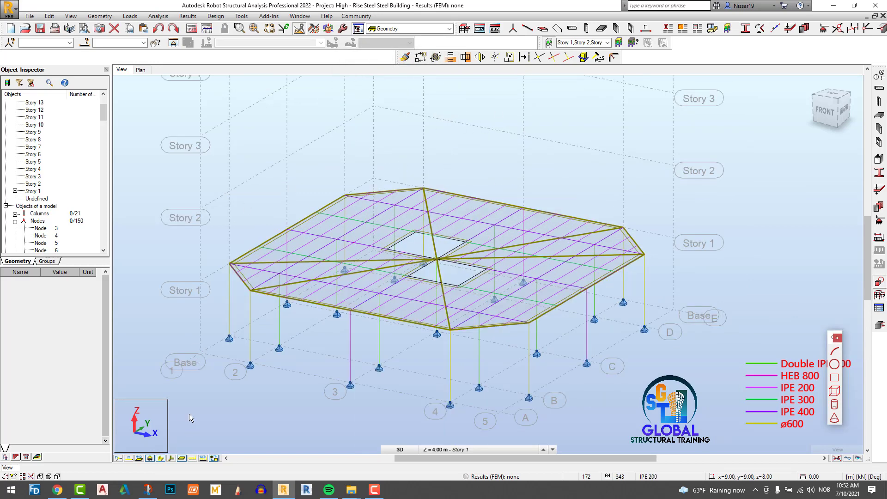
key("ctrl+h")
scroll(315, 315, "up", 2)
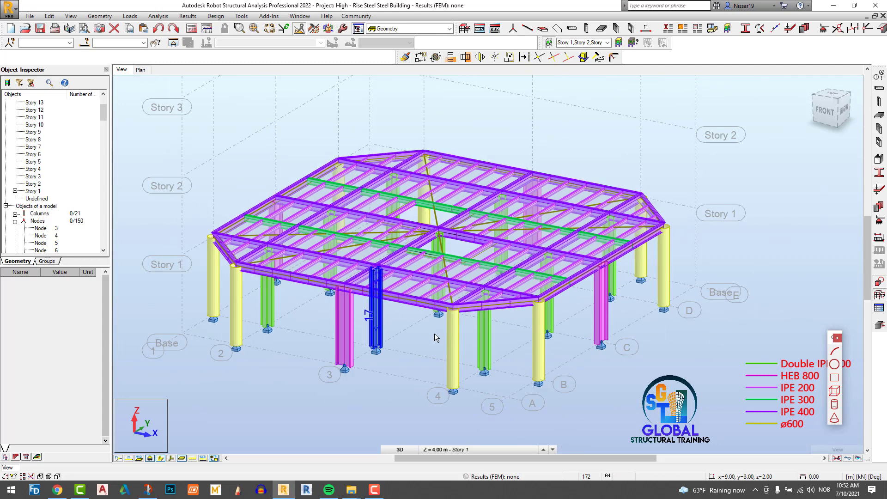
scroll(505, 387, "up", 1)
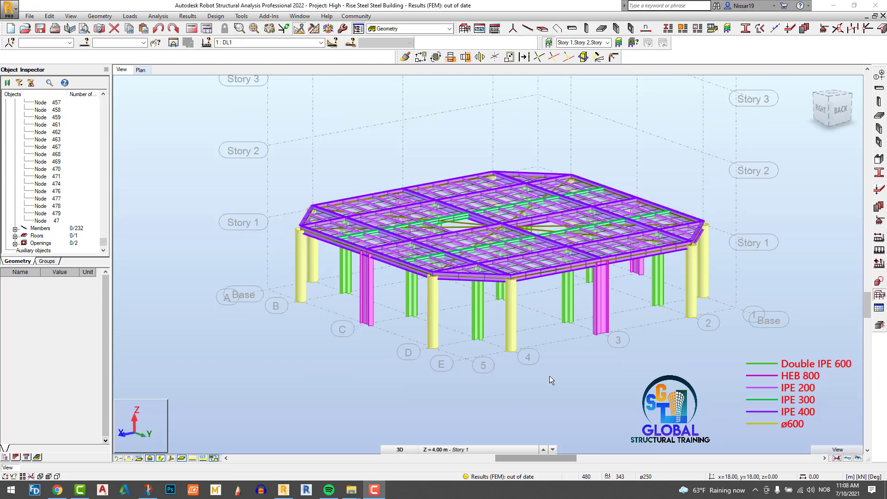
- Draw two inclined ø250 members from (18.00, 18.00, 0.00), one to (18.00, 15.00, 4.00) and one to (15.00, 18.00, 4.00)
scroll(550, 375, "up", 5)
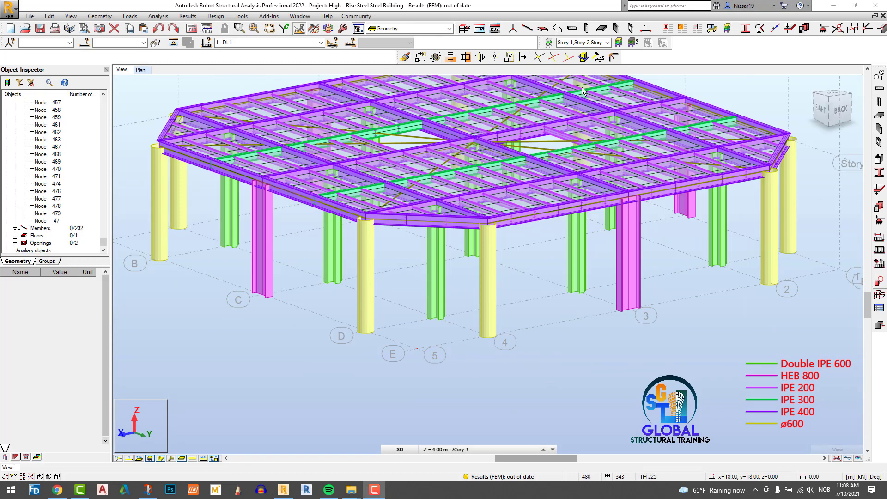
scroll(515, 75, "down", 1)
left_click(527, 28)
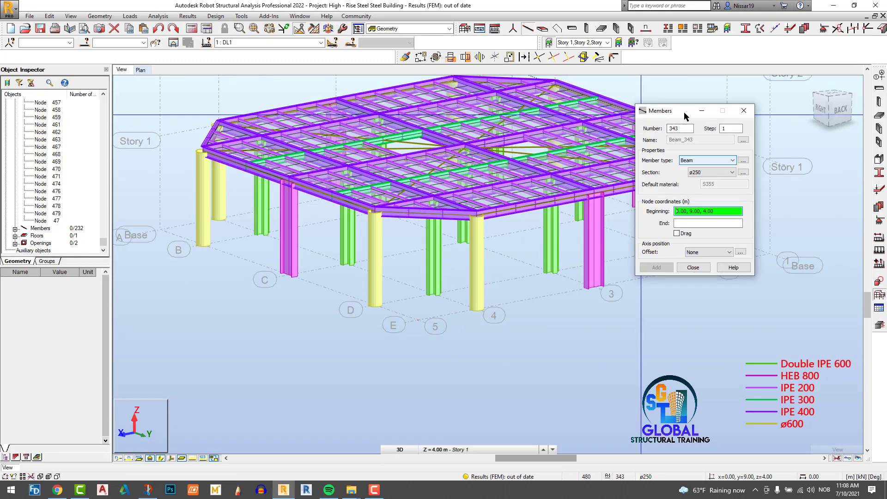
left_click_drag(676, 112, 800, 147)
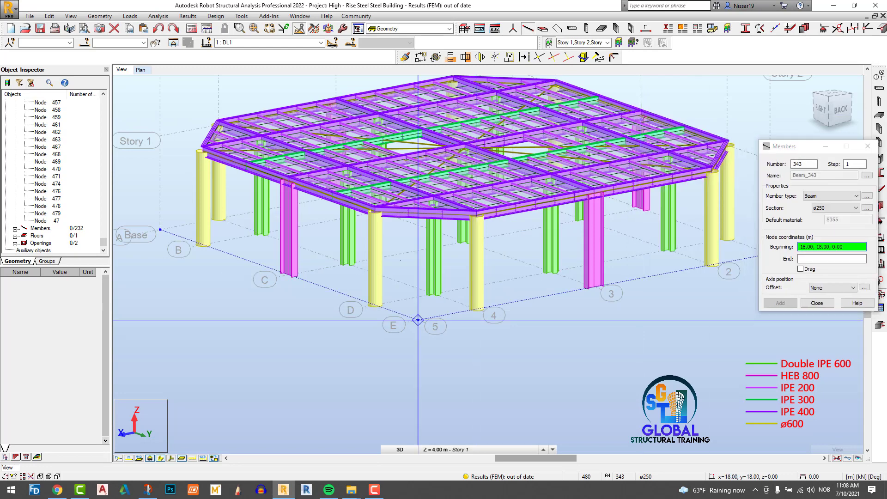
left_click(418, 319)
left_click(375, 212)
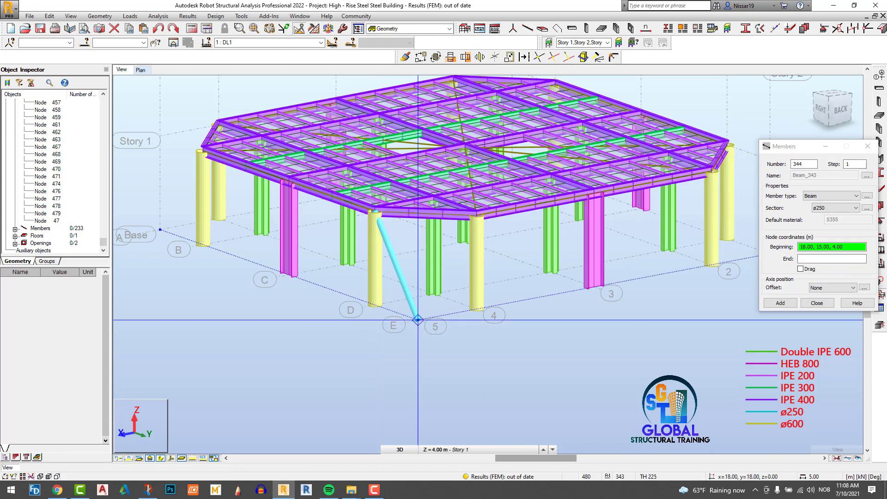
left_click(477, 214)
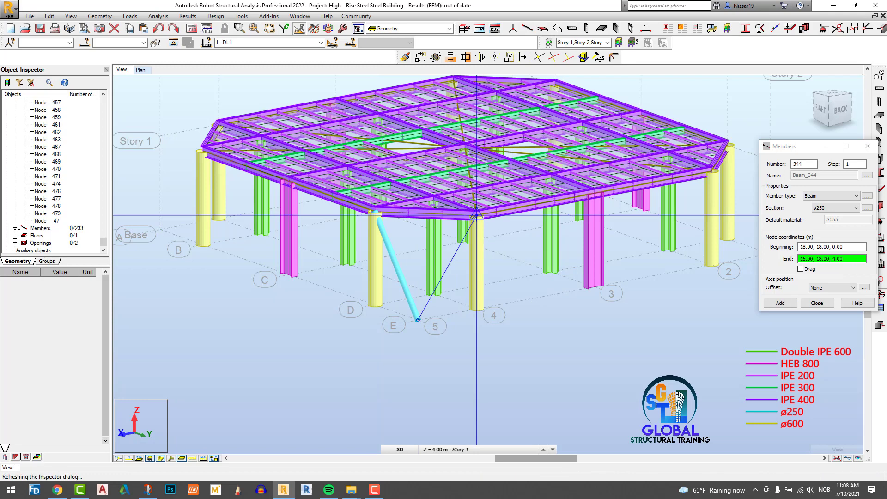
key("Escape")
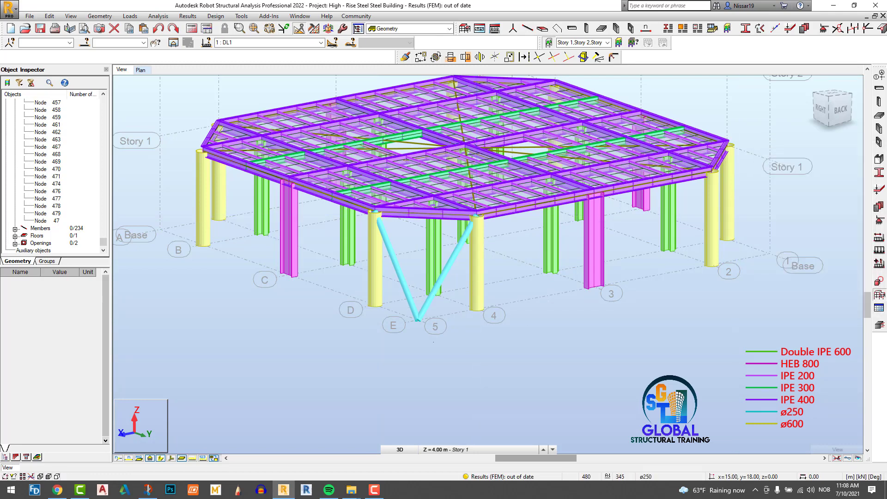
- Select the two inclined ø250 members and mirror-copy them about the vertical YZ plane at x = 9.00 m
left_click_drag(446, 340, 404, 301)
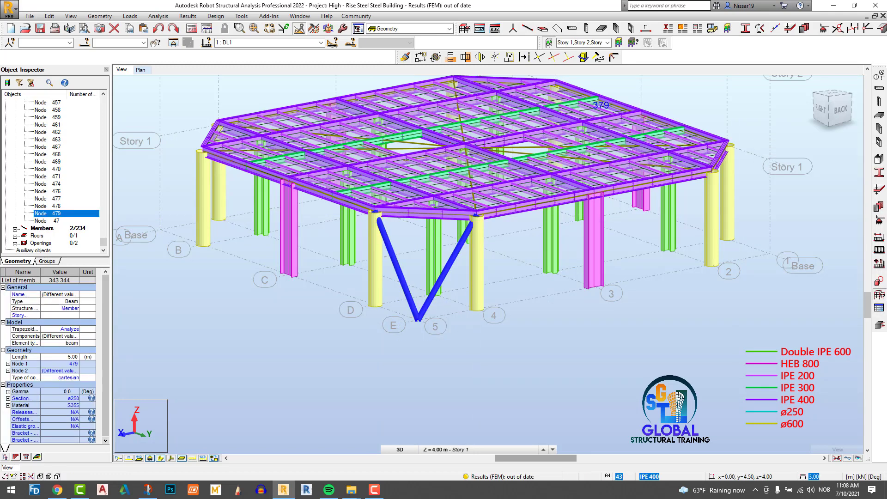
left_click(465, 57)
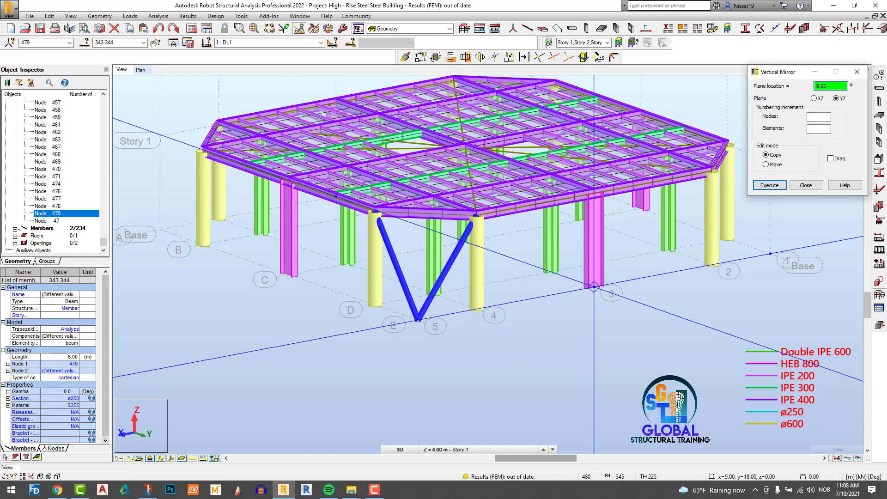
left_click(594, 286)
scroll(593, 286, "down", 4)
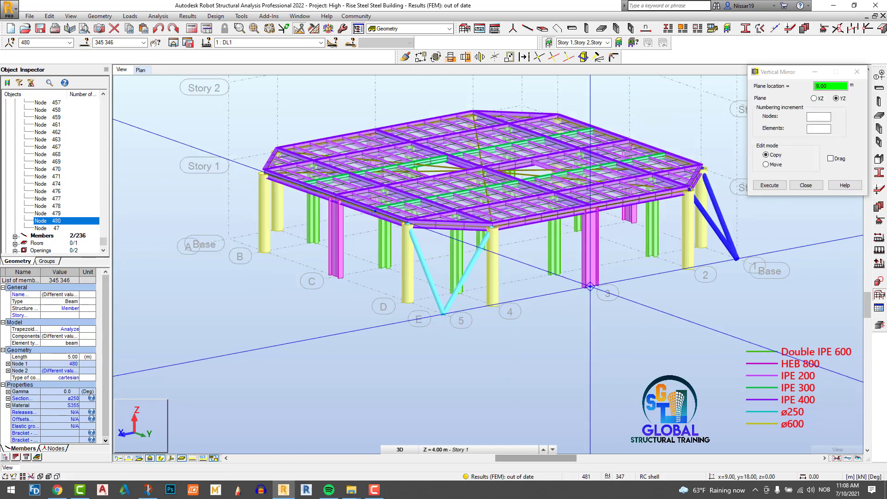
middle_click_drag(705, 316, 632, 317, "shift")
scroll(658, 280, "down", 3)
scroll(709, 260, "down", 1)
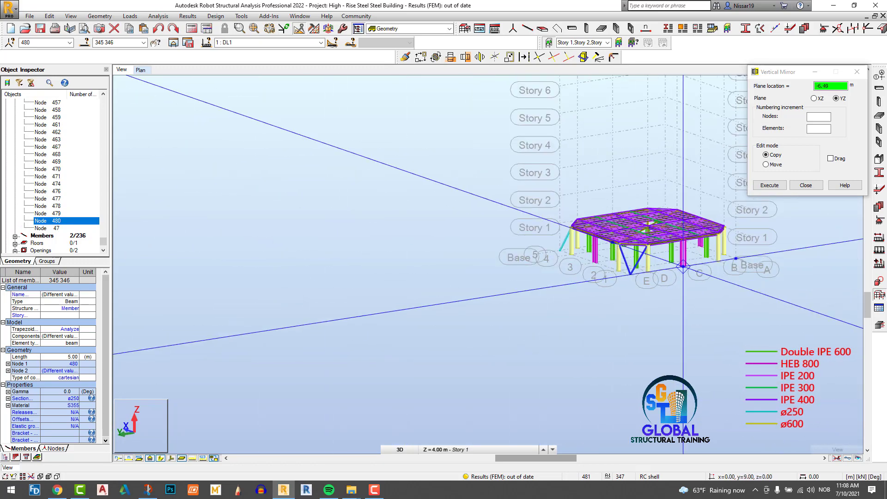
- Mirror-copy the two selected inclined ø250 members about the vertical XZ plane at y = 9.00 m
scroll(708, 272, "up", 3)
left_click(814, 98)
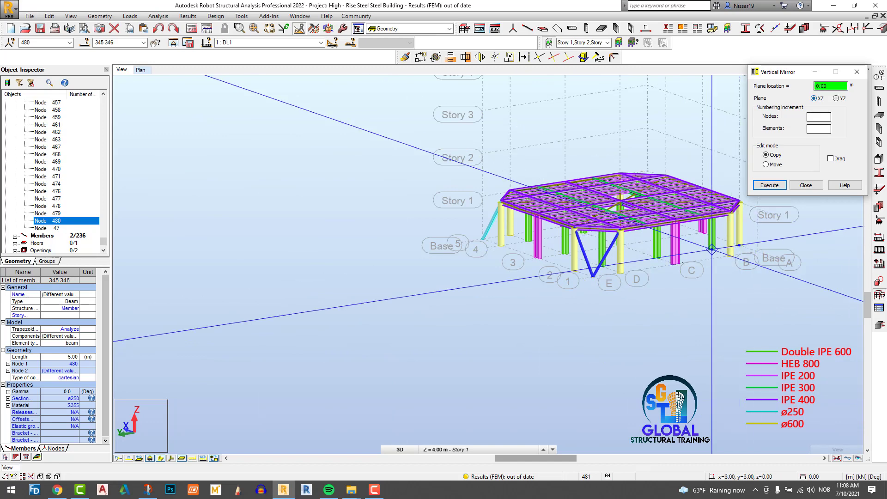
left_click(675, 264)
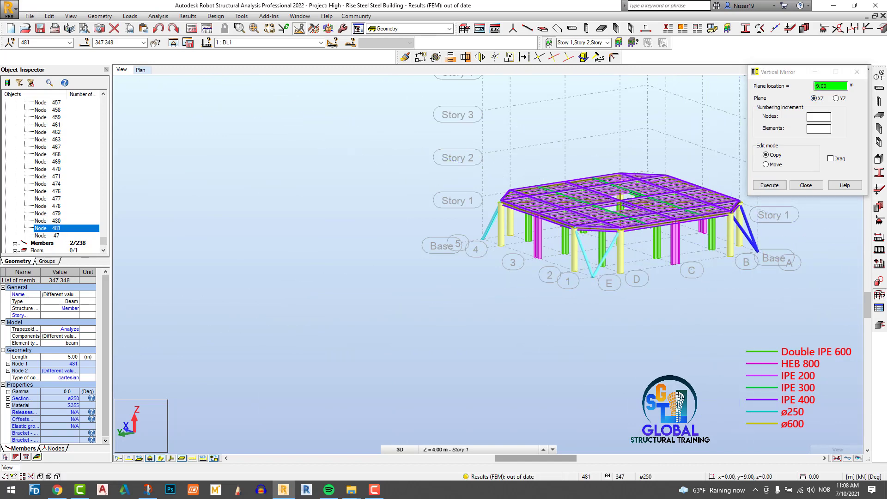
- Mirror-copy the newly copied pair of ø250 members about the YZ plane at x = 9.00 m and finish mirroring
middle_click_drag(675, 264, 723, 249, "shift")
scroll(317, 262, "down", 2)
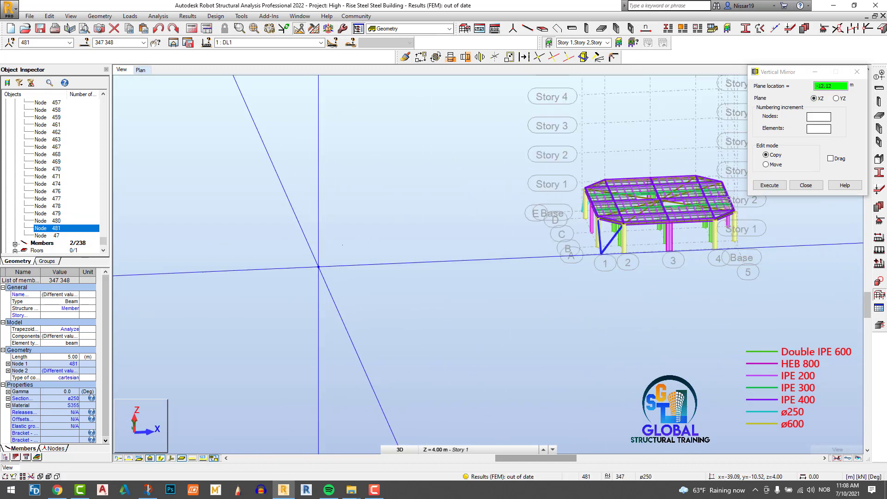
scroll(614, 233, "up", 1)
left_click(836, 98)
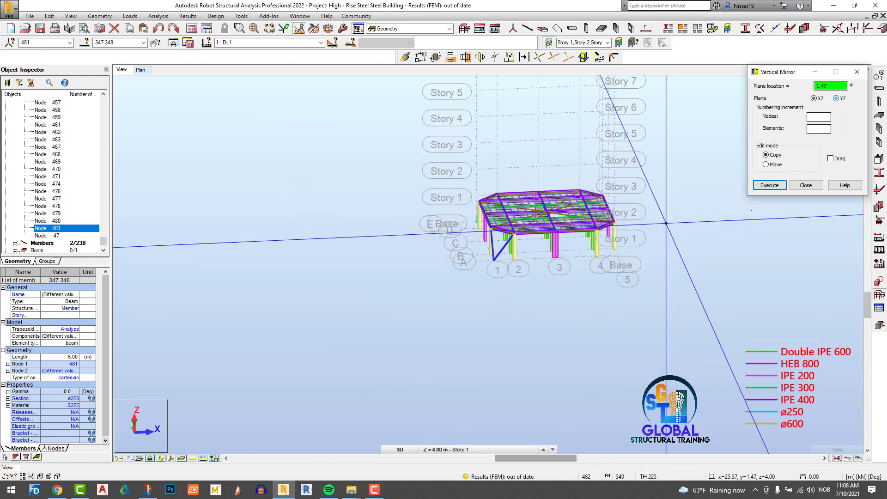
key("Return")
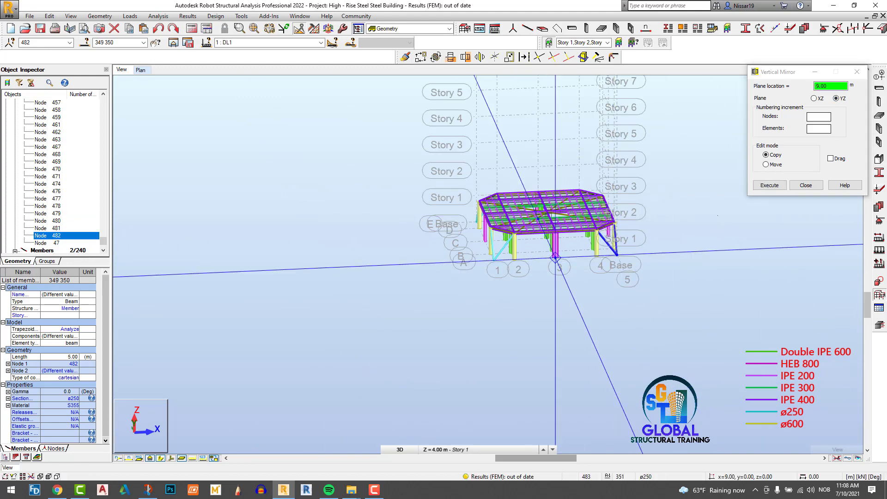
left_click(806, 185)
- Turn off the structural axes in the display settings so the 3D view shows only the Story 1 model
mouse_move(319, 309)
middle_mouse_down("shift")
mouse_move(433, 332)
mouse_move(529, 387)
middle_mouse_up("shift")
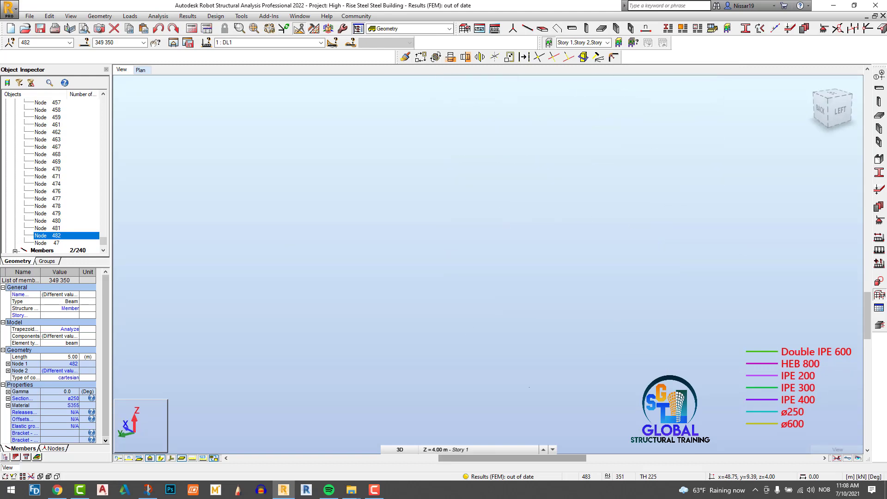
scroll(529, 388, "down", 1)
middle_click_drag(557, 113, 512, 262)
scroll(539, 151, "up", 2)
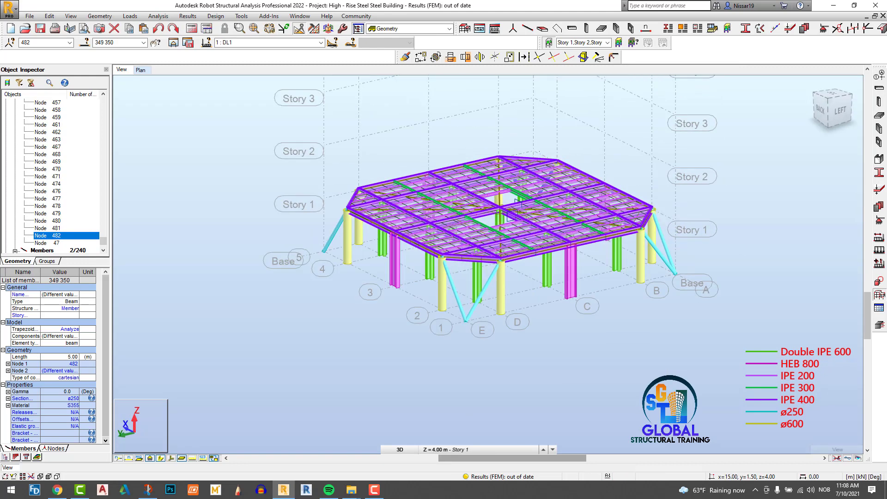
scroll(539, 151, "up", 1)
right_click(86, 218)
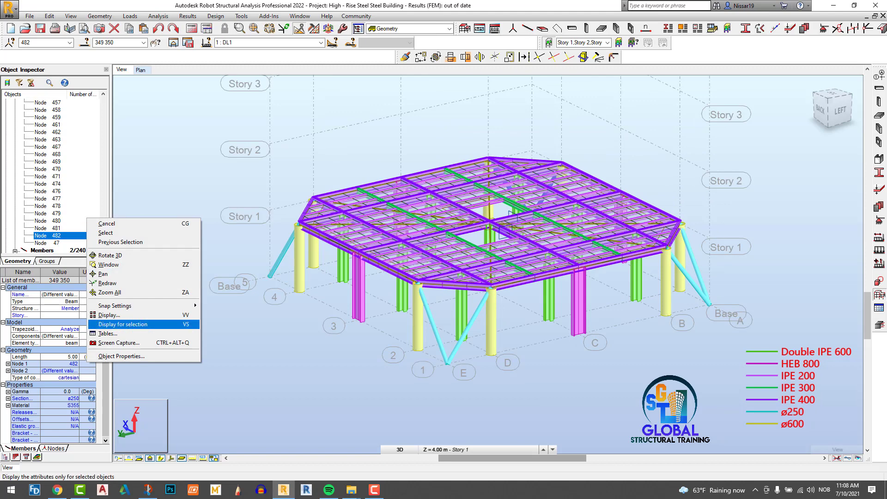
left_click(120, 315)
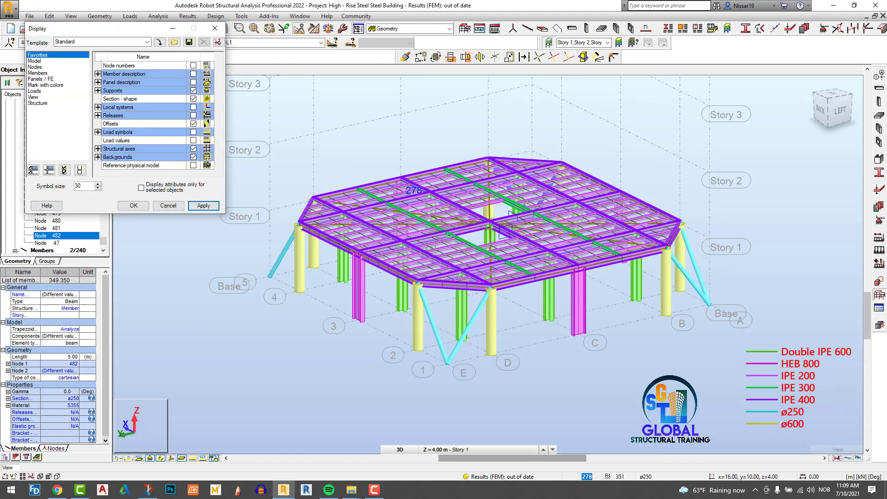
left_click(133, 205)
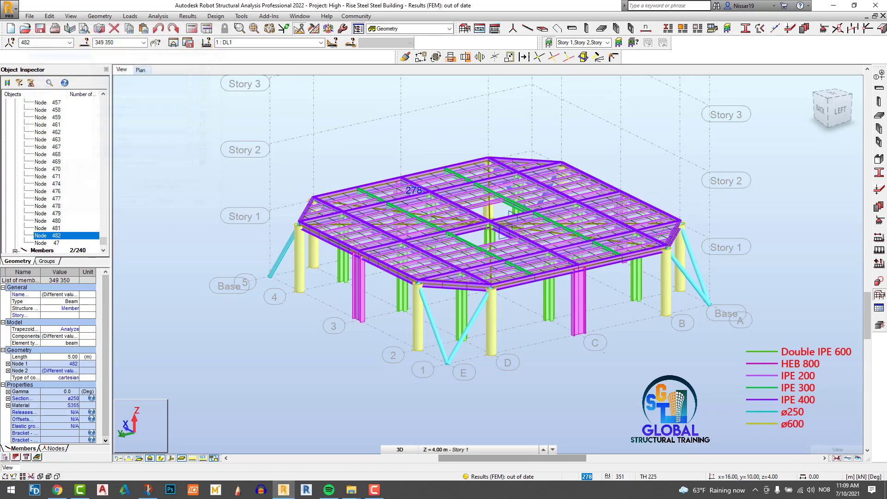
- Draw a construction line between the ø600 and HEB 800 column bases, and a vertical line from its midpoint (0.00, 12.00, 0.00) to the floor edge
scroll(613, 349, "down", 3)
middle_click_drag(613, 350, 629, 340, "shift")
scroll(630, 339, "up", 6)
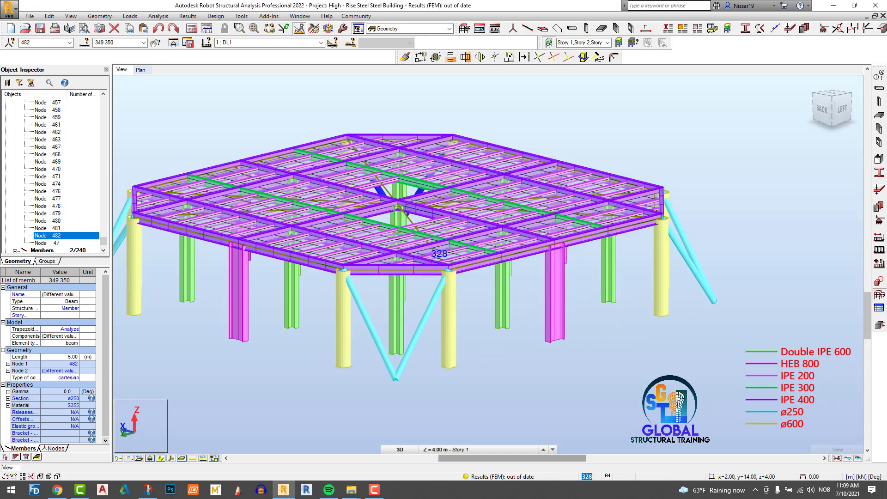
scroll(416, 264, "down", 1)
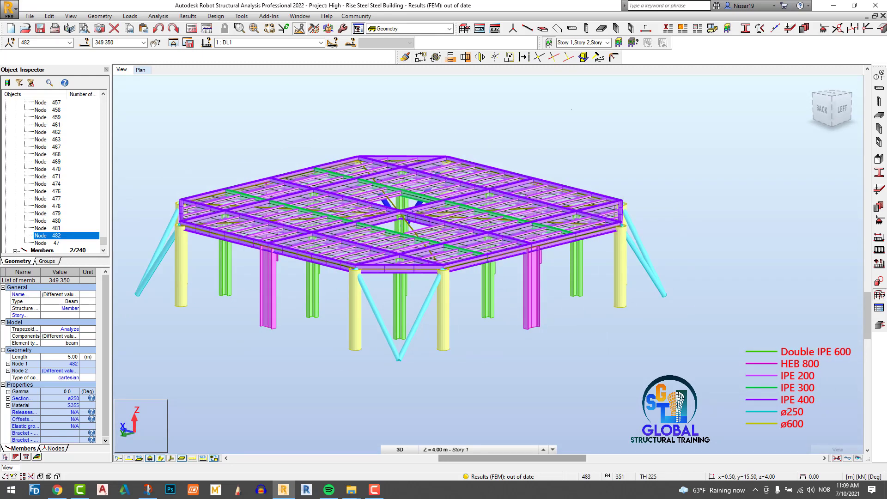
left_click(558, 29)
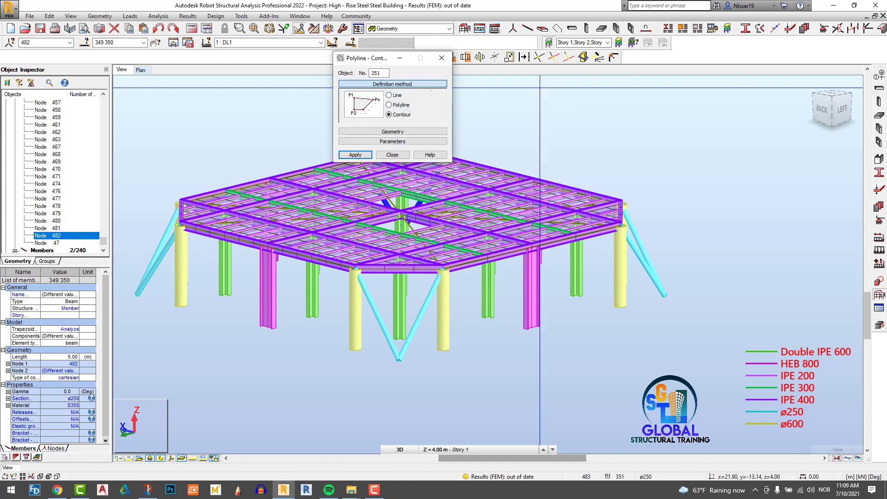
left_click_drag(370, 58, 754, 75)
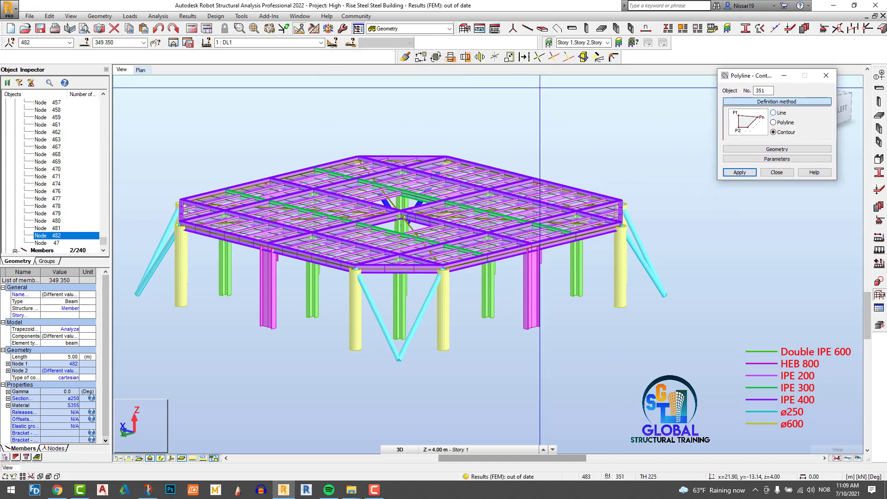
left_click(773, 113)
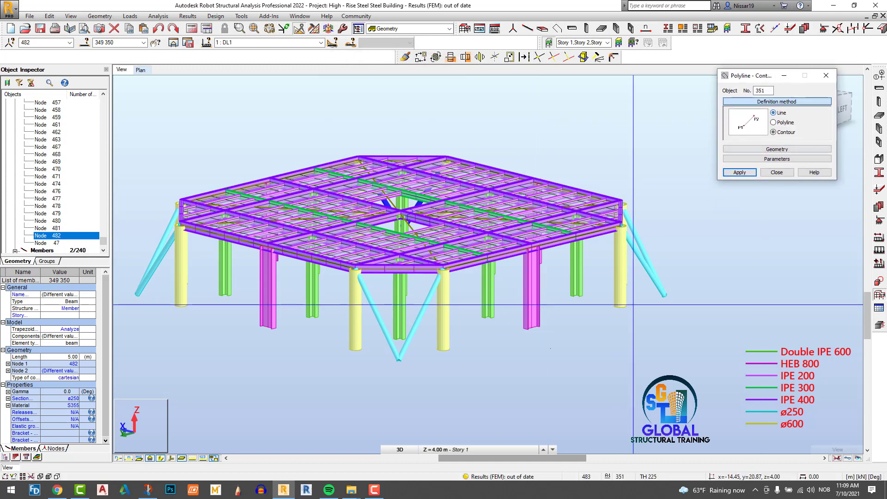
left_click(531, 328)
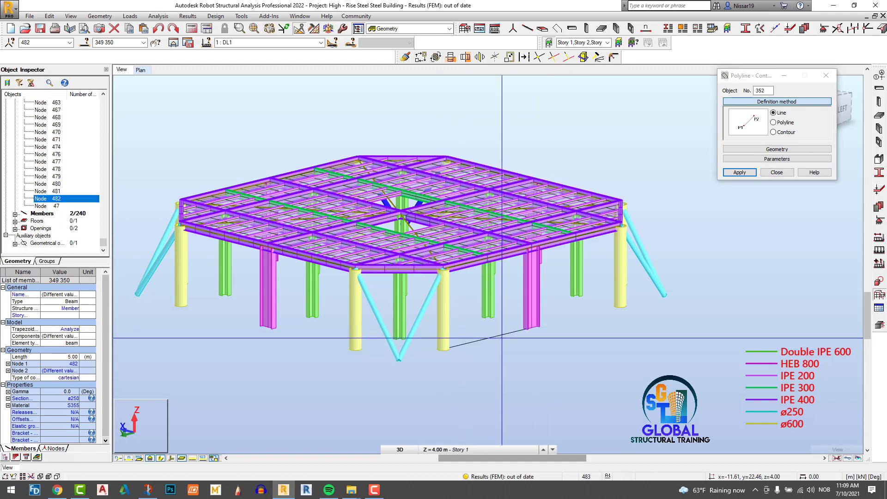
left_click(487, 258)
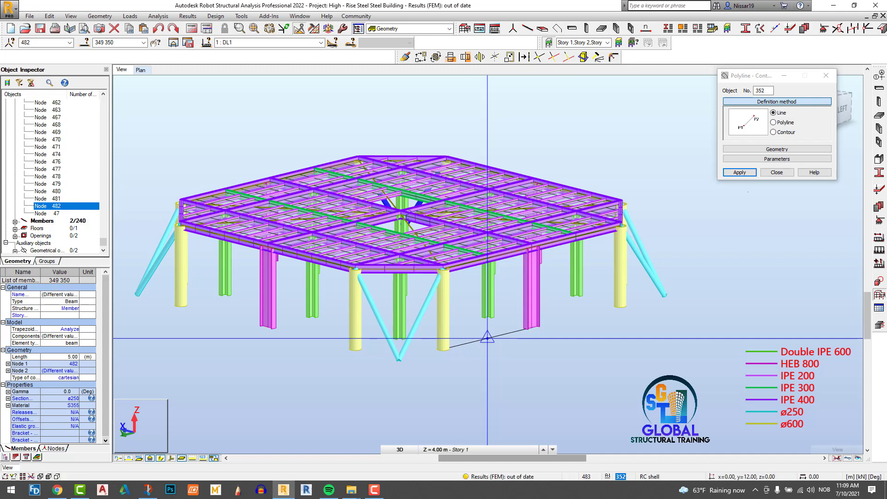
left_click(776, 172)
- Draw two ø250 members from (0.00, 12.00, 0.00), one to the top of the ø600 column and one to (0.00, 9.00, 4.00)
scroll(700, 163, "up", 2)
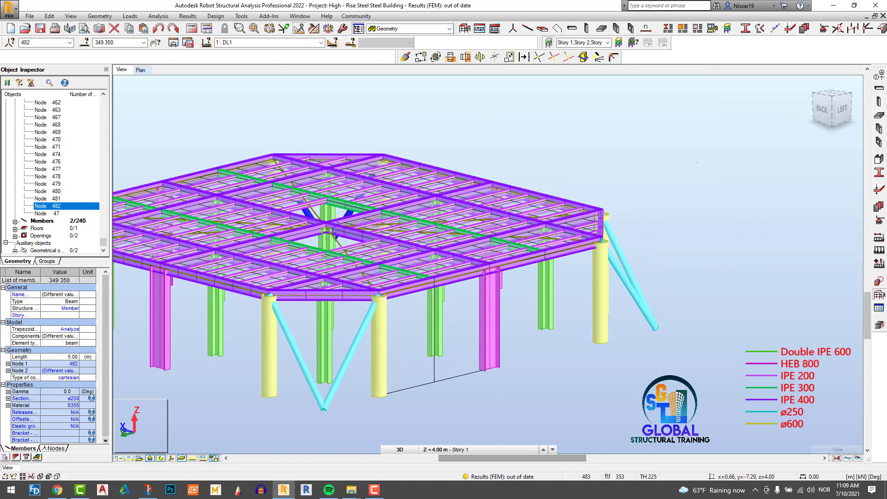
left_click(527, 28)
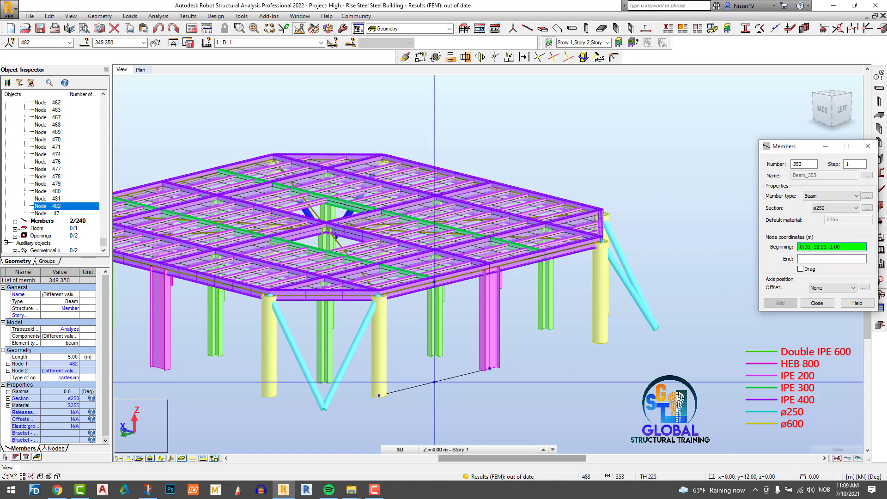
left_click(434, 381)
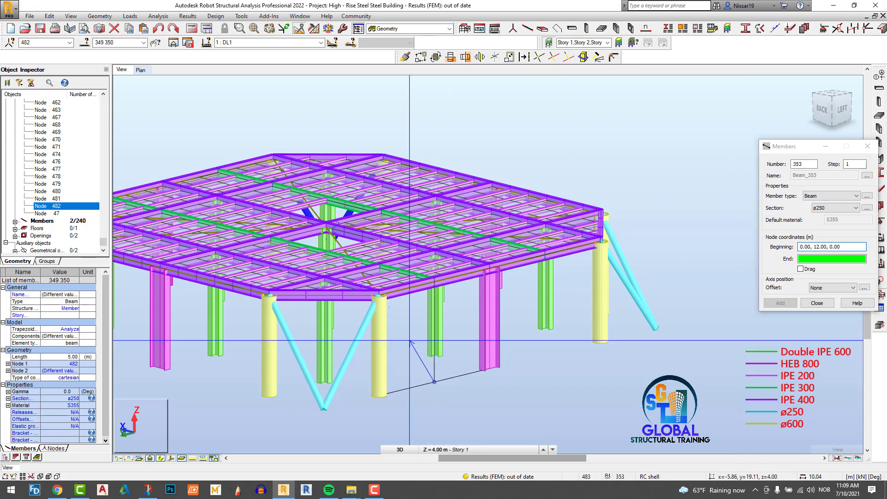
left_click(379, 296)
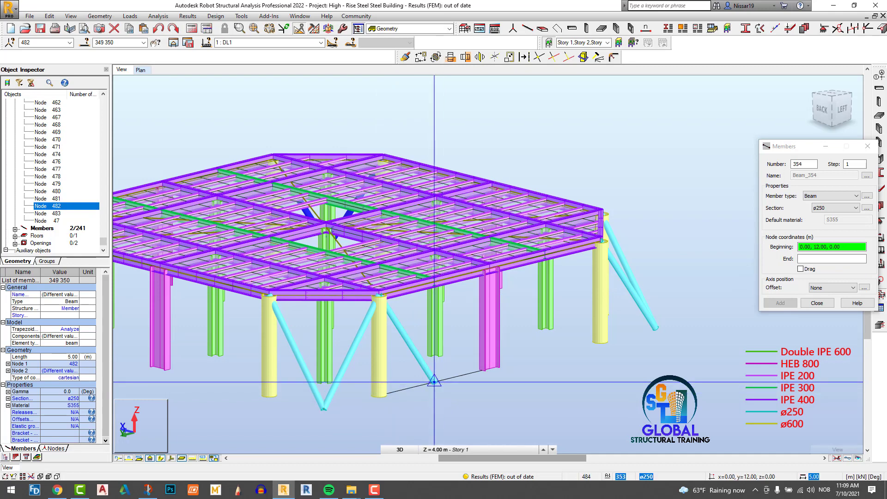
left_click(435, 381)
left_click(489, 269)
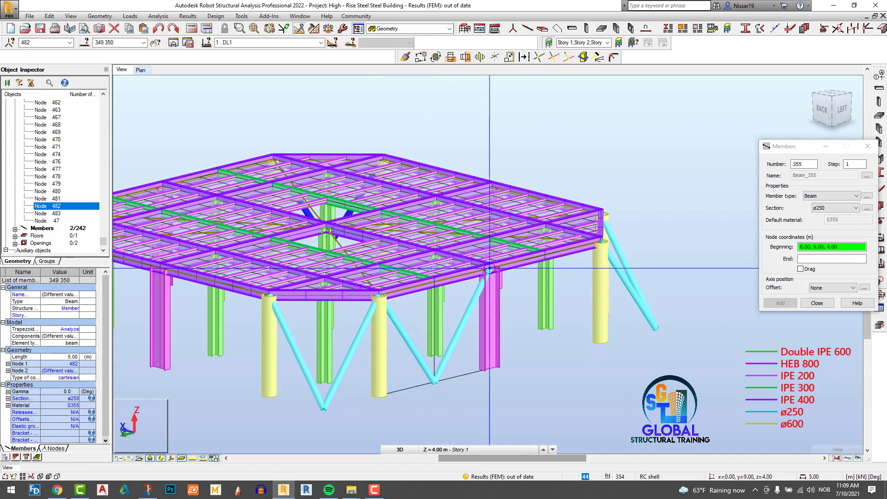
key("Escape")
- Delete the vertical construction line and the base construction line between the ø600 and HEB 800 columns
scroll(432, 382, "up", 3)
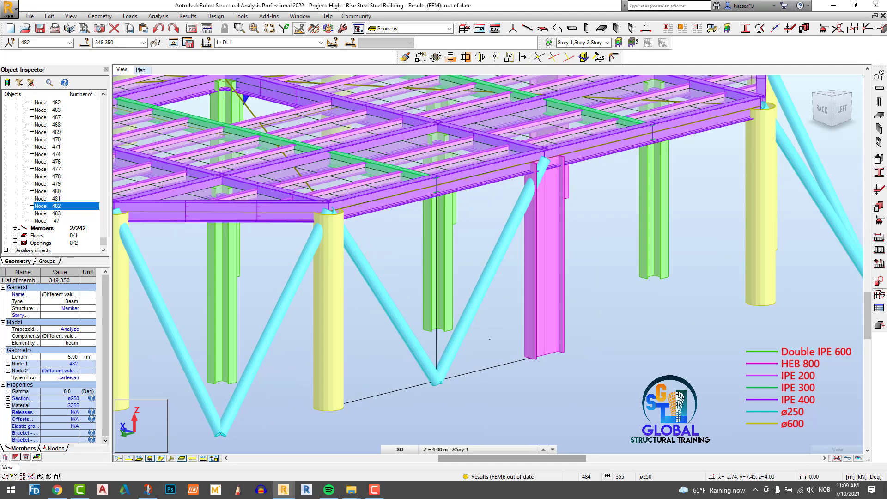
left_click(478, 369)
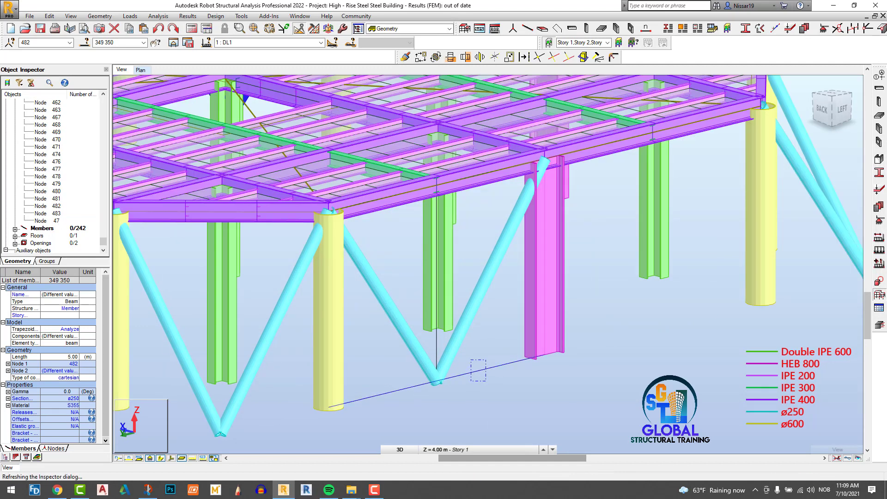
left_click(437, 340)
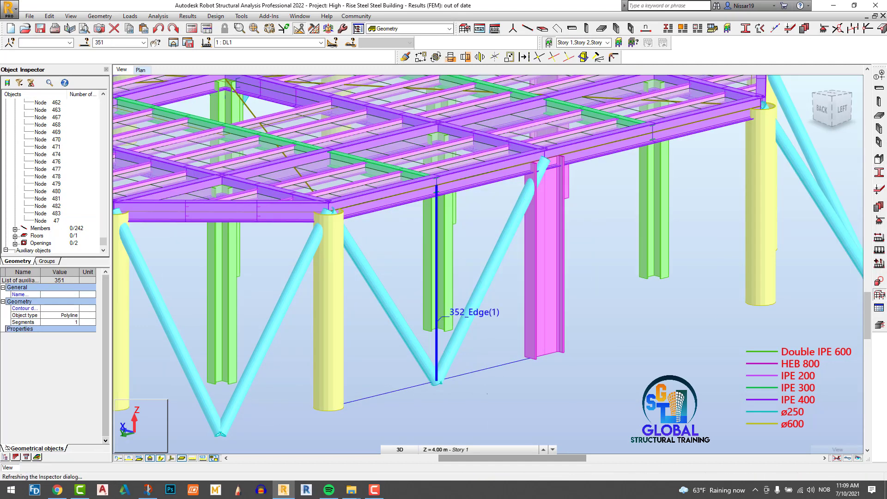
key("Delete")
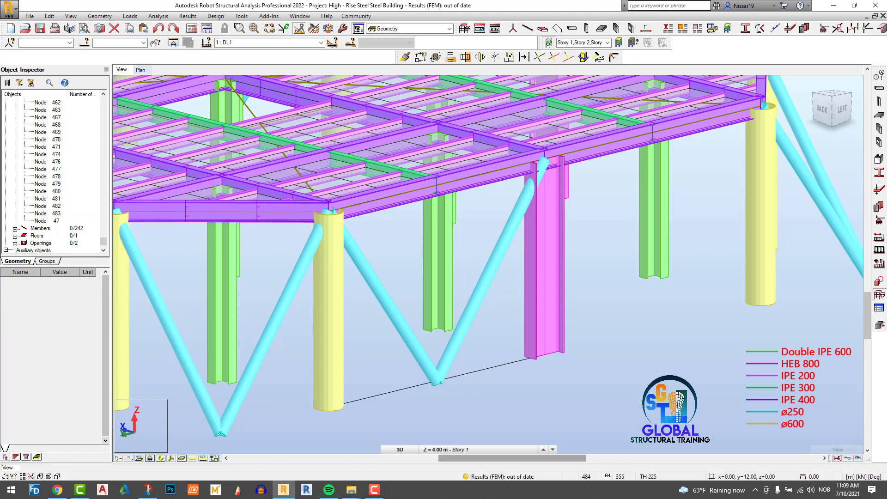
scroll(471, 368, "down", 2)
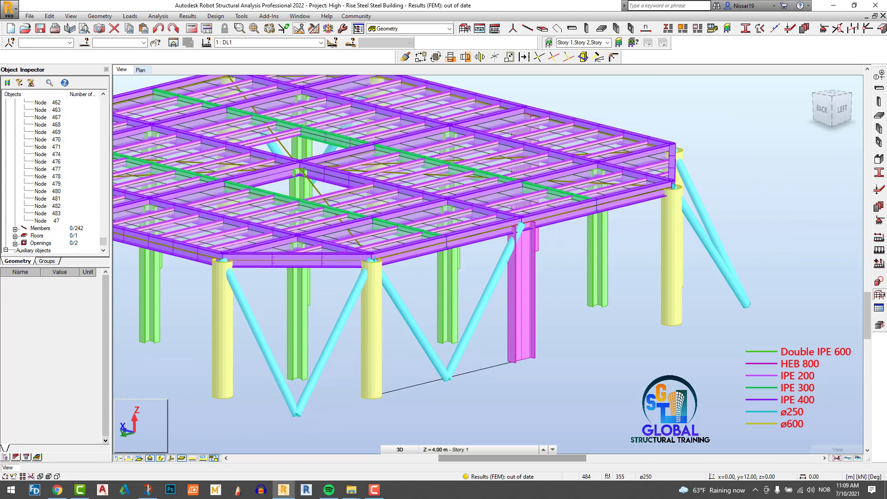
left_click(481, 369)
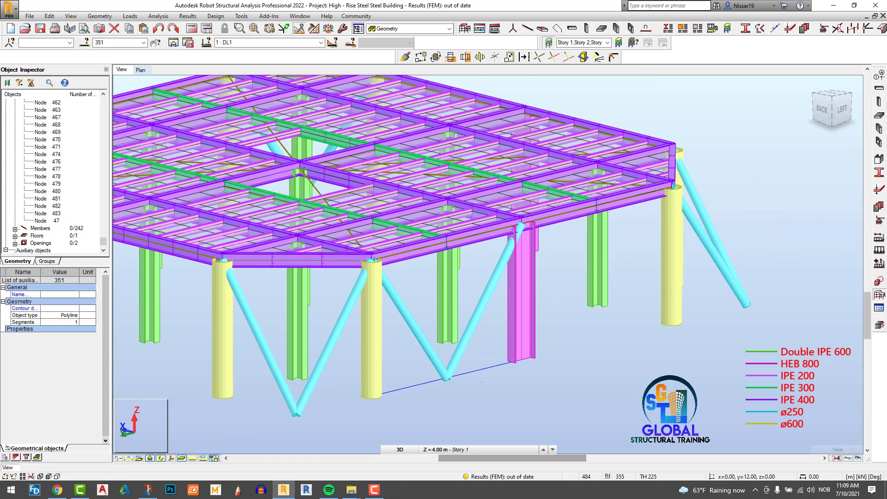
key("Delete")
- Select the two new ø250 members meeting at (0.00, 12.00, 0.00) and mirror-copy them about the XZ plane at y = 9.00 m
left_click_drag(477, 392, 421, 363)
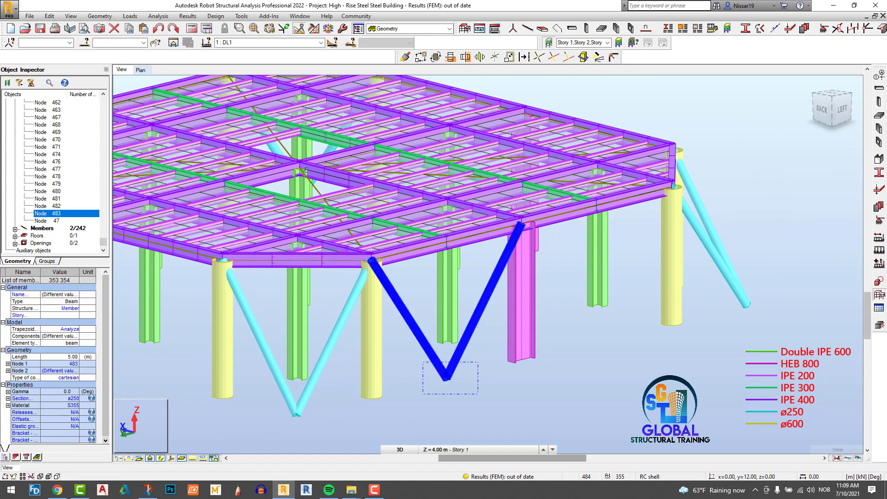
scroll(469, 327, "down", 2)
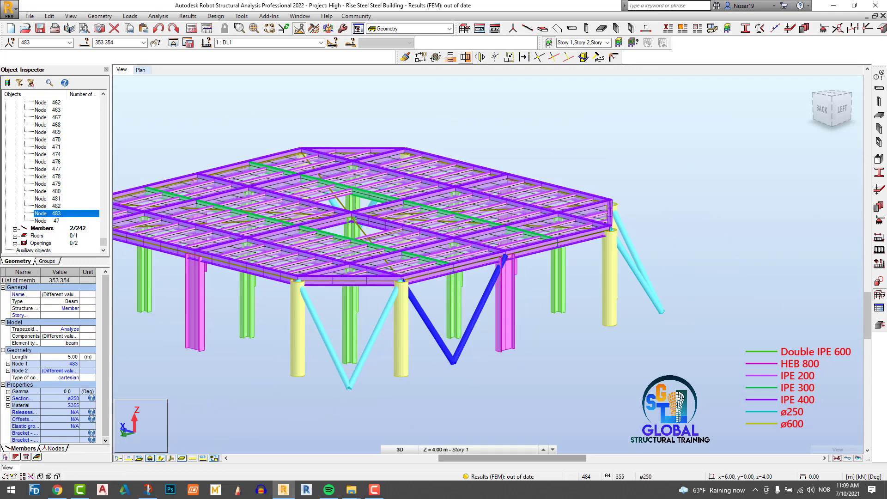
left_click(466, 57)
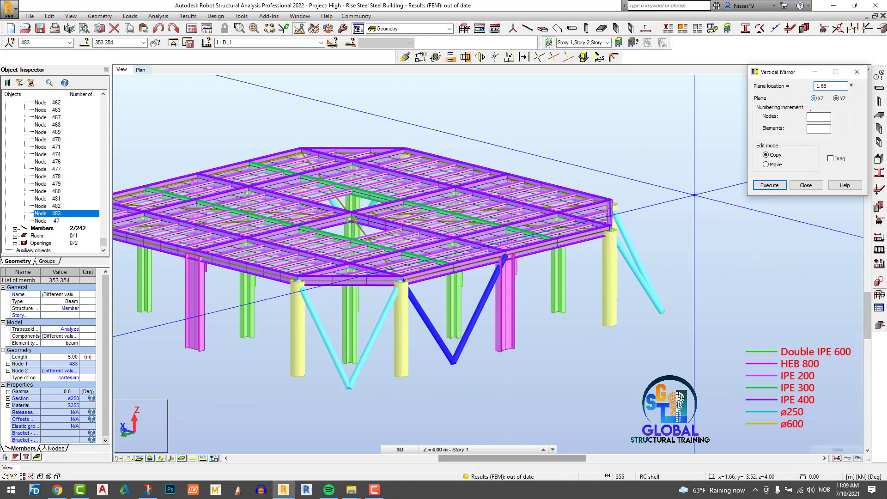
left_click(505, 350)
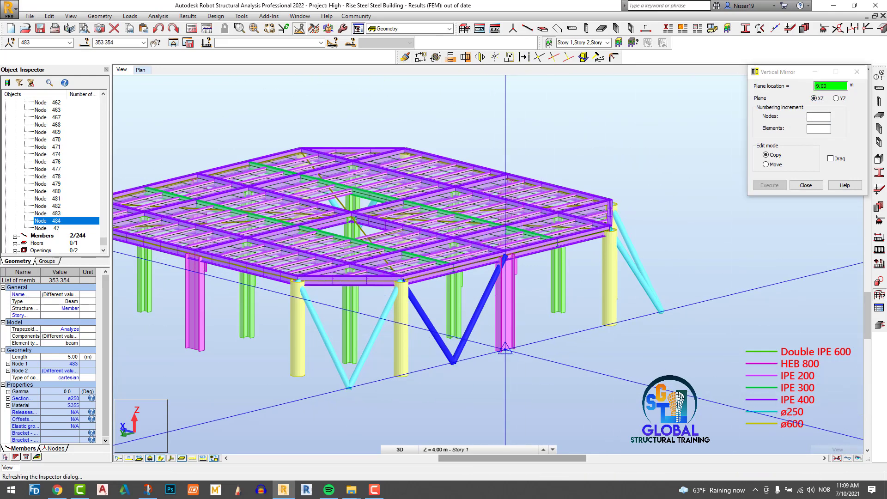
left_click(806, 185)
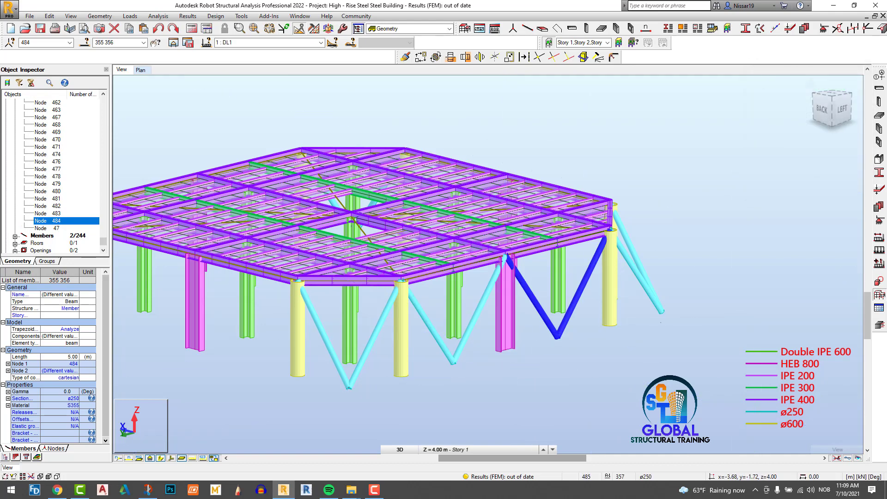
- Select the four ø250 members along the x = 0.00 side and mirror-copy them about the YZ plane at x = 9.00 m
left_click(452, 342, "ctrl")
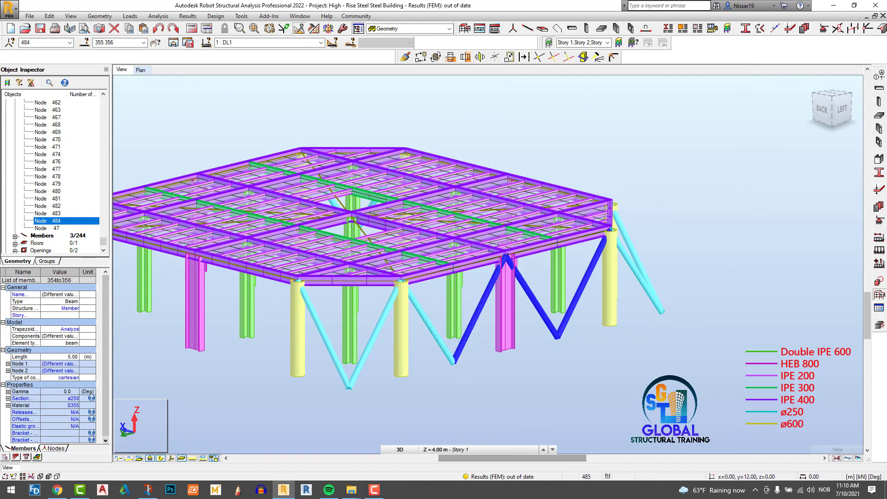
scroll(652, 328, "down", 3)
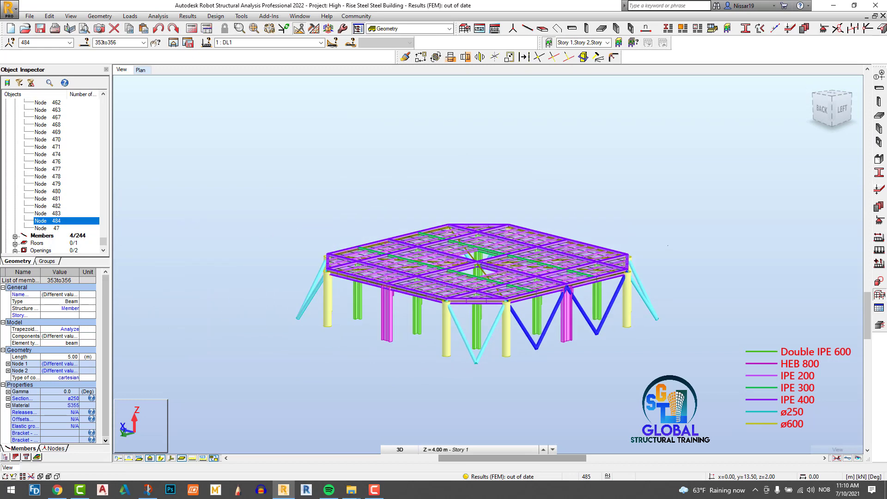
scroll(655, 243, "up", 2)
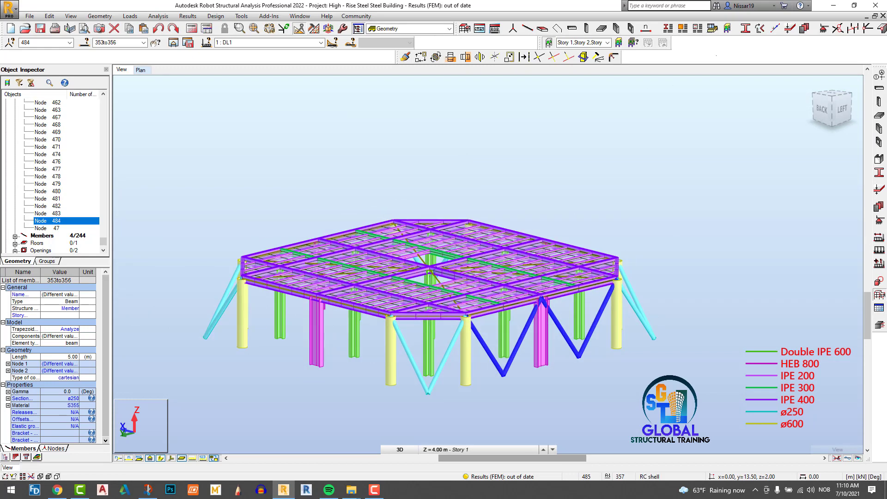
left_click(465, 57)
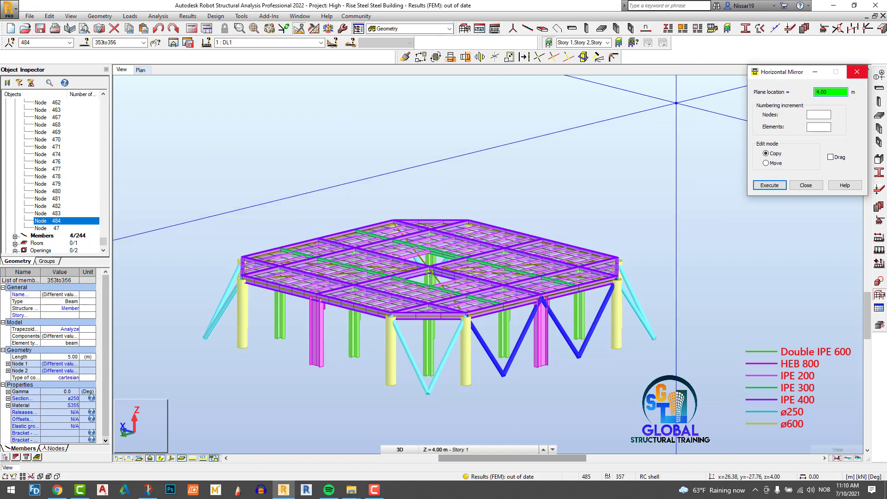
left_click(857, 71)
left_click(465, 57)
middle_click_drag(462, 208, 351, 247, "shift")
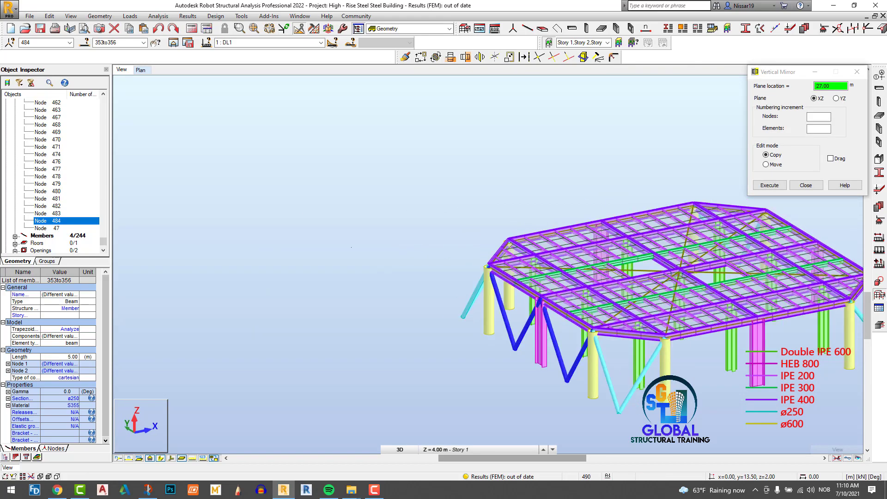
scroll(351, 248, "down", 3)
scroll(477, 255, "up", 3)
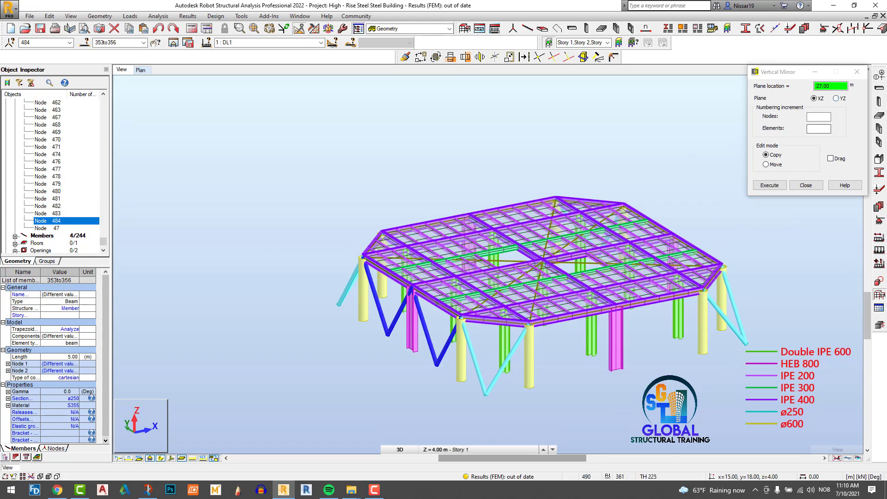
left_click(836, 98)
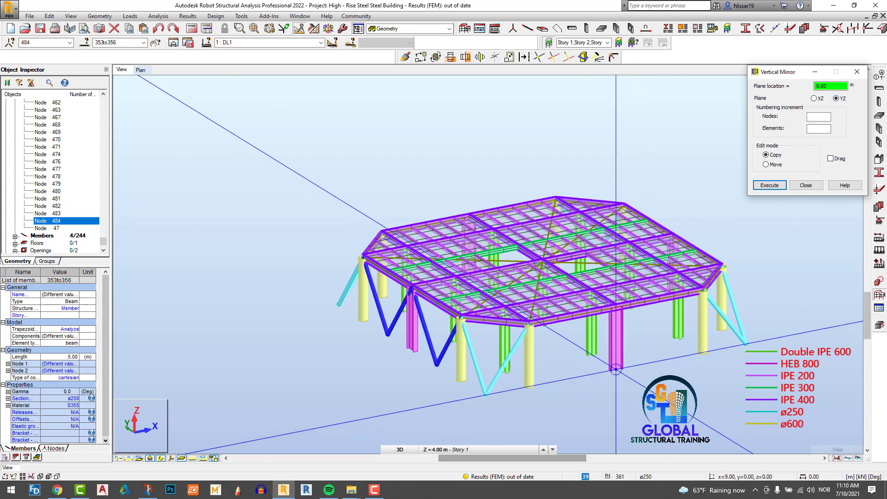
left_click(616, 369)
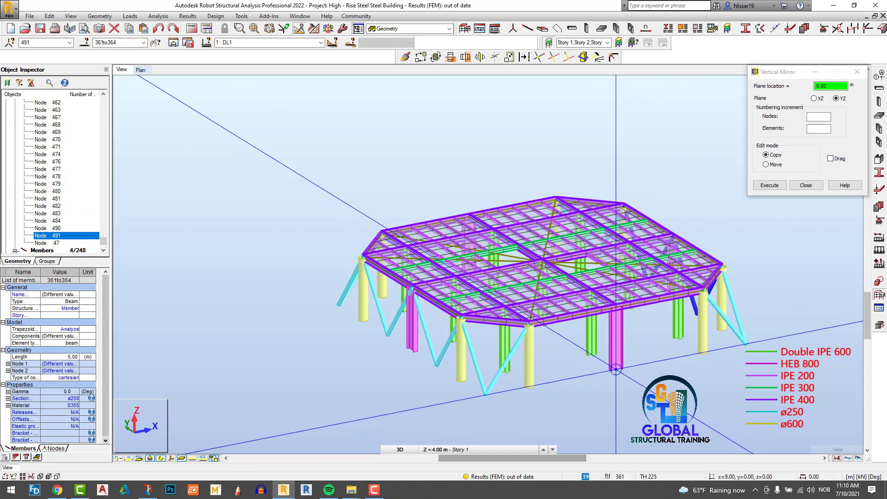
scroll(568, 341, "down", 1)
middle_click_drag(627, 370, 435, 329, "shift")
middle_click_drag(595, 383, 586, 386, "shift")
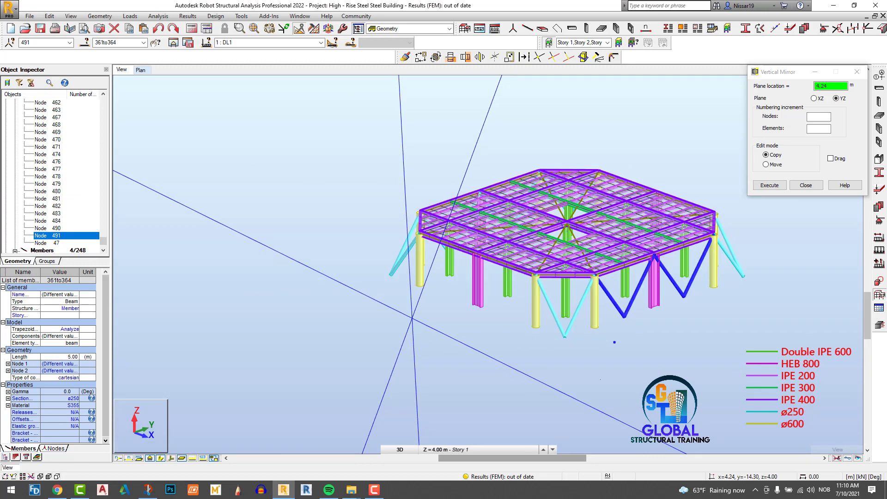
left_click(807, 186)
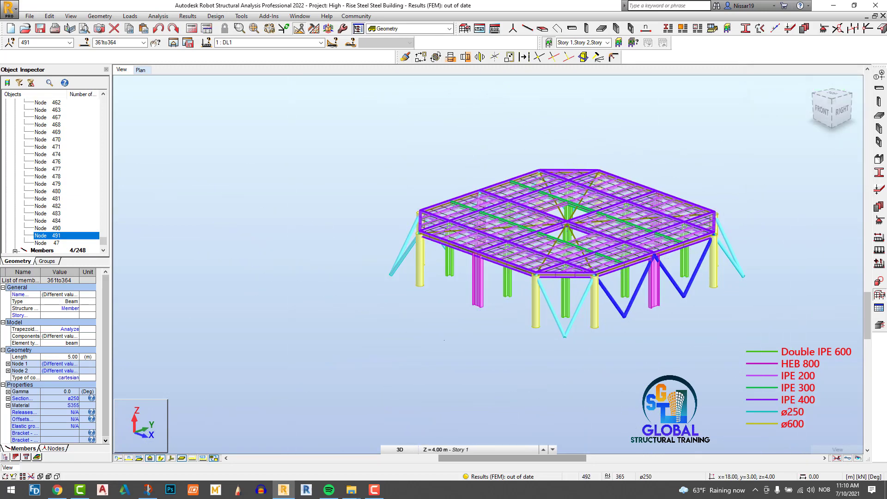
- Clear the selection and examine the inclined members around Story 1 for sides still without them
left_click(693, 157)
middle_click_drag(683, 157, 744, 173, "shift")
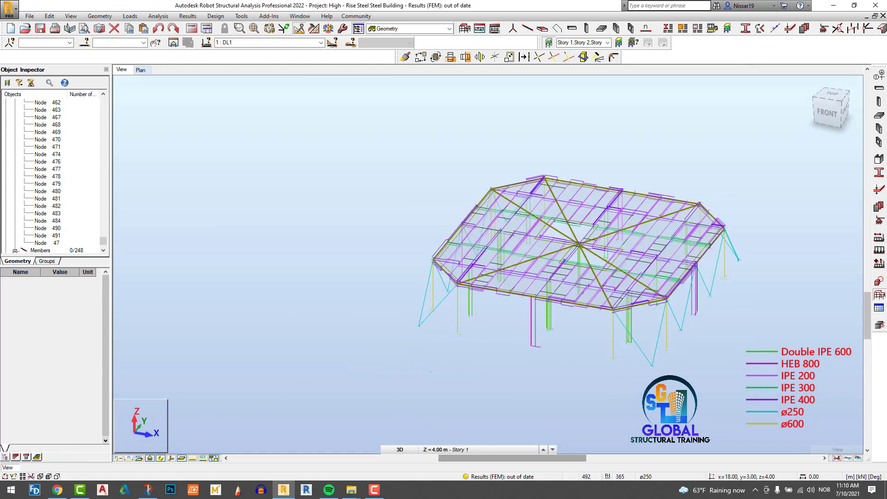
middle_click_drag(431, 372, 574, 401, "shift")
scroll(574, 401, "down", 3)
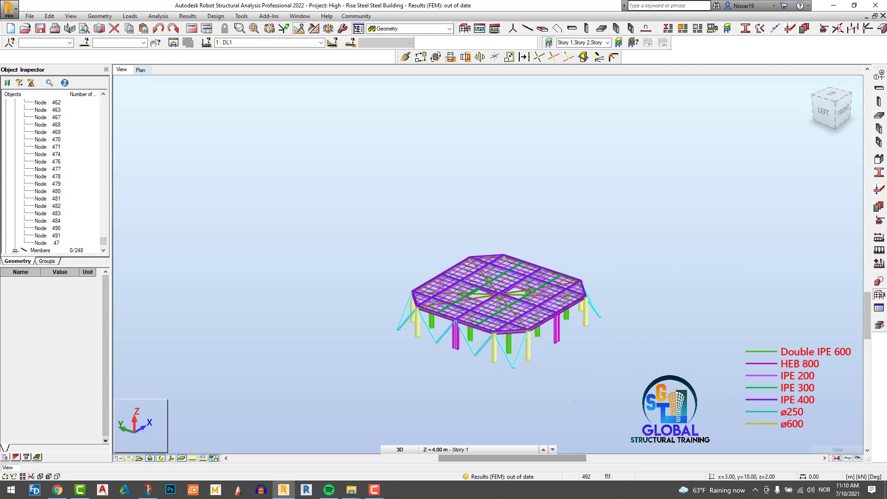
scroll(575, 402, "up", 3)
scroll(575, 417, "down", 2)
middle_click_drag(575, 417, 569, 315, "shift")
scroll(569, 315, "up", 1)
scroll(569, 315, "up", 1)
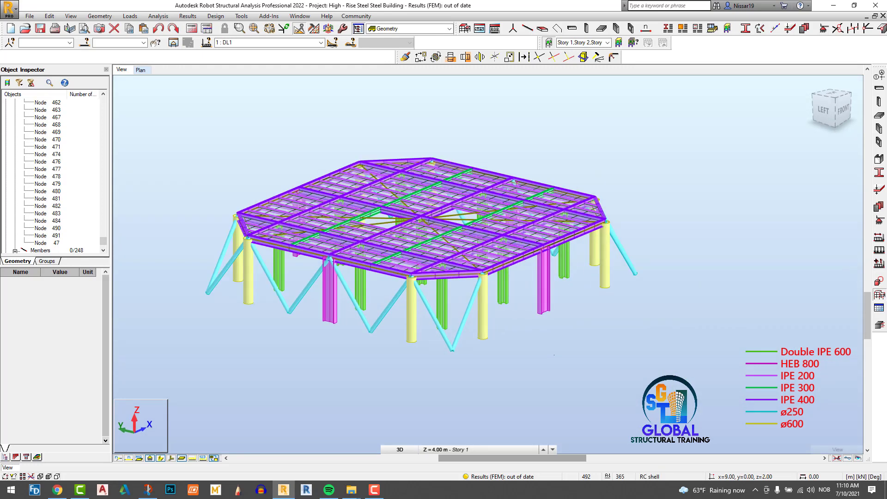
scroll(550, 266, "up", 1)
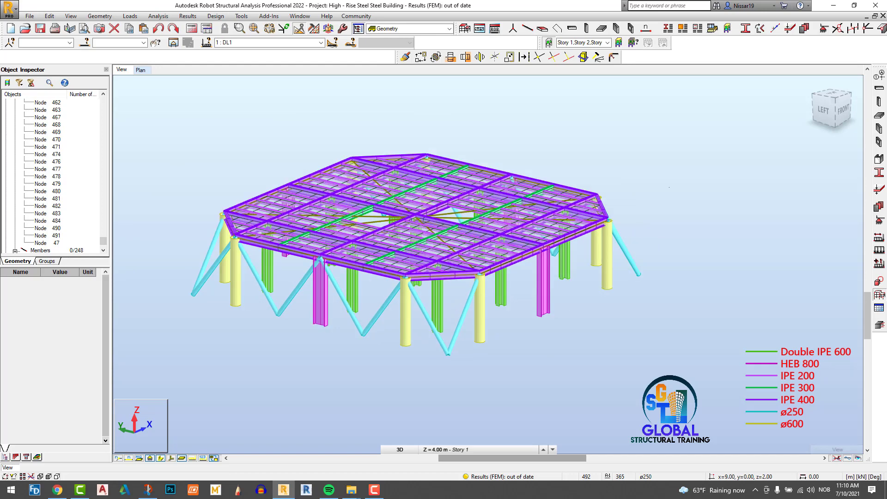
- Draw a construction line between the HEB 800 and ø600 column bases at y = 0.00, and a vertical line from its midpoint to the floor edge
left_click(557, 29)
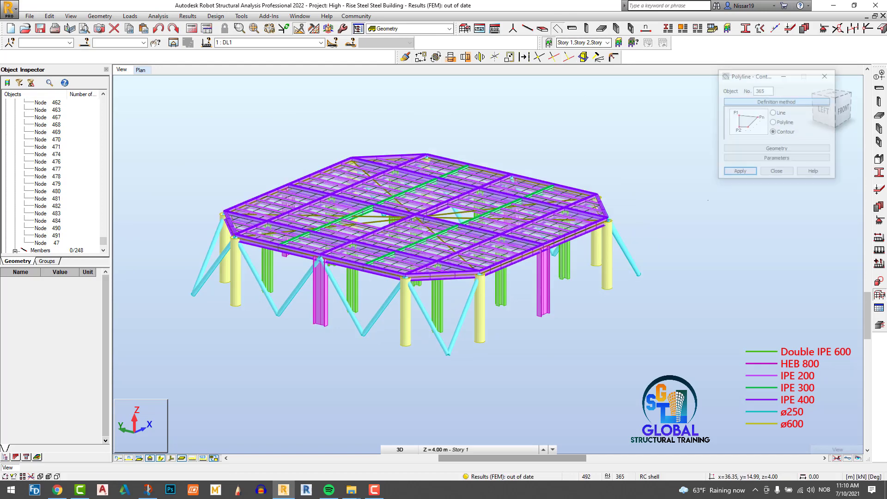
left_click(773, 113)
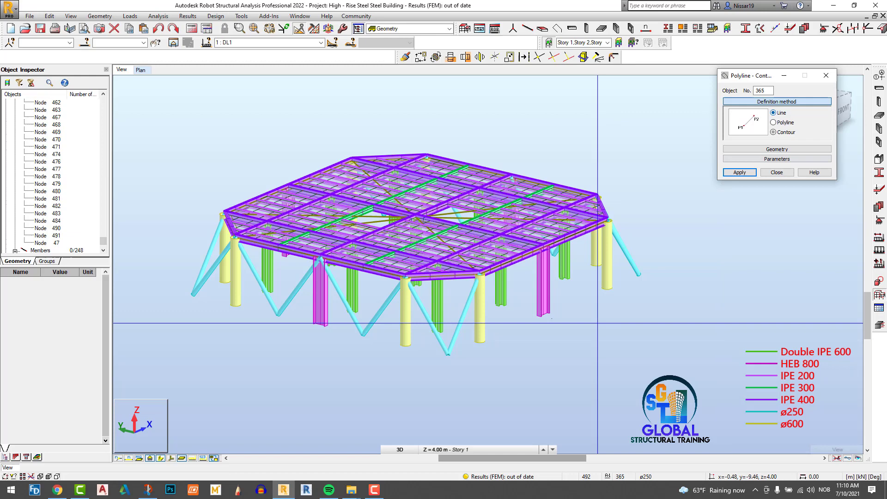
left_click(543, 315)
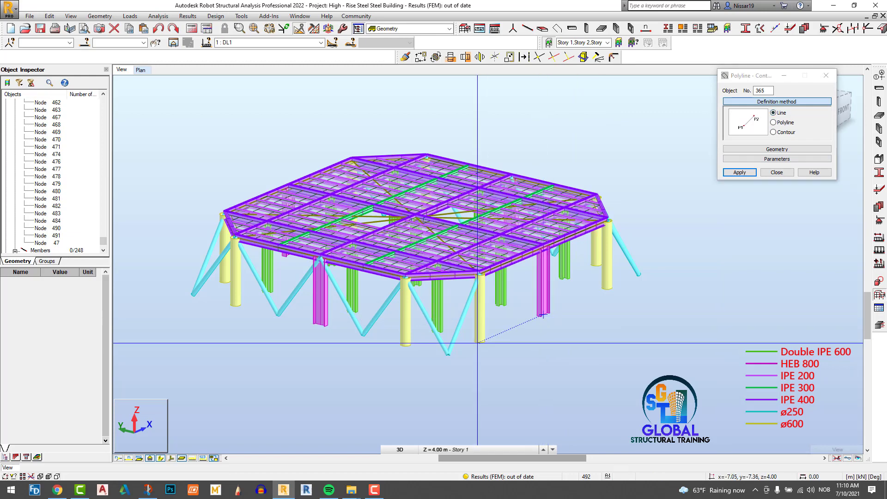
left_click(480, 341)
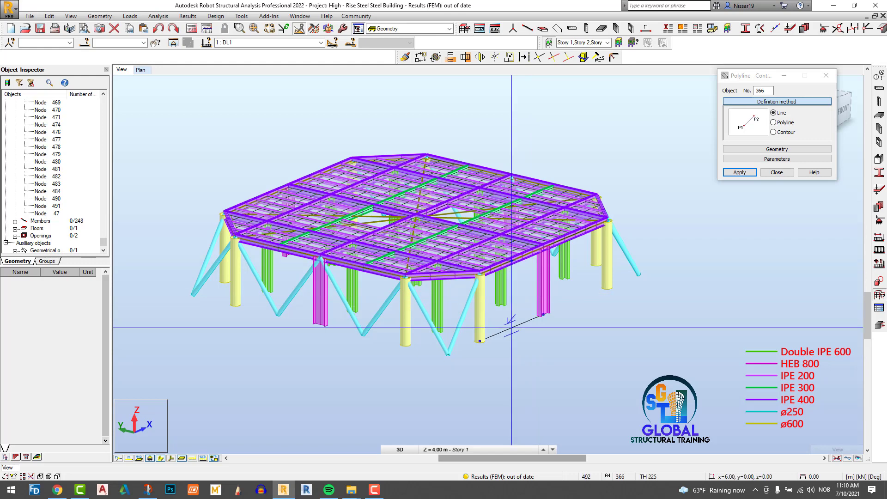
left_click(776, 173)
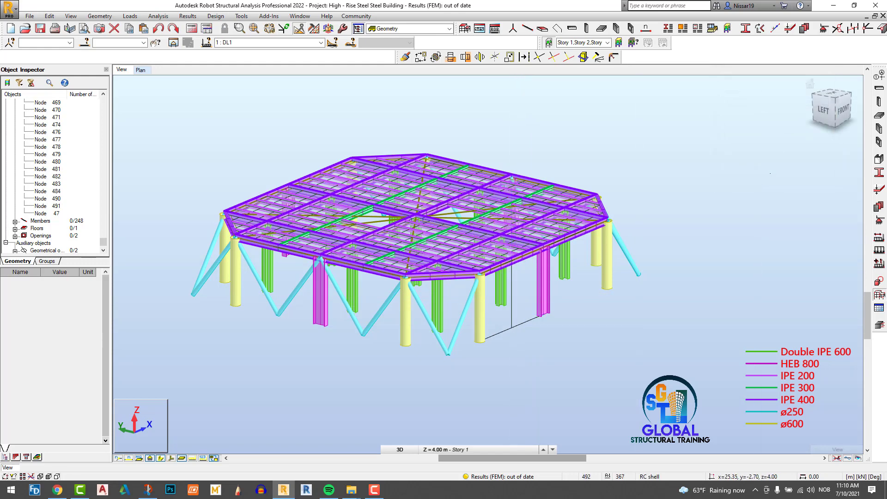
- Draw two ø250 members meeting at (6.00, 0.00, 0.00), one from (3.00, 0.00, 4.00) and one to (9.00, 0.00, 4.00)
left_click(527, 29)
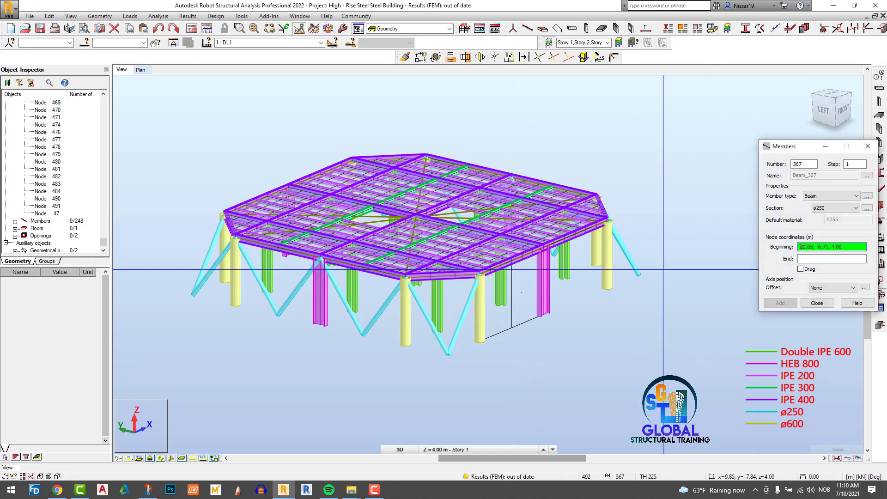
left_click(479, 274)
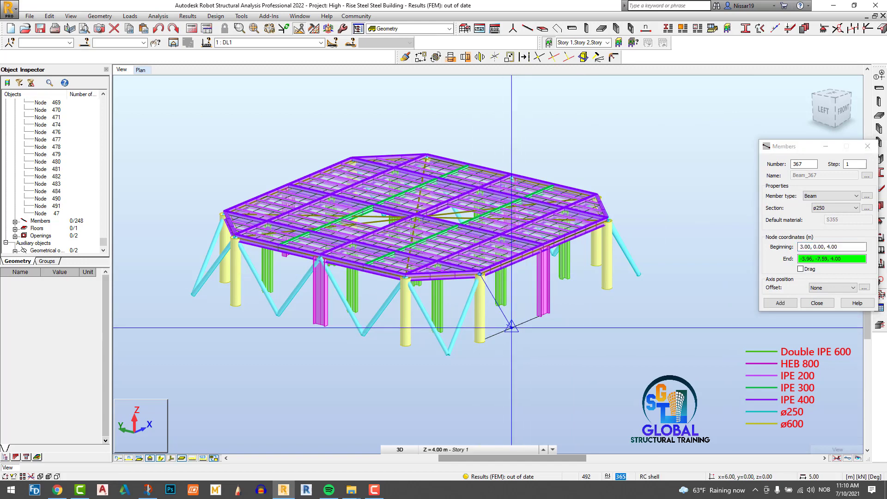
left_click(511, 326)
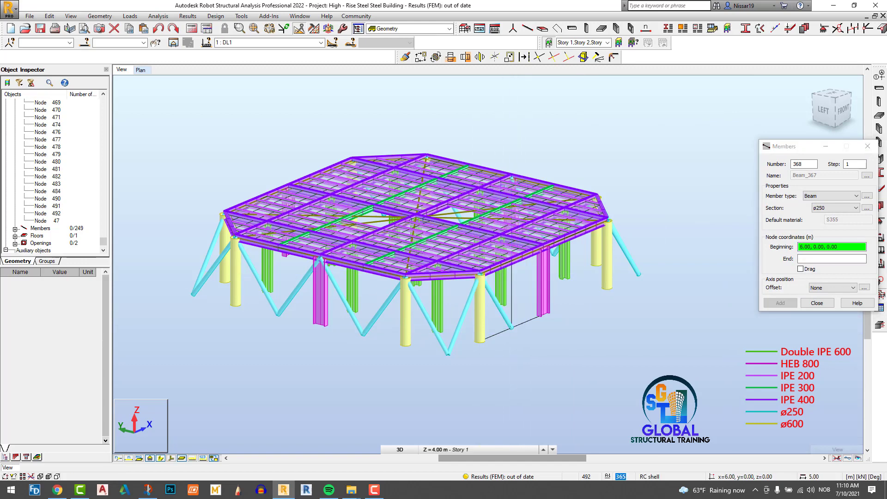
left_click(543, 247)
left_click(817, 303)
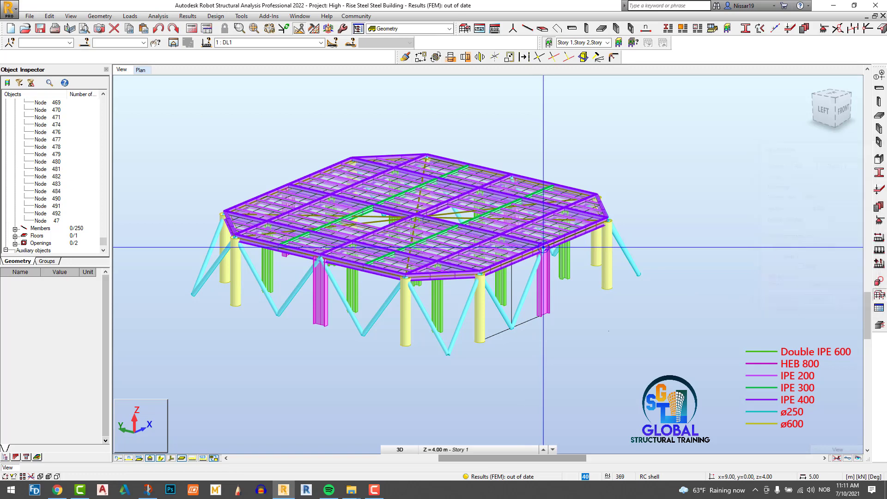
- Delete the base construction line and the vertical construction line on the y = 0.00 side
scroll(516, 346, "up", 2)
left_click(536, 311)
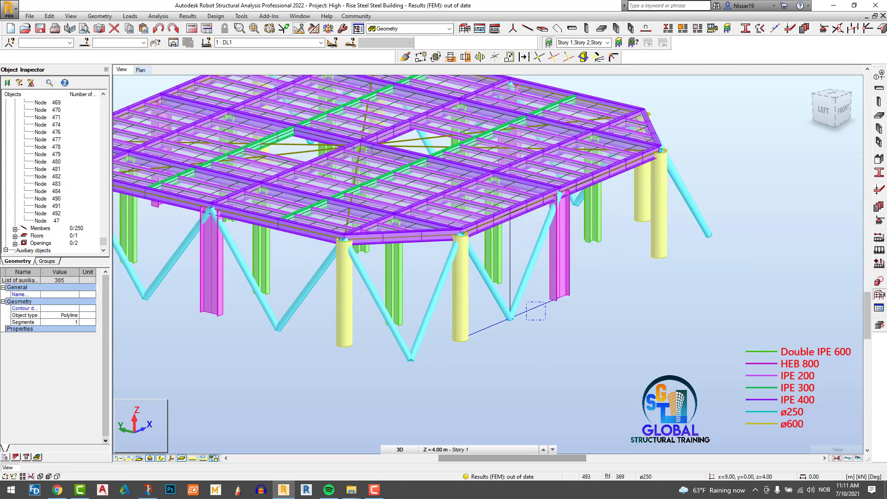
key("Delete")
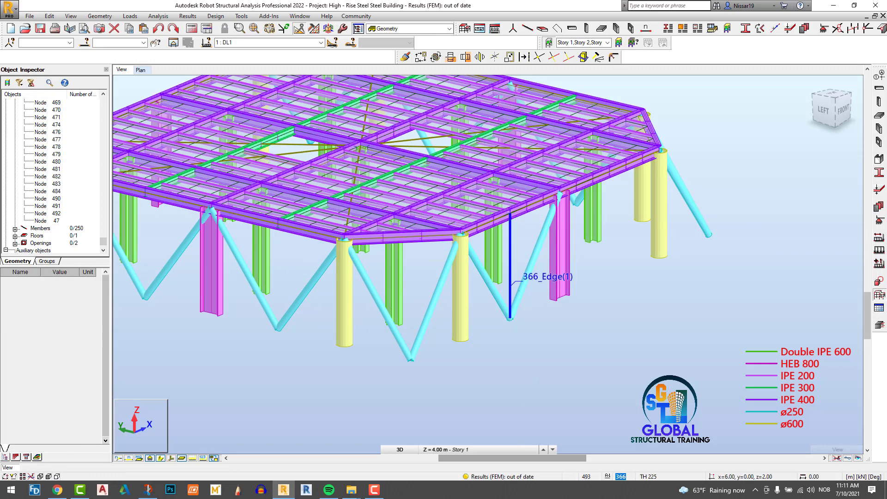
left_click(519, 290)
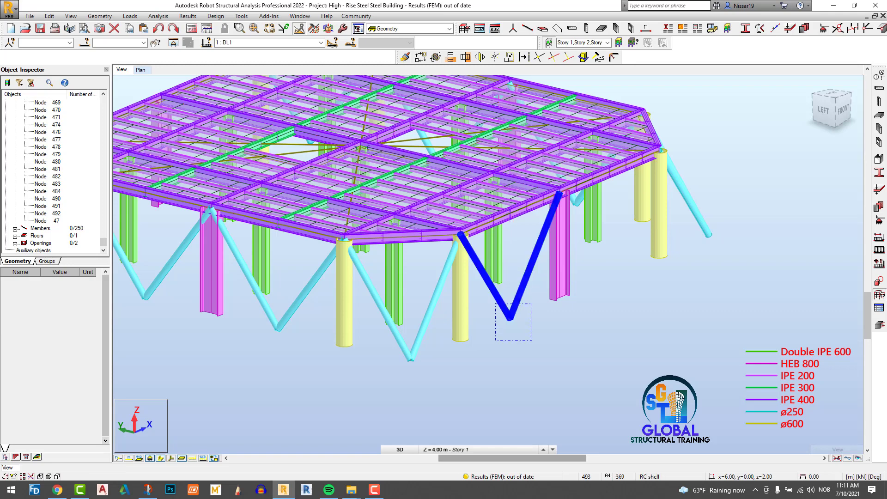
- Select the two new ø250 members meeting at (6.00, 0.00, 0.00) and mirror-copy them about the YZ plane at x = 9.00 m
left_click(509, 319)
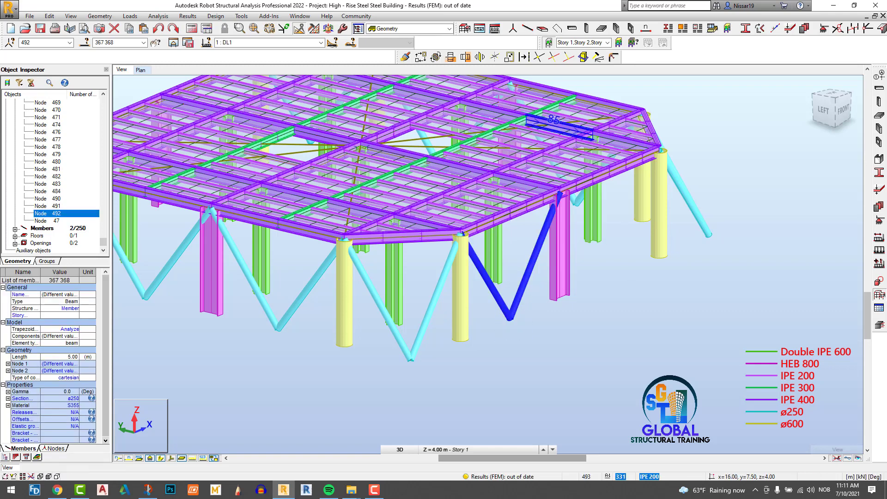
left_click(466, 57)
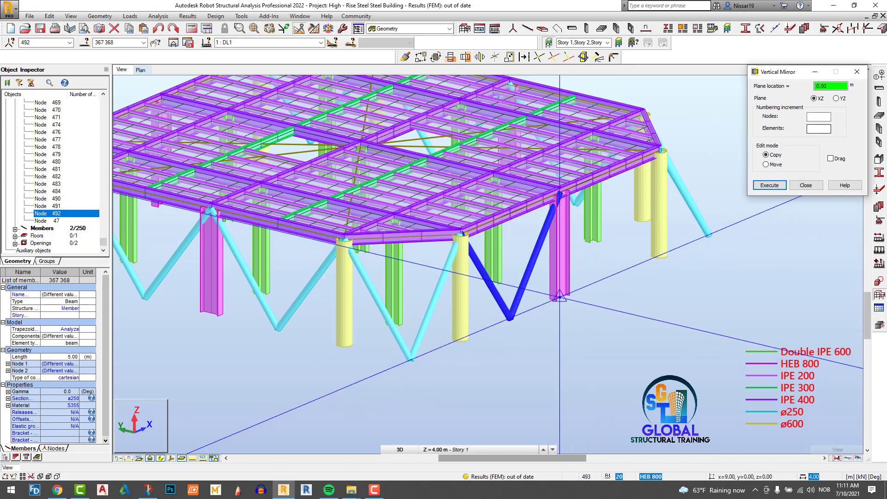
left_click(560, 298)
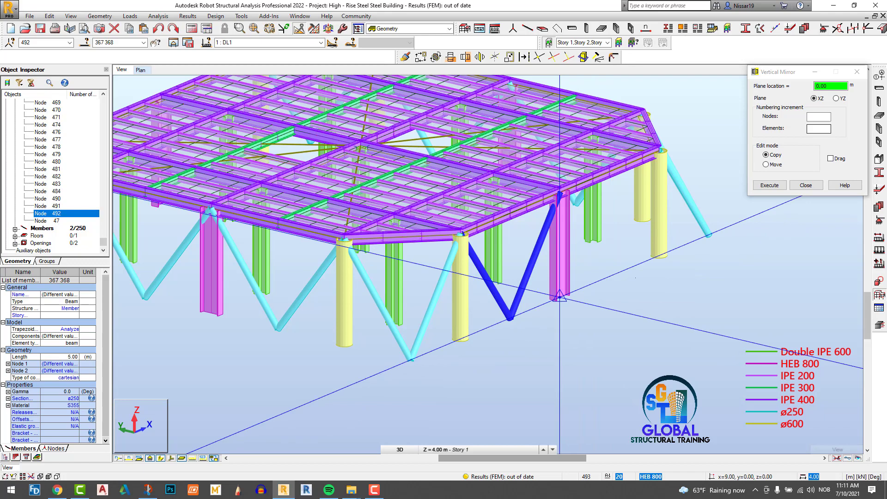
scroll(519, 351, "down", 3)
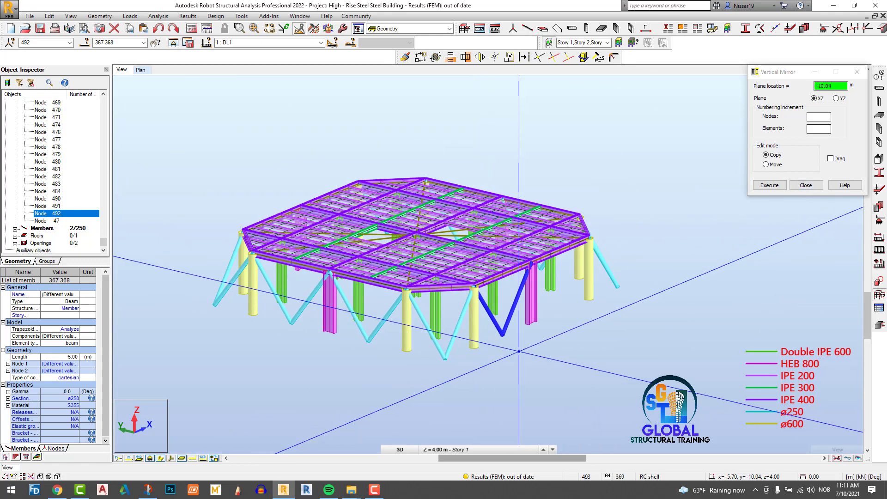
key("Escape")
scroll(511, 344, "up", 2)
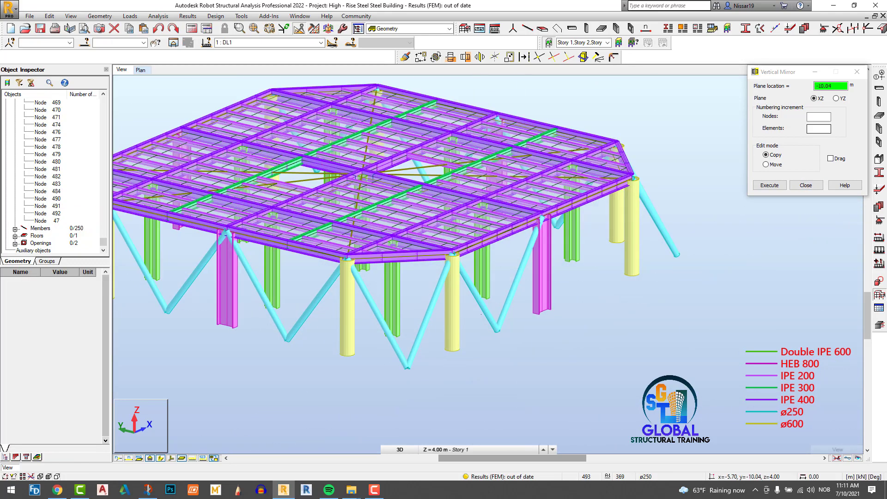
left_click_drag(512, 349, 481, 315)
left_click(836, 98)
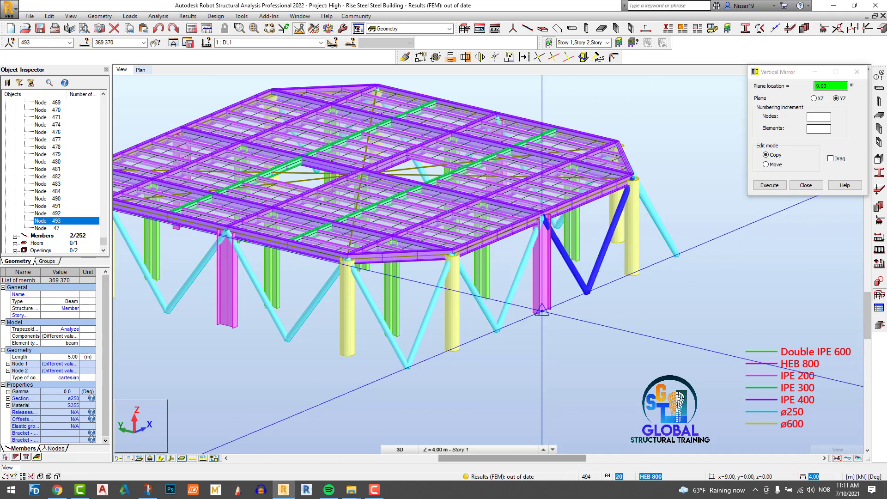
scroll(792, 208, "down", 2)
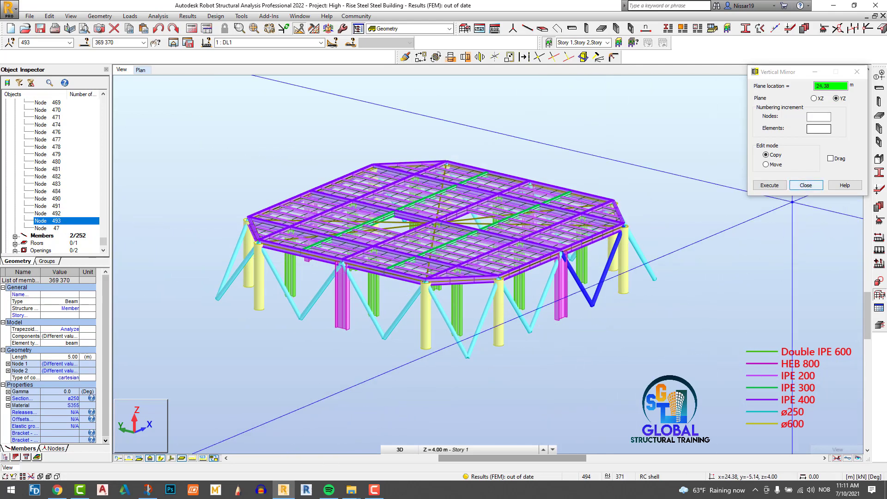
left_click(806, 185)
- Add the adjacent ø250 pair to the selection and mirror-copy all four inclined members about the XZ plane at y = 9.00 m
scroll(540, 344, "up", 2)
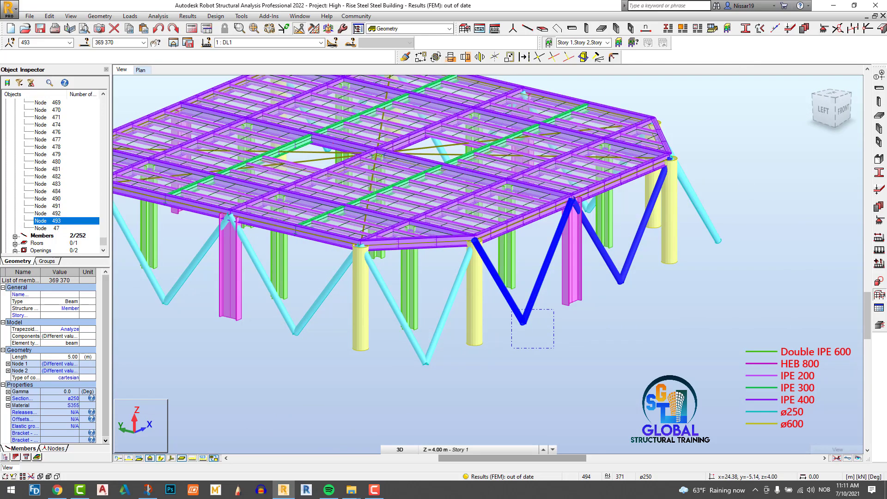
left_click(550, 312, "ctrl")
scroll(539, 360, "down", 2)
middle_click_drag(536, 351, 464, 280, "shift")
scroll(455, 277, "down", 2)
scroll(661, 350, "up", 2)
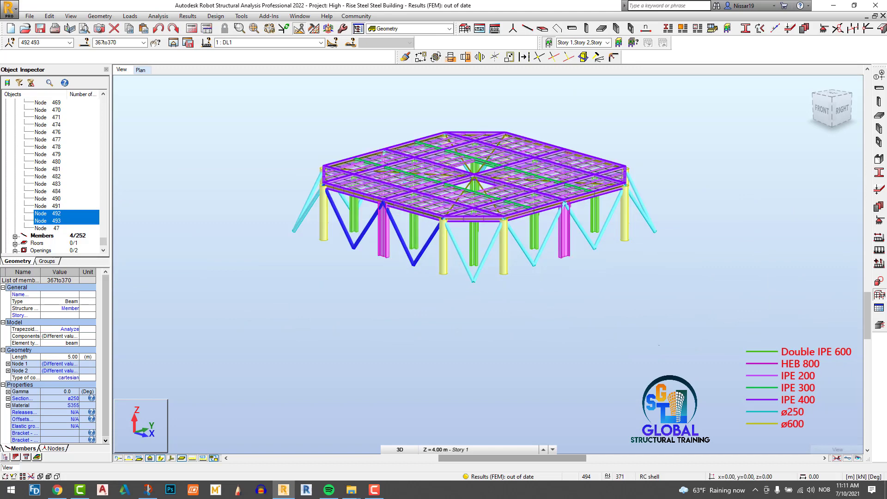
scroll(490, 134, "up", 2)
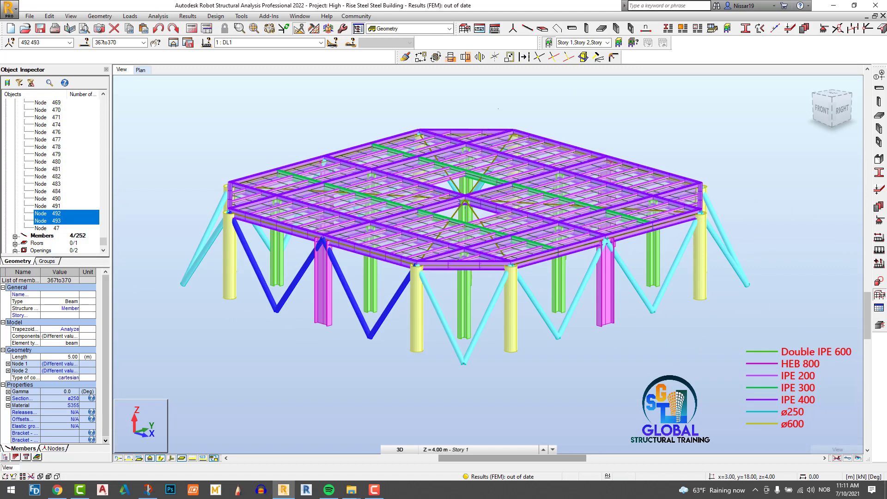
left_click(465, 57)
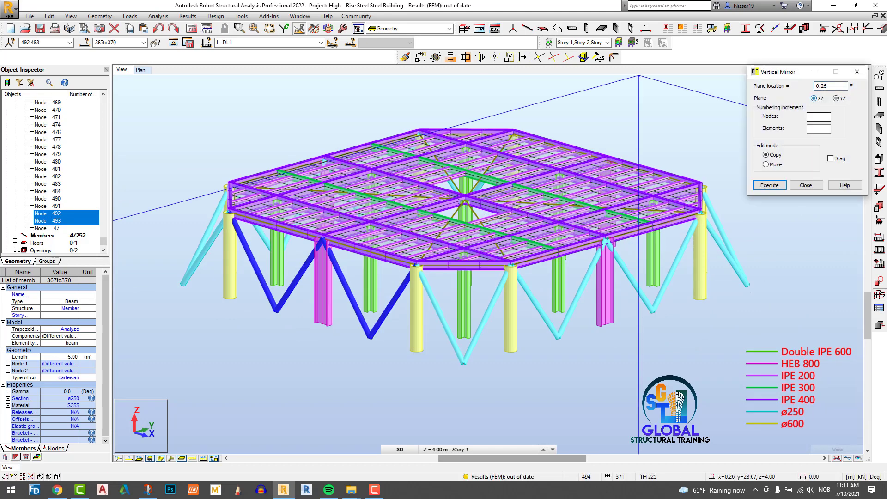
left_click(606, 323)
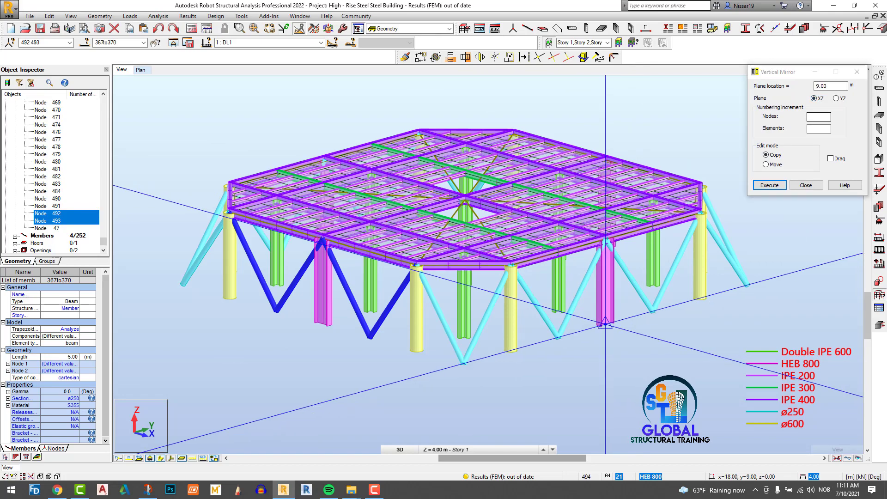
left_click(806, 185)
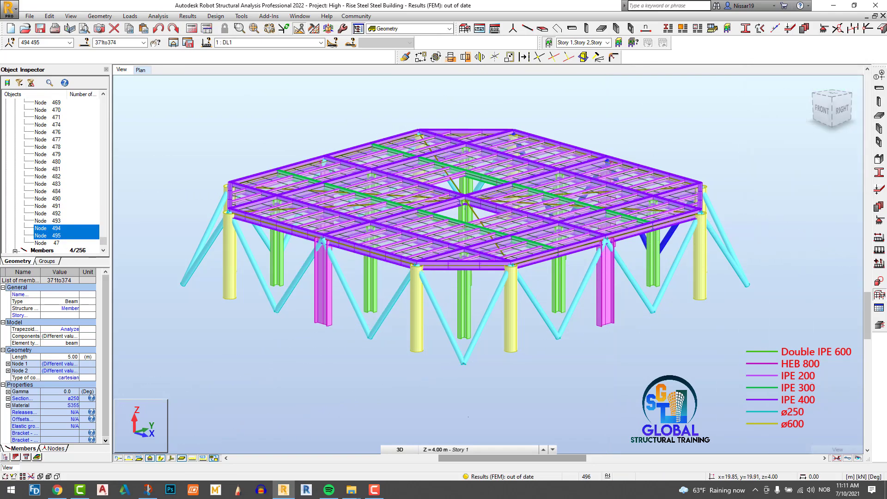
- Examine the ø250 inclined members around the whole perimeter of Story 1, with the selection cleared
left_click(827, 107)
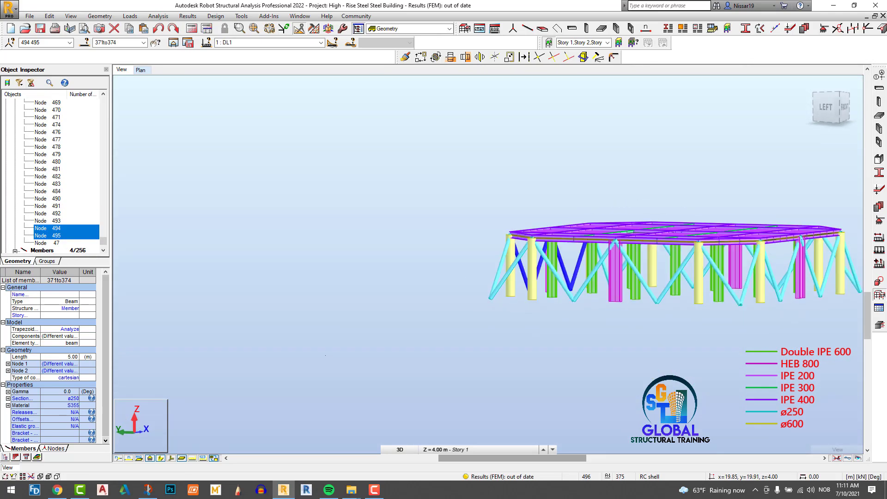
scroll(312, 352, "down", 4)
middle_click_drag(312, 352, 379, 362, "shift")
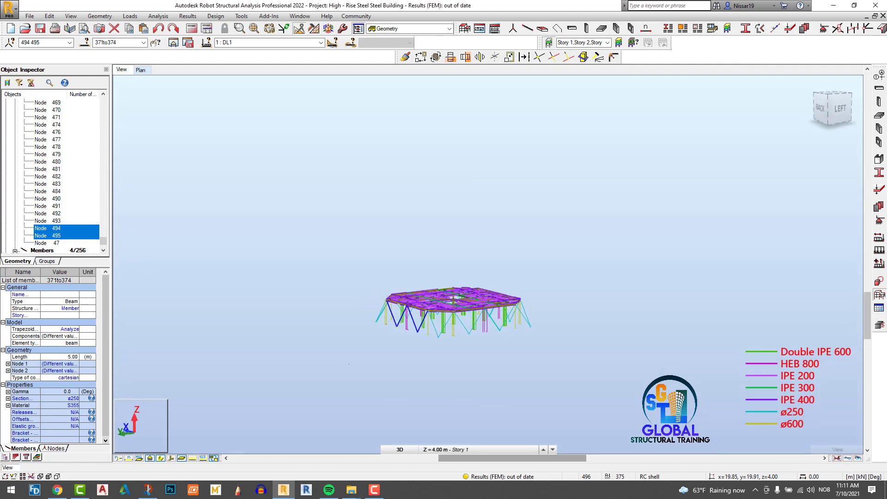
scroll(378, 361, "up", 3)
left_click(456, 368)
middle_click_drag(456, 369, 489, 364, "shift")
scroll(489, 364, "up", 4)
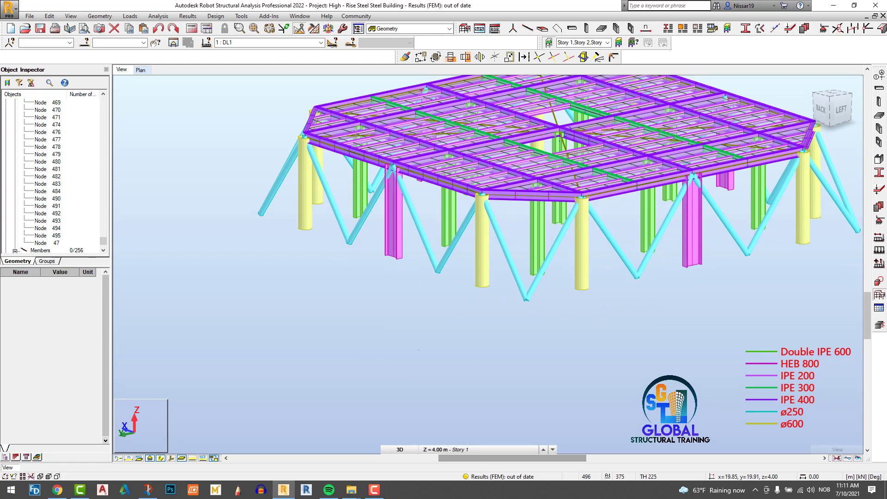
scroll(419, 350, "down", 2)
mouse_move(422, 359)
middle_mouse_down("shift")
mouse_move(508, 350)
mouse_move(406, 345)
mouse_move(392, 318)
middle_mouse_up("shift")
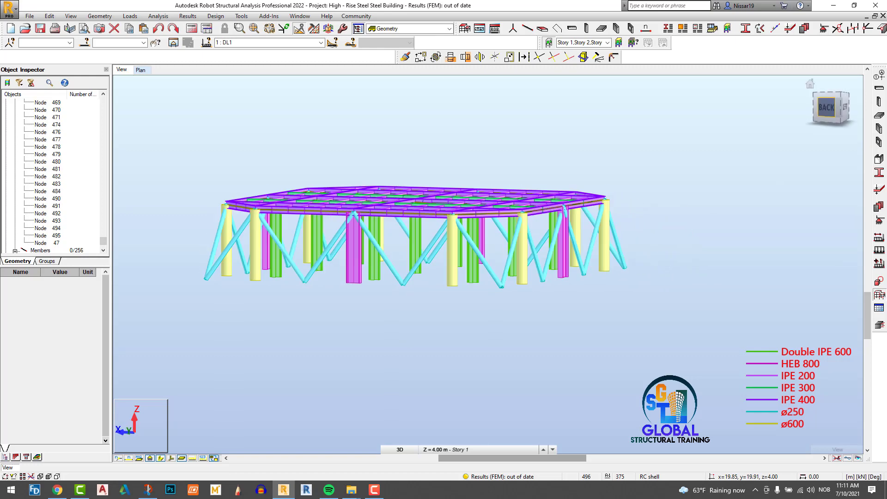
- Assign Fixed nodal supports to all column and ø250 member base nodes of Story 1
left_click(826, 107)
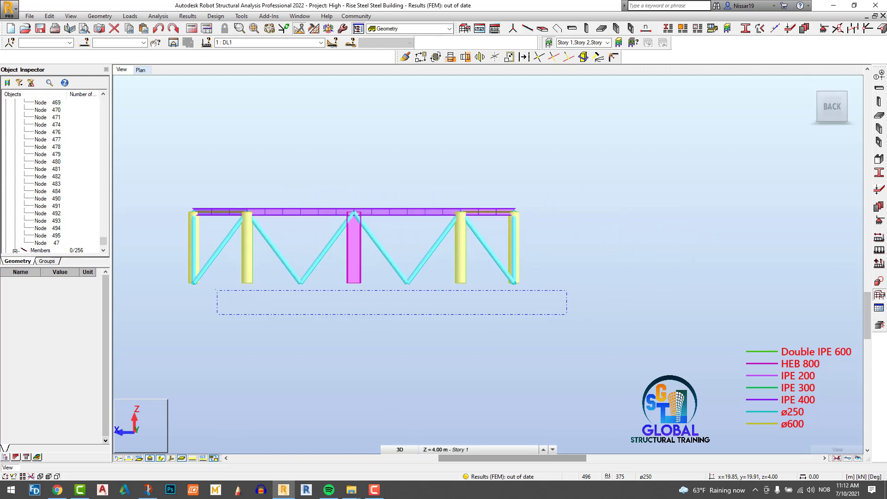
left_click_drag(567, 323, 166, 280)
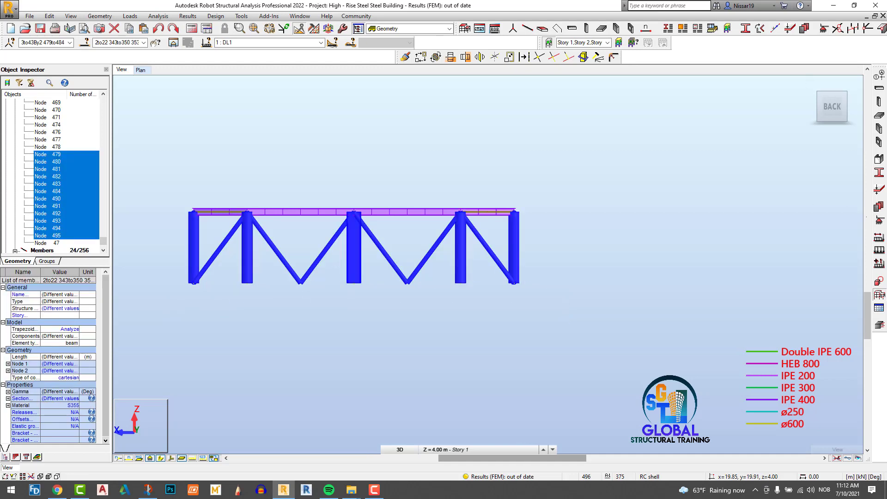
left_click(879, 221)
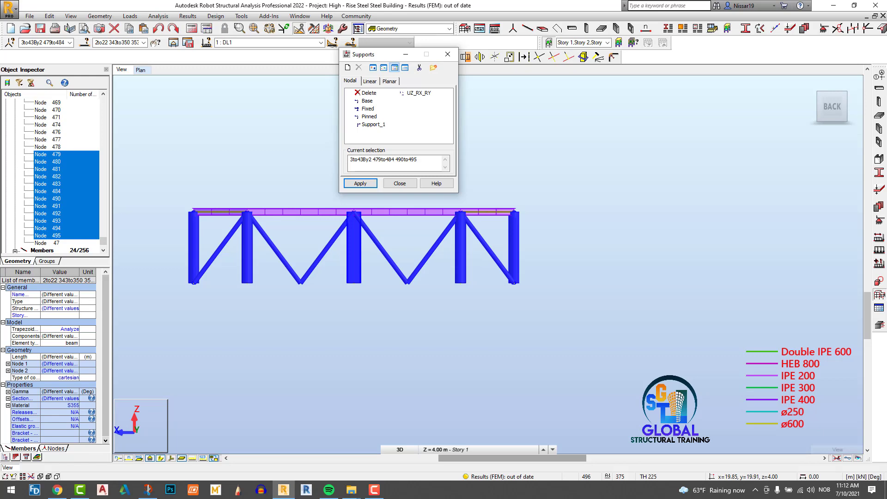
left_click(360, 183)
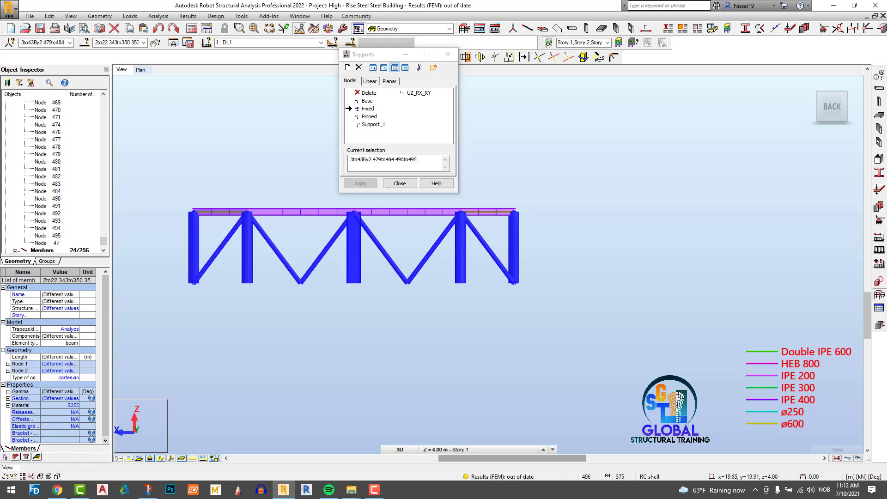
left_click(400, 183)
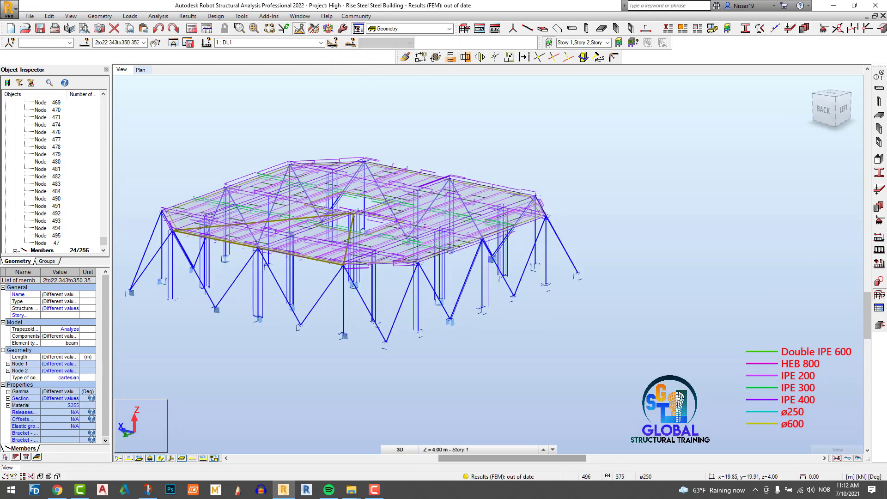
middle_click_drag(567, 218, 572, 216, "shift")
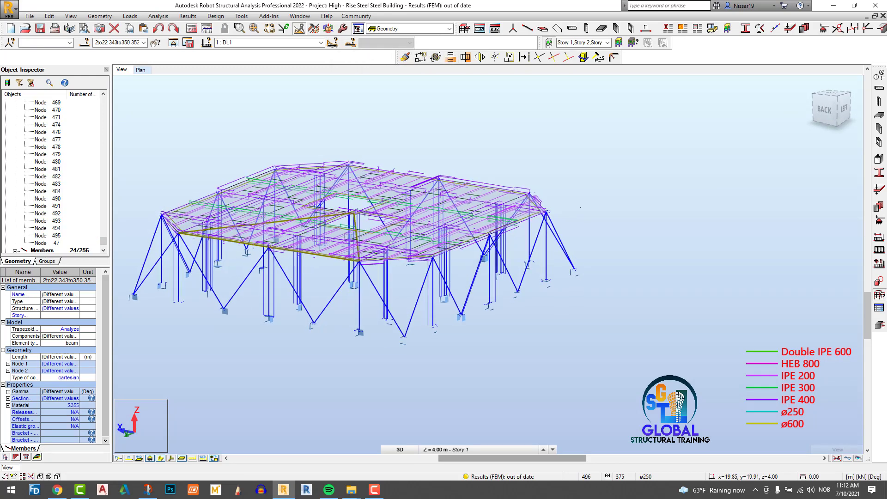
left_click(646, 186)
scroll(647, 186, "down", 2)
scroll(437, 131, "up", 2)
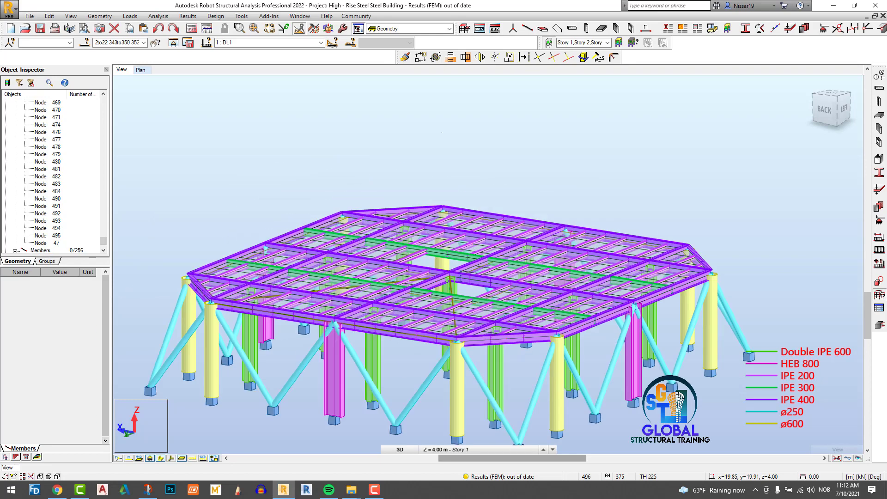
middle_click_drag(604, 158, 586, 160, "shift")
middle_click_drag(437, 142, 467, 141, "shift")
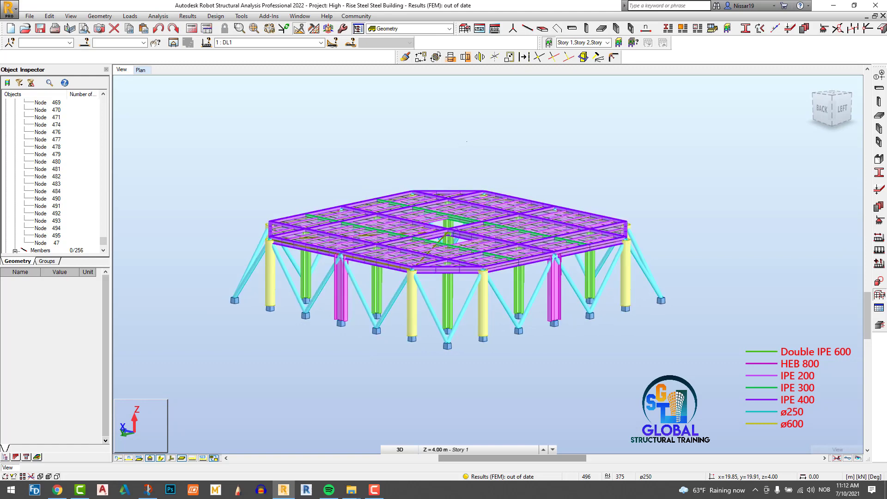
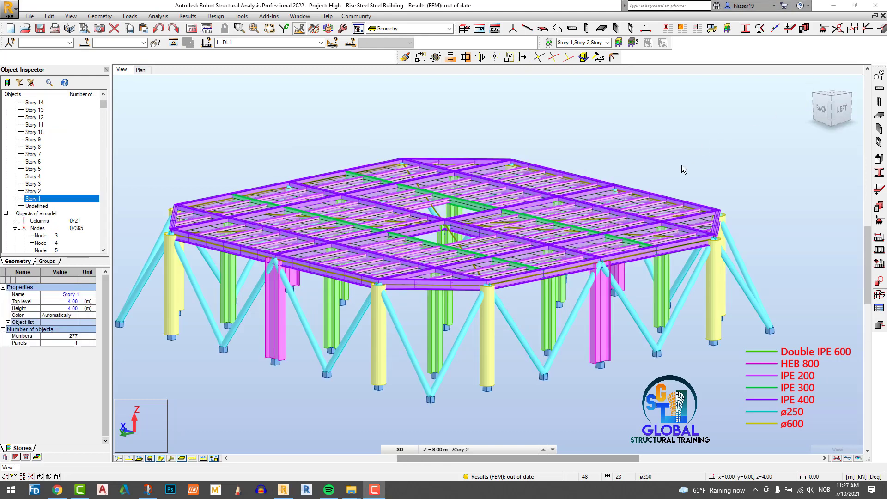
- Select all IPE 200 beams by matching cross-section and apply the member release type named Release to them
scroll(605, 222, "up", 5)
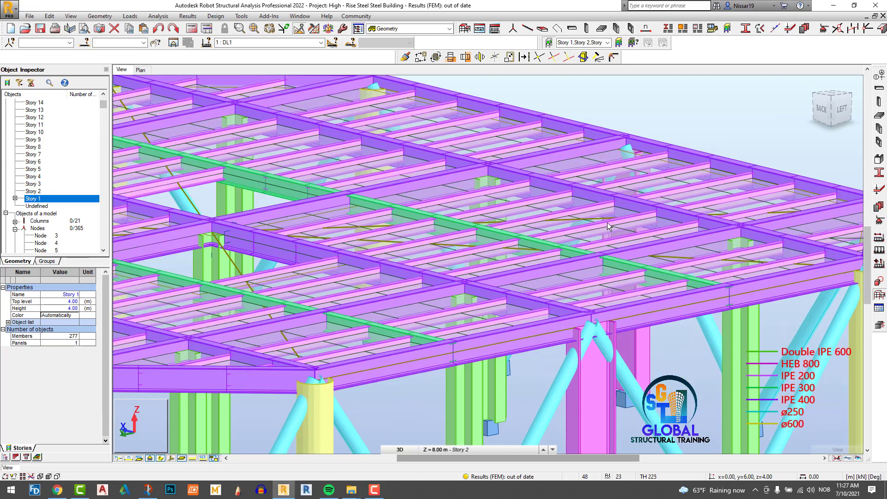
left_click(607, 223)
right_click(607, 222)
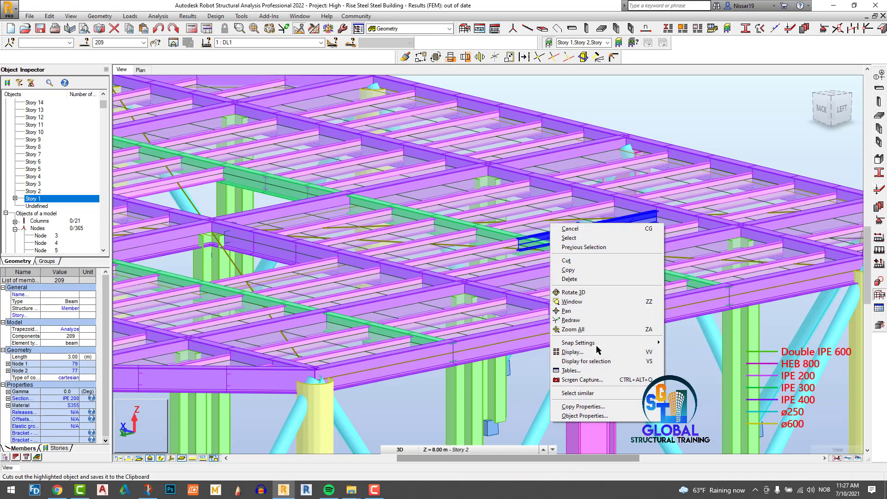
left_click(615, 393)
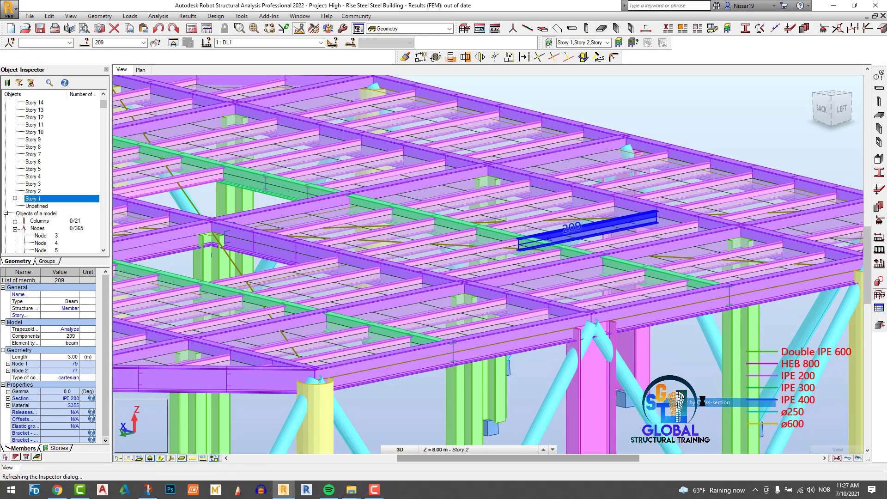
scroll(584, 165, "down", 5)
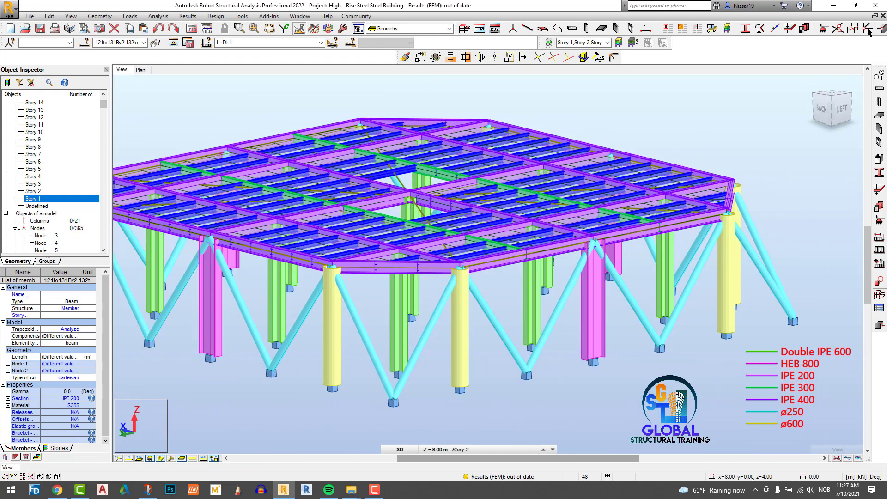
left_click(867, 29)
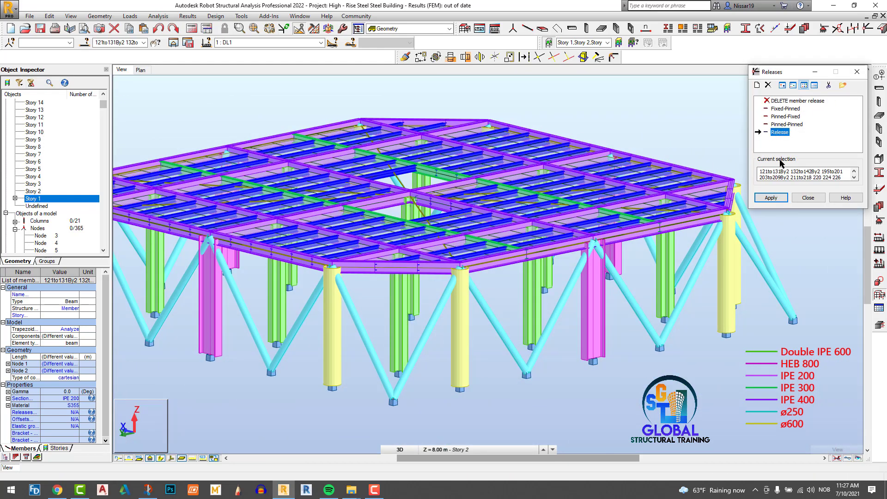
left_click(774, 198)
left_click(808, 198)
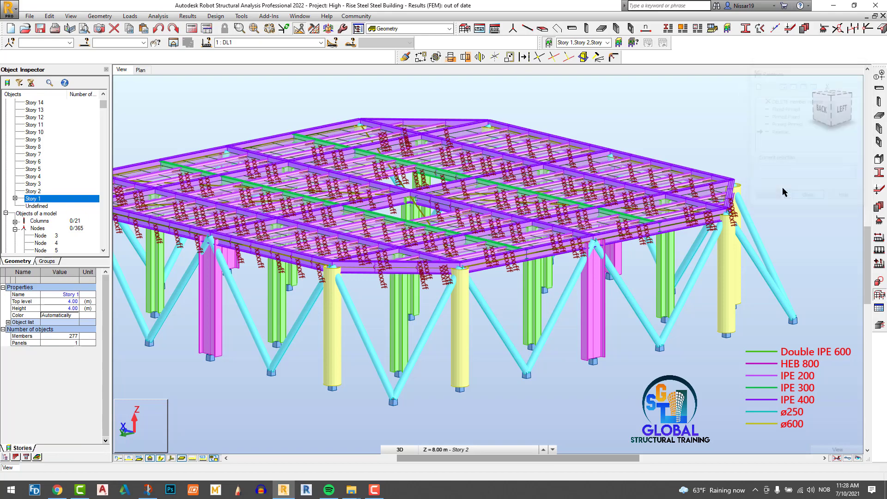
- Run the structural calculation of the current model
scroll(725, 145, "down", 3)
scroll(702, 129, "up", 3)
scroll(639, 113, "down", 1)
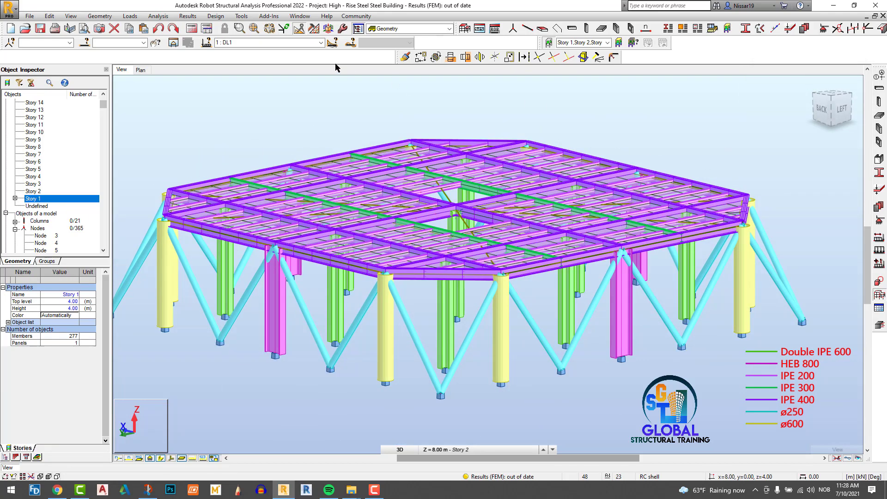
left_click(191, 30)
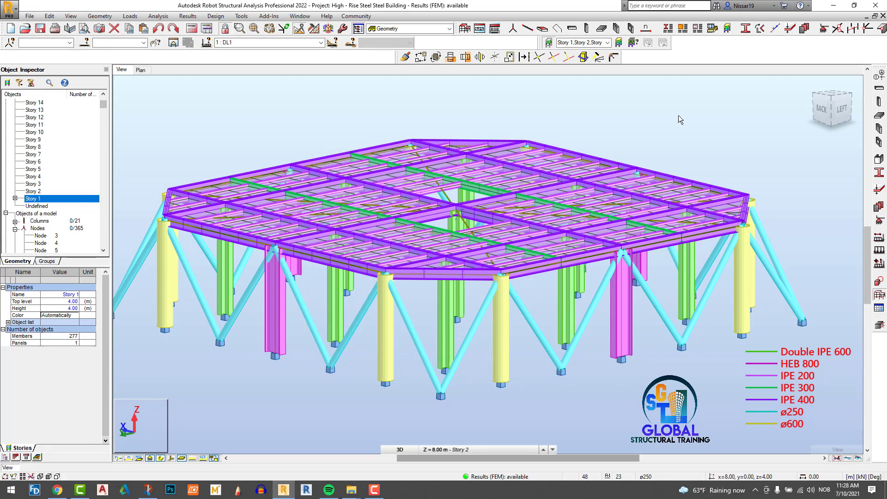
scroll(678, 115, "up", 3)
scroll(703, 128, "down", 3)
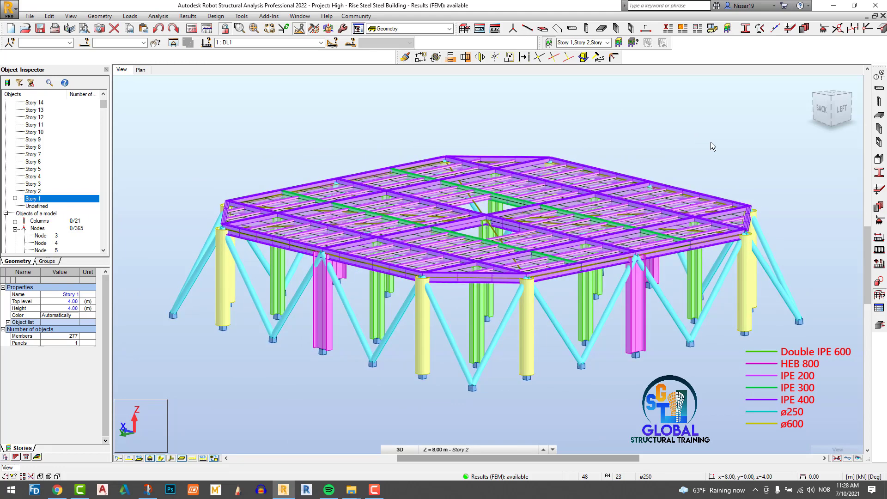
- Copy all Double IPE 600, HEB 800, IPE 200, IPE 300, IPE 400 and ø600 members by translation vector 0,0,4 with 1 repetition
left_click(841, 115)
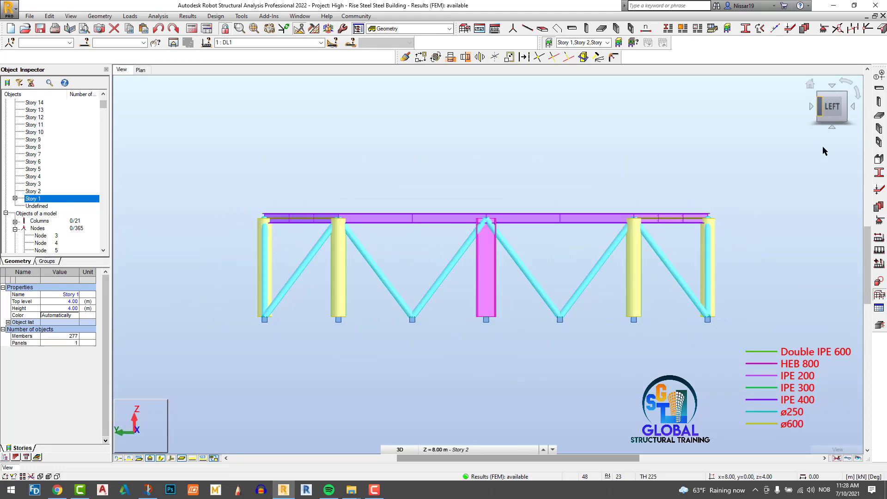
left_click(85, 42)
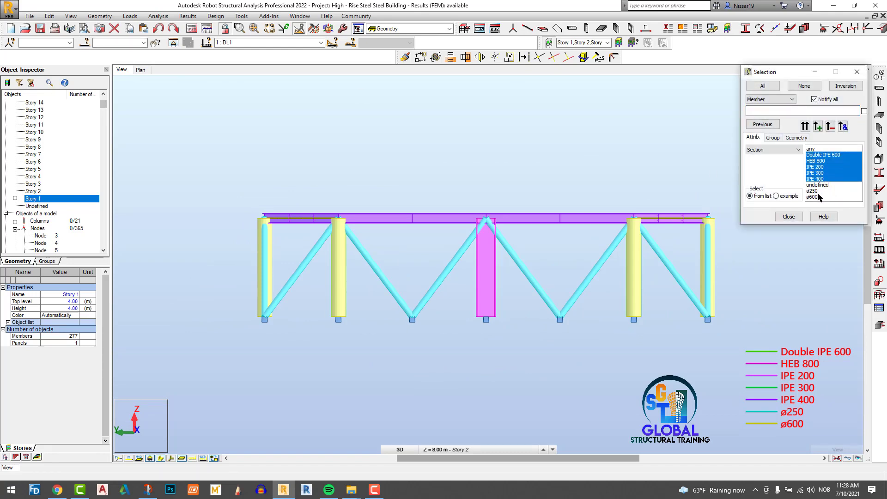
left_click(805, 126)
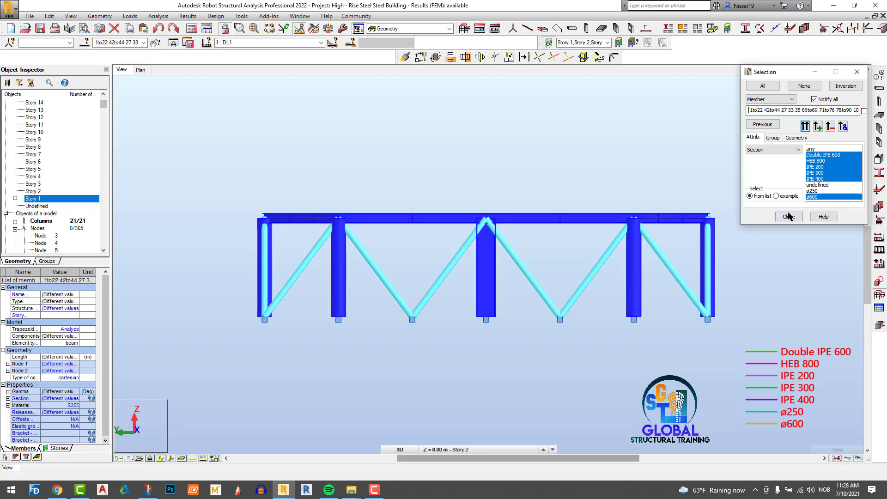
left_click(789, 217)
middle_click_drag(576, 141, 596, 155, "shift")
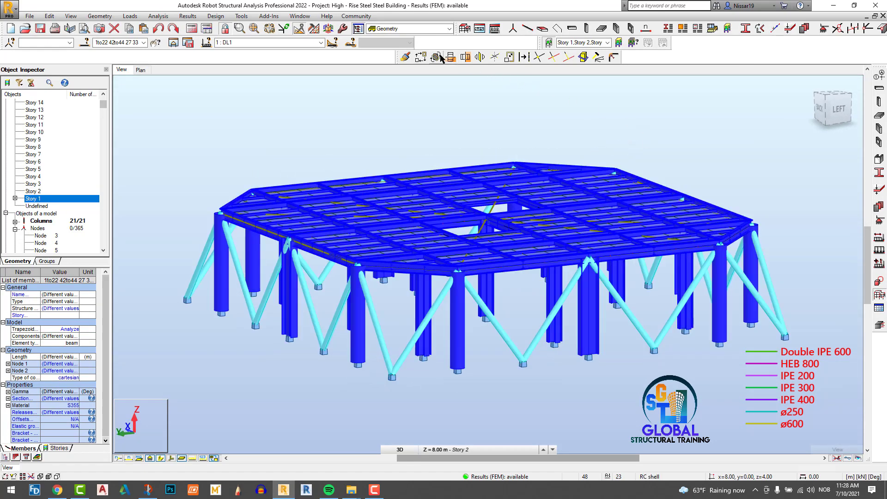
left_click(422, 56)
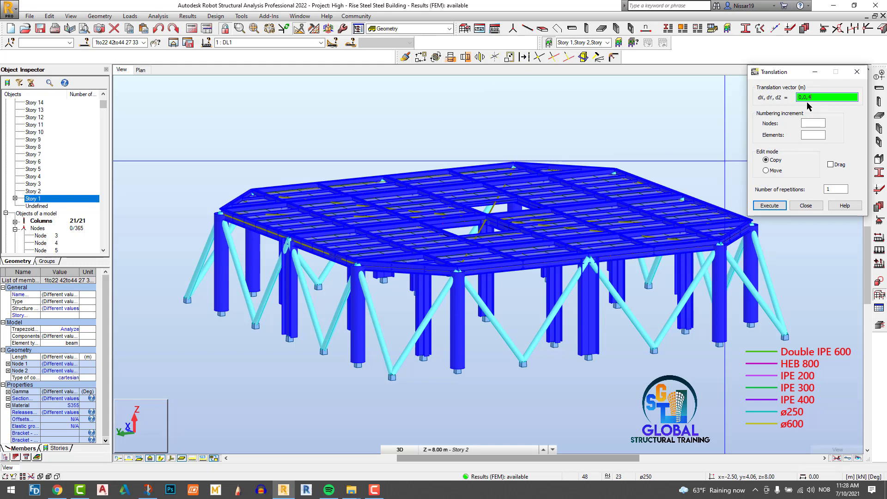
left_click(769, 205)
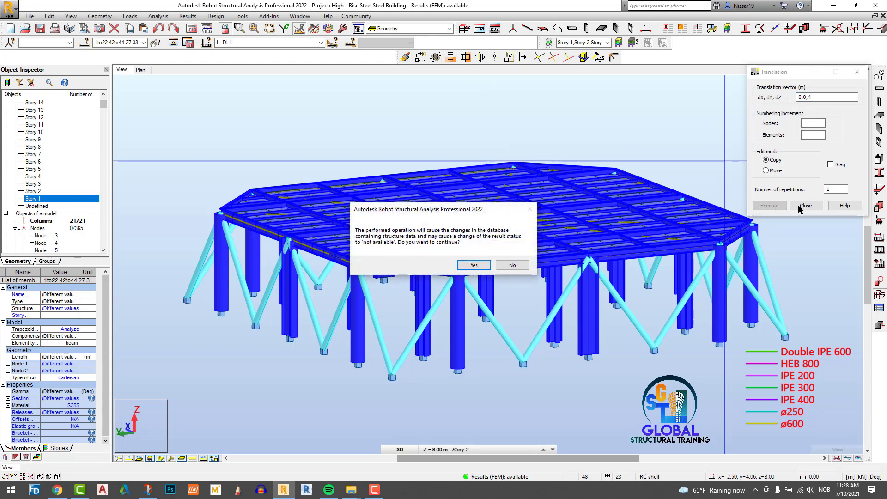
left_click(474, 265)
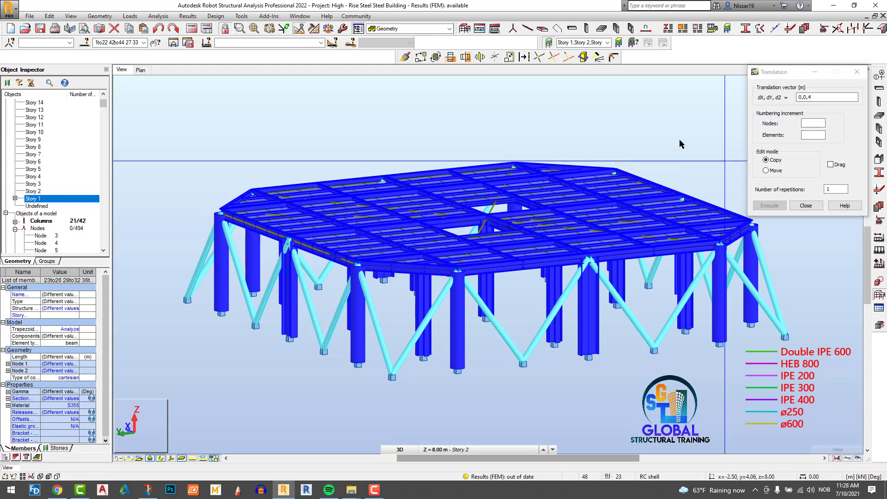
- Delete the three IPE 400 segments of the diagonal edge beam between 0,15,8 and 3,18,8 on Story 2
left_click(806, 206)
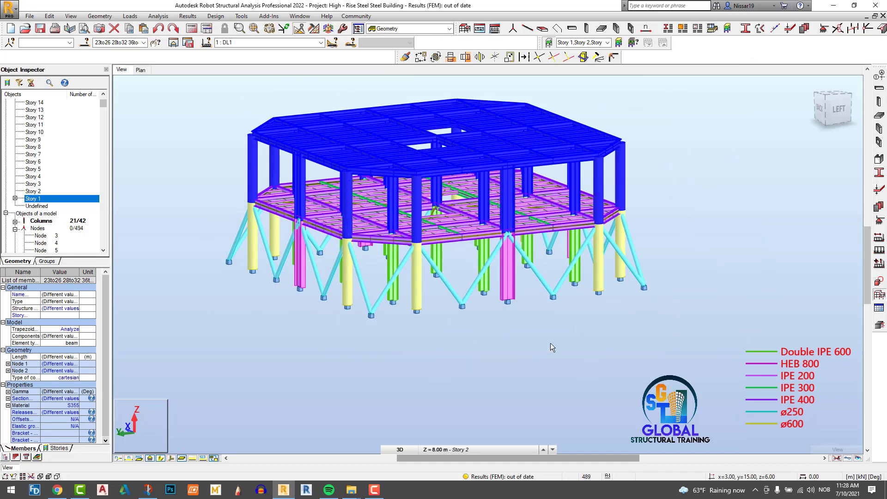
left_click(609, 325)
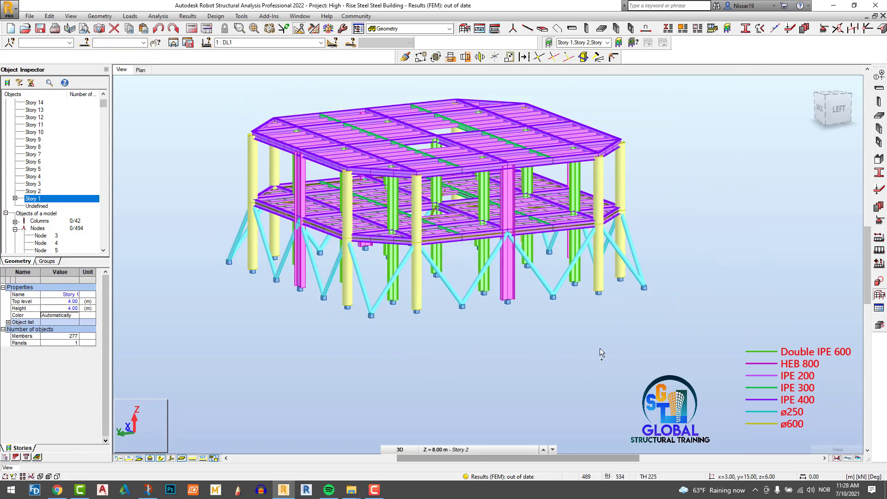
middle_click_drag(600, 348, 658, 366, "shift")
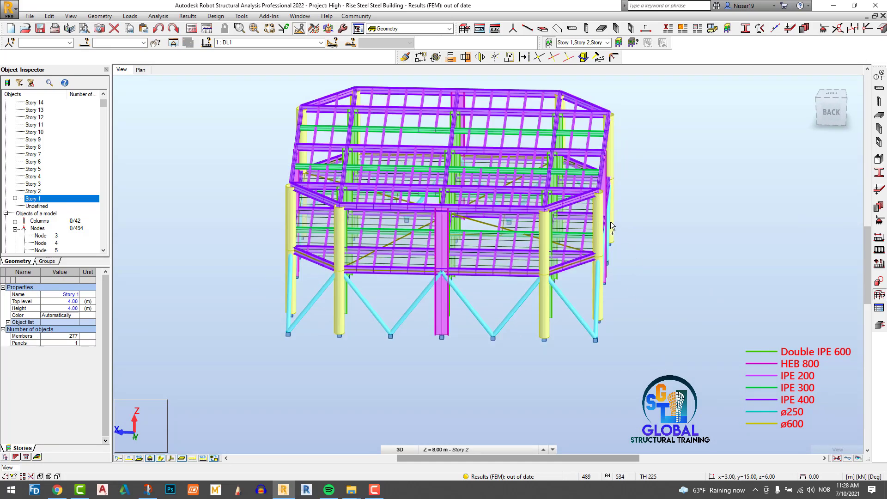
scroll(591, 202, "up", 2)
scroll(591, 201, "up", 2)
left_click(584, 200)
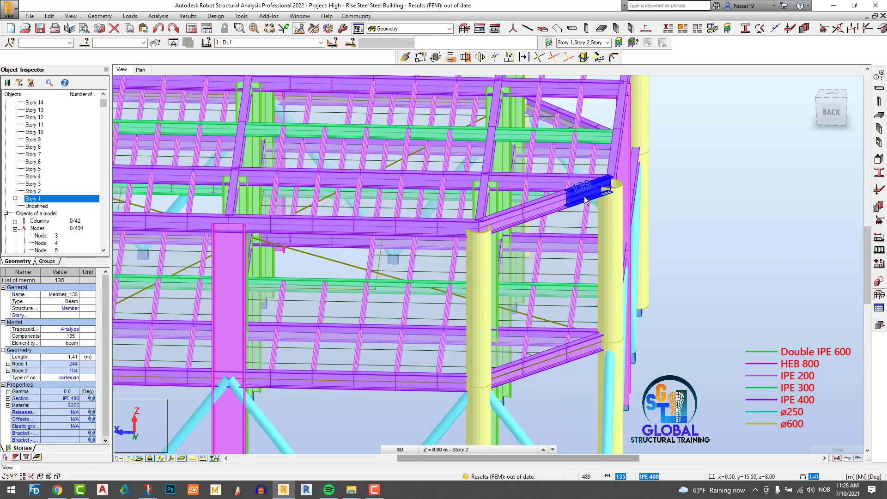
key("Delete")
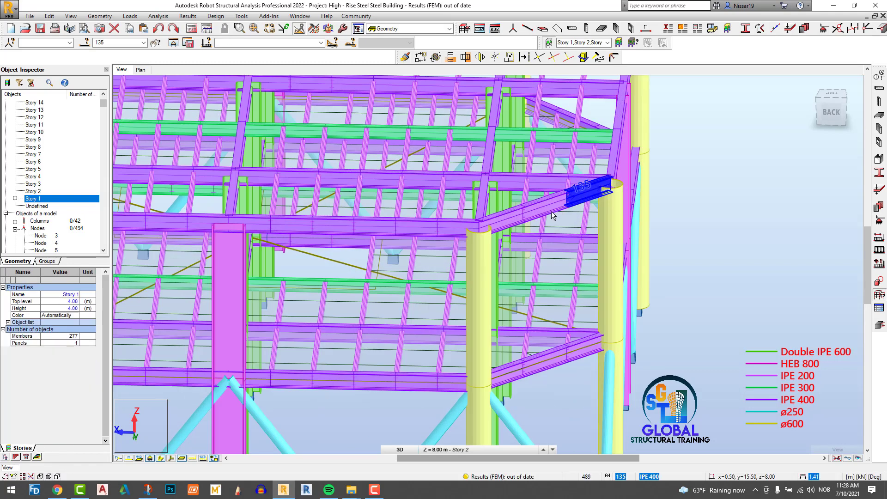
left_click(550, 209)
key("Delete")
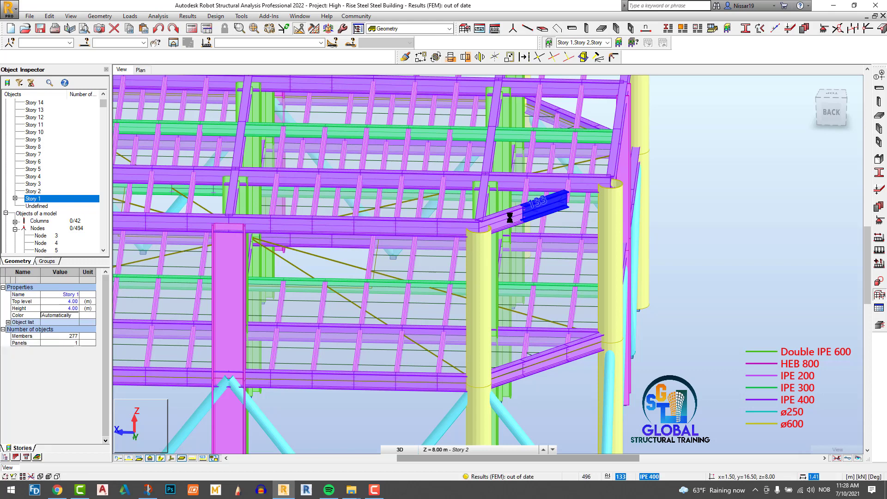
left_click(510, 219)
key("Delete")
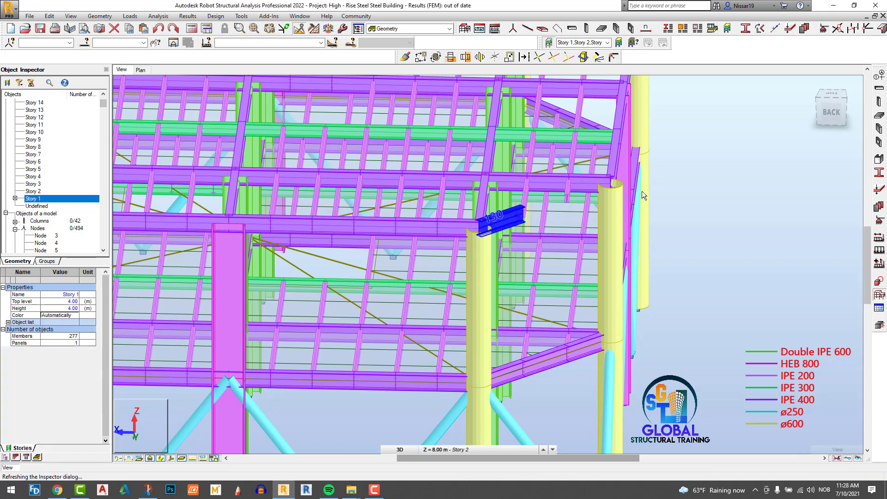
- Try to draw an IPE 400 steel beam starting from the column top at 0,15,8 on Story 2
left_click(879, 87)
left_click(813, 119)
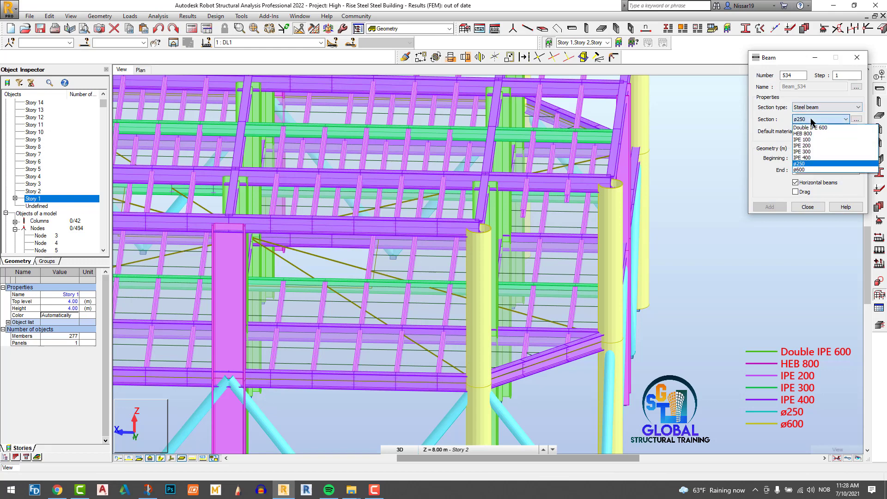
left_click(814, 158)
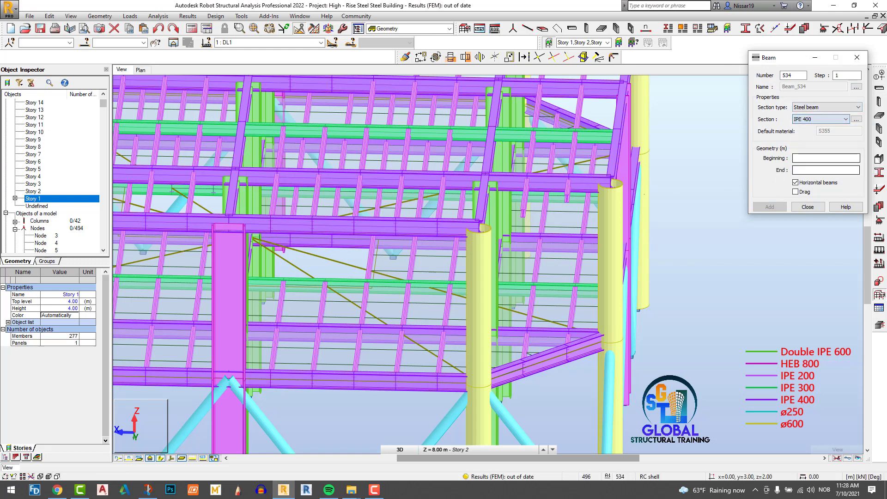
left_click(610, 183)
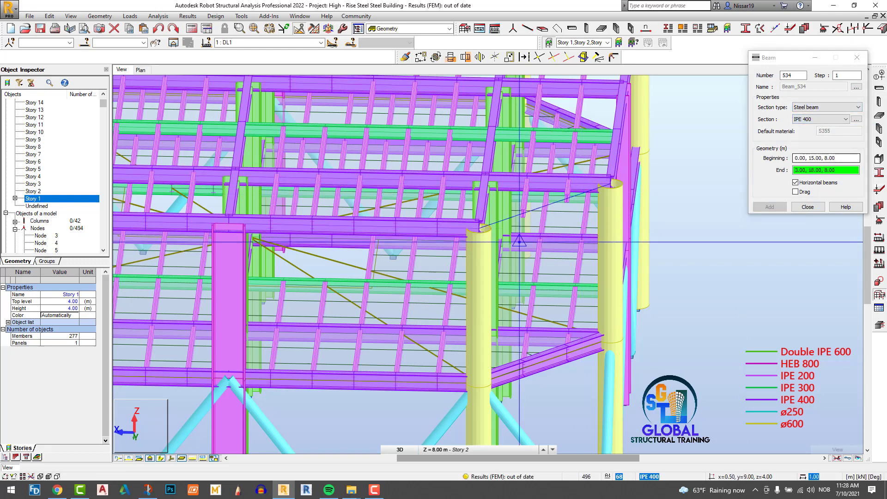
scroll(610, 261, "down", 5)
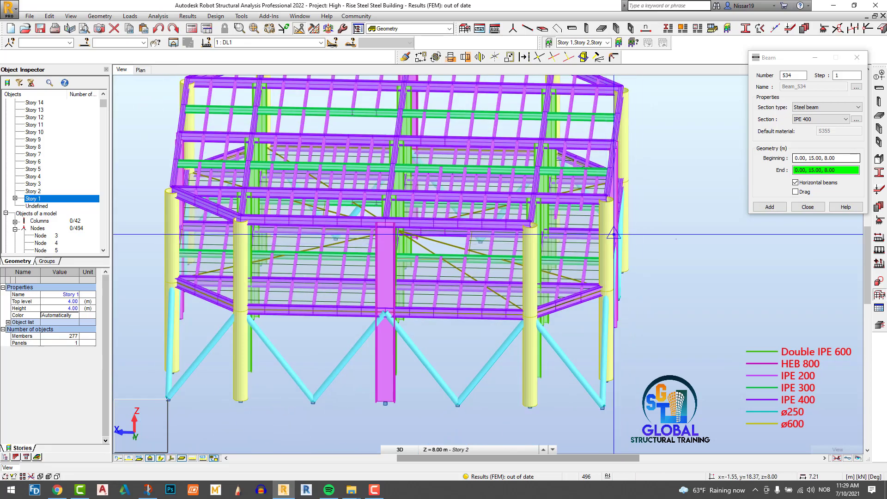
middle_click_drag(600, 245, 562, 257, "shift")
scroll(441, 253, "down", 4)
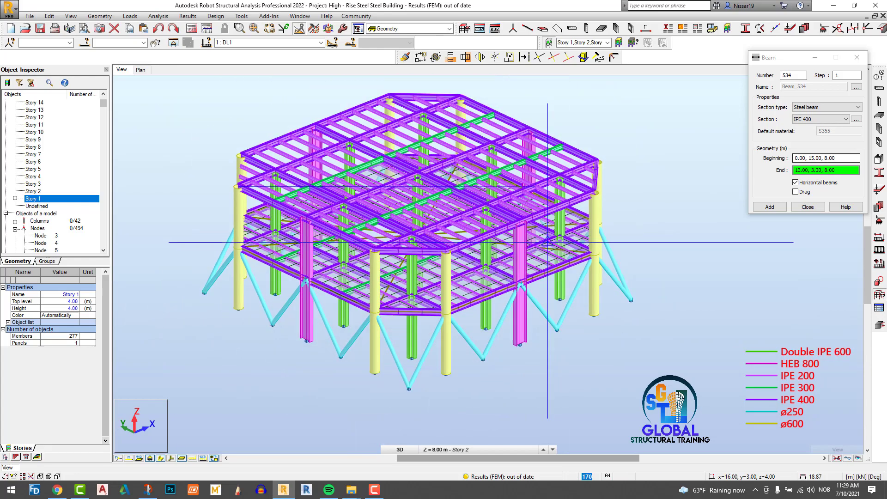
scroll(416, 262, "up", 4)
left_click(416, 263)
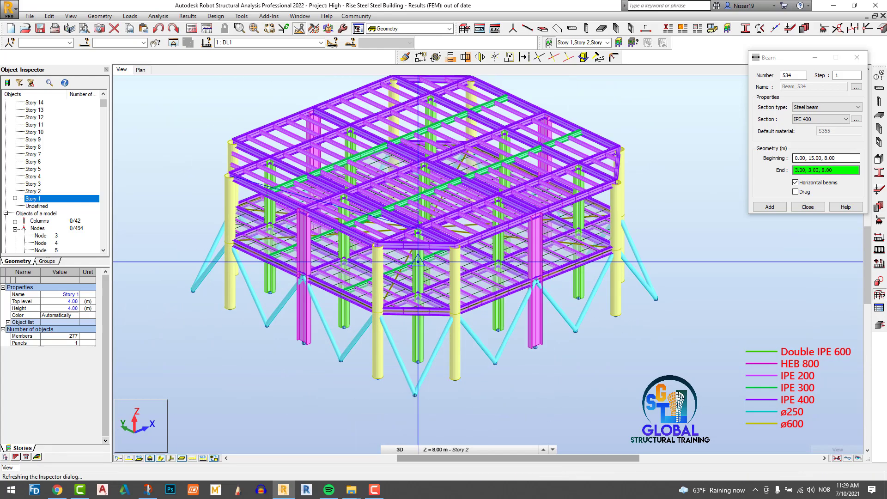
mouse_move(426, 275)
middle_mouse_down("shift")
mouse_move(429, 293)
mouse_move(420, 265)
middle_mouse_up("shift")
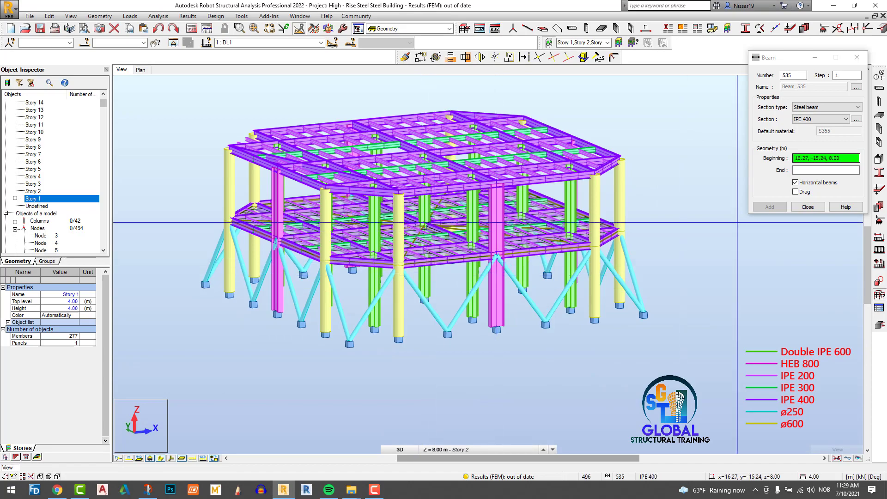
middle_click_drag(737, 222, 744, 212, "shift")
middle_click_drag(834, 232, 865, 232, "shift")
left_click(807, 207)
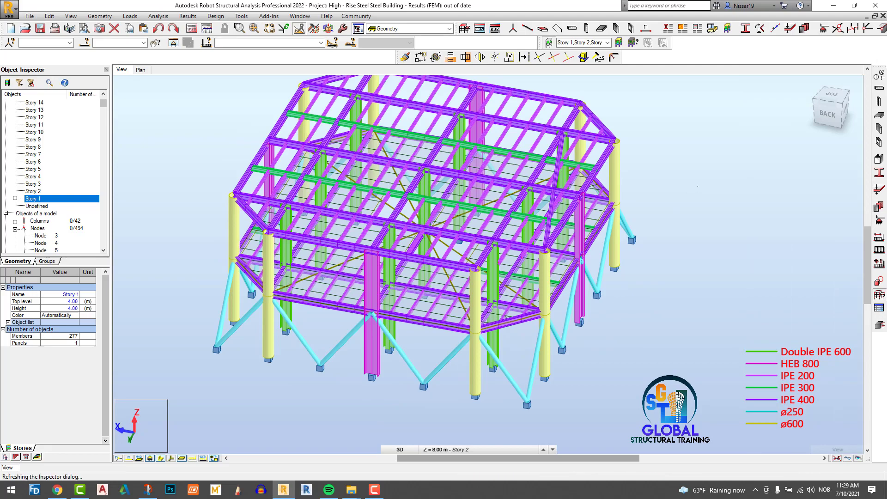
- Examine the Story 2 floor framing in 3D and in plan, and open the list of story levels
mouse_move(698, 221)
middle_mouse_down("shift")
mouse_move(726, 224)
mouse_move(714, 259)
middle_mouse_up("shift")
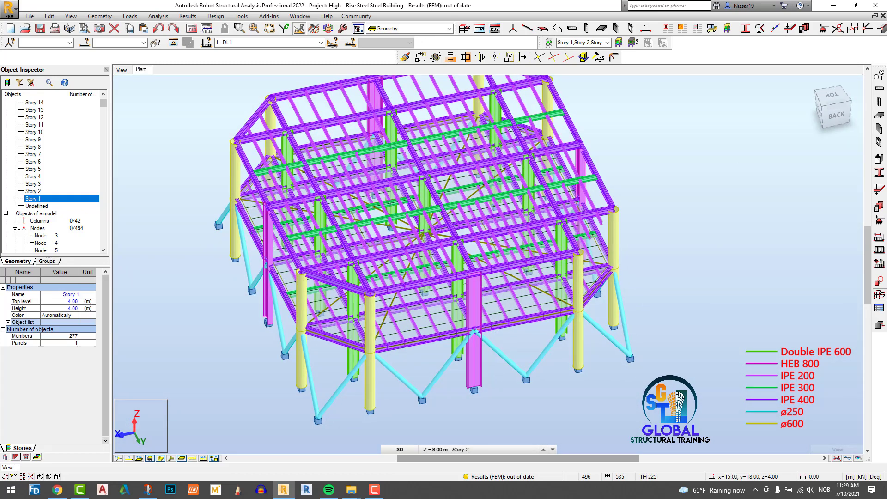
left_click(141, 69)
scroll(574, 228, "down", 1)
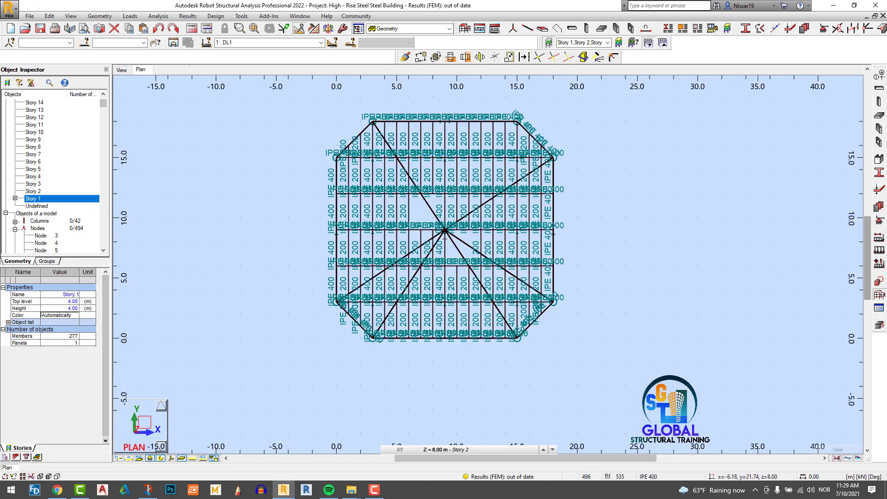
left_click(446, 449)
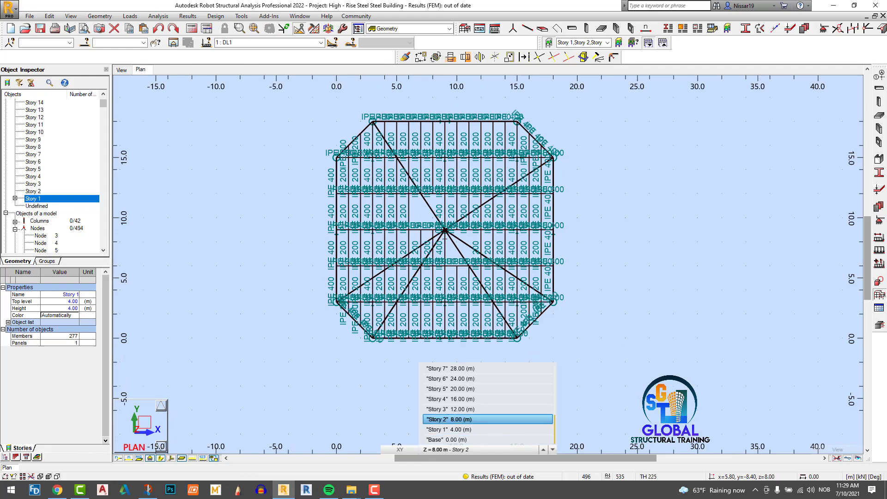
scroll(330, 111, "up", 4)
scroll(333, 120, "down", 3)
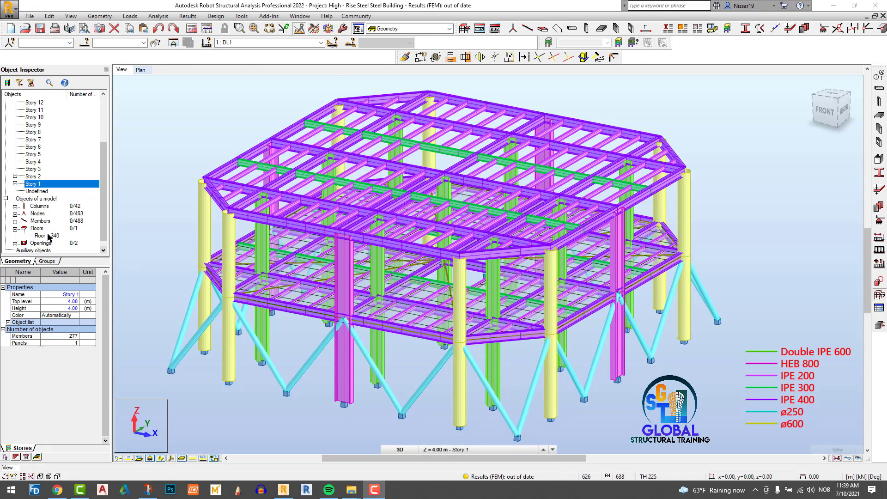
- Copy the Story 1 floor panel up to Story 2 by translation vector 0,0,4 with 1 repetition
left_click(48, 236)
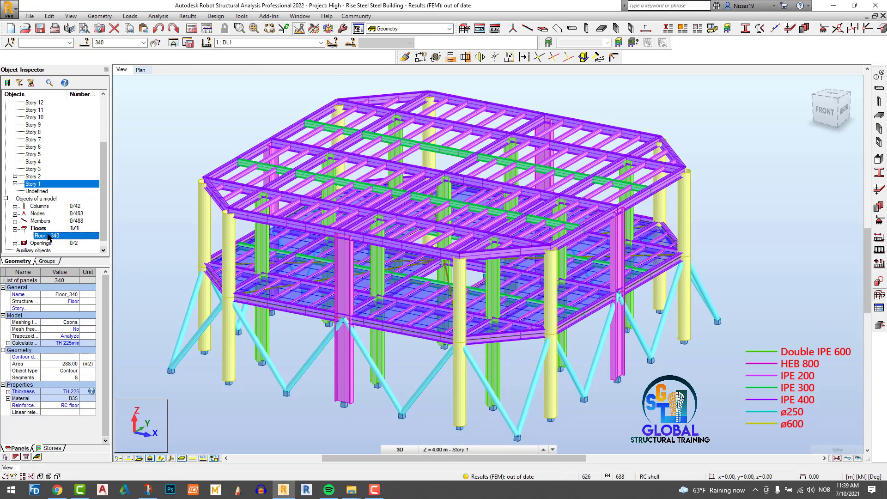
left_click(420, 57)
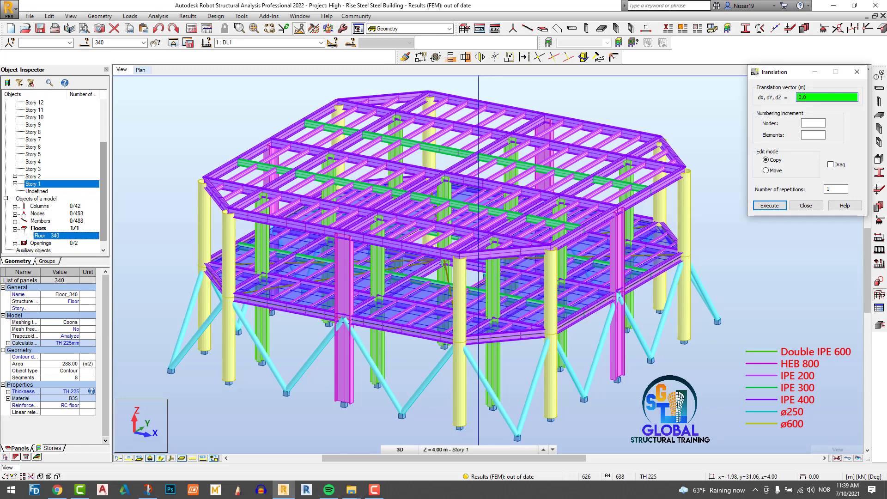
left_click(769, 205)
left_click(806, 206)
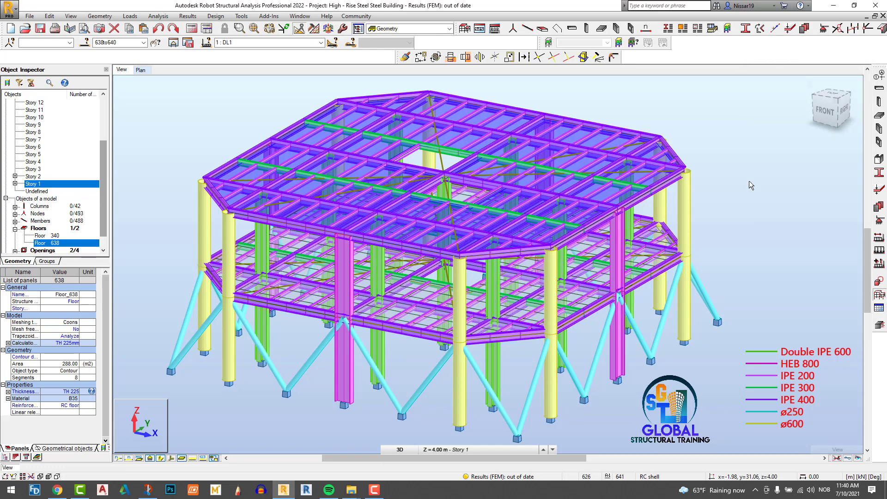
- In the Story 2 plan, delete the three IPE 400 segments of the diagonal edge beam between 15,0,8 and 18,3,8
left_click(140, 70)
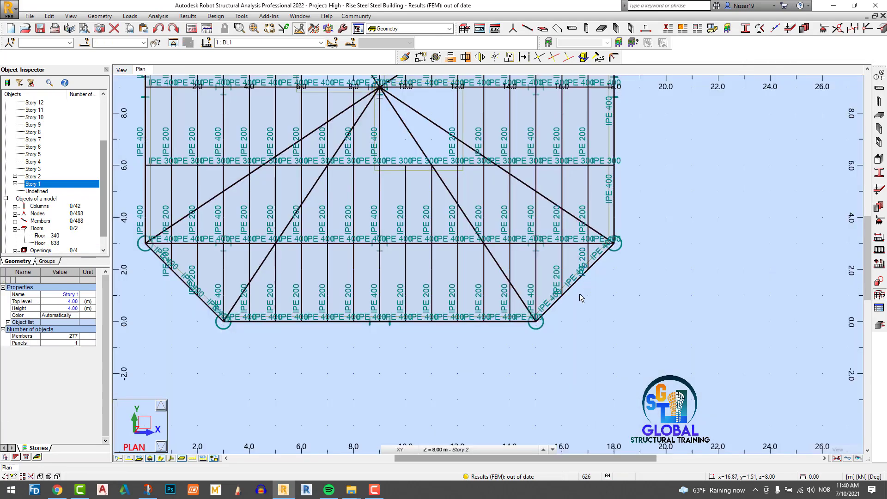
left_click(548, 308)
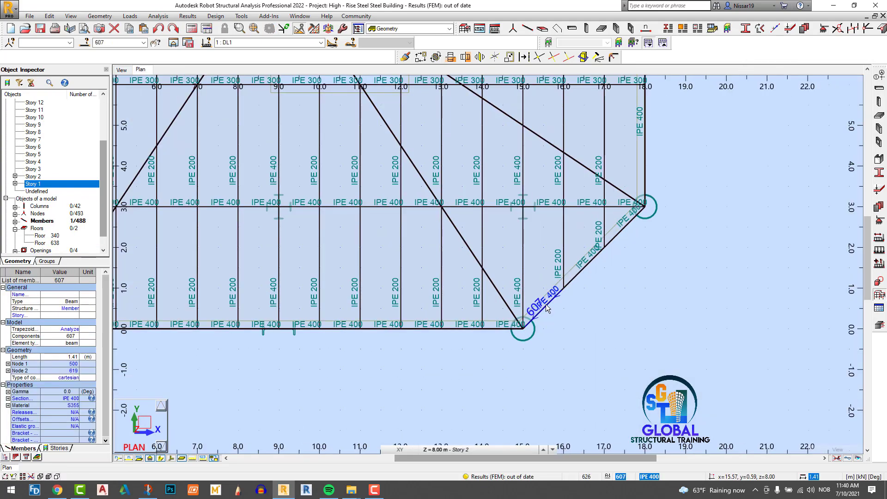
key("Delete")
left_click(580, 273)
key("Delete")
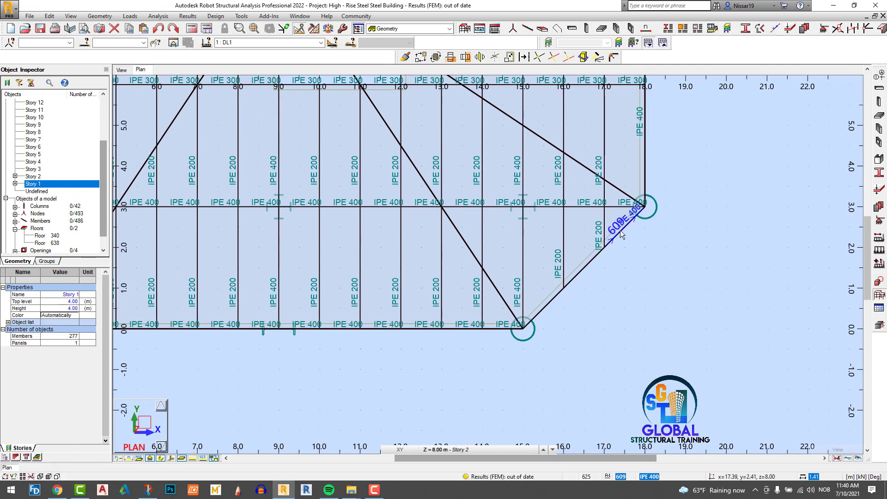
left_click(621, 234)
key("Delete")
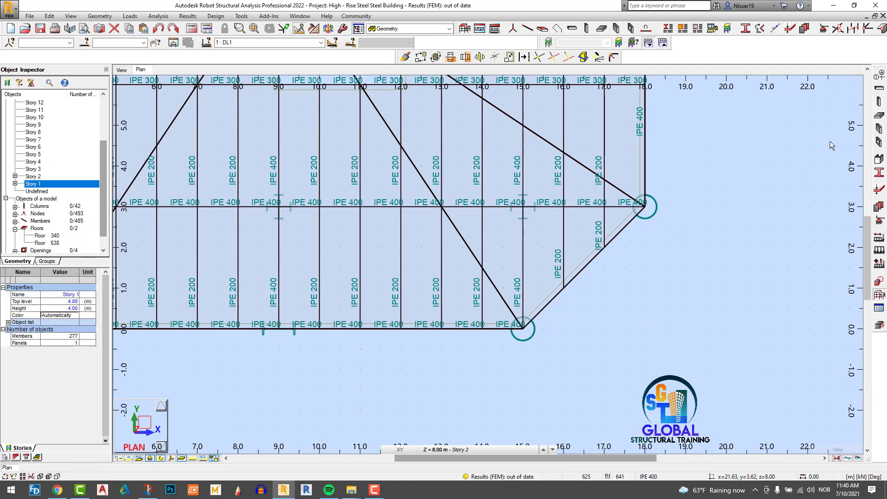
- Draw two IPE 400 beams squaring off the corner, from 15,0,8 to 18,0,8 and from 18,0,8 to 18,3,8
left_click(879, 88)
left_click(523, 328)
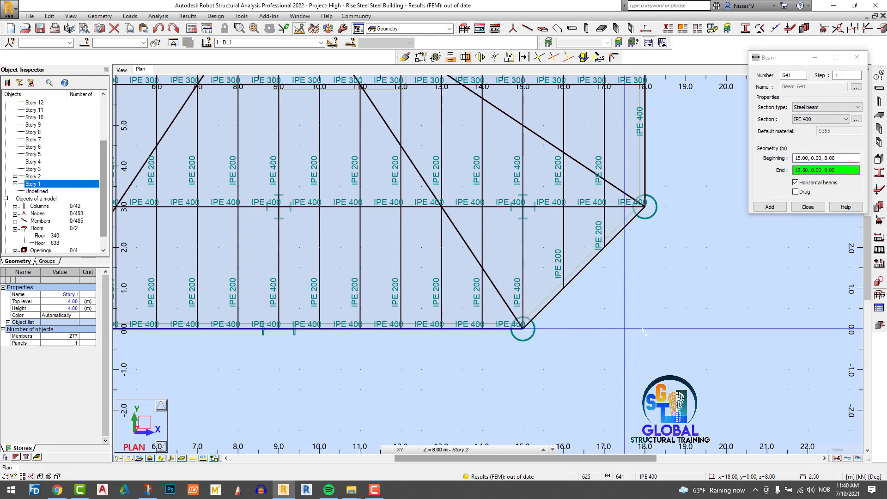
left_click(645, 329)
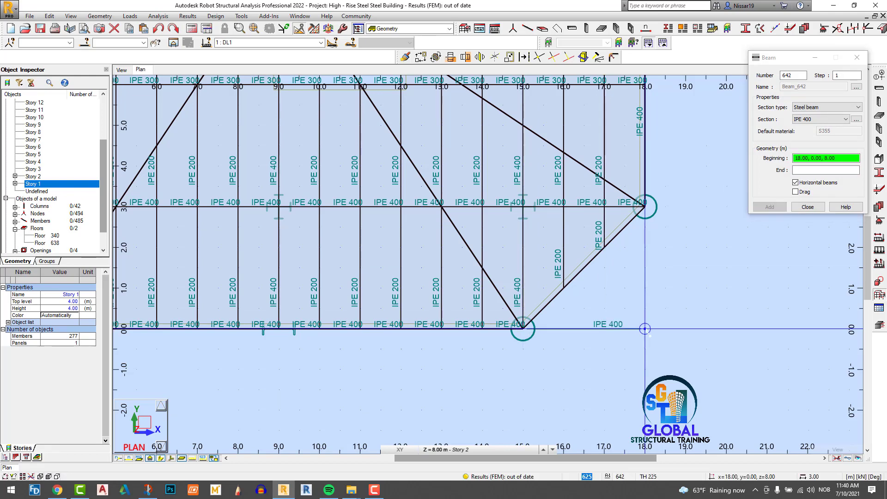
left_click(644, 206)
left_click(808, 207)
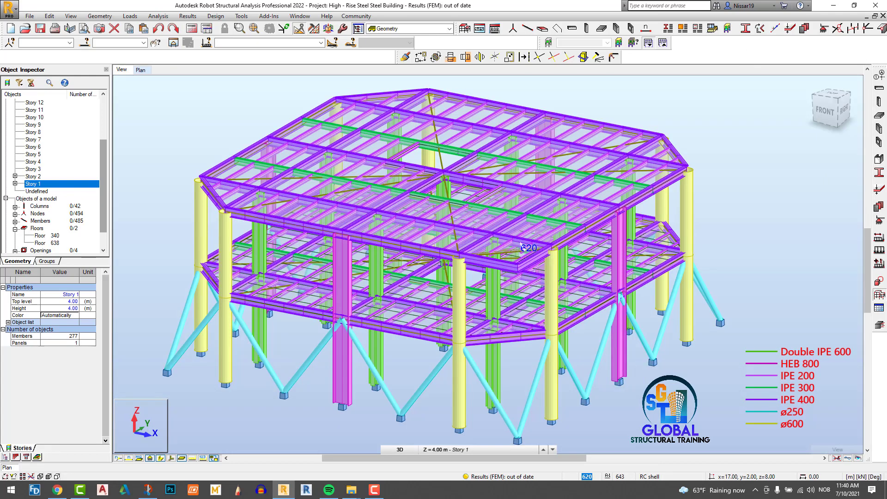
- Extend the short IPE 200 member 621 at the squared corner to the boundary edge beam 641
scroll(522, 245, "up", 4)
left_click(494, 264)
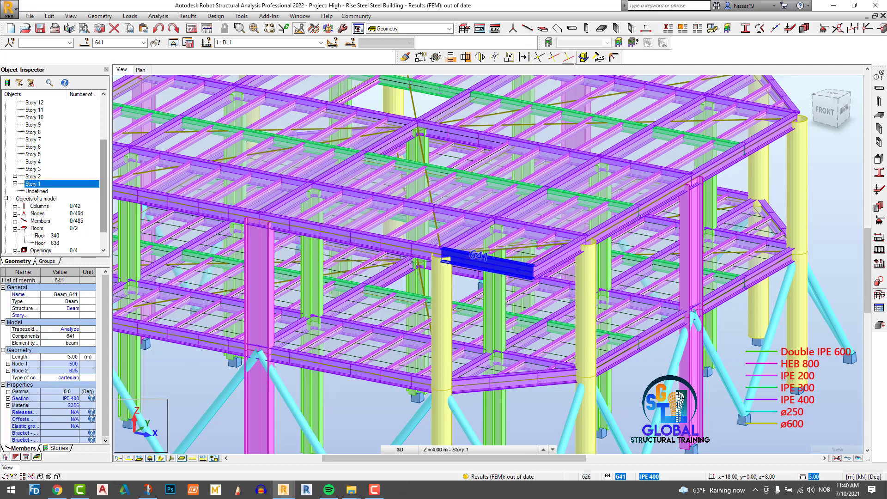
left_click(572, 59)
left_click(782, 127)
left_click(505, 241)
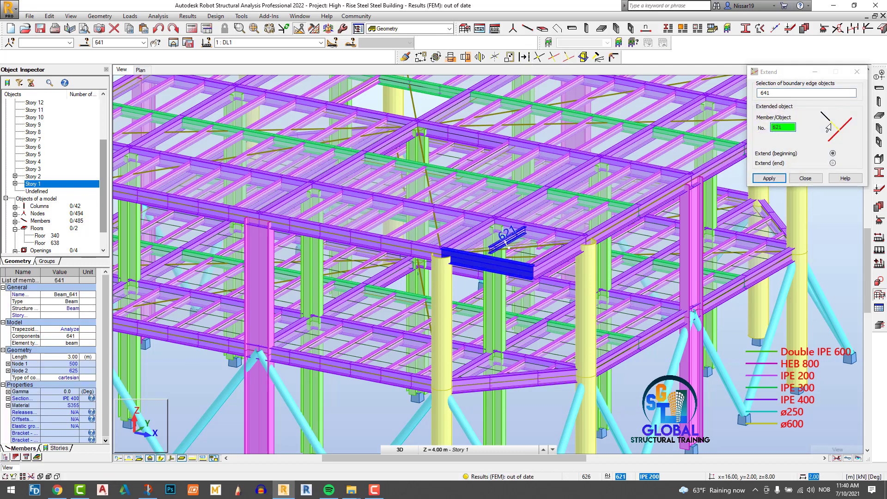
- Extend the other short IPE 200 member 627 at the squared corner to the boundary edge beam 641
left_click(561, 233)
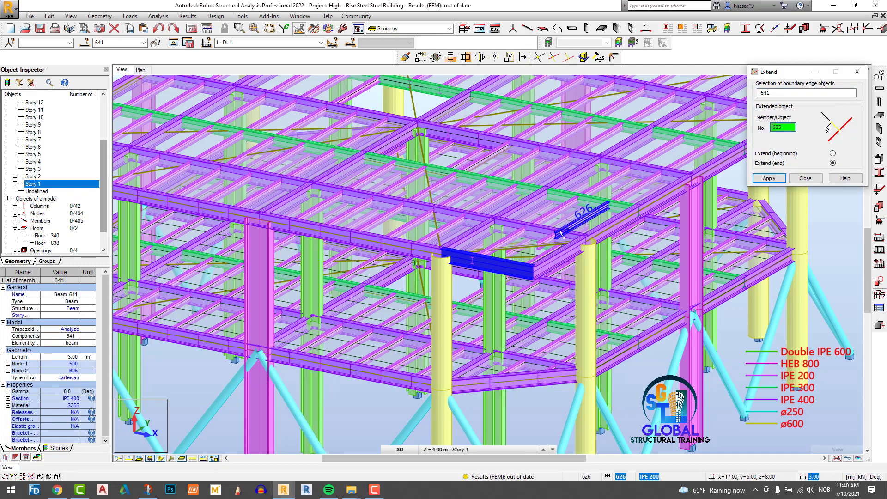
left_click(548, 243)
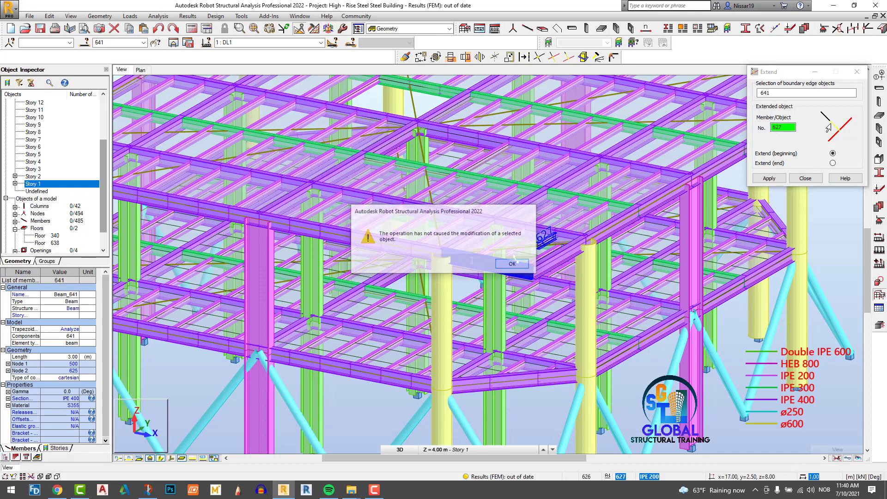
left_click(512, 263)
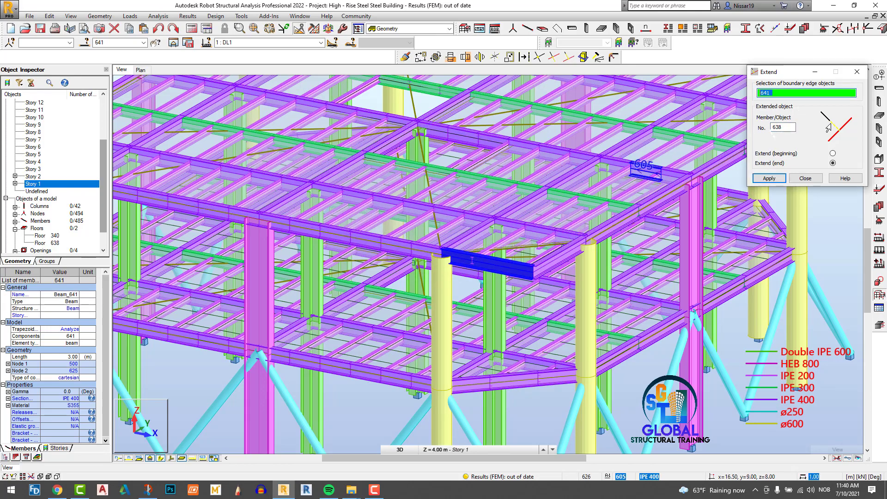
left_click(777, 128)
scroll(525, 237, "up", 2)
scroll(547, 249, "up", 2)
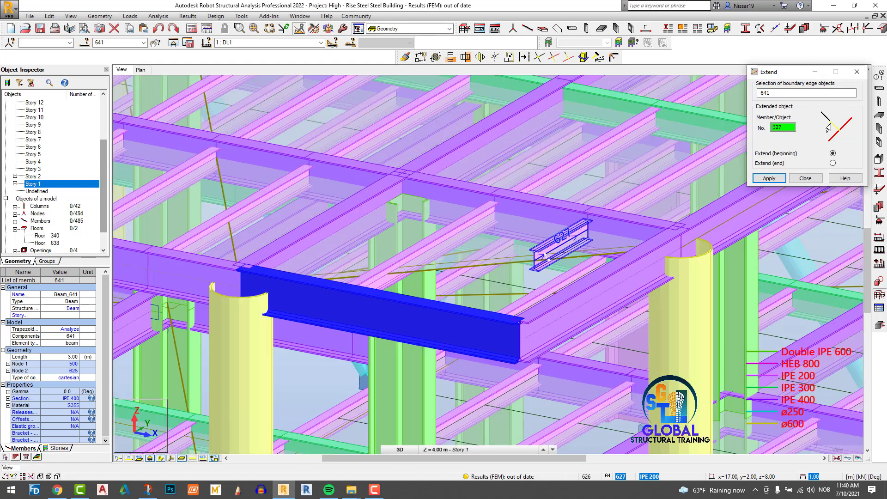
scroll(547, 252, "down", 6)
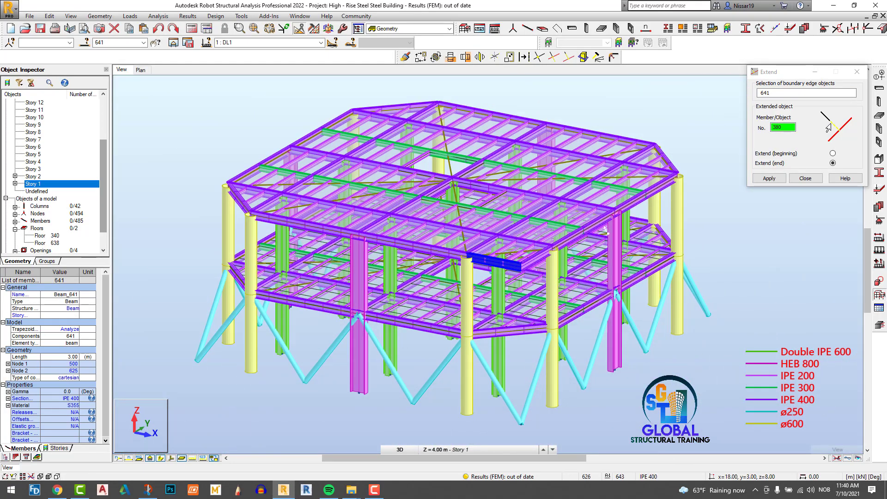
- Try to extend the diagonal corner edge of the Story 2 floor panel 638 to the boundary edge beam 641
scroll(504, 244, "up", 2)
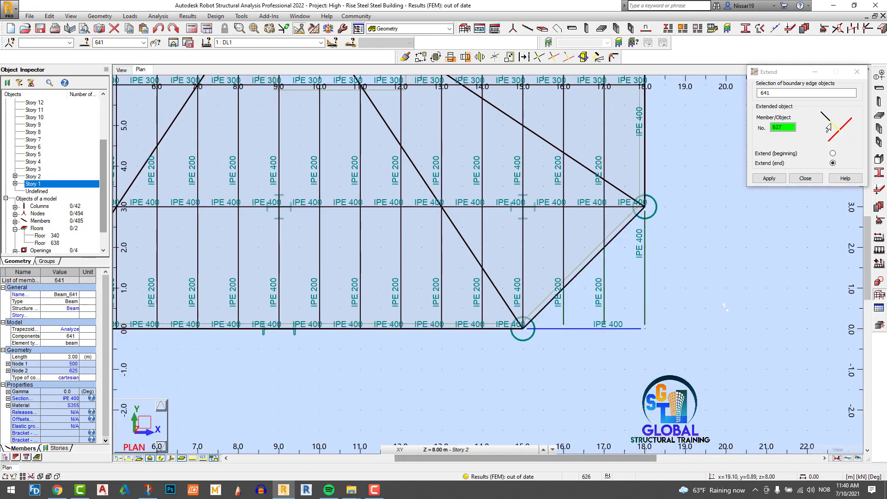
left_click(587, 273)
left_click(521, 266)
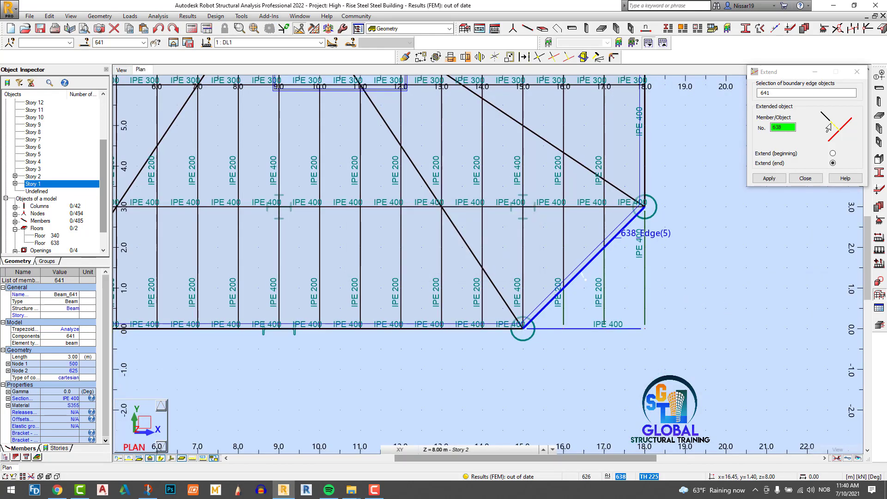
left_click(522, 266)
scroll(613, 237, "up", 3)
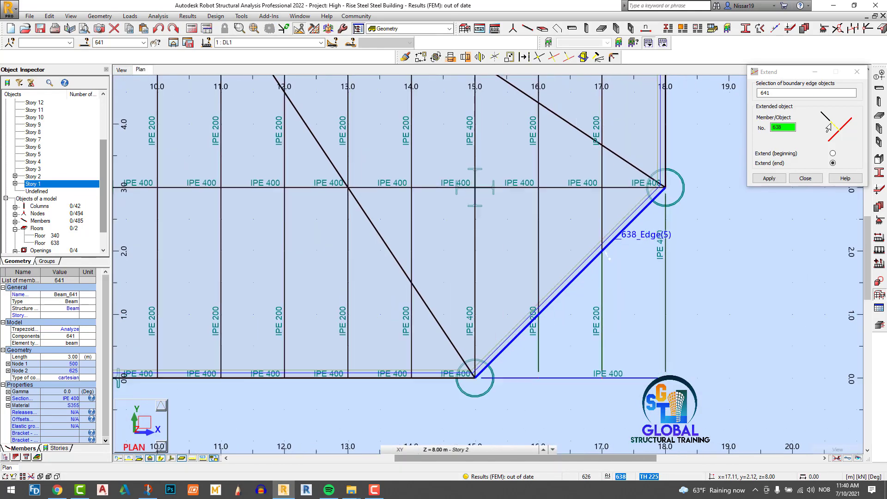
left_click(613, 238)
left_click(521, 265)
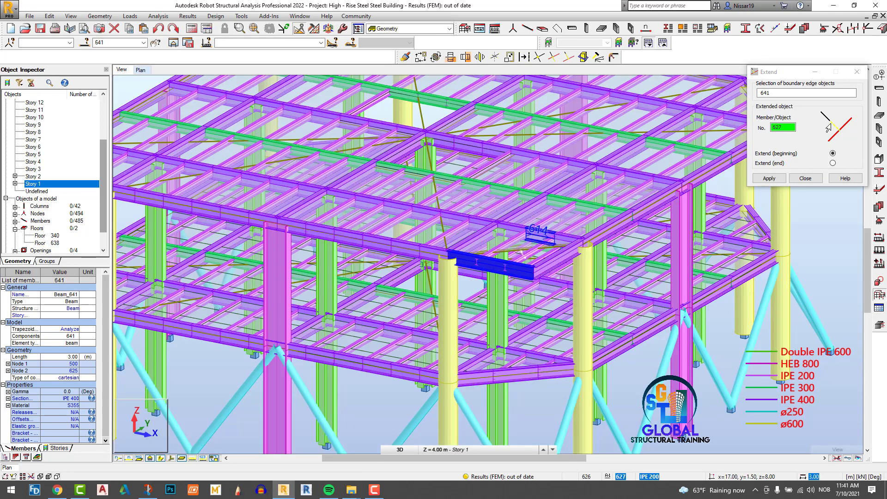
left_click(521, 252)
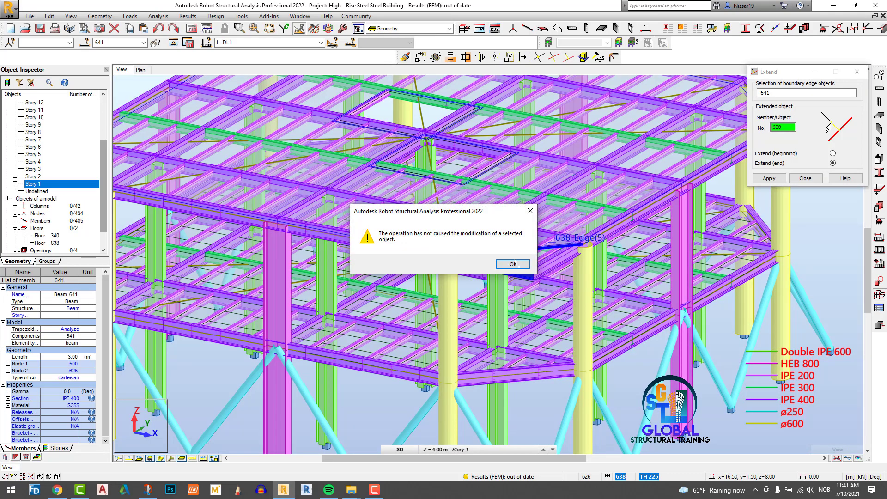
key("Return")
left_click(523, 251)
key("Return")
key("Escape")
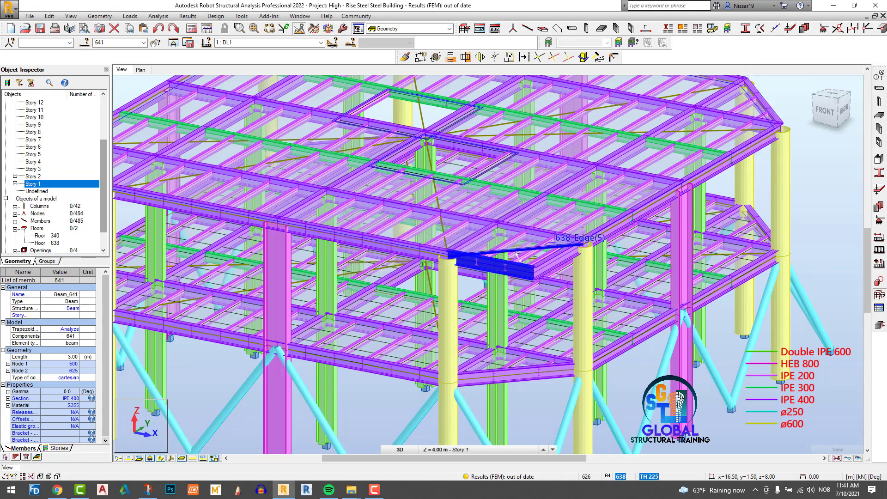
- Reshape floor panel 638 in the Story 2 plan by moving its diagonal edge's vertices to 15,0 and 18,0 to square the corner
left_click(518, 256)
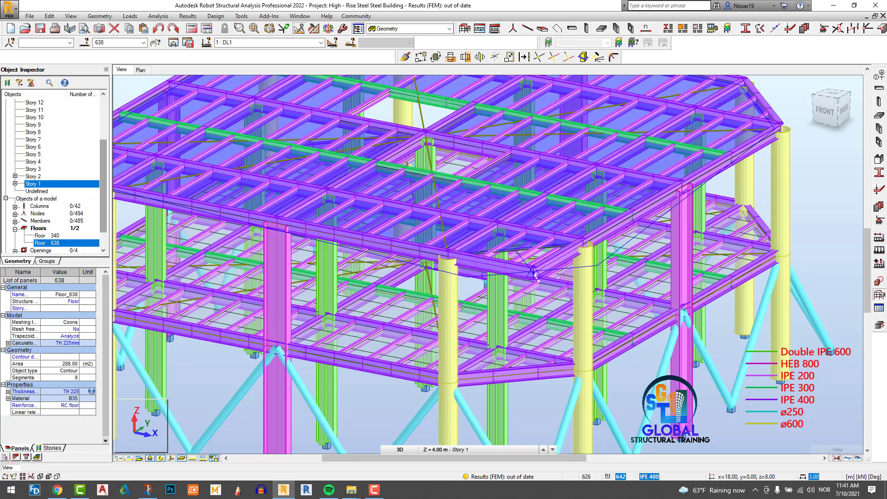
left_click(141, 69)
scroll(506, 166, "down", 4)
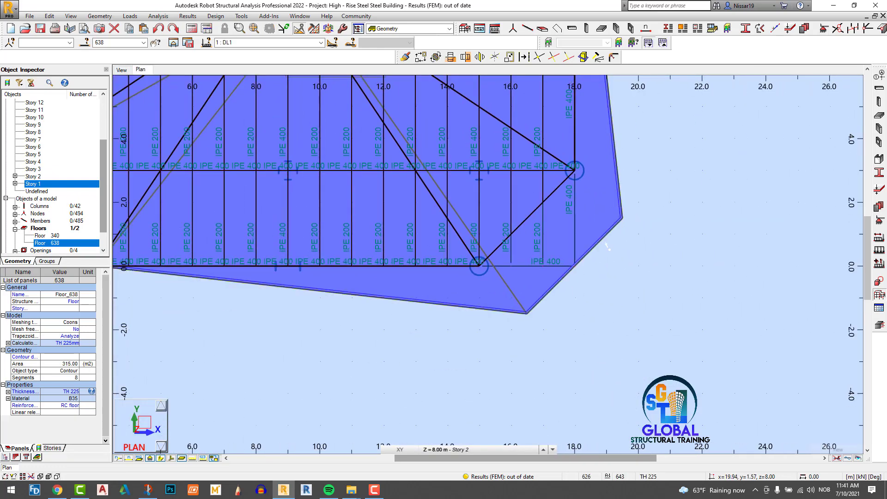
left_click_drag(528, 312, 480, 266)
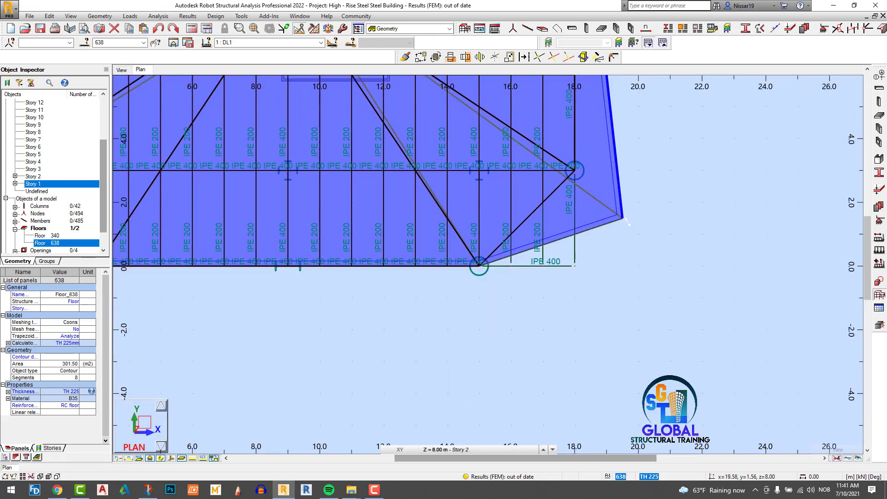
scroll(627, 295, "down", 6)
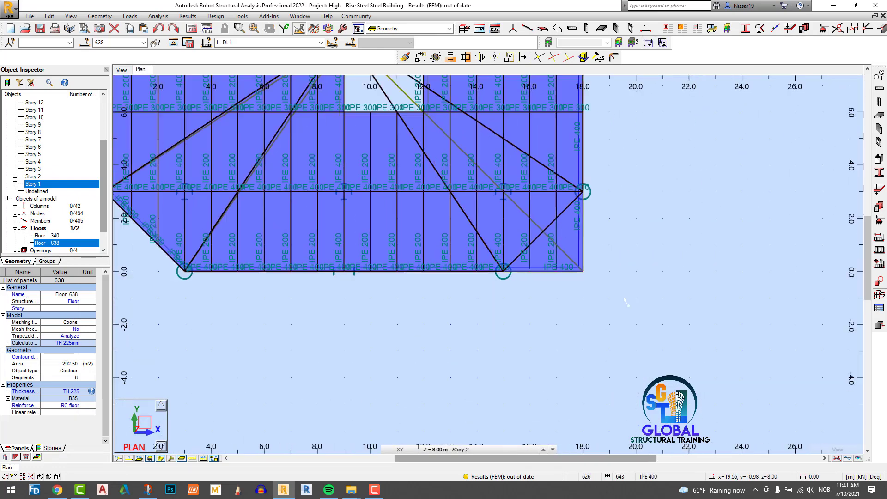
left_click(655, 271)
scroll(652, 263, "up", 2)
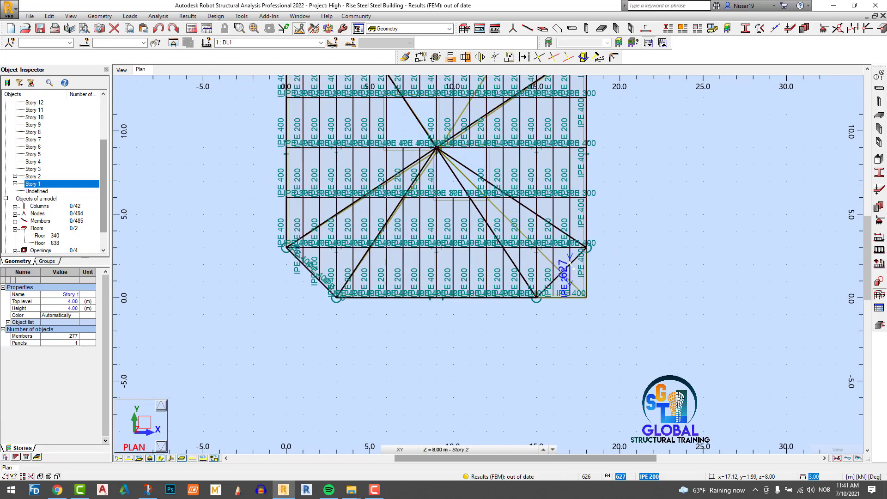
left_click(122, 71)
scroll(638, 159, "down", 3)
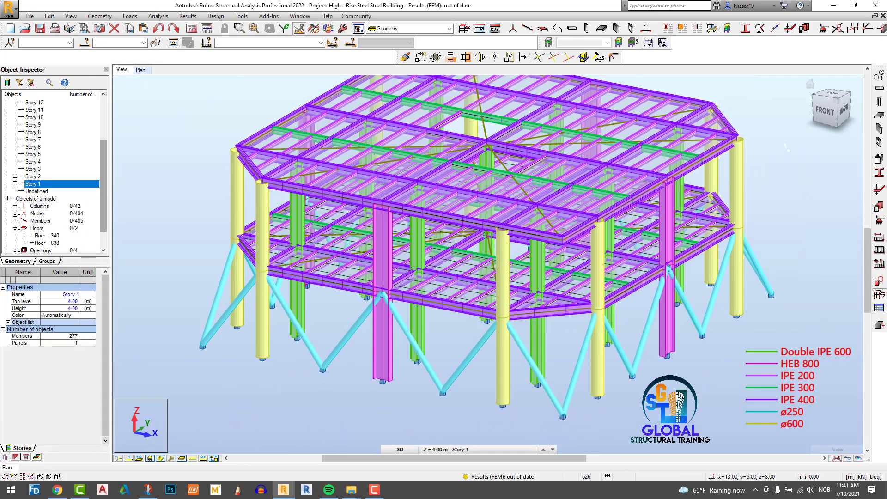
scroll(784, 144, "up", 3)
- In the Story 2 plan, delete the three IPE 400 segments of the diagonal edge beam between 0,3,8 and 3,0,8
key("ctrl+Tab")
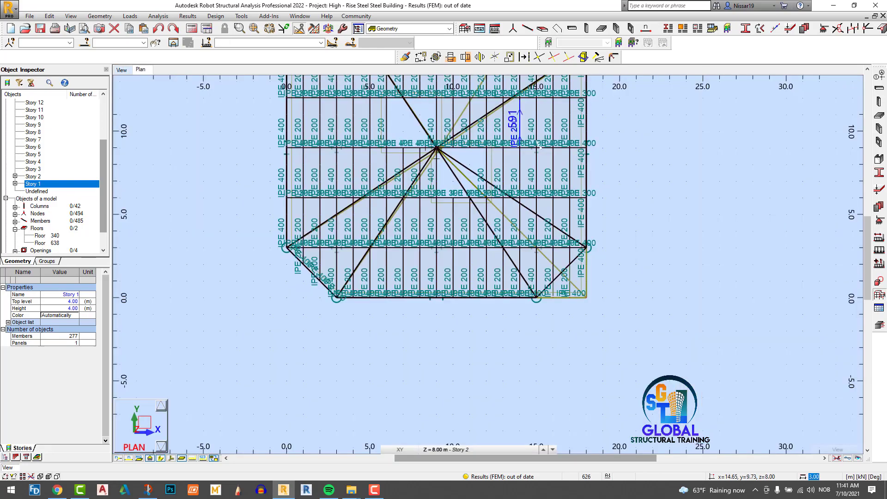
scroll(605, 305, "down", 4)
scroll(414, 323, "up", 7)
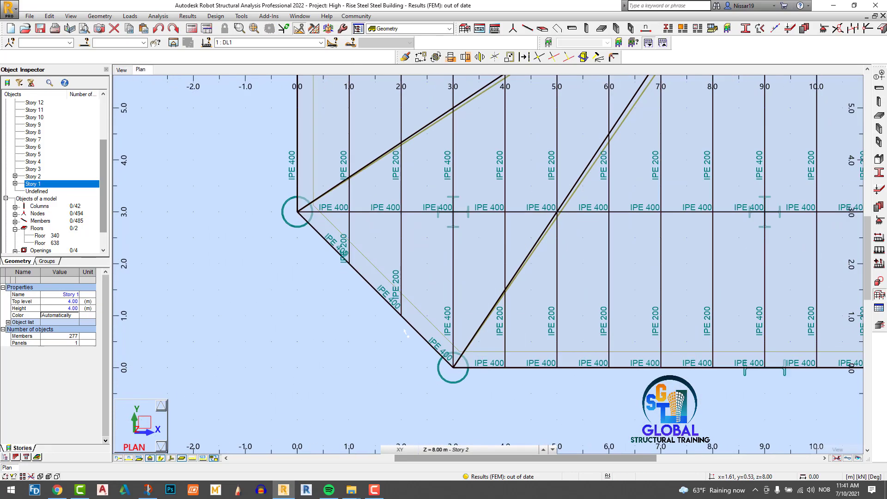
left_click(415, 323)
key("Delete")
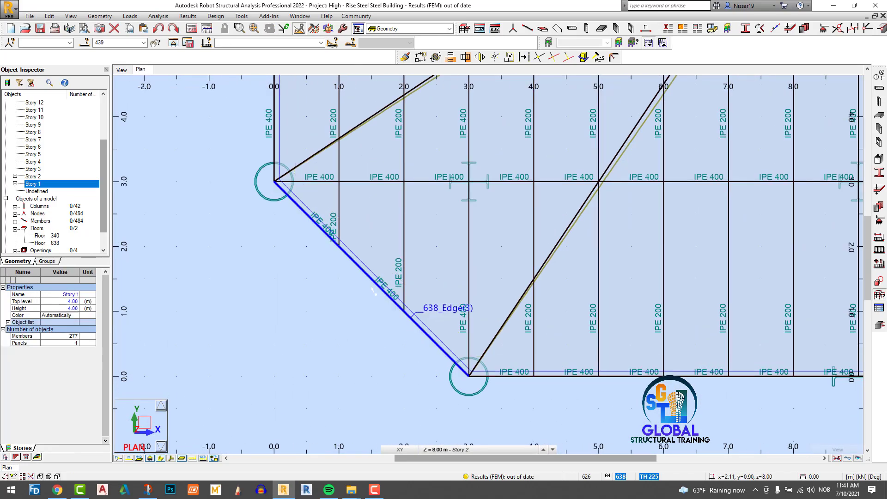
left_click(309, 223)
key("Delete")
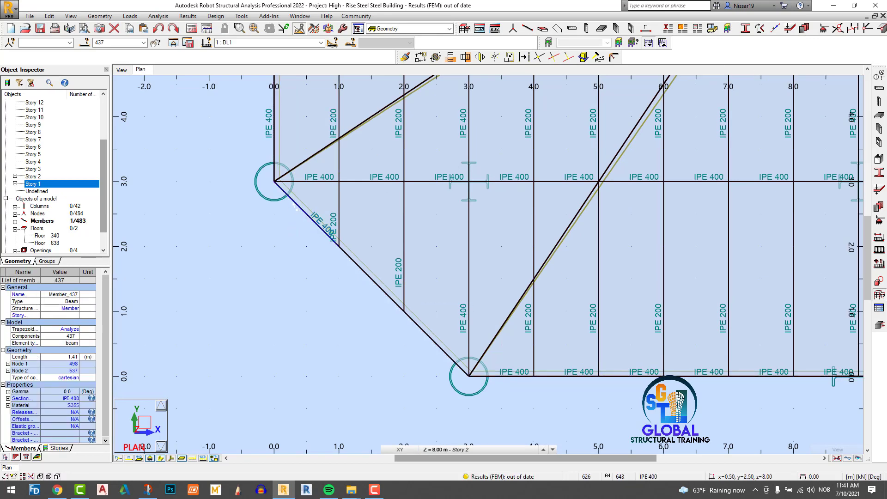
right_click(165, 217)
left_click(166, 223)
- Draw two IPE 400 beams squaring off this corner, from 0,3,8 to 0,0,8 and from 0,0,8 to 3,0,8
left_click(878, 88)
left_click(274, 181)
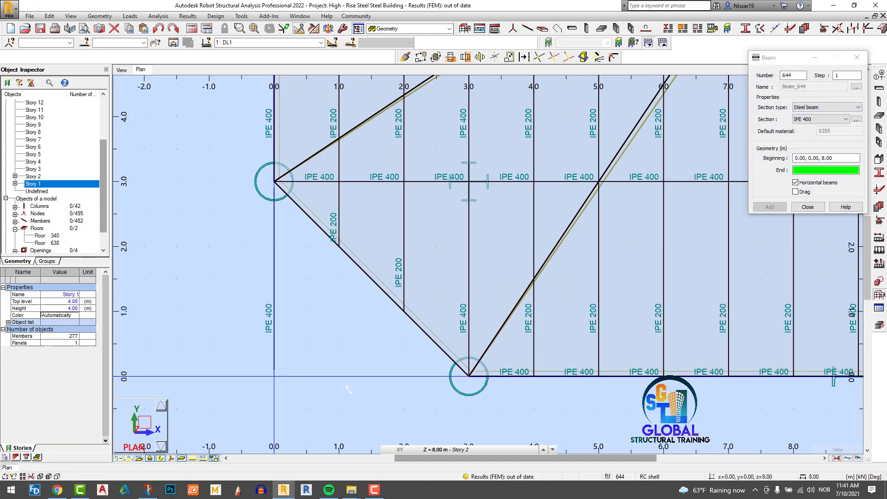
left_click(469, 376)
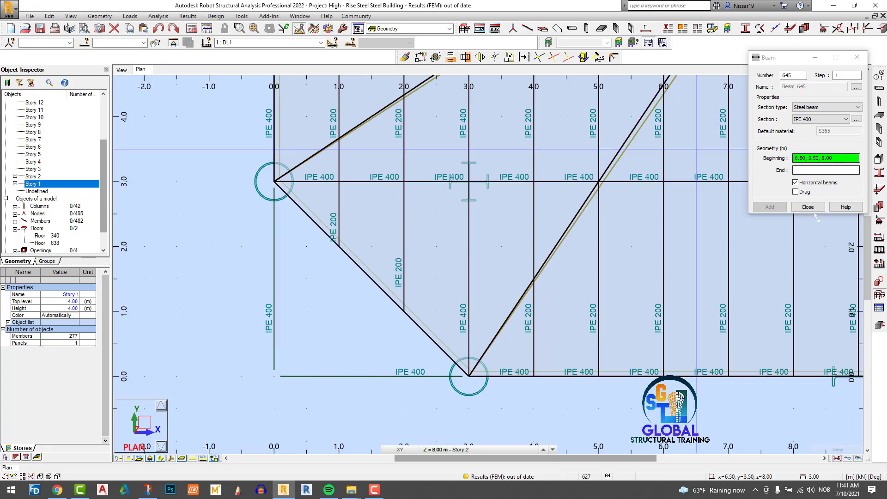
key("Escape")
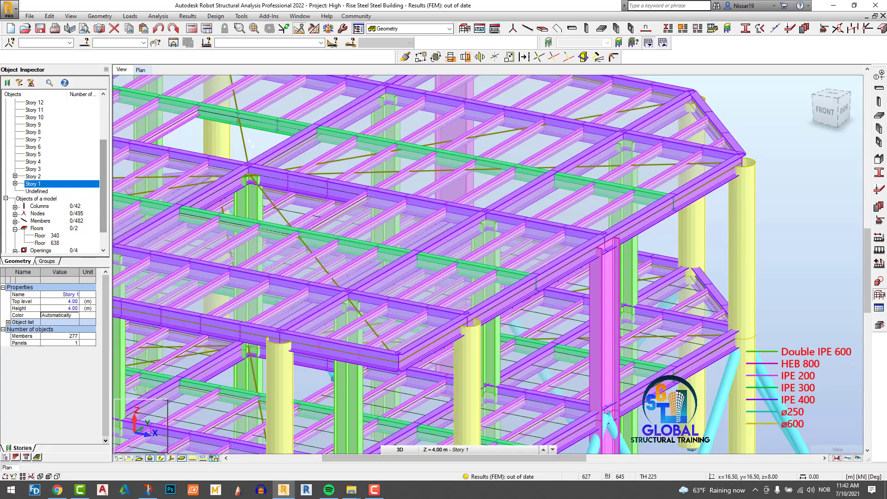
- Extend the two short IPE 200 members 448 and 454 at the new corner to the boundary edge beam 644
scroll(241, 184, "up", 5)
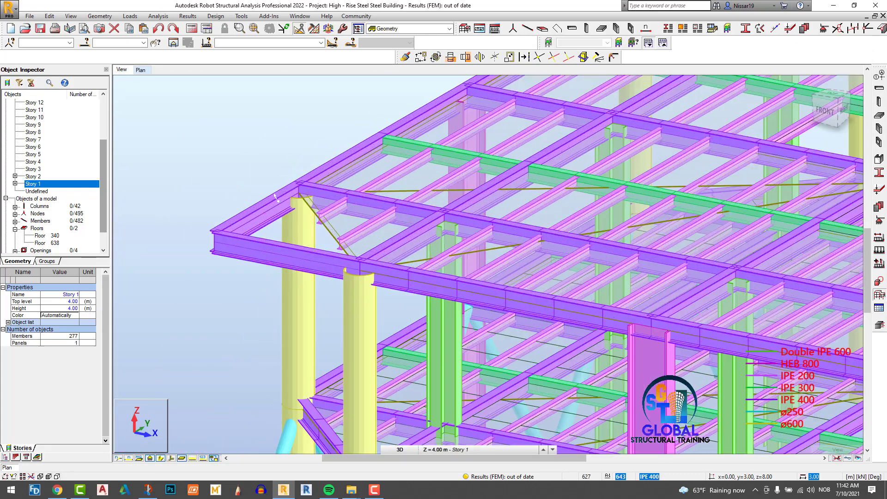
left_click(279, 252)
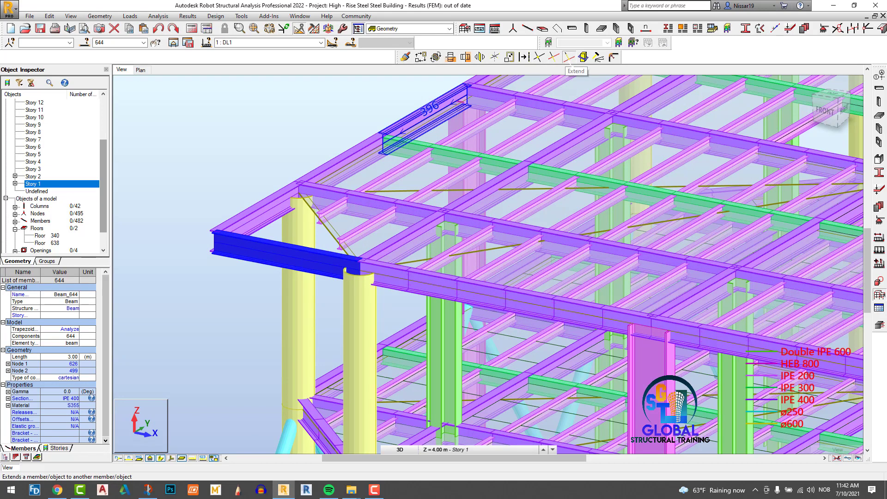
left_click(553, 57)
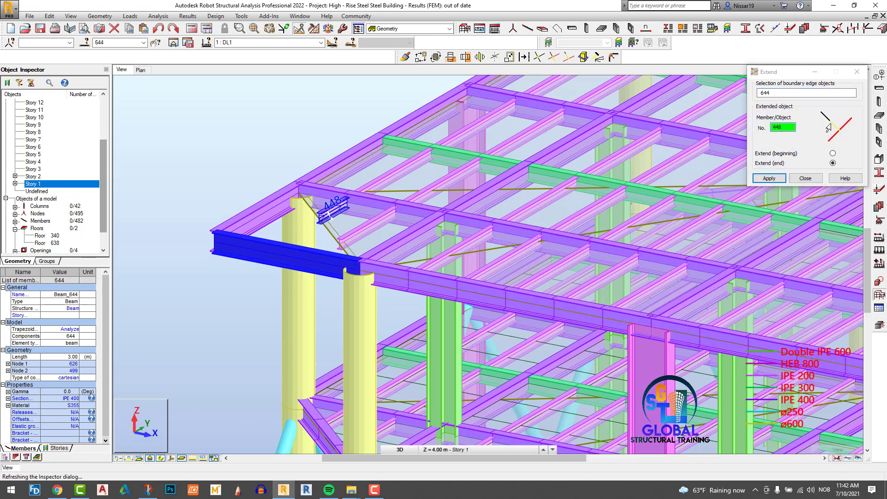
left_click(264, 249)
left_click(788, 130)
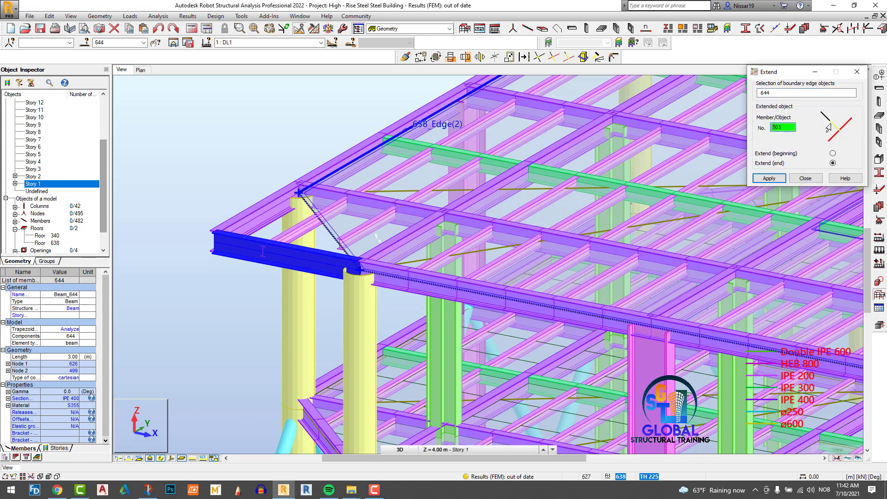
left_click(364, 230)
left_click(530, 212)
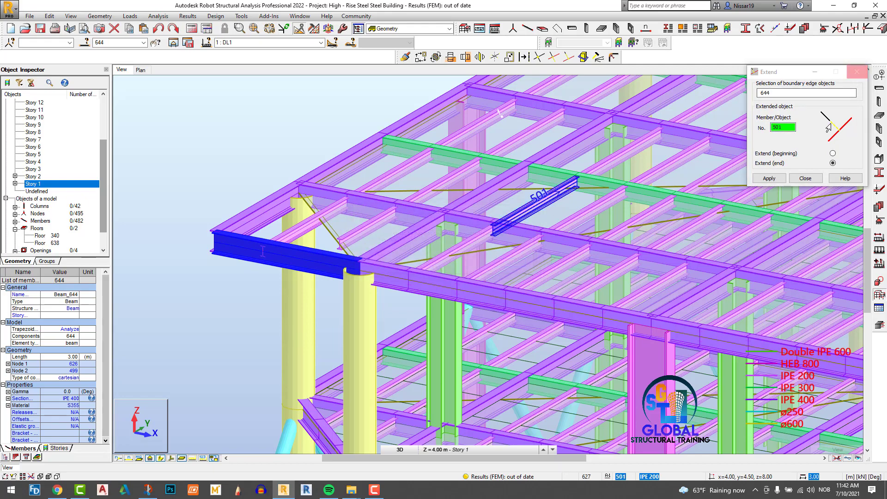
double_click(781, 93)
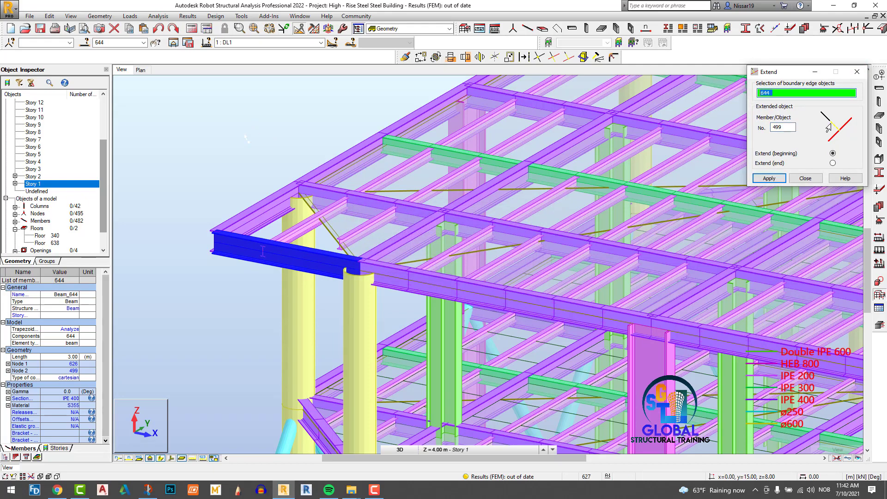
scroll(357, 240, "up", 4)
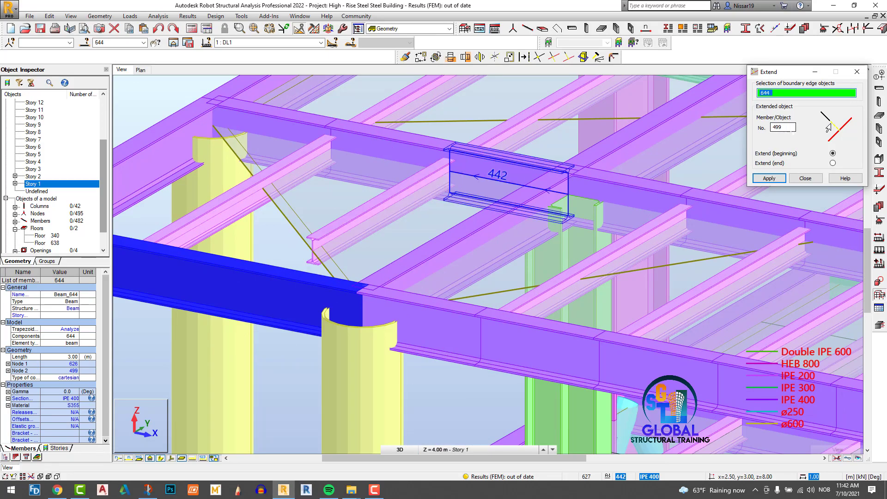
left_click(374, 210)
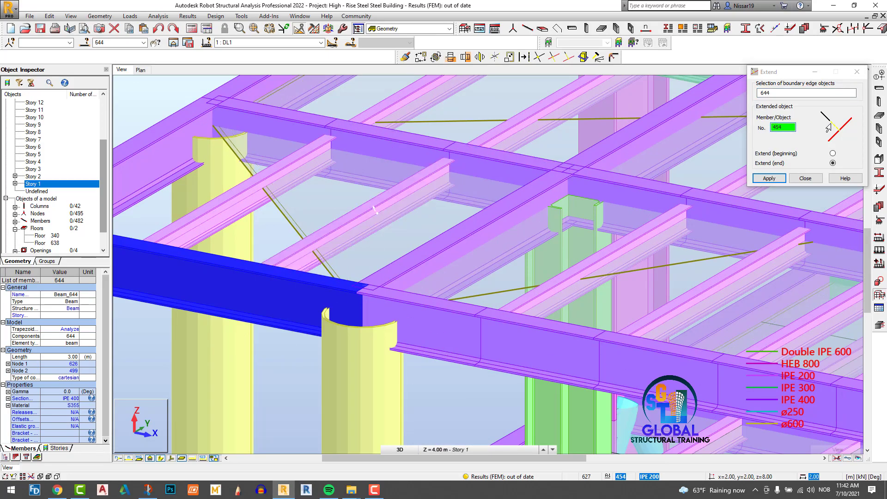
scroll(373, 210, "down", 4)
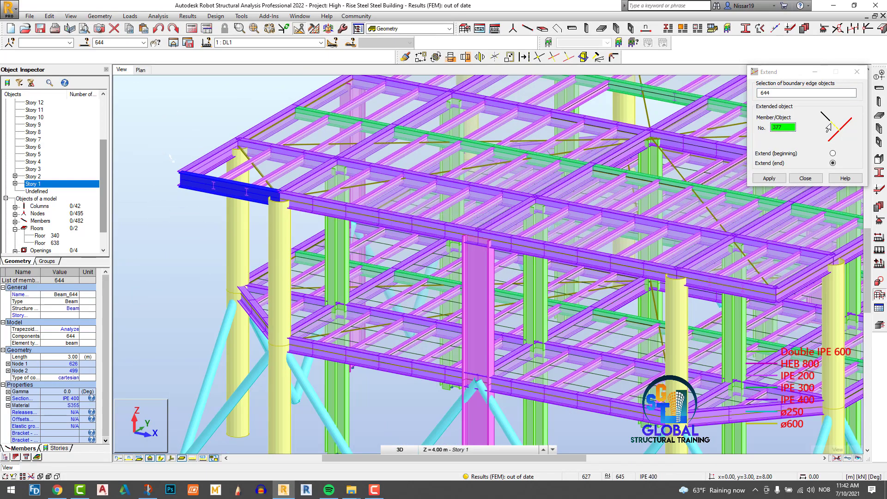
scroll(324, 192, "down", 5)
scroll(504, 225, "up", 6)
left_click(501, 226)
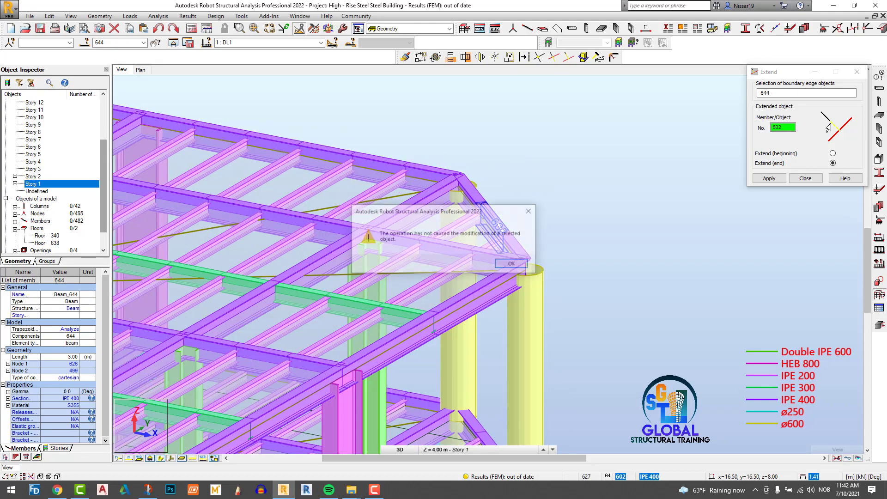
left_click(530, 211)
scroll(540, 148, "down", 6)
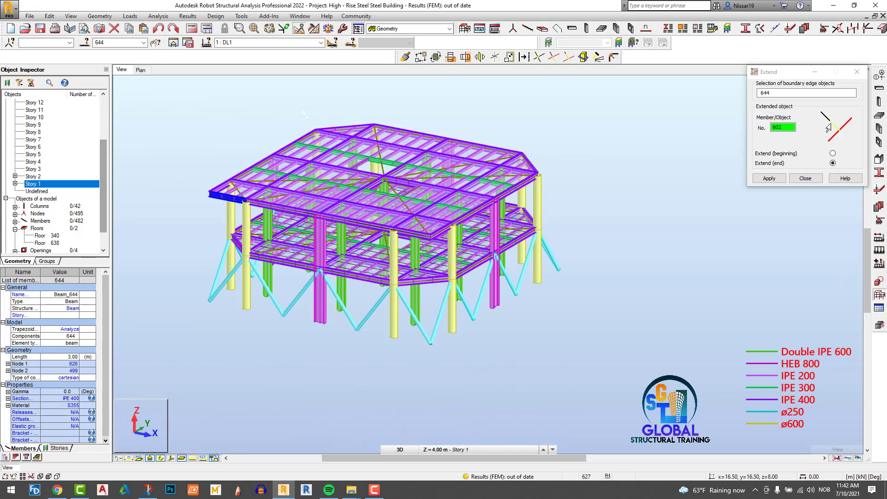
- Return to the Story 2 plan at the 0,0 corner and end the Extend command
left_click(140, 70)
scroll(423, 245, "down", 3)
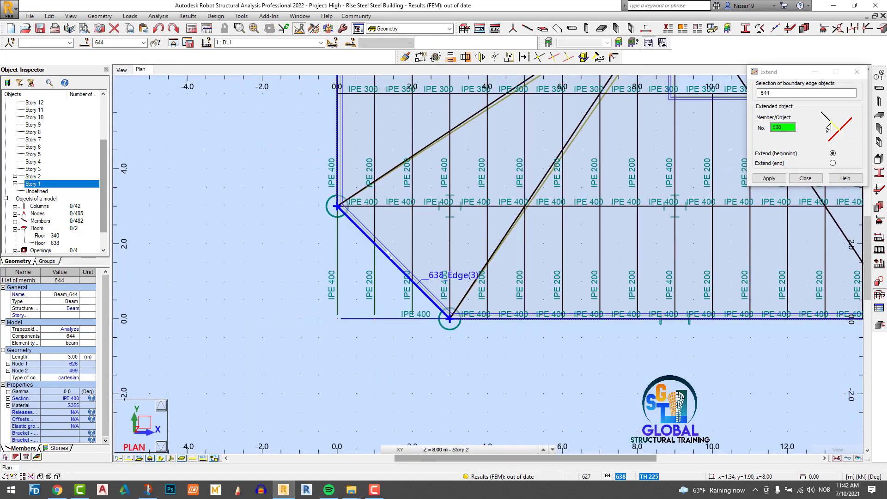
left_click(390, 255)
left_click(530, 211)
left_click(808, 178)
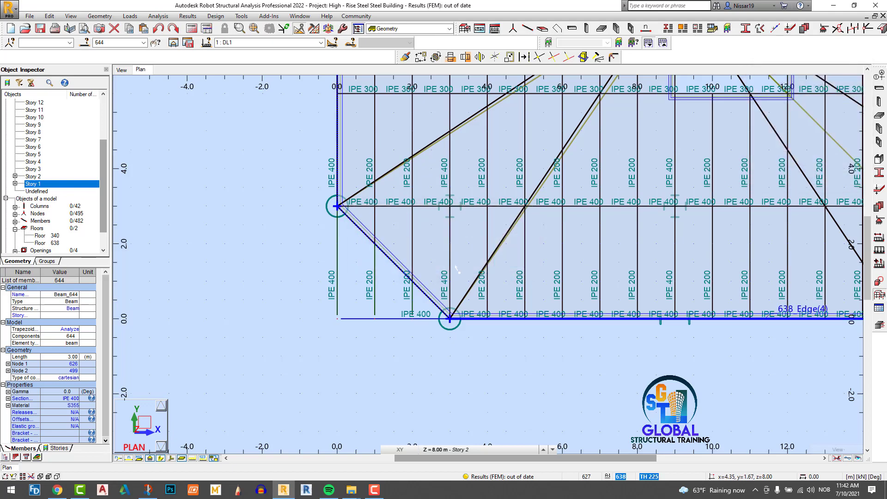
- Reshape floor panel 638 in the Story 2 plan by moving its diagonal edge between 0,3 and 3,0 out to a square corner at 0,0
left_click(390, 261)
left_click_drag(374, 273, 337, 319)
left_click_drag(394, 374, 449, 319)
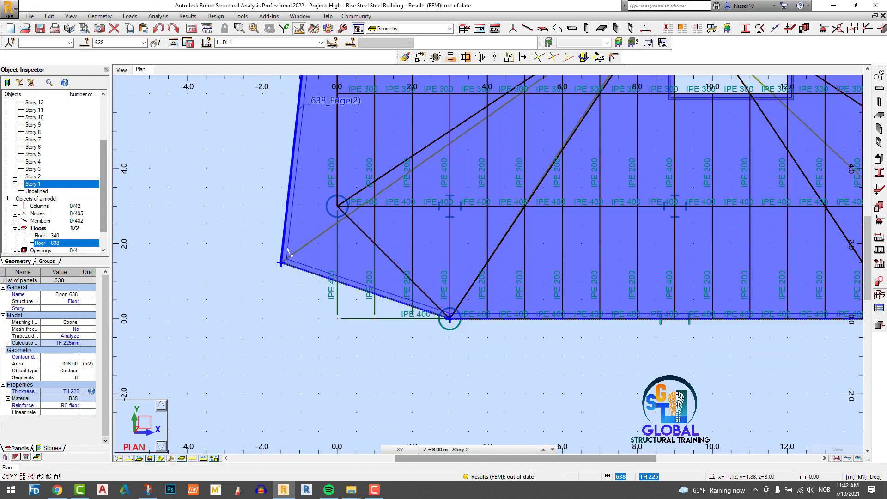
left_click_drag(282, 261, 337, 206)
left_click_drag(393, 262, 339, 311)
scroll(335, 268, "down", 3)
left_click_drag(305, 263, 334, 239)
scroll(337, 232, "up", 3)
scroll(337, 232, "up", 2)
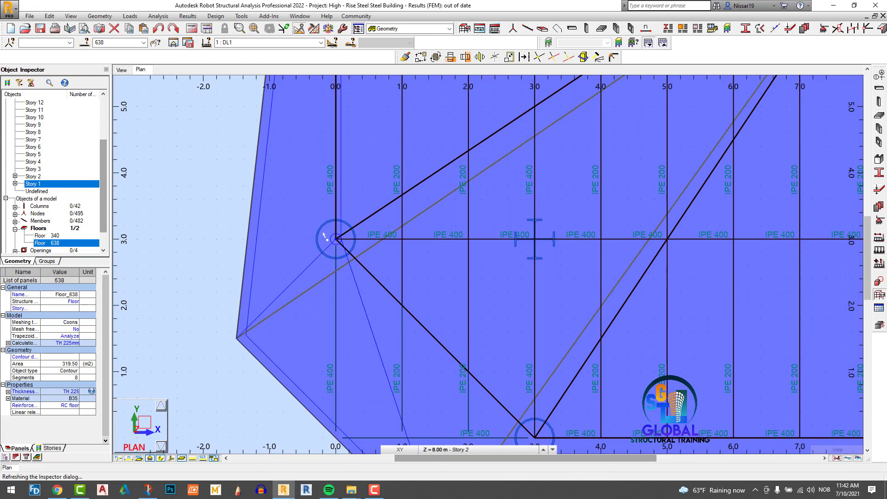
scroll(344, 210, "down", 4)
left_click_drag(382, 341, 341, 301)
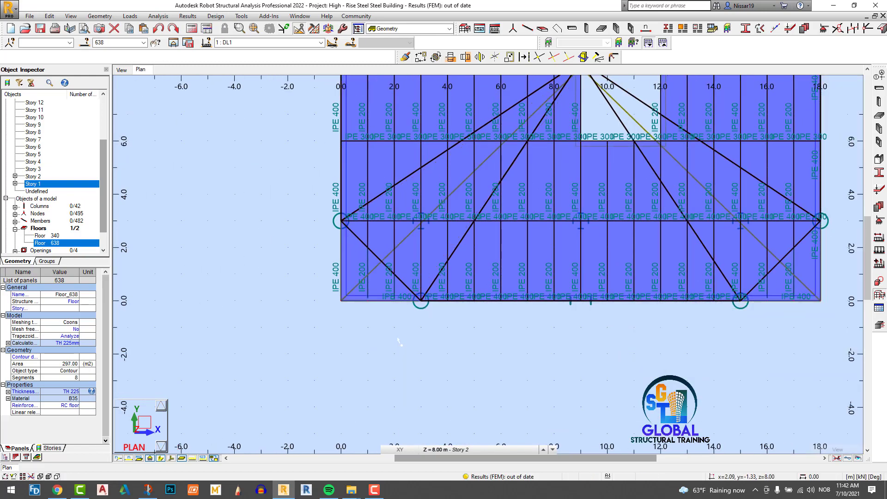
scroll(402, 365, "down", 4)
scroll(402, 365, "up", 2)
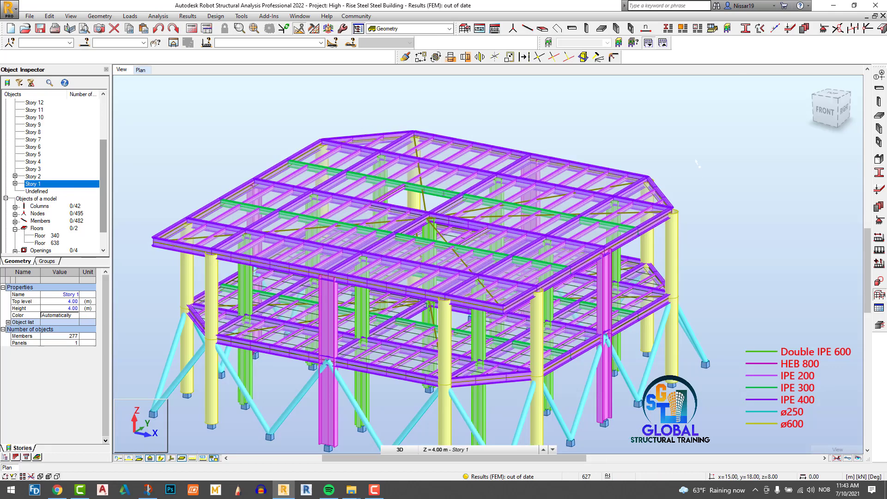
right_click(676, 143)
left_click(678, 143)
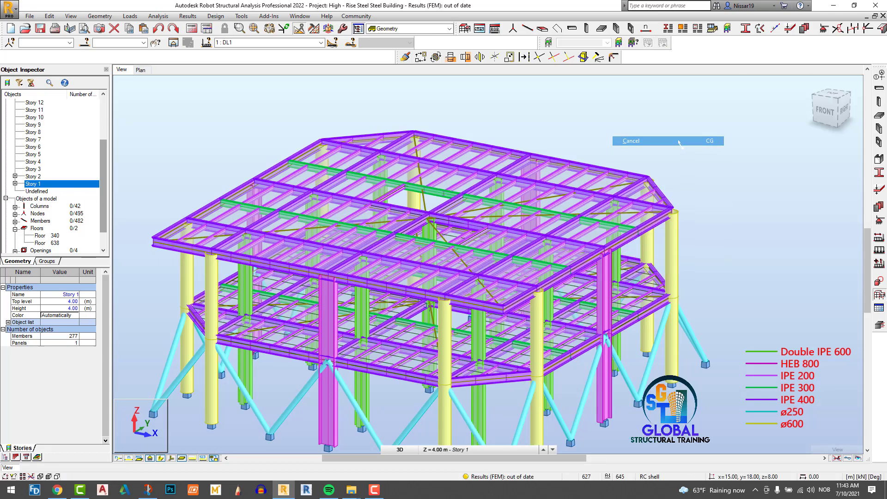
- Delete the three diagonal IPE 400 edge beams between (0, 15) and (3, 18) in the Story 2 plan
scroll(680, 146, "down", 1)
left_click(144, 71)
scroll(416, 212, "up", 3)
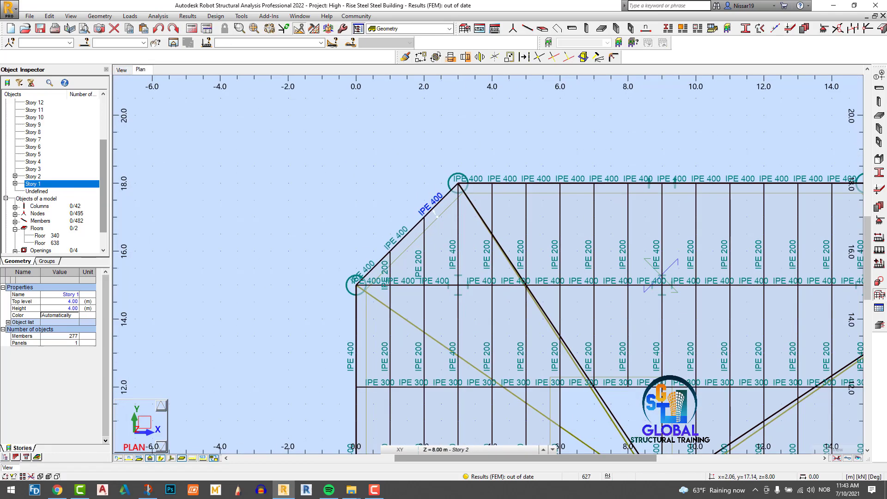
key("Delete")
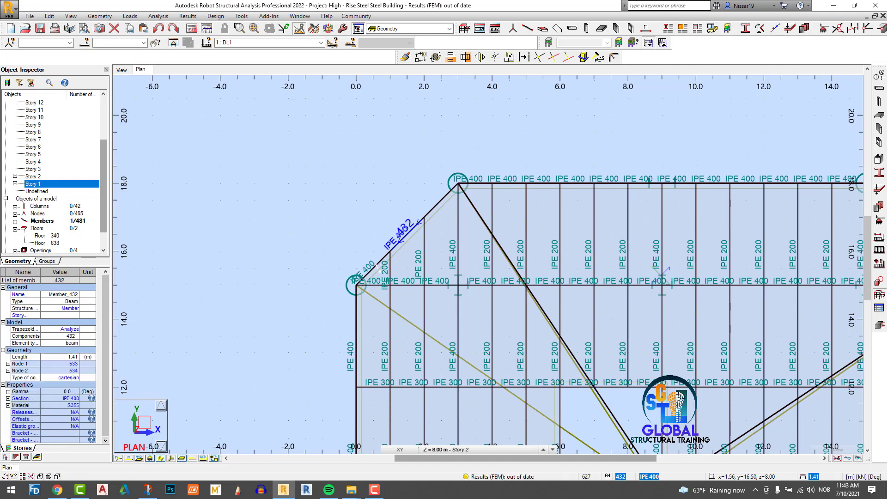
scroll(284, 205, "down", 7)
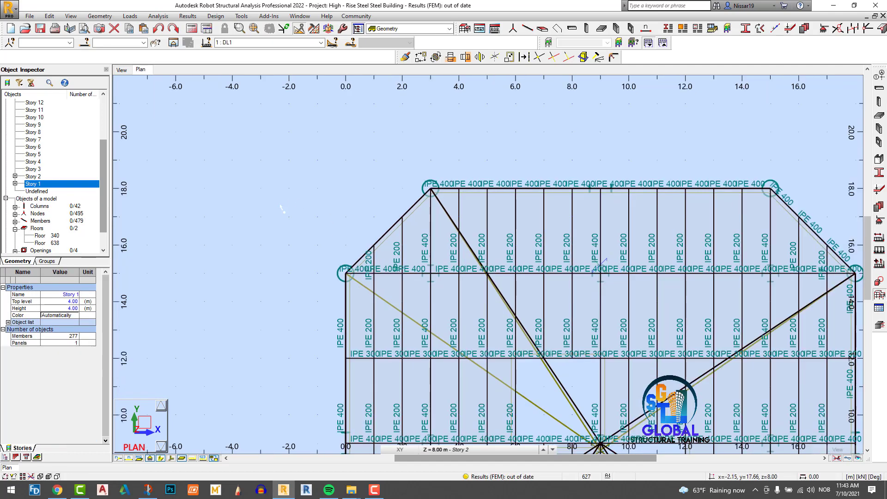
- Delete the three diagonal IPE 400 edge beams between (15, 18) and (18, 15) in the Story 2 plan
scroll(494, 199, "up", 11)
left_click(398, 263)
key("Delete")
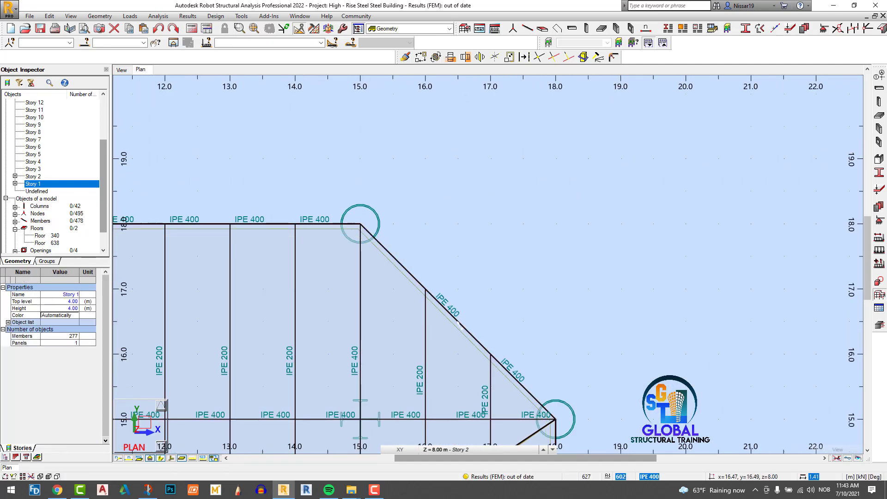
left_click(452, 318)
key("Delete")
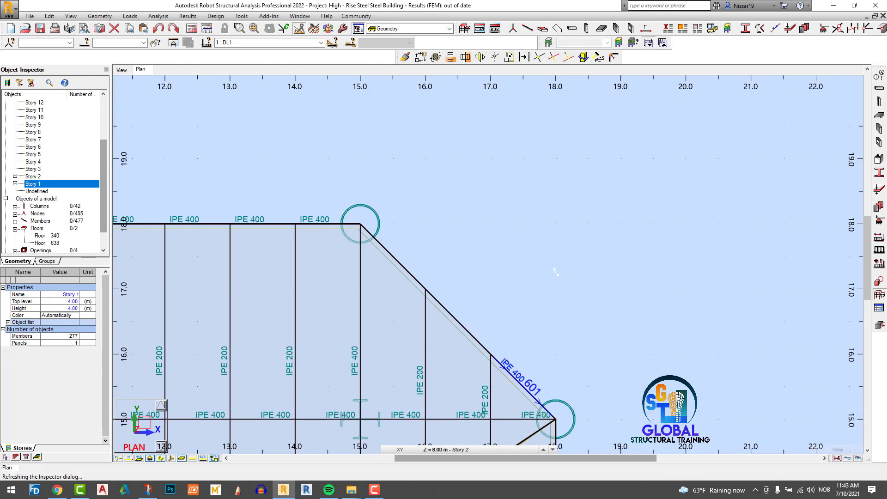
key("Delete")
- Add two IPE 400 steel beams squaring the corner at (0, 18), running to (3, 18) and (0, 15)
scroll(555, 272, "down", 6)
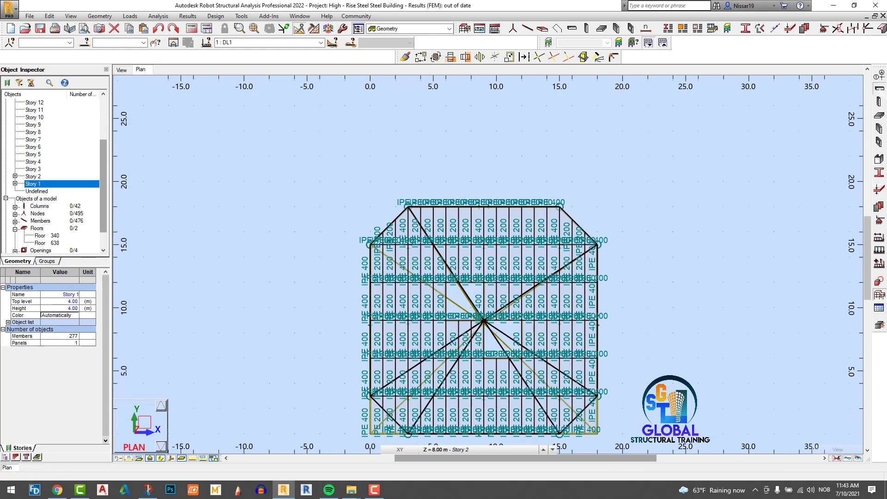
left_click(879, 88)
left_click(408, 206)
left_click(370, 206)
scroll(370, 206, "up", 2)
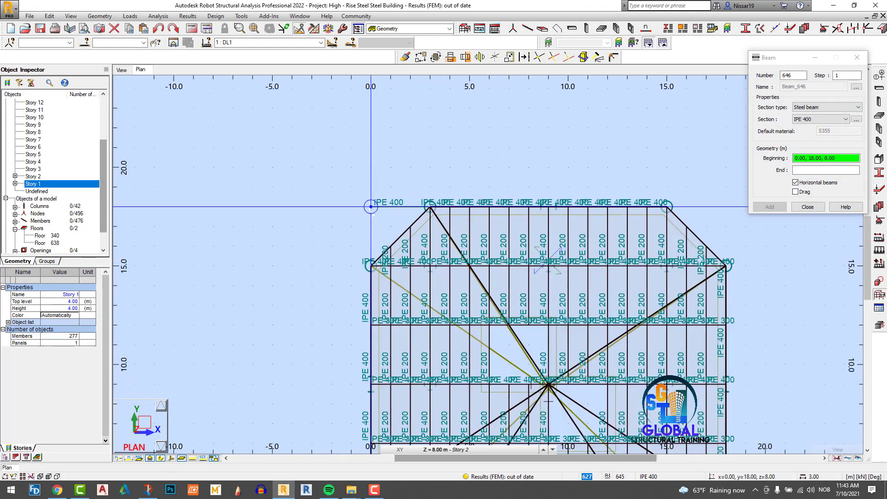
scroll(378, 207, "down", 2)
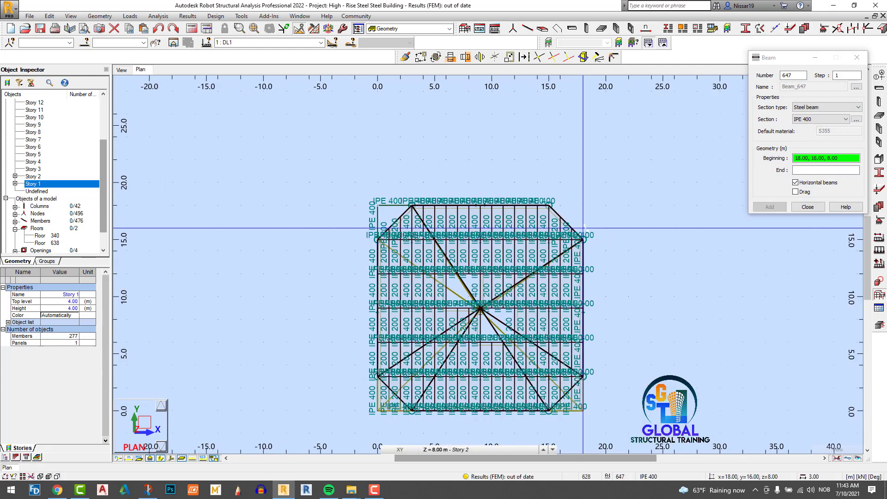
- Add two IPE 400 steel beams squaring the corner at (18, 18), running to (15, 18) and (18, 15)
left_click(548, 206)
scroll(595, 230, "up", 3)
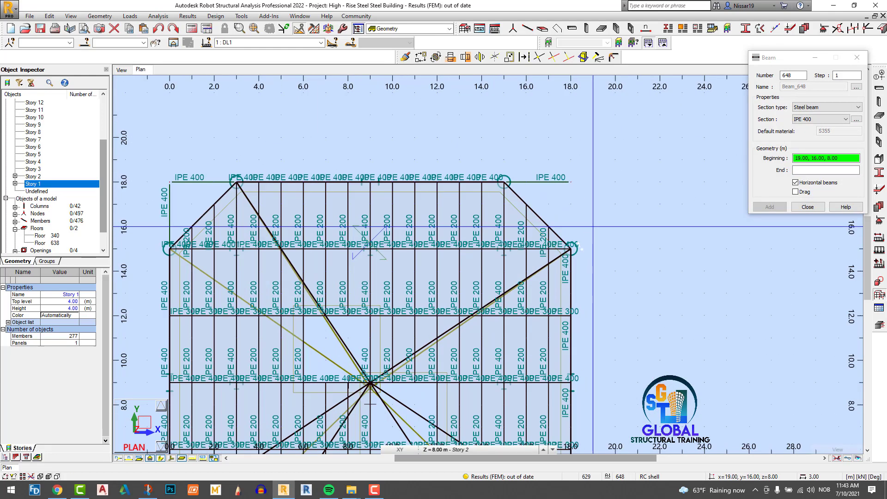
left_click(572, 249)
left_click(572, 183)
left_click(808, 206)
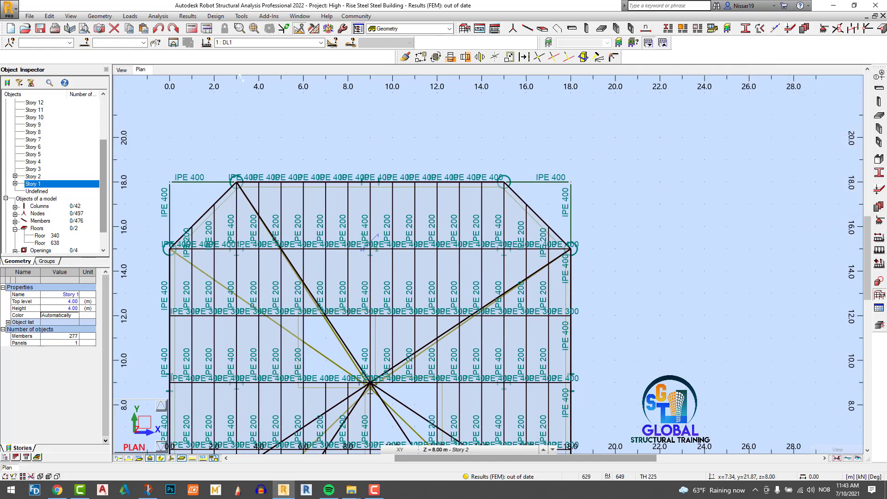
- In the 3D view, extend the two short IPE 200 secondary beams near (18, 18) to the new edge beam 647
left_click(120, 71)
scroll(670, 169, "up", 6)
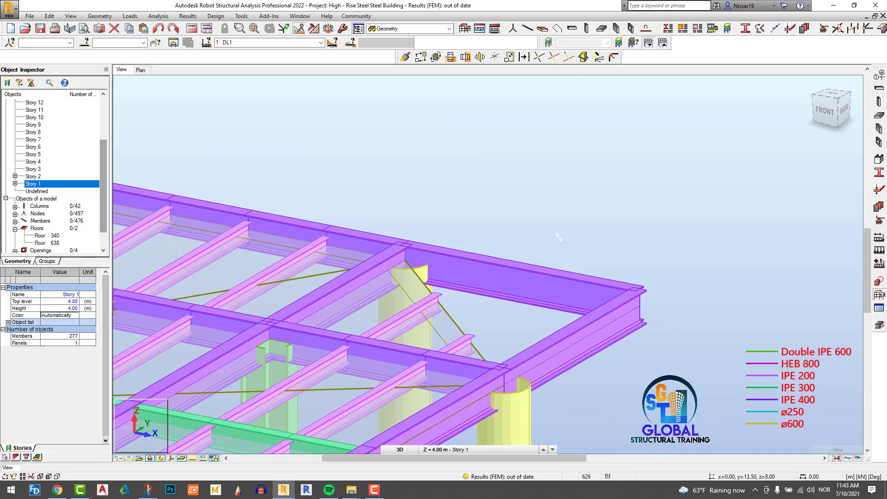
left_click(537, 276)
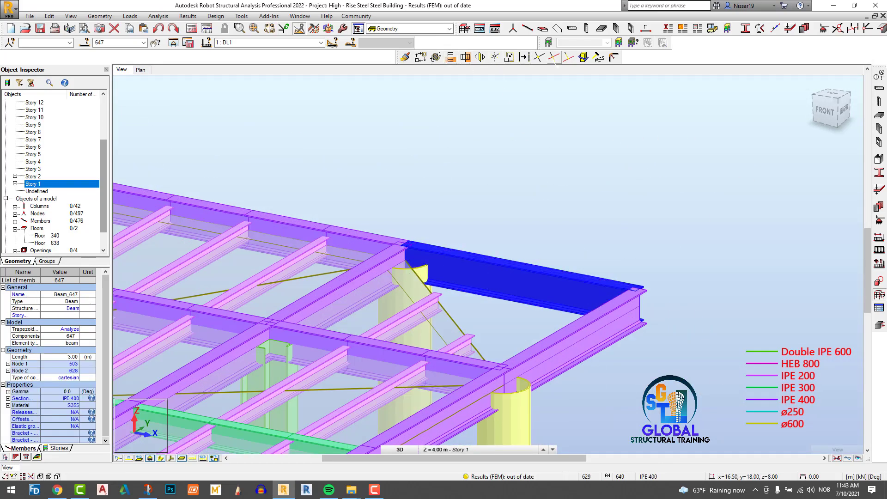
left_click(554, 58)
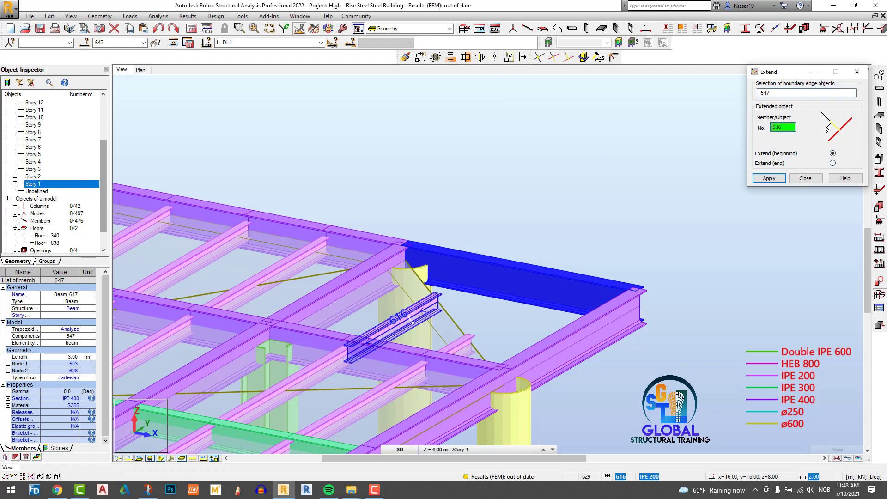
left_click(410, 316)
left_click(788, 130)
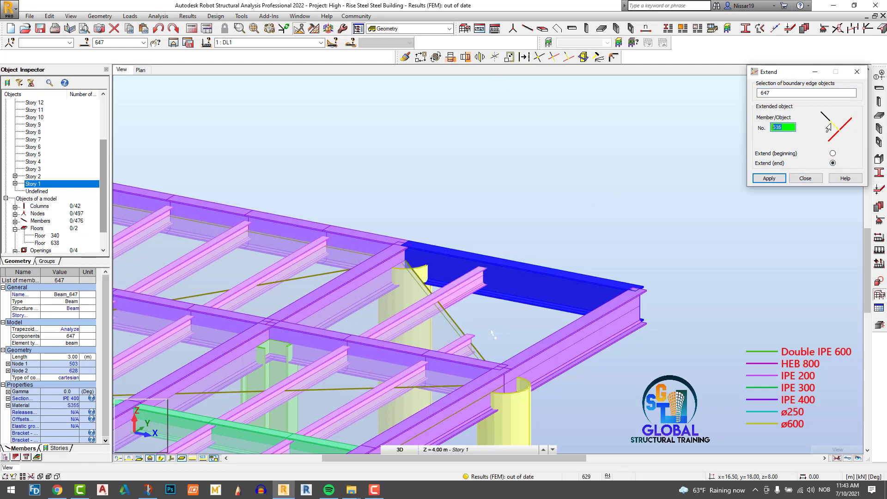
left_click(456, 347)
scroll(589, 223, "down", 3)
scroll(564, 224, "down", 3)
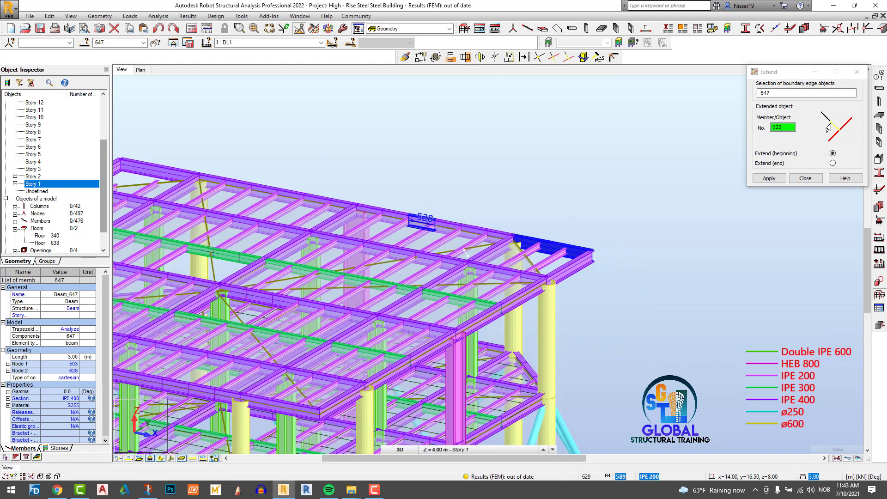
scroll(273, 159, "up", 5)
left_click(223, 205)
left_click(530, 210)
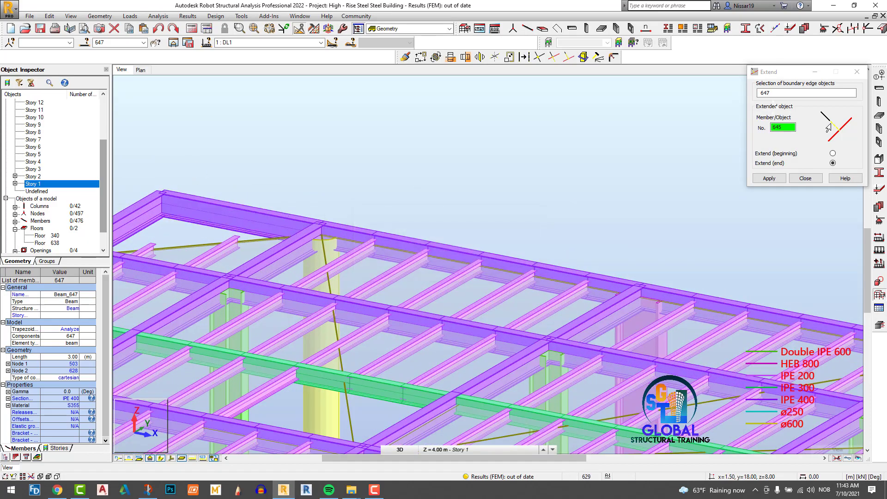
left_click(857, 71)
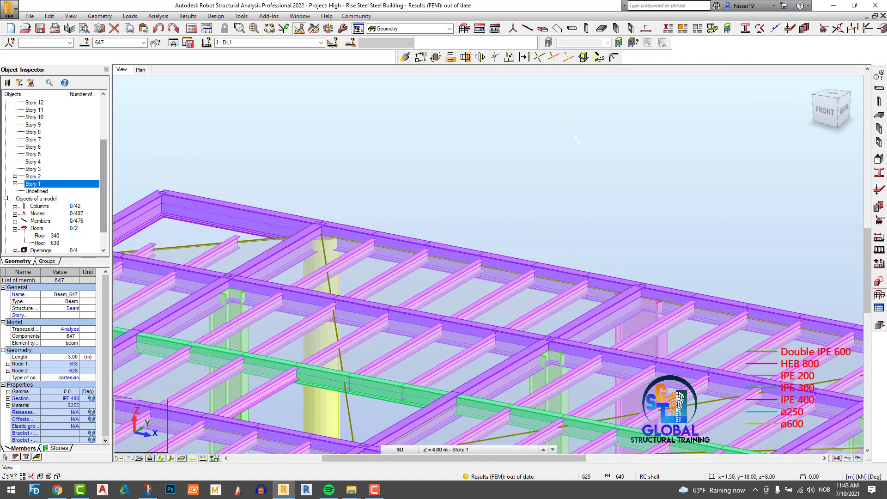
- Extend the two short IPE 200 secondary beams near (0, 18) to the new edge beam 645
scroll(341, 222, "up", 4)
left_click(342, 222)
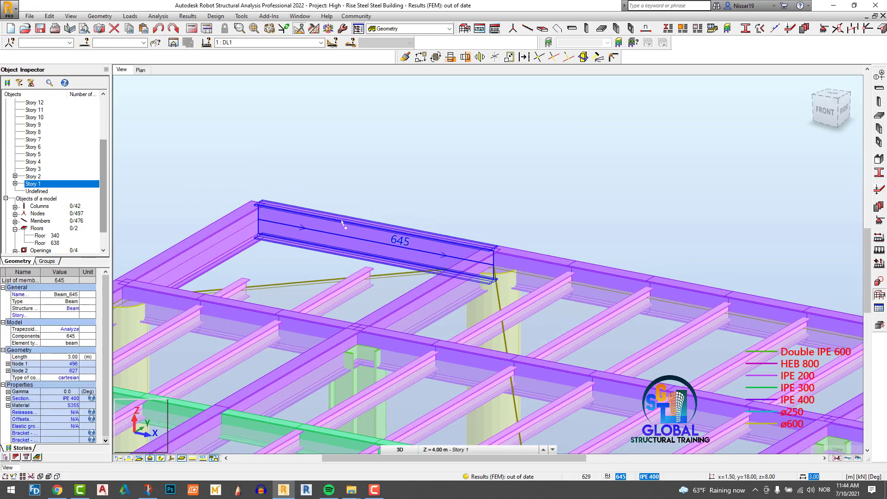
left_click(570, 58)
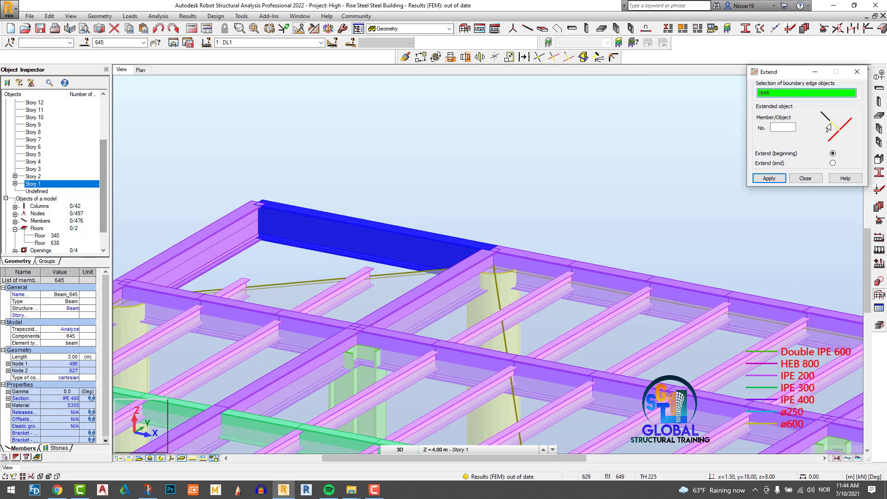
left_click(241, 293)
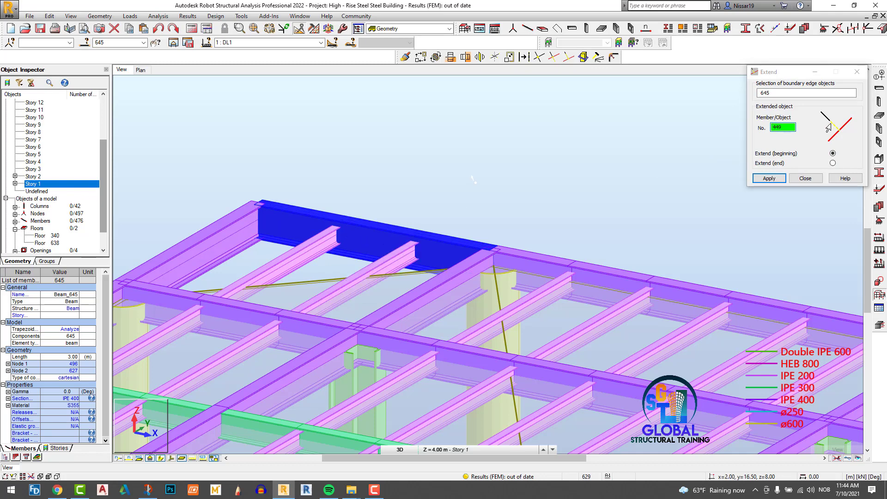
- In the Story 2 plan, reshape floor panel 638 so it fills the squared corner at (18, 18)
left_click(140, 69)
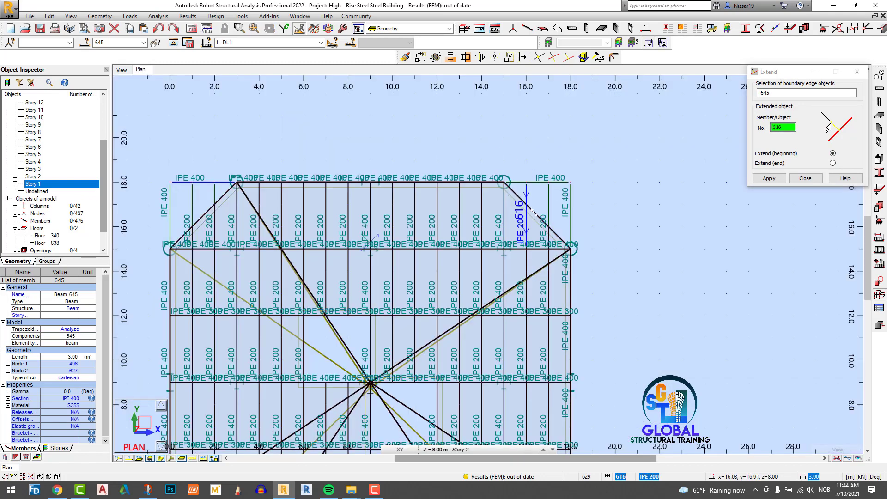
left_click(531, 209)
left_click(528, 206)
left_click(805, 179)
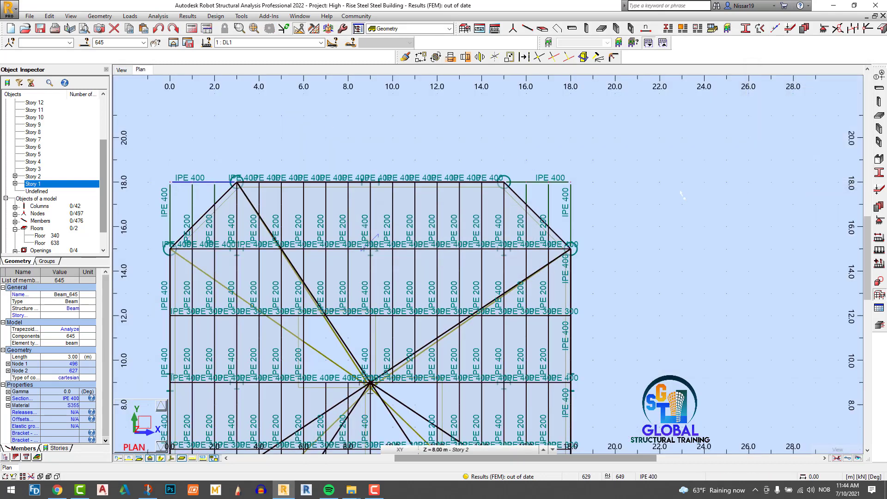
left_click(534, 215)
left_click_drag(532, 210, 603, 214)
left_click_drag(576, 187, 571, 182)
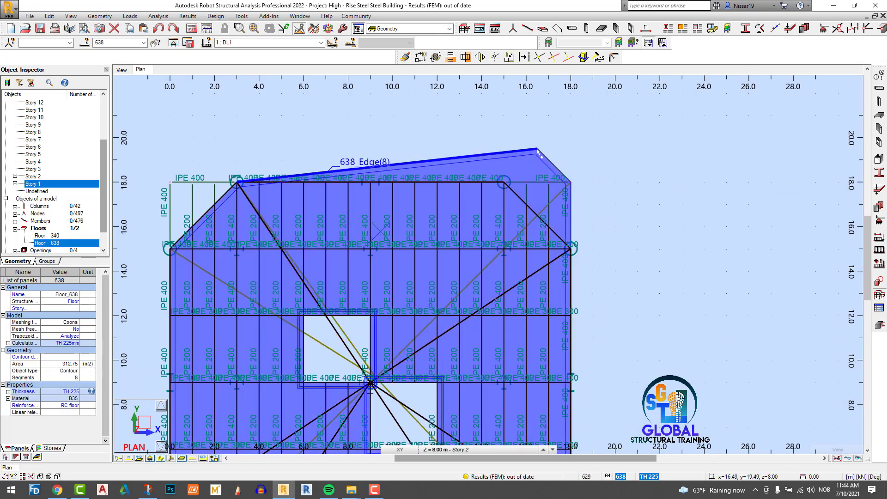
left_click_drag(538, 150, 505, 181)
left_click(634, 165)
- Move the floor panel vertex from (3, 18) to (0, 18) to fill that squared corner
scroll(303, 191, "up", 3)
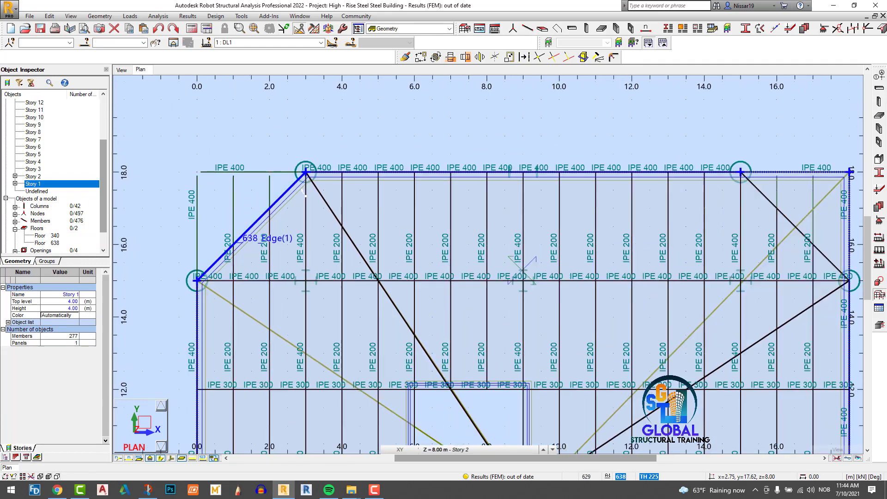
left_click(293, 191)
left_click_drag(306, 172, 197, 173)
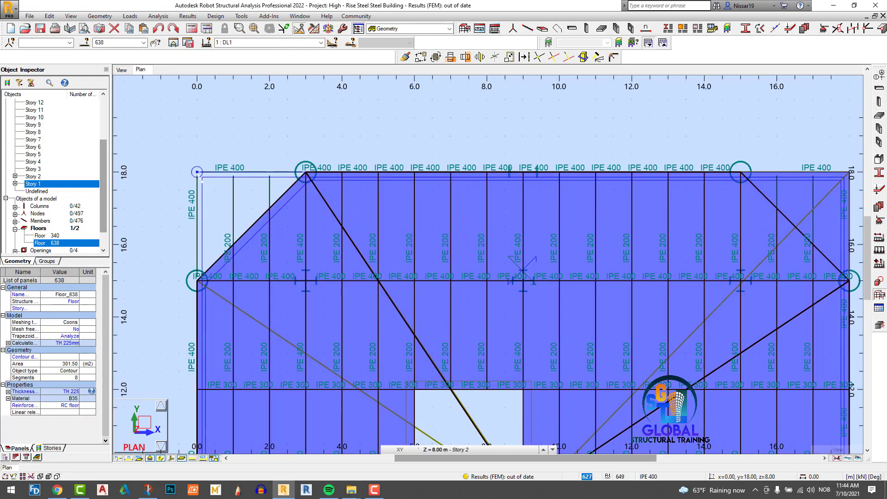
left_click(264, 122)
scroll(264, 121, "down", 3)
- Select all bracing members sharing the ø250 brace's member type and mirror-copy them about the horizontal plane at 4.00 m
left_click(123, 70)
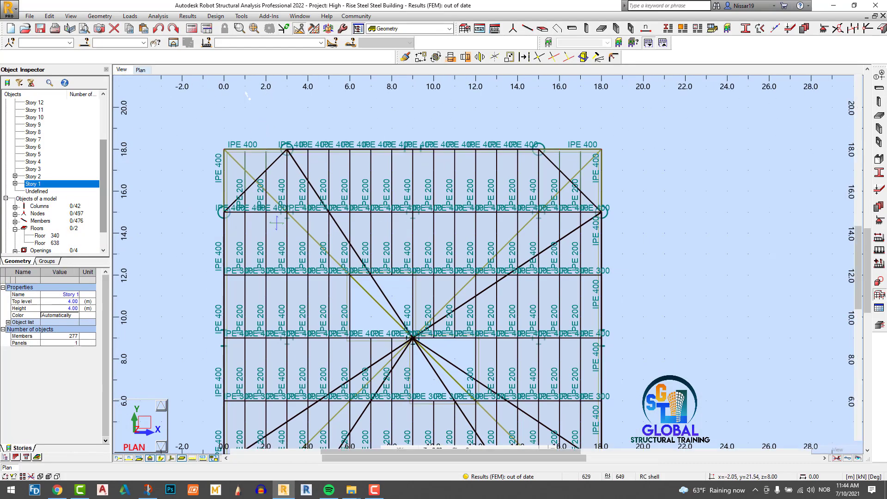
scroll(435, 125, "down", 5)
scroll(559, 134, "up", 1)
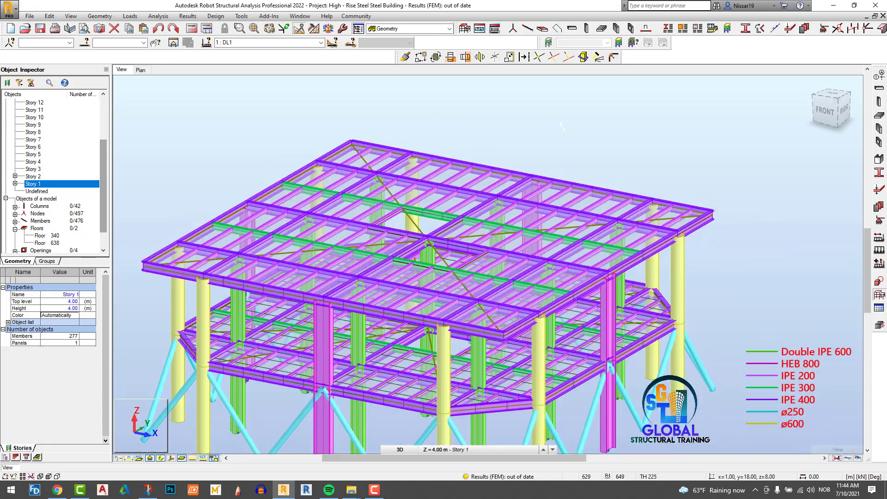
scroll(562, 135, "down", 1)
middle_click_drag(633, 142, 669, 149, "shift")
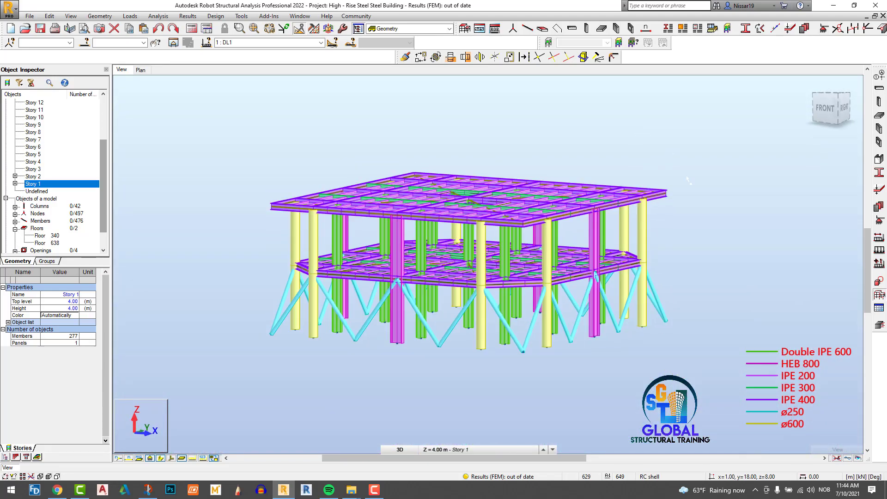
scroll(541, 363, "up", 2)
left_click(531, 318)
right_click(530, 318)
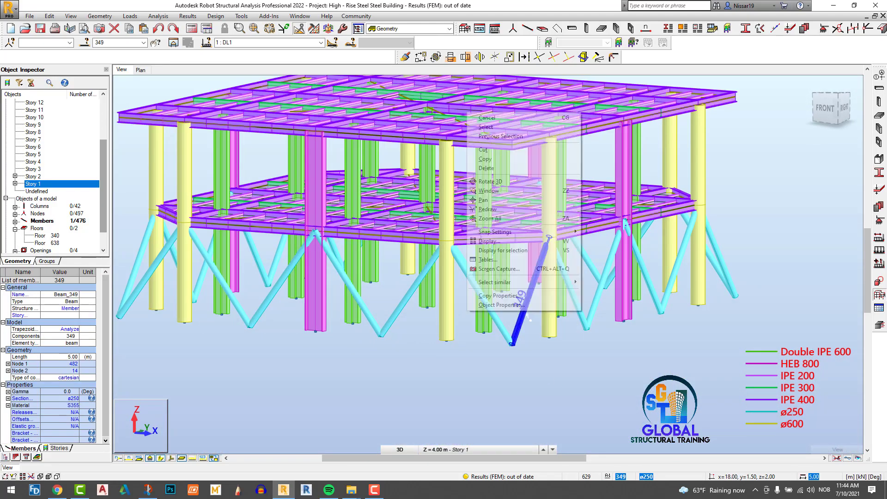
mouse_move(563, 282)
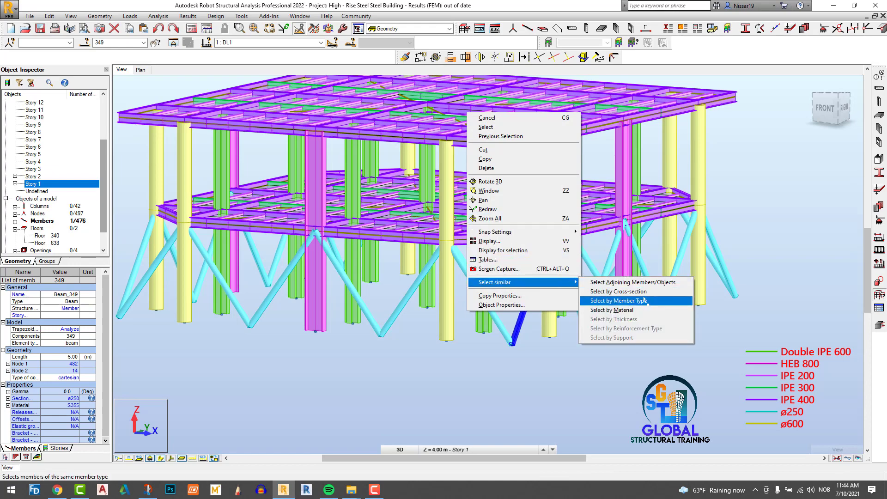
left_click(643, 300)
left_click(822, 111)
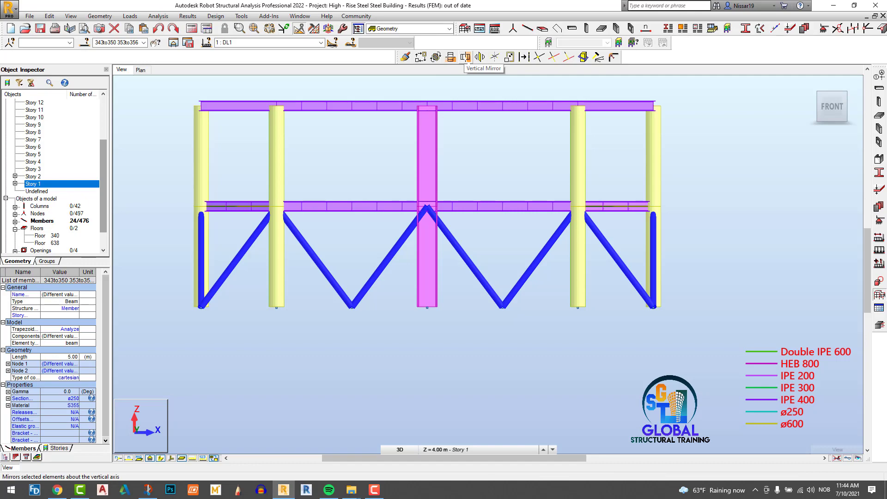
left_click(465, 57)
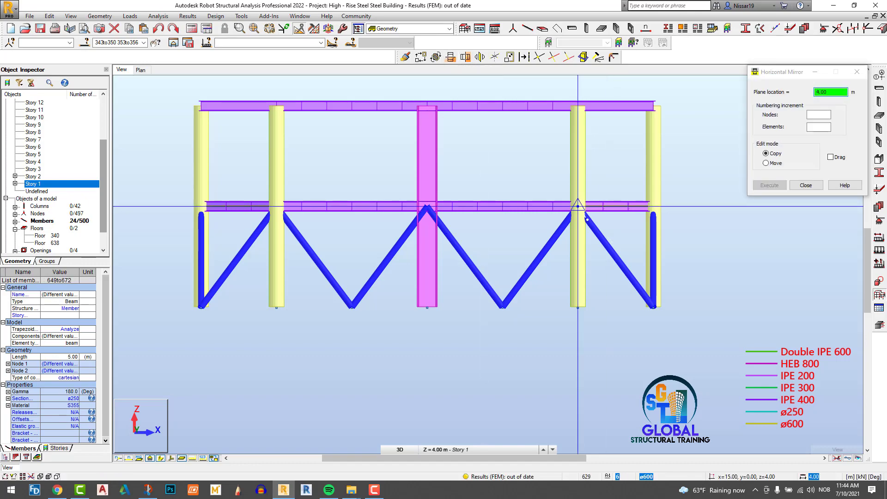
left_click(688, 207)
left_click(806, 185)
- Deselect the mirrored braces and examine the bracing on both stories from several sides in 3D
middle_click_drag(809, 251, 750, 291, "shift")
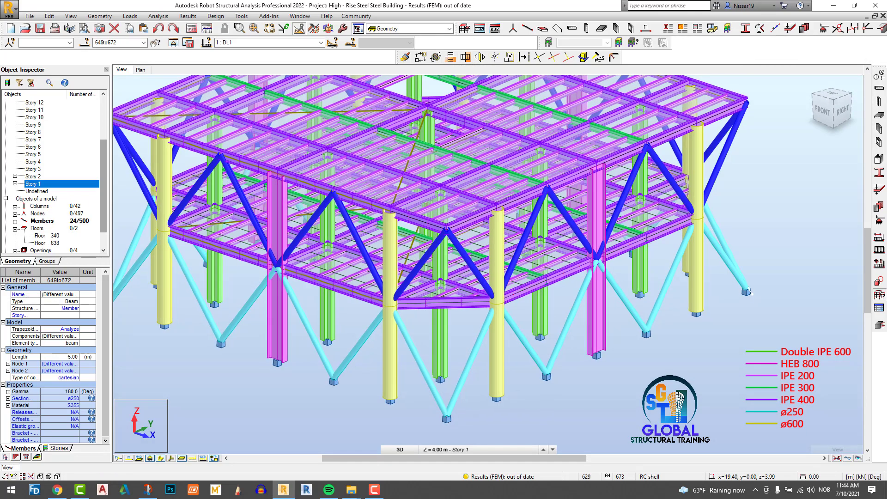
scroll(497, 235, "down", 3)
left_click(705, 258)
scroll(705, 259, "up", 2)
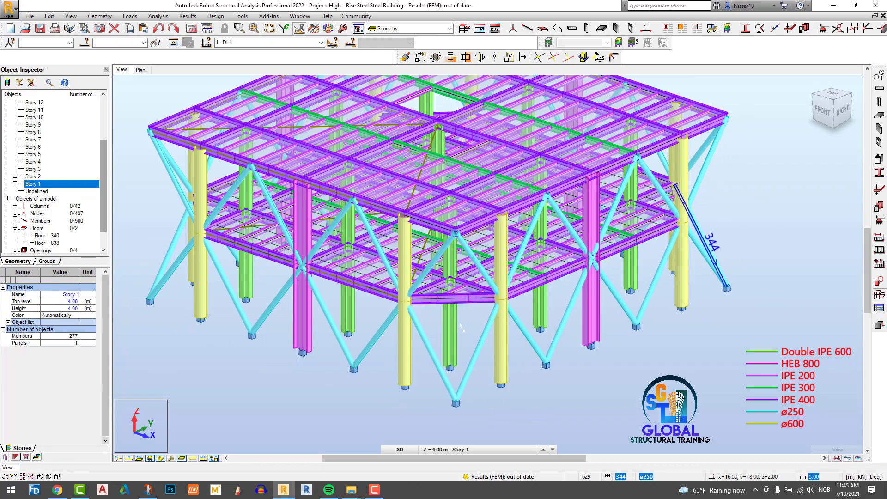
scroll(705, 259, "down", 2)
middle_click_drag(705, 259, 373, 376, "shift")
scroll(294, 347, "up", 2)
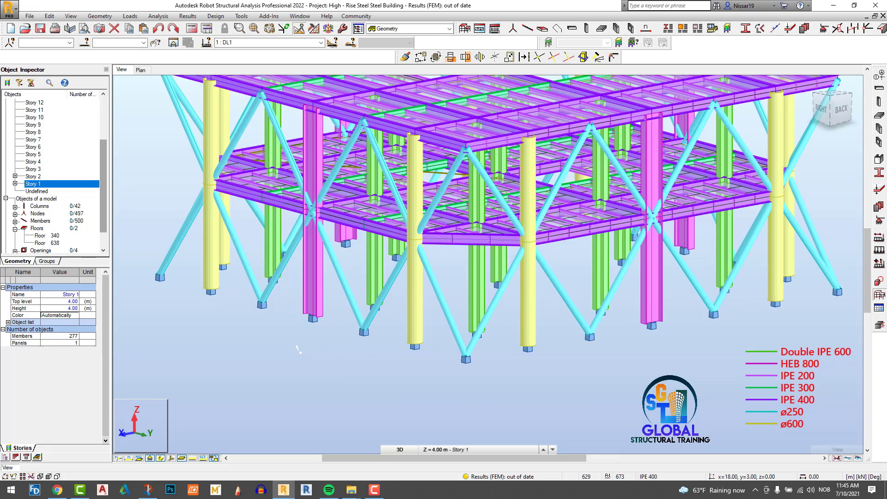
- Turn off the display of member section shapes and support symbols in the 3D view
scroll(297, 347, "down", 2)
scroll(392, 356, "down", 1)
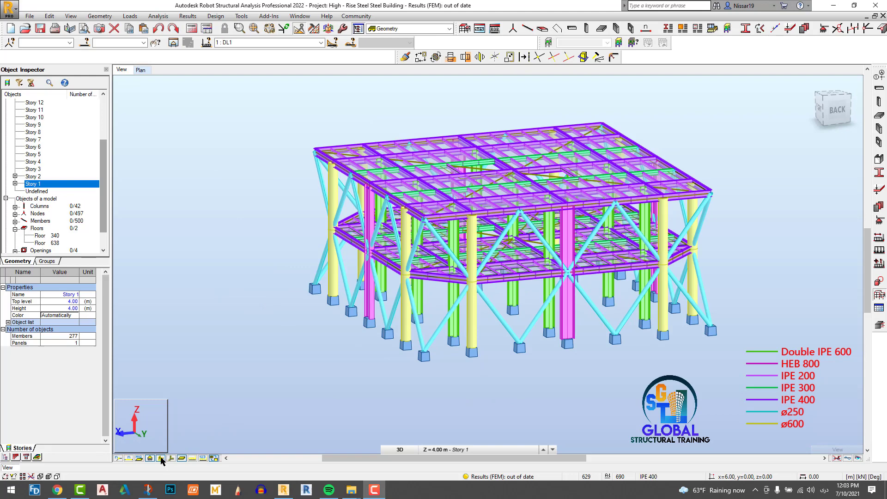
left_click(161, 458)
scroll(443, 416, "up", 1)
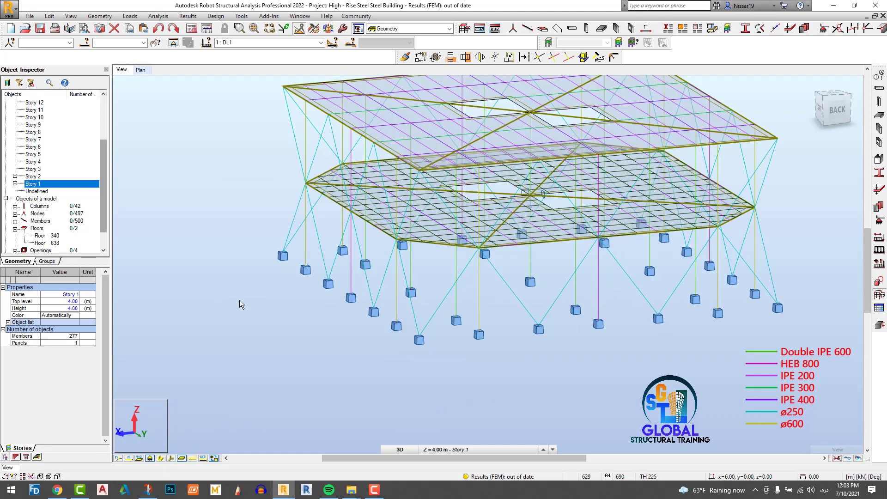
left_click(150, 458)
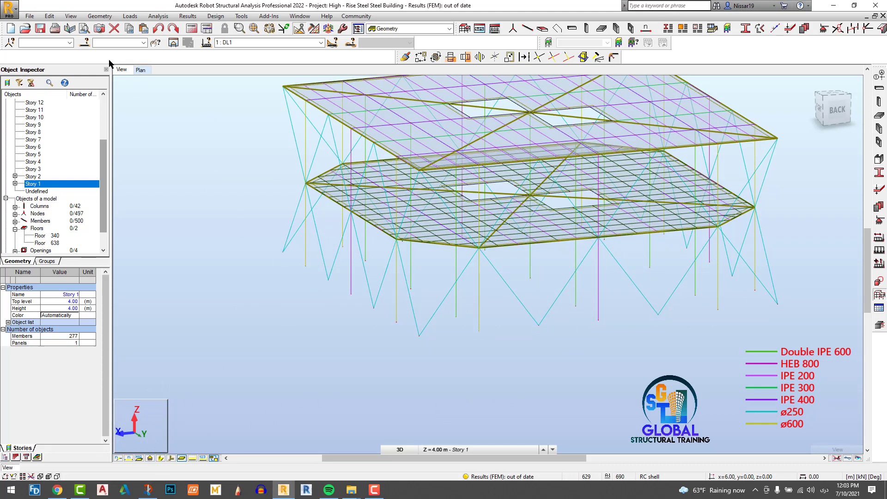
- Start two-way contour claddings and draw an inverted triangular one on the chamfered corner, through (18, 18, 0) and (15, 18, 4)
left_click(109, 17)
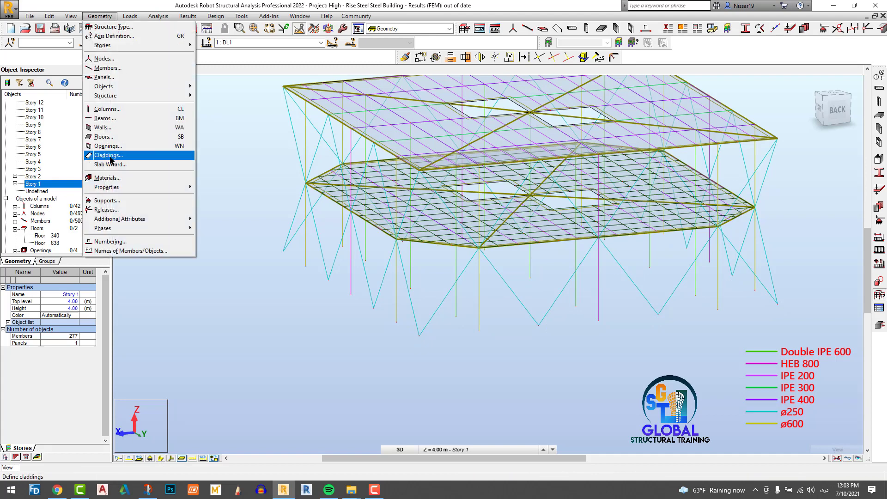
left_click(121, 151)
left_click(397, 238)
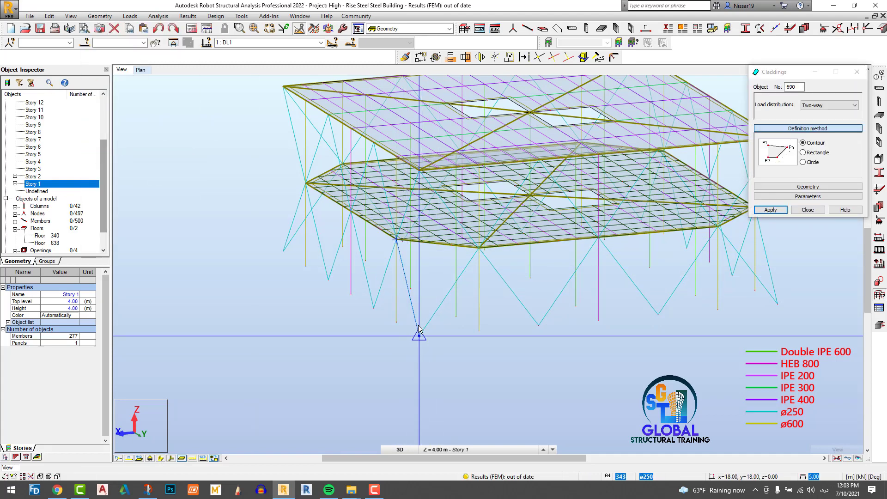
left_click(419, 336)
left_click(479, 248)
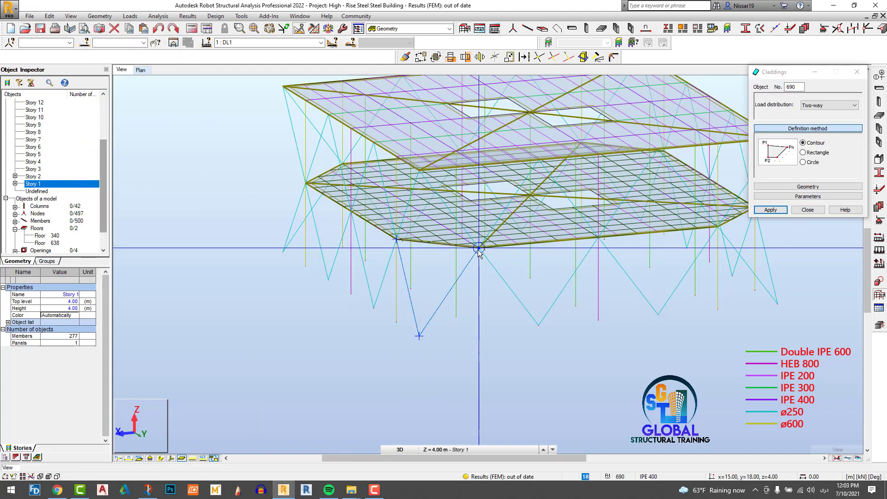
left_click(396, 239)
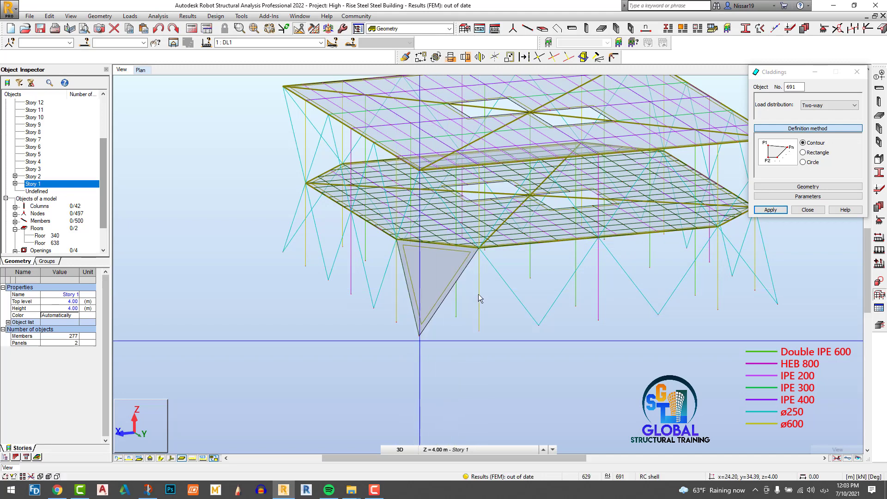
- Add two triangular claddings on the y = 18 face, one on each side of the x = 15 column, between x = 18 and x = 12
left_click(473, 255)
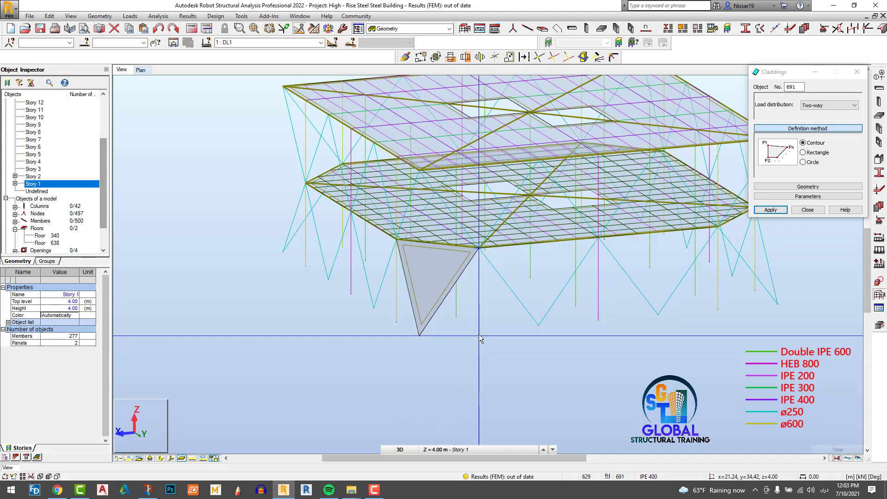
left_click(419, 336)
left_click(479, 330)
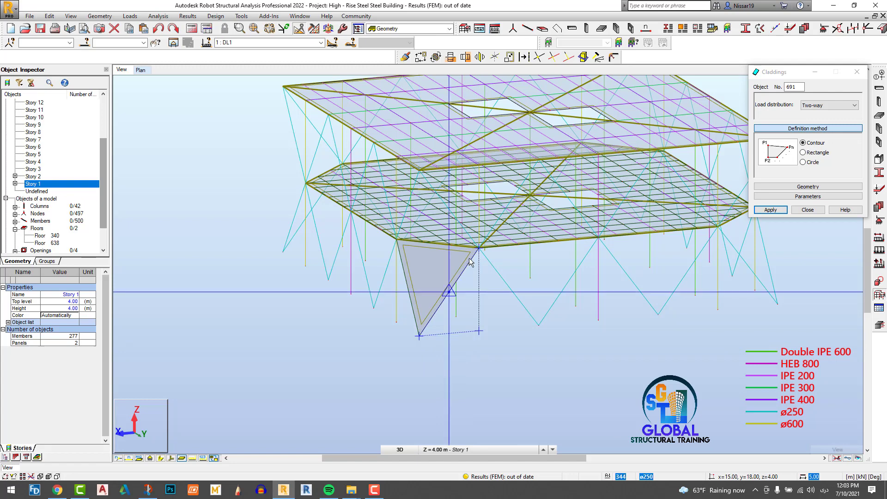
left_click(479, 248)
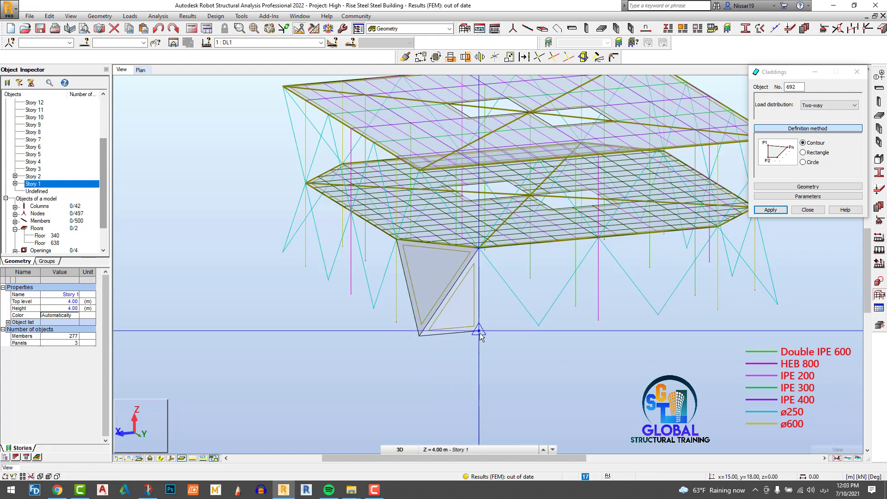
left_click(494, 334)
left_click(539, 325)
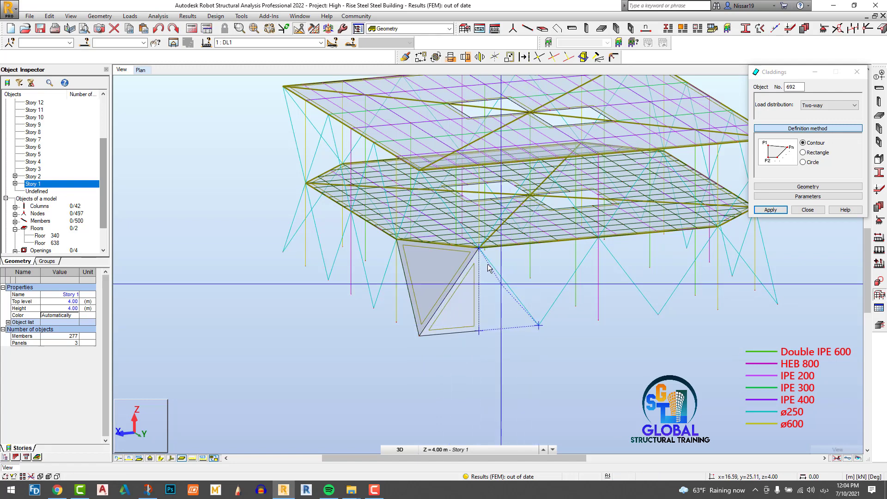
left_click(479, 248)
- On the y = 18 face, add an inverted triangular cladding between x = 15 and x = 9 and an upright one between x = 12 and x = 9
left_click(541, 326)
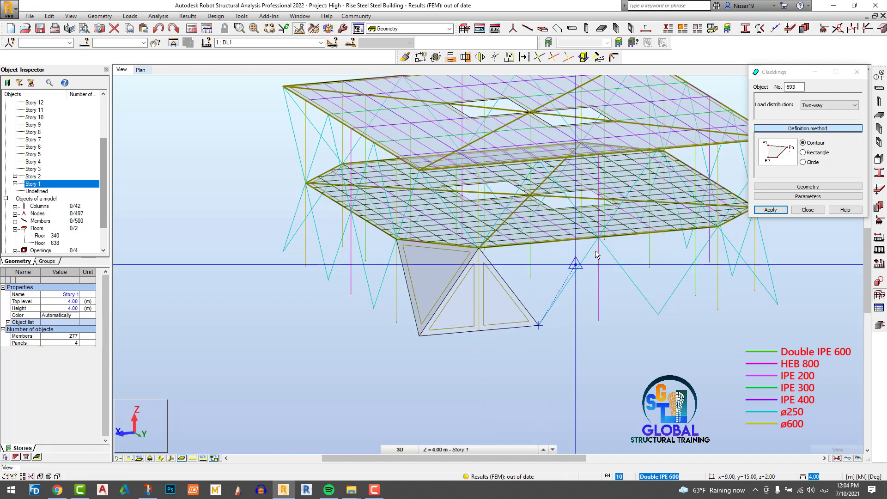
left_click(599, 244)
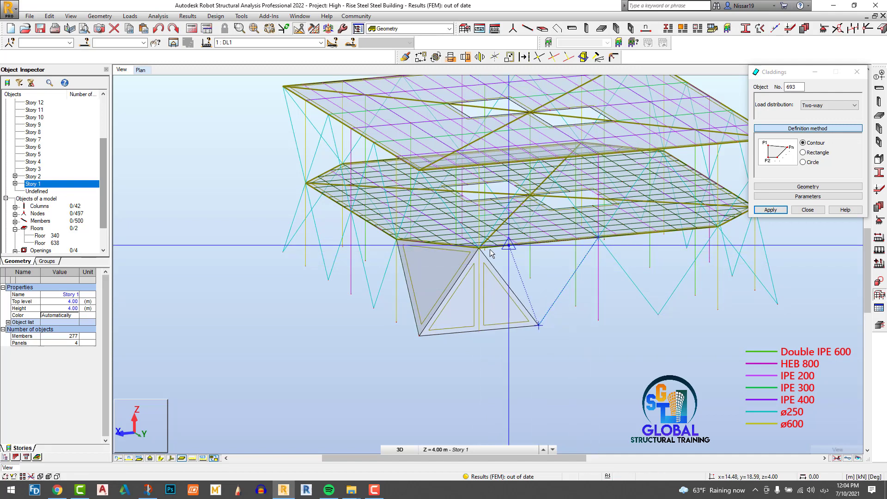
left_click(539, 325)
left_click(576, 330)
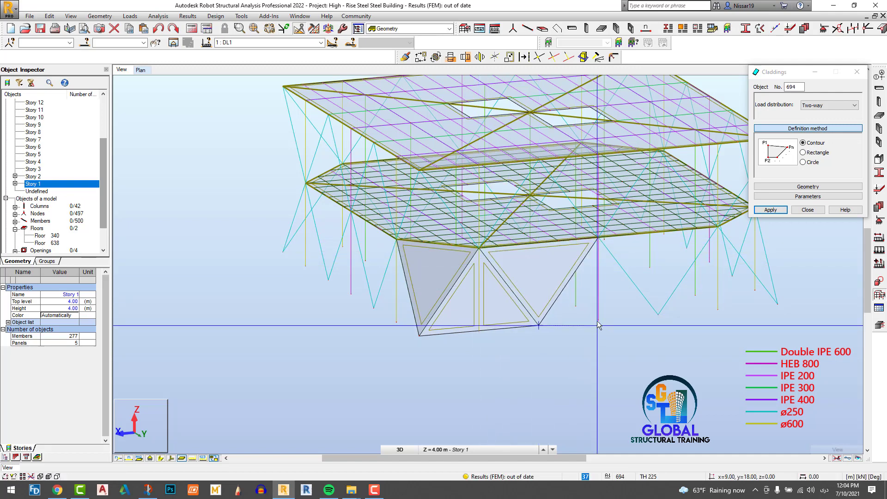
left_click(601, 251)
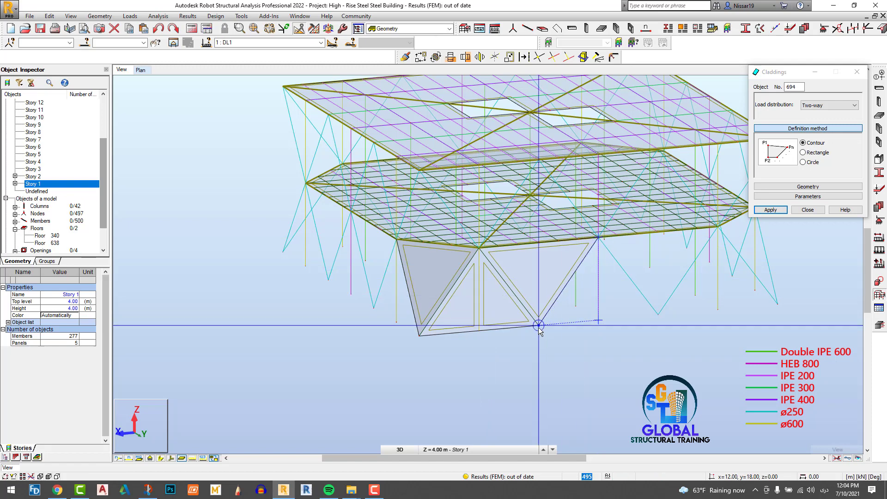
left_click(539, 326)
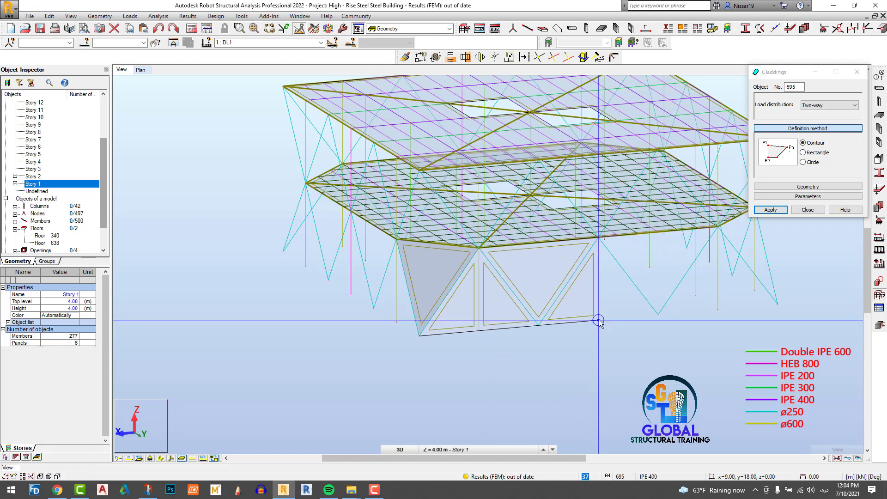
- Continue the y = 18 cladding with an upright triangle from x = 9 to x = 6 and an inverted one from x = 9 to x = 3
left_click(598, 319)
left_click(658, 315)
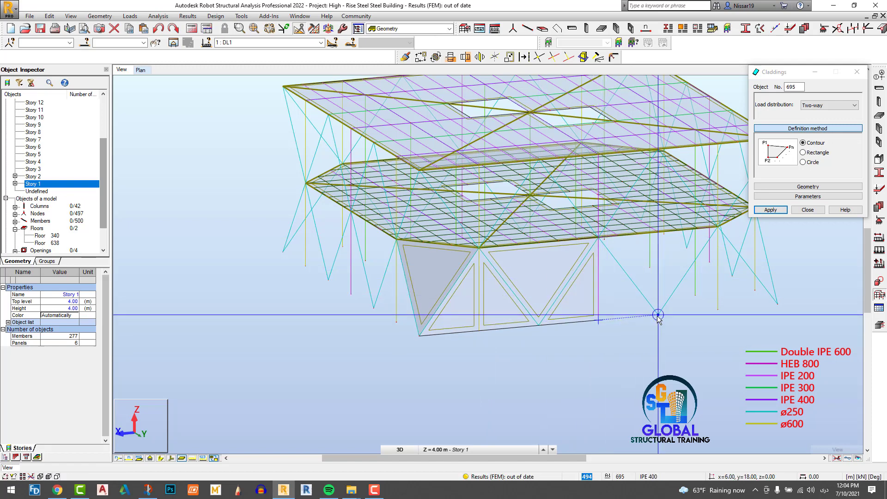
left_click(599, 237)
left_click(598, 319)
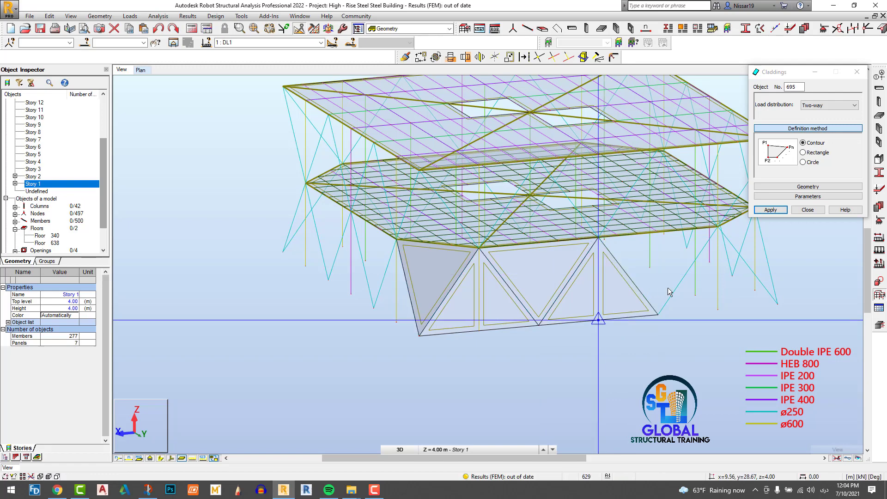
scroll(596, 324, "up", 4)
left_click(580, 328)
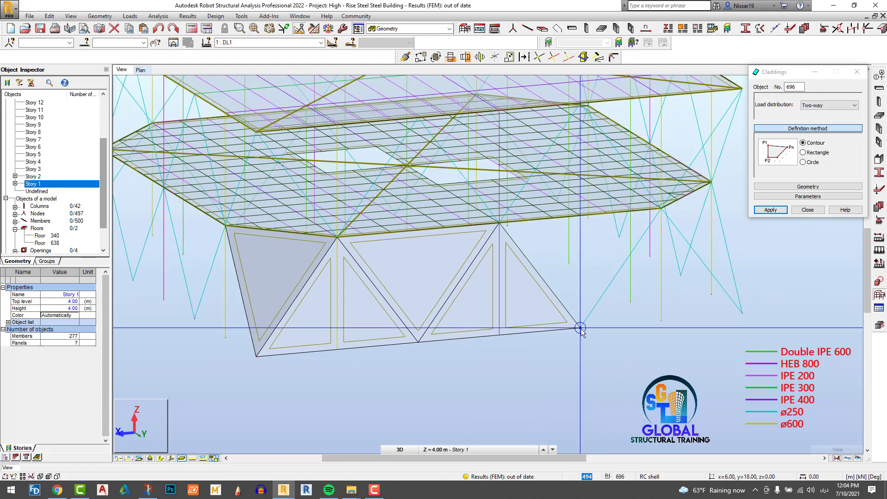
left_click(661, 209)
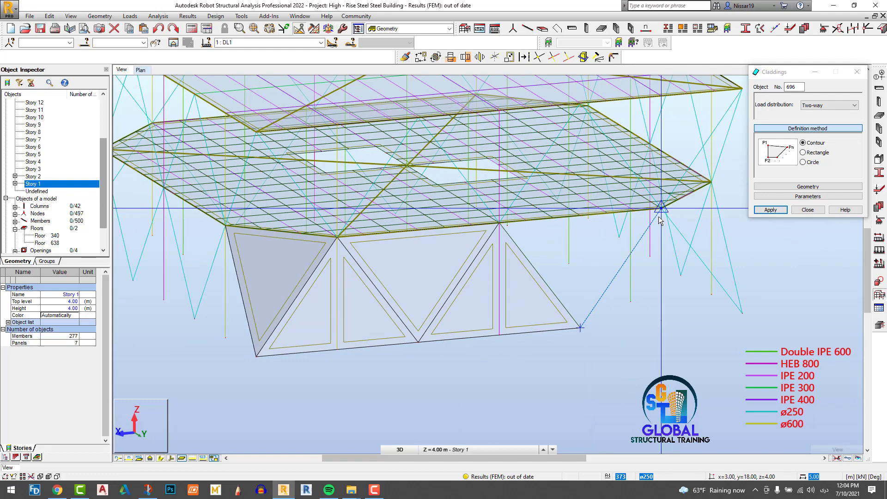
left_click(500, 223)
left_click(580, 327)
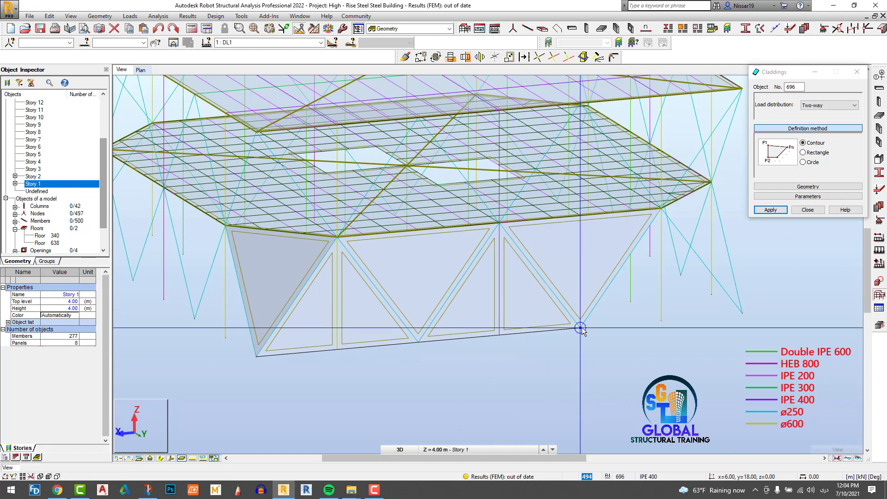
- Add triangular claddings on both sides of the x = 3 column on the y = 18 face, spanning x = 6 to x = 0
left_click(580, 328)
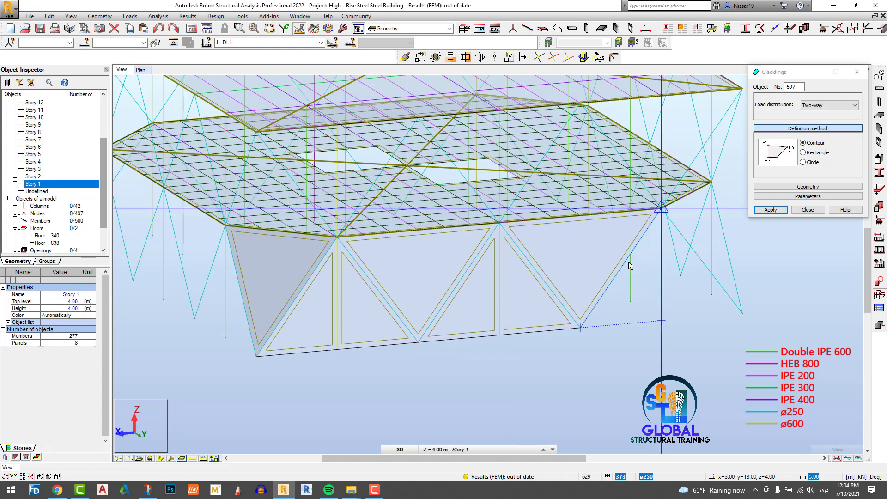
left_click(581, 327)
mouse_move(581, 326)
middle_mouse_down("shift")
mouse_move(618, 332)
mouse_move(646, 364)
mouse_move(634, 366)
middle_mouse_up("shift")
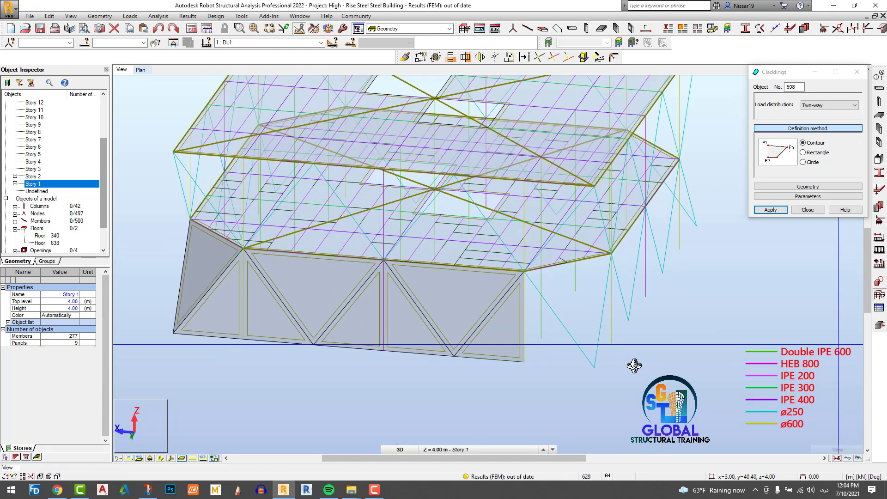
left_click(532, 338)
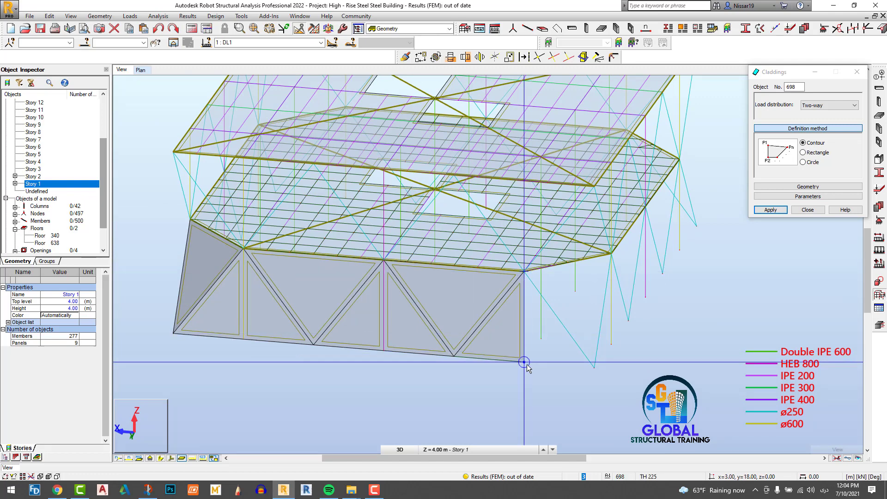
left_click(561, 341)
left_click(525, 276)
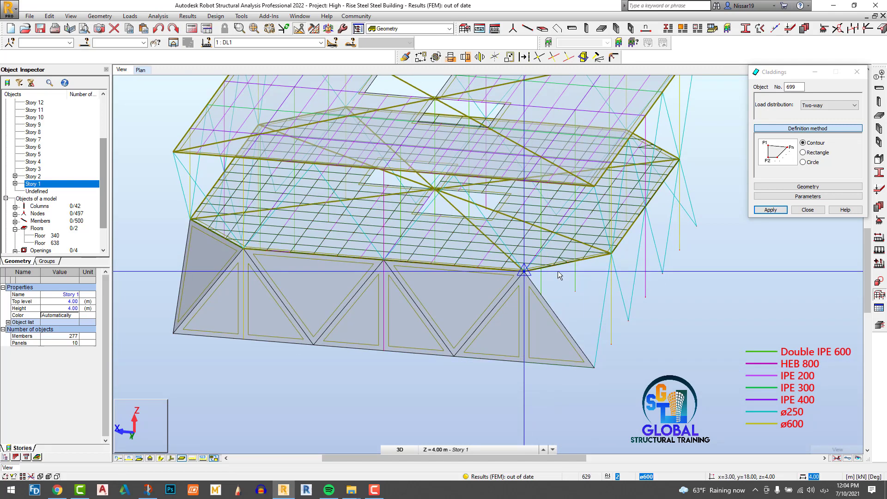
- Draw the inverted triangular cladding on the other chamfered corner through (0, 18, 0) and (3, 18, 4), and finish defining claddings
left_click(607, 300)
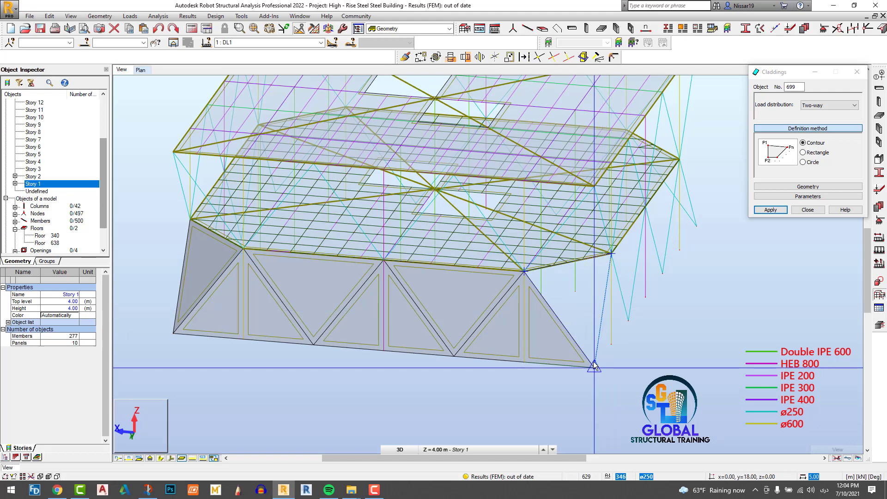
left_click(594, 366)
left_click(535, 276)
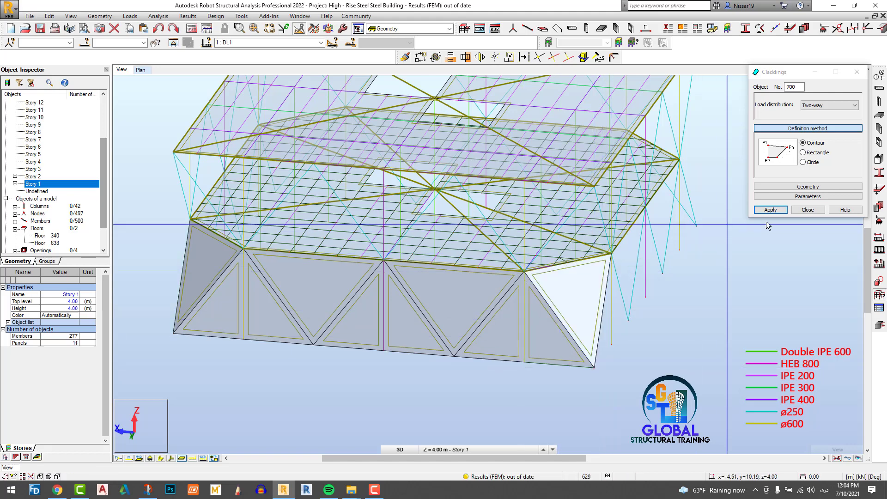
left_click(802, 209)
- Select all ten Story 1 cladding panels, 690 to 699, along the y = 18 face and its two chamfered corners
middle_click_drag(522, 366, 457, 311, "shift")
left_click(456, 303)
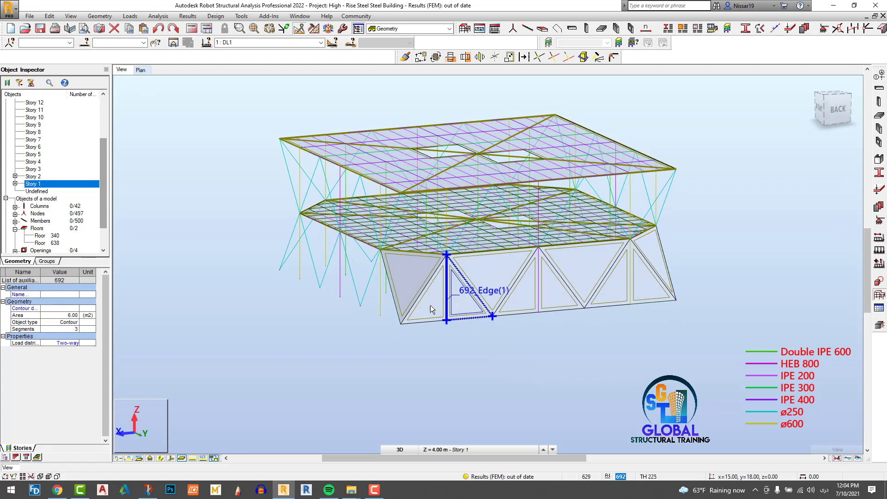
left_click(423, 302, "ctrl")
left_click(409, 279, "ctrl")
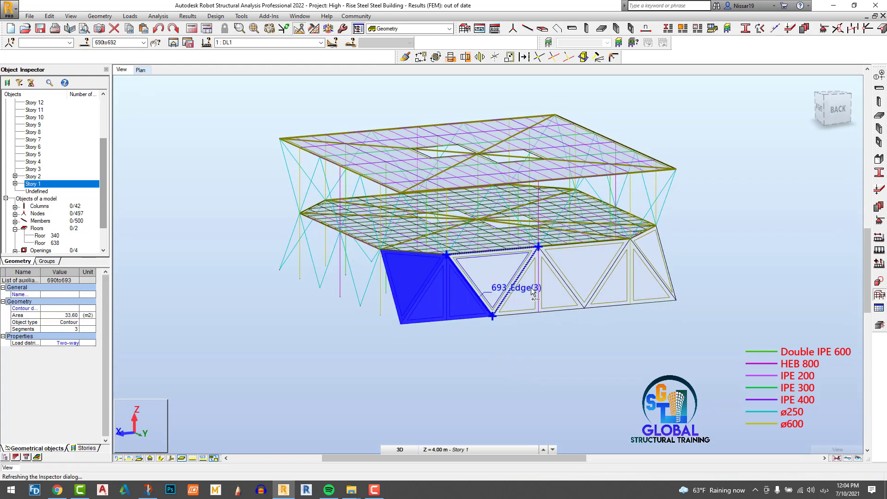
left_click(487, 272, "ctrl")
left_click(525, 291, "ctrl")
left_click(561, 284, "ctrl")
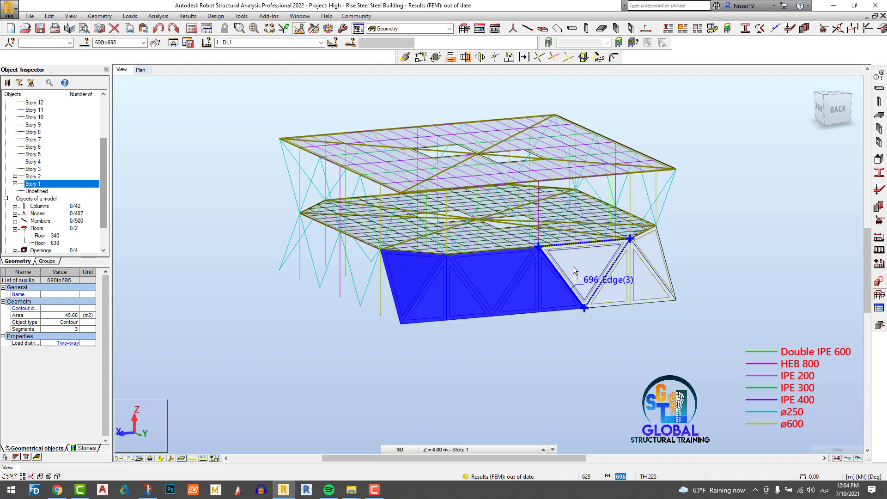
left_click(573, 266, "ctrl")
left_click(612, 292, "ctrl")
left_click(646, 290, "ctrl")
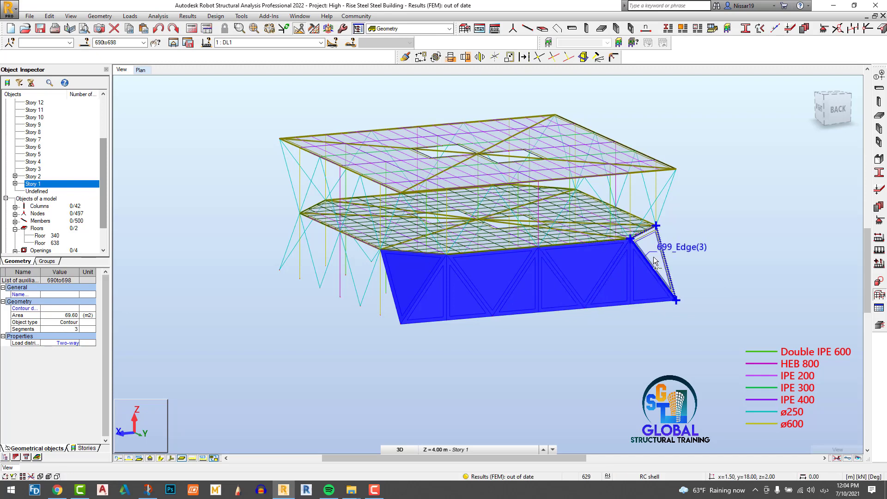
left_click(653, 257, "ctrl")
- Mirror-copy the selected claddings about the vertical XZ plane at 9.00 m
middle_click_drag(464, 386, 499, 386, "shift")
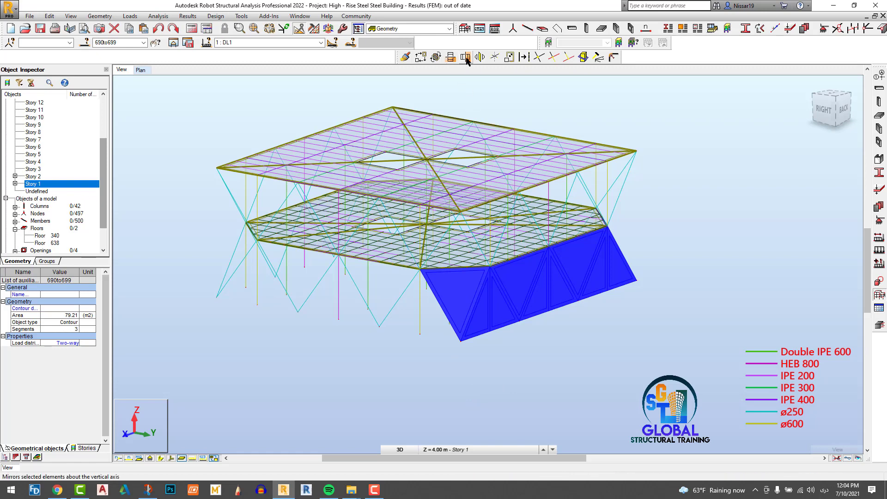
left_click(452, 59)
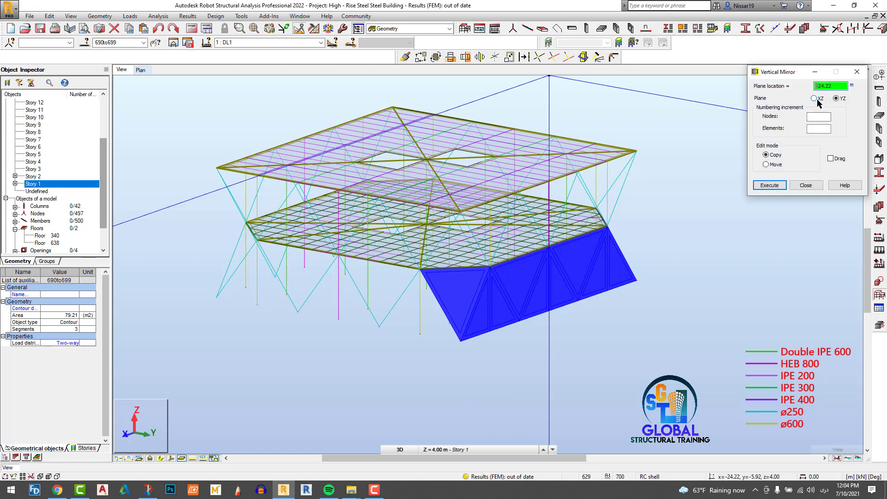
left_click(816, 99)
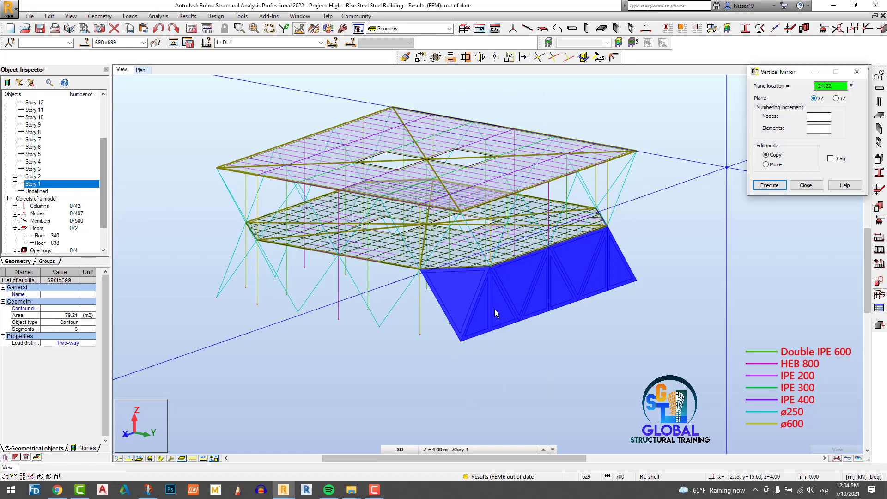
left_click(339, 322)
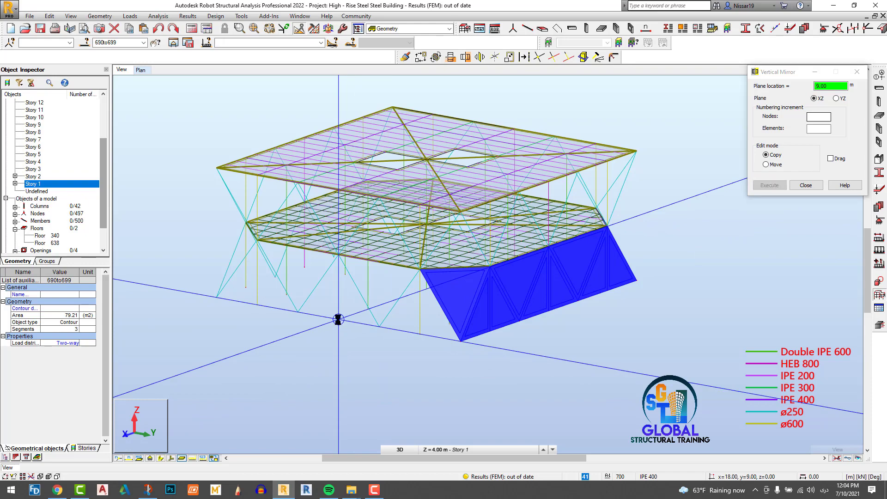
- Finish the vertical mirror copy and clear the selection of the copied claddings
left_click(805, 185)
middle_click_drag(466, 400, 429, 397, "shift")
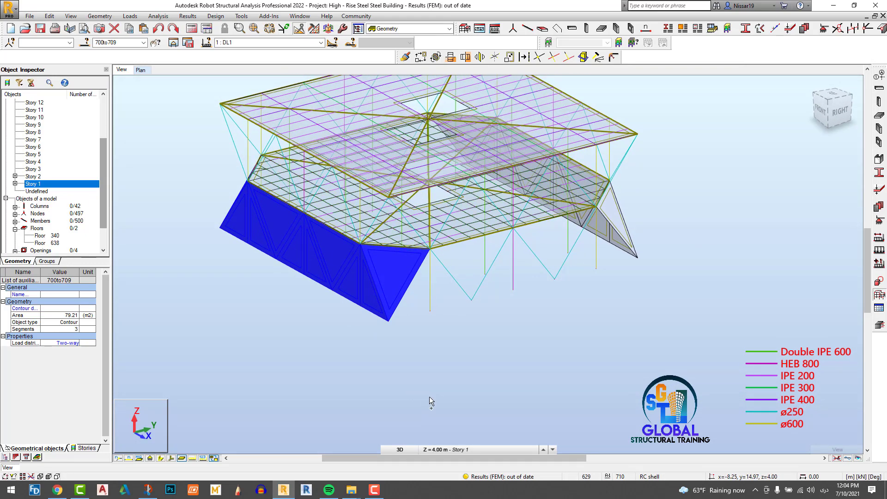
left_click(451, 410)
scroll(453, 412, "down", 2)
scroll(432, 302, "up", 2)
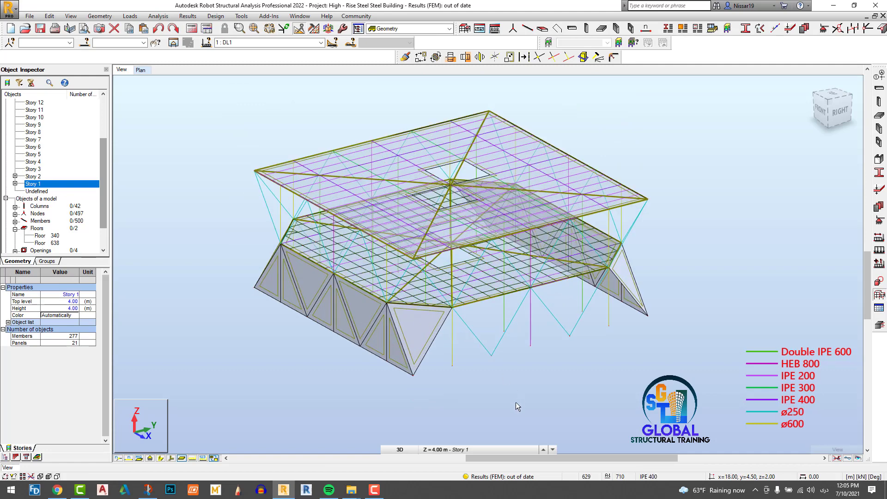
- Add triangular claddings on both sides of the y = 3 column on the x = 18 face, spanning y = 0 to y = 6
left_click(106, 16)
left_click(106, 157)
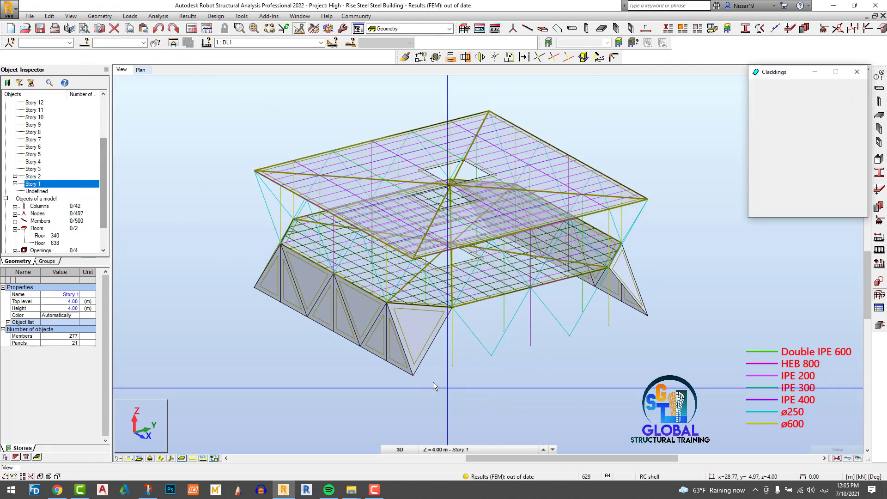
left_click(413, 375)
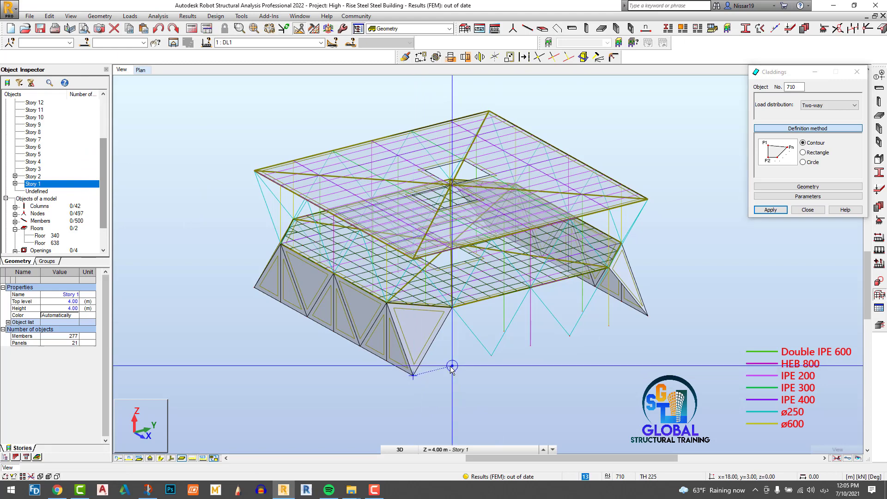
left_click(452, 310)
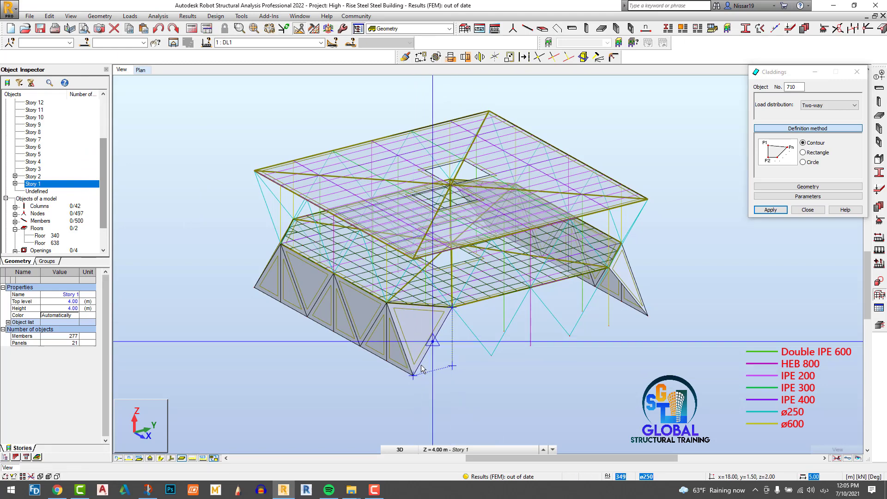
left_click(438, 375)
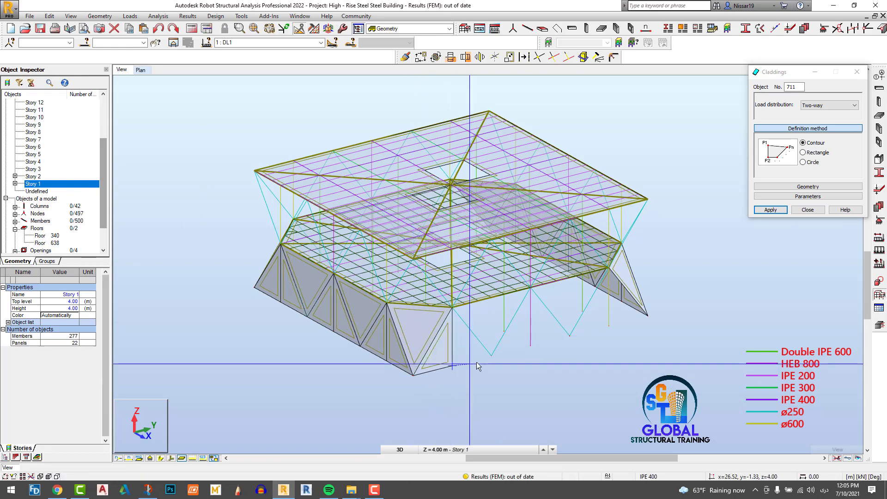
left_click(453, 306)
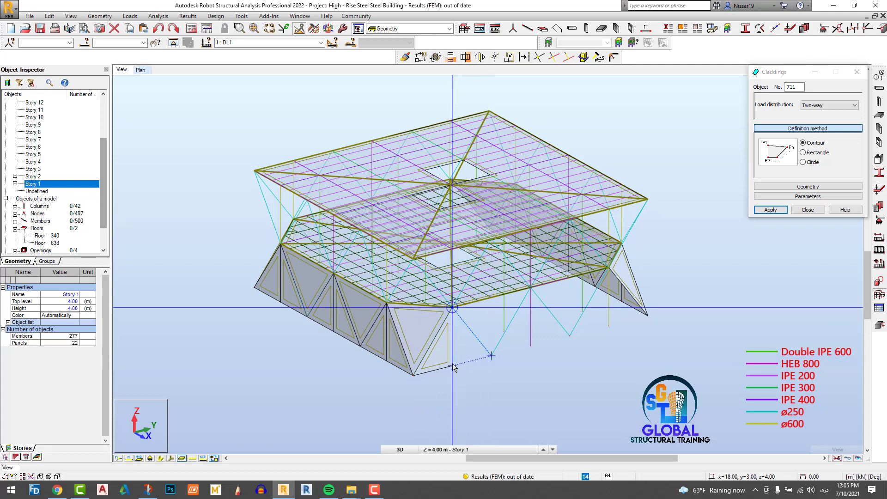
left_click(452, 366)
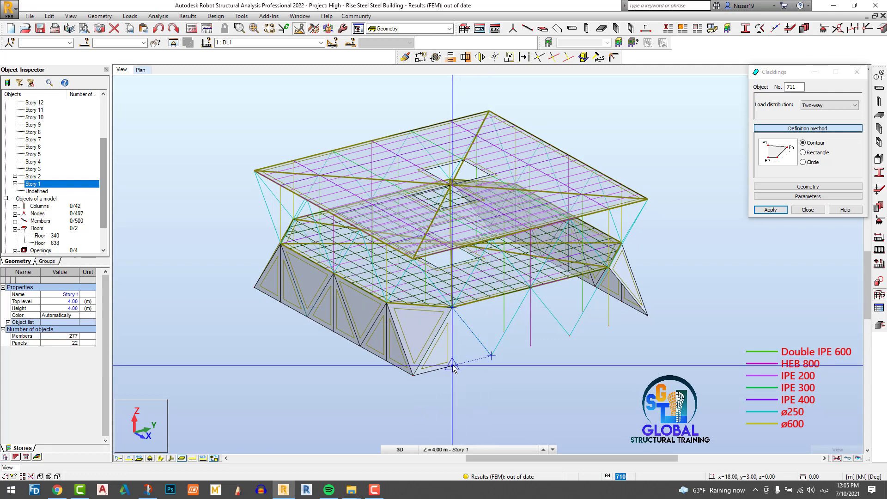
- Add the inverted triangular cladding with its apex at (18, 6, 0) and the adjoining triangle between y = 6 and the y = 9 column
left_click(530, 287)
left_click(453, 306)
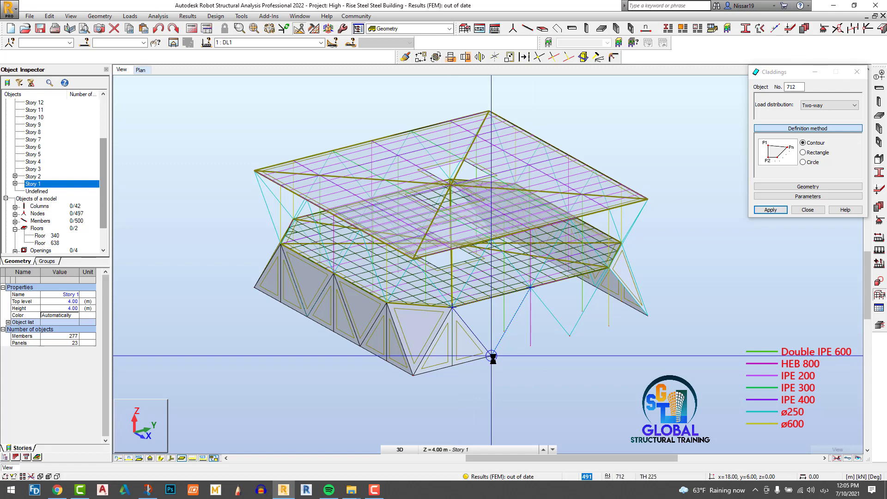
left_click(492, 356)
left_click(491, 356)
left_click(531, 346)
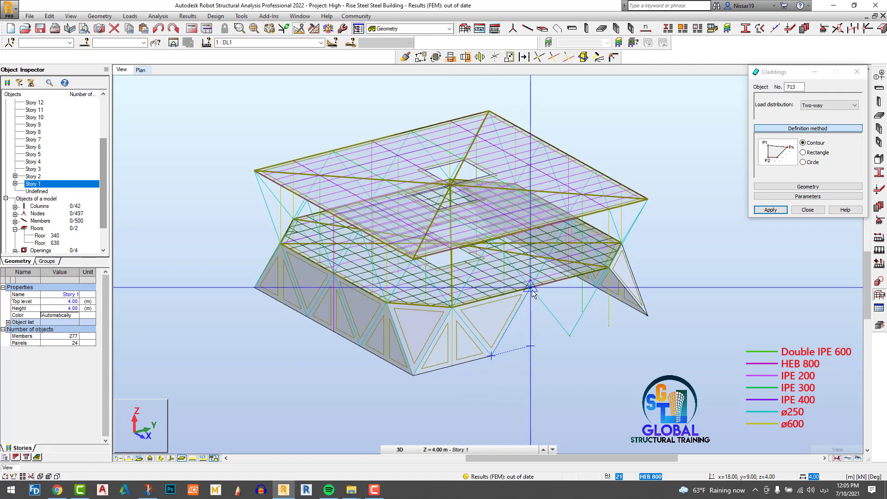
left_click(531, 287)
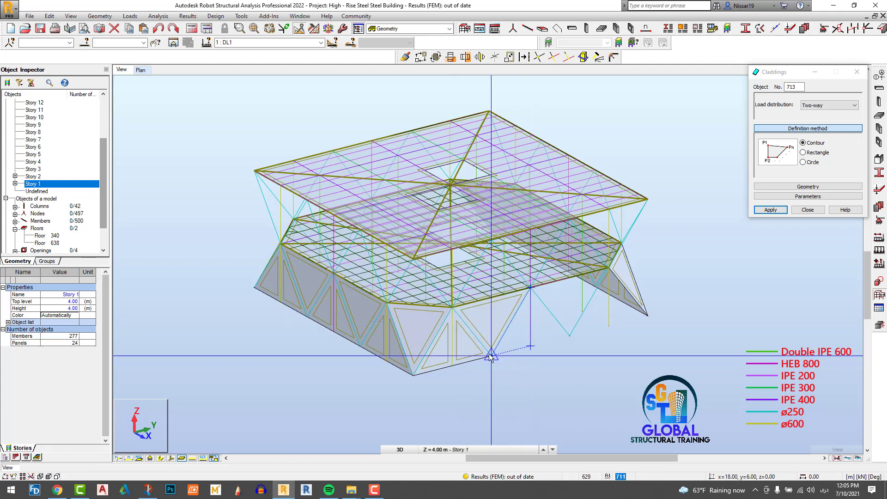
left_click(520, 349)
- On the x = 18 face, add the triangular cladding from y = 9 to y = 12 and the inverted one with its apex at (18, 12, 0)
left_click(531, 346)
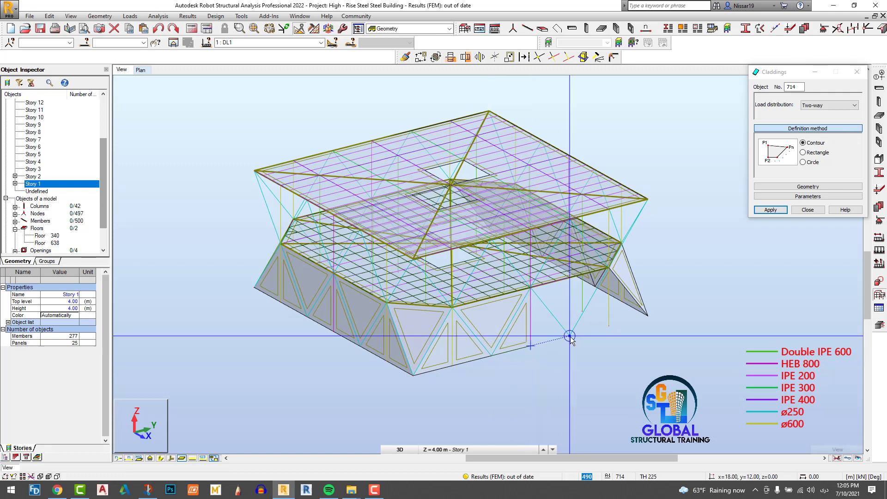
left_click(570, 336)
left_click(530, 287)
left_click(531, 346)
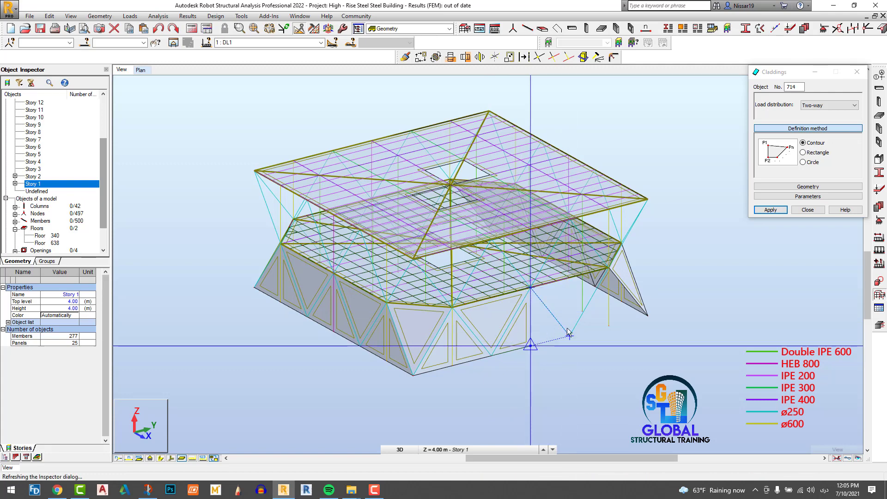
left_click(609, 268)
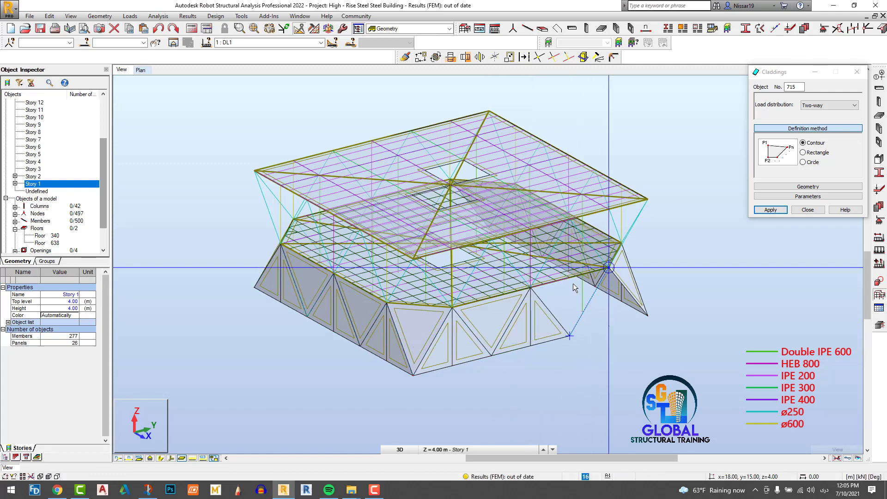
left_click(569, 336)
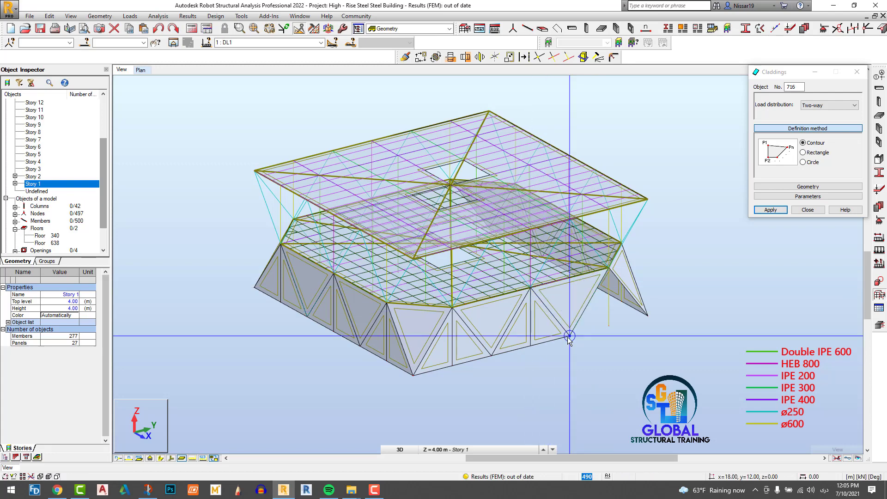
- Add triangular claddings on both sides of the y = 15 column, spanning y = 12 to y = 18, and finish defining claddings
left_click(569, 336)
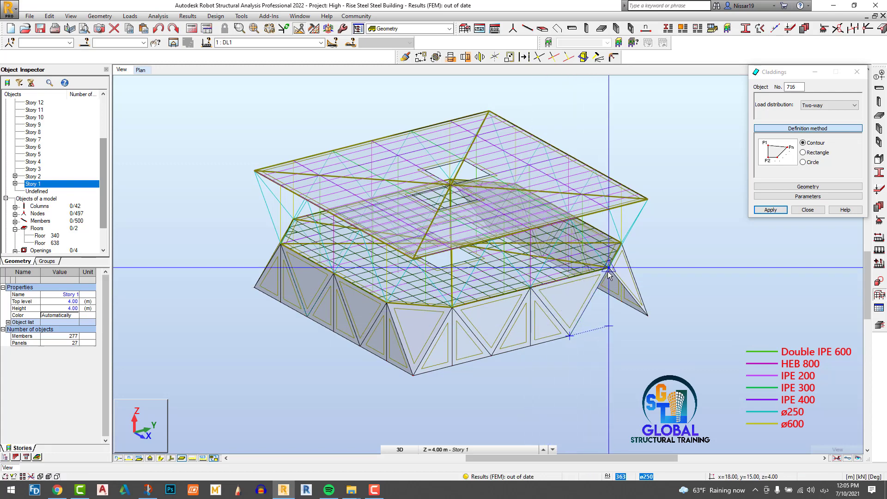
left_click(570, 336)
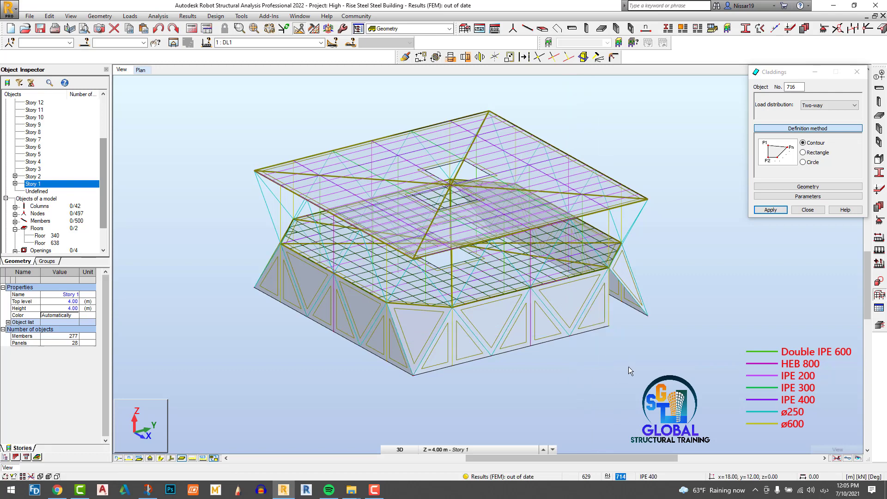
middle_click_drag(739, 340, 536, 341, "shift")
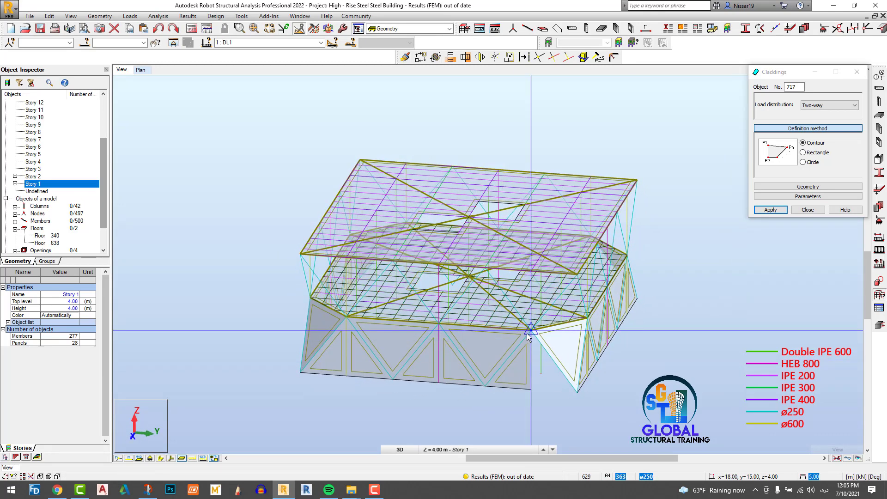
left_click(531, 389)
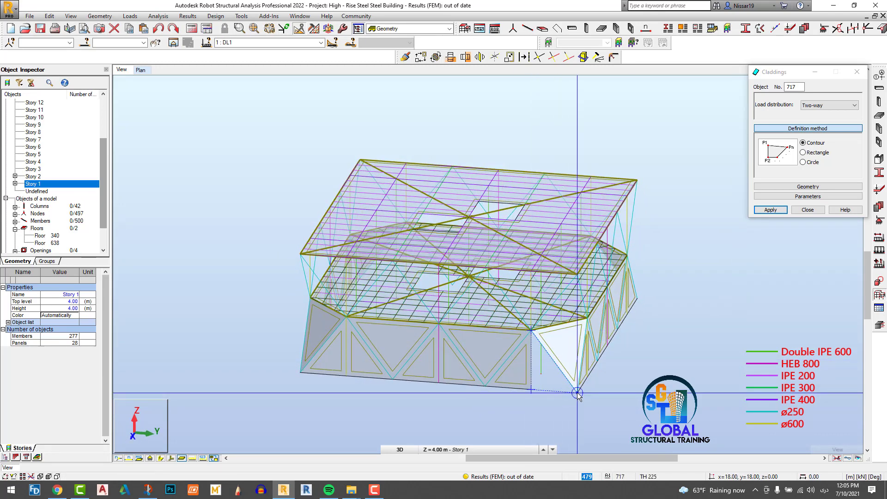
left_click(578, 392)
left_click(533, 331)
left_click(530, 389)
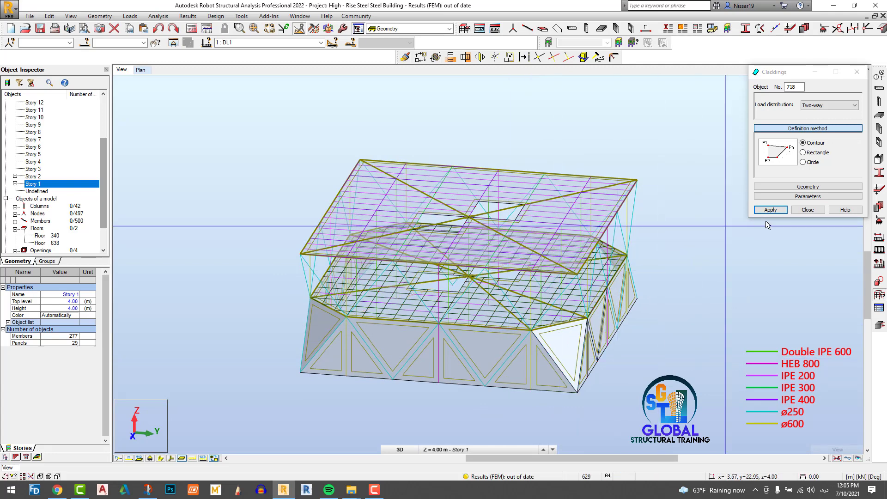
left_click(807, 209)
- Select all eight cladding panels, 710 to 717, along the x = 18 face
scroll(577, 307, "down", 2)
middle_click_drag(499, 410, 525, 405, "shift")
scroll(606, 346, "up", 3)
left_click(607, 295)
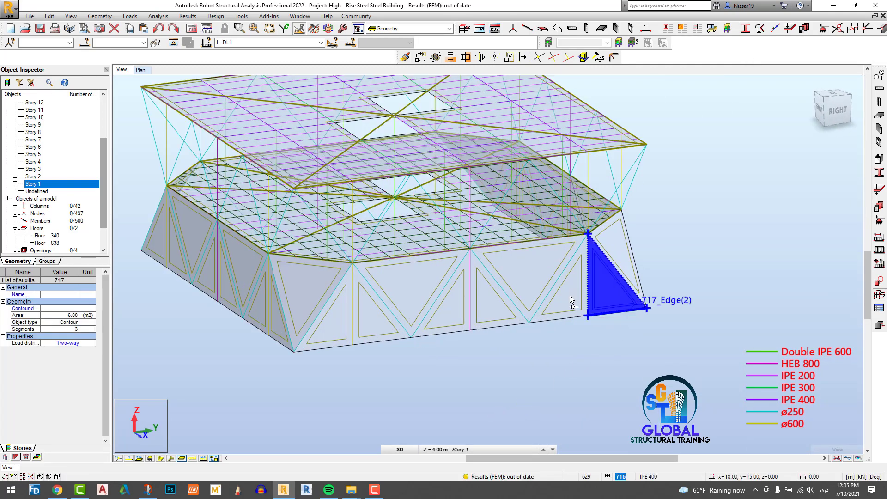
left_click(566, 293, "ctrl")
left_click(531, 271, "ctrl")
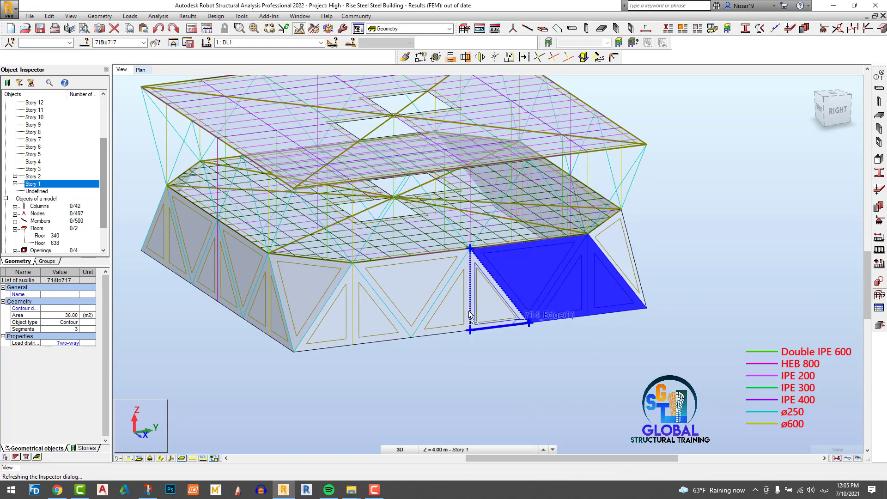
left_click(471, 310, "ctrl")
left_click(454, 311, "ctrl")
left_click(401, 281, "ctrl")
left_click(373, 315, "ctrl")
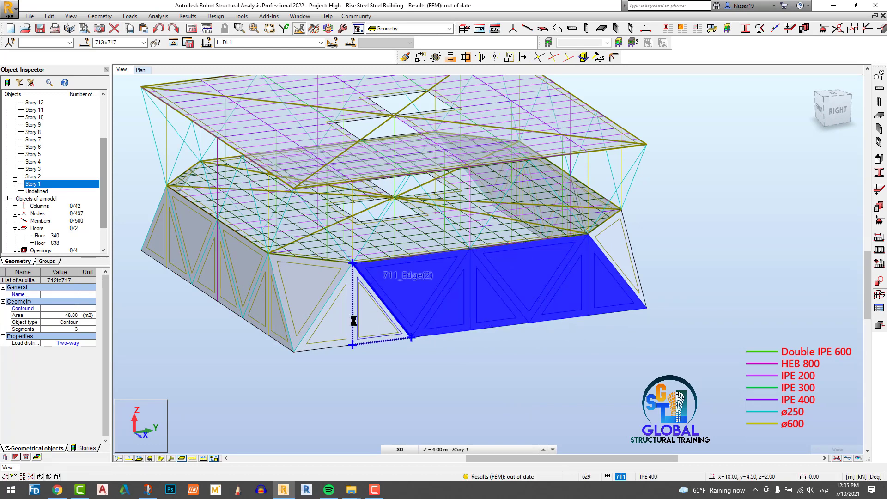
left_click(331, 319, "ctrl")
scroll(472, 371, "down", 3)
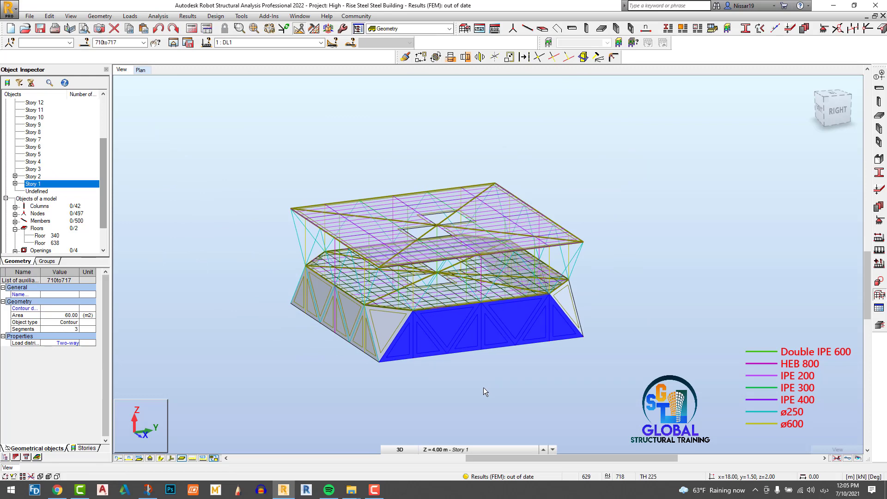
scroll(298, 301, "up", 1)
- Mirror-copy the selected claddings about the vertical YZ plane through the middle column of the y = 0 face
left_click(466, 58)
middle_click_drag(369, 400, 519, 345, "shift")
left_click(837, 99)
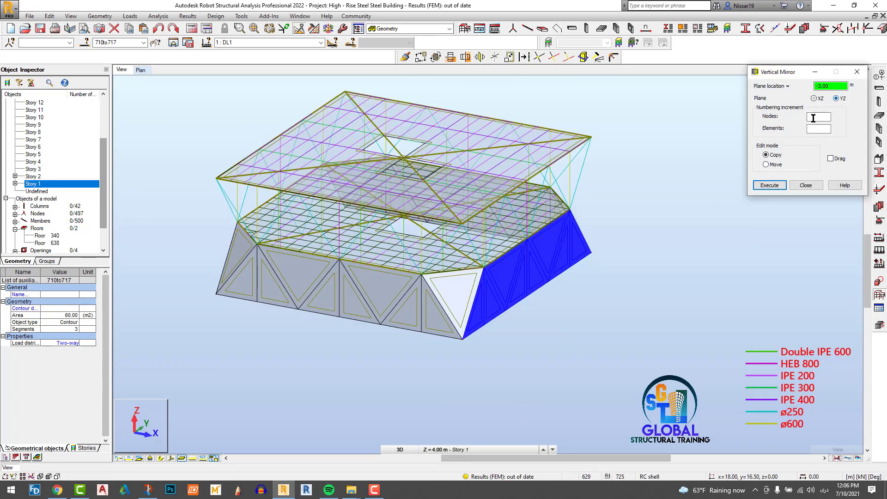
left_click(339, 318)
middle_click_drag(337, 313, 459, 388, "shift")
scroll(685, 186, "down", 1)
left_click(800, 187)
left_click(800, 187)
scroll(436, 370, "up", 3)
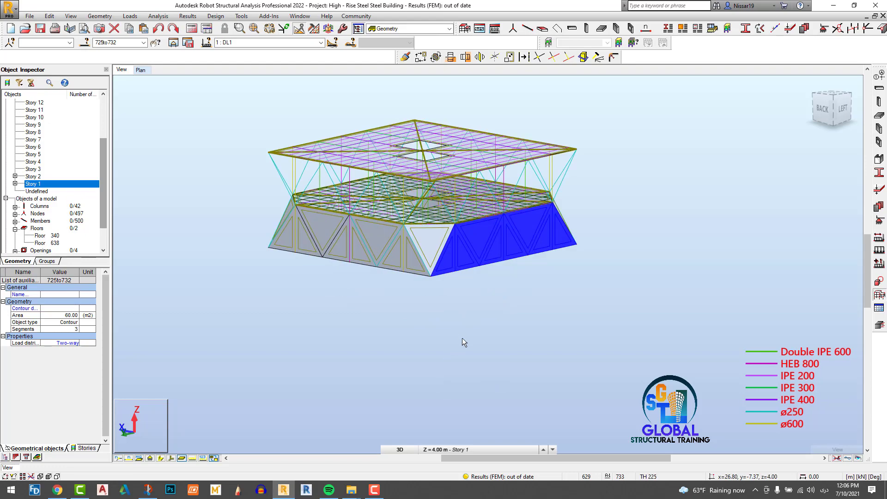
- Clear the selection and turn on the display of the members' section shapes
left_click(463, 346)
scroll(440, 256, "up", 2)
scroll(561, 403, "down", 2)
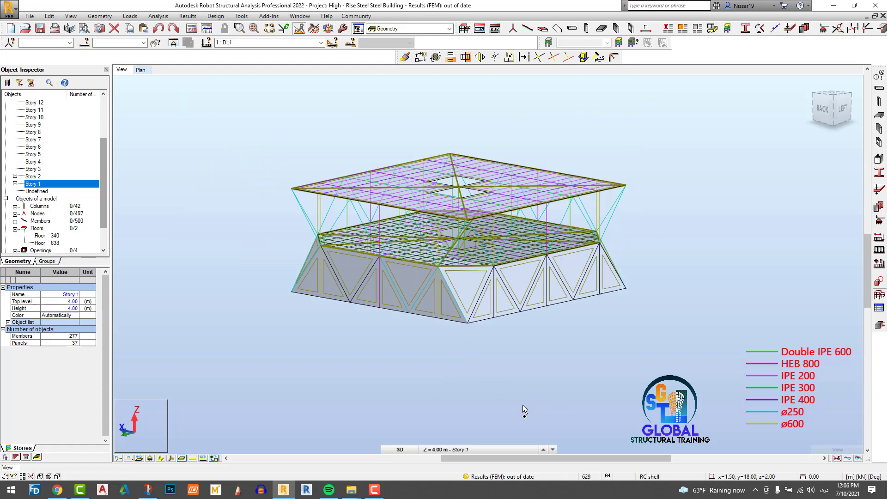
mouse_move(509, 405)
middle_mouse_down()
mouse_move(475, 407)
mouse_move(481, 390)
mouse_move(412, 382)
mouse_move(530, 388)
mouse_move(511, 396)
middle_mouse_up()
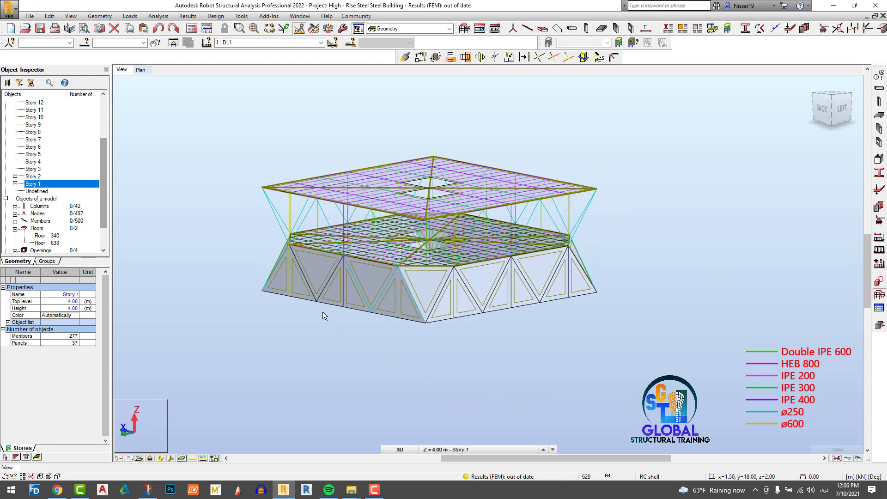
left_click(161, 458)
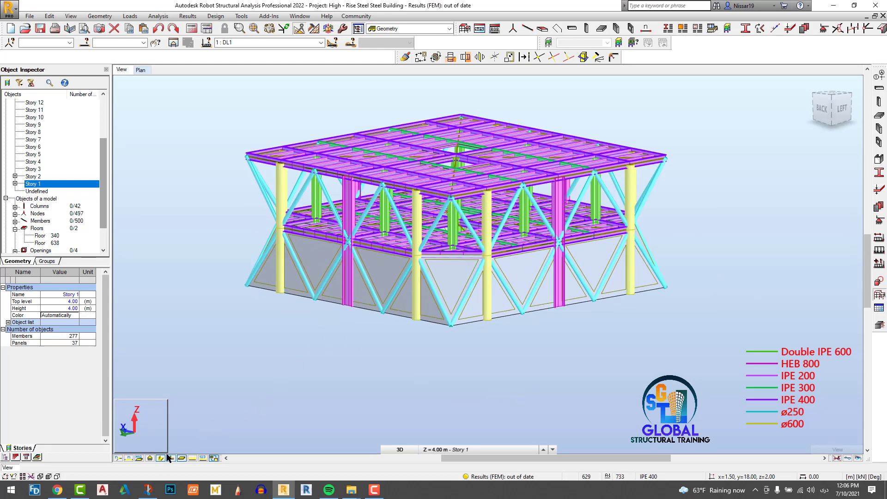
- Select all Story 1 claddings by material, starting from panel 697
left_click(410, 304)
right_click(409, 304)
mouse_move(437, 273)
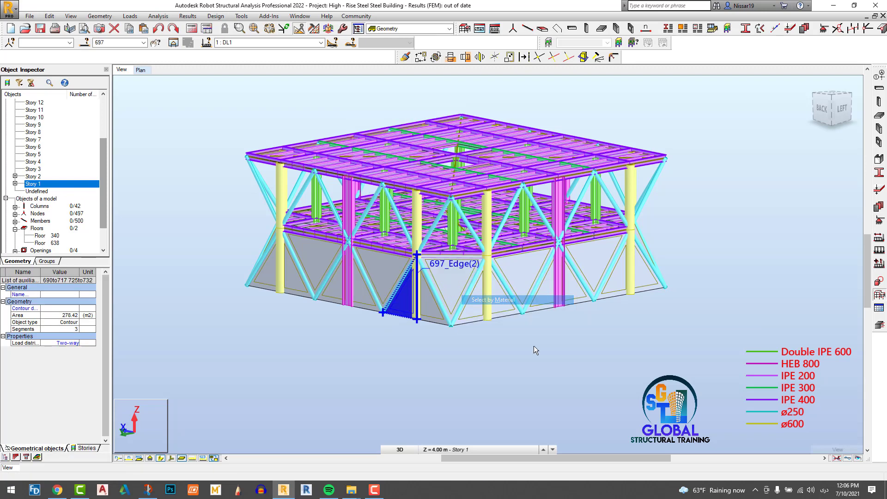
left_click(508, 300)
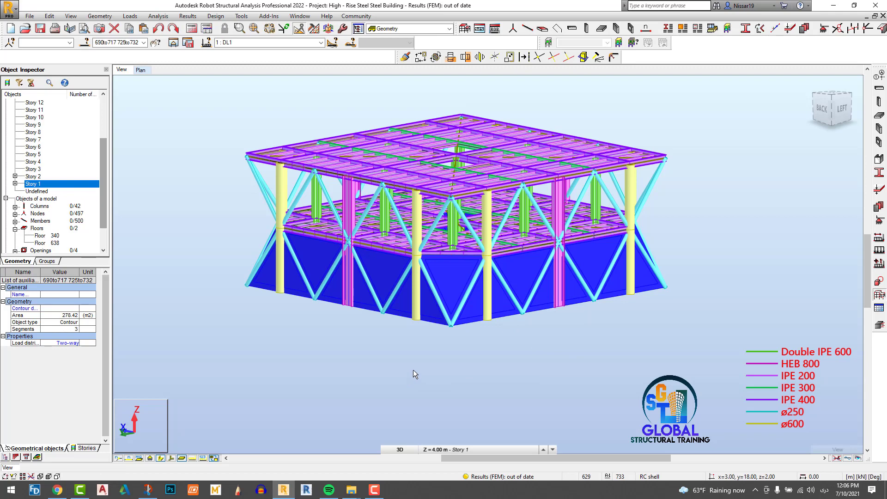
- Mirror-copy the selected claddings about the horizontal plane at 4.00 m and clear the selection
left_click(465, 57)
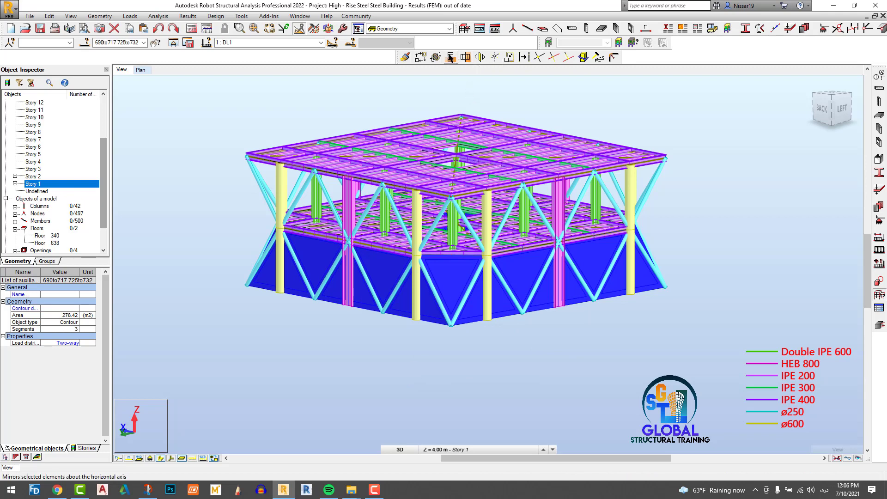
left_click(350, 248)
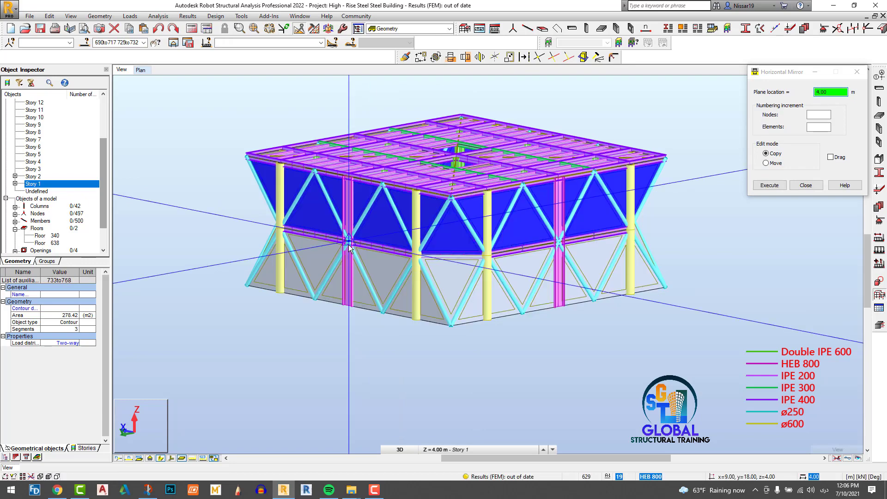
left_click(806, 185)
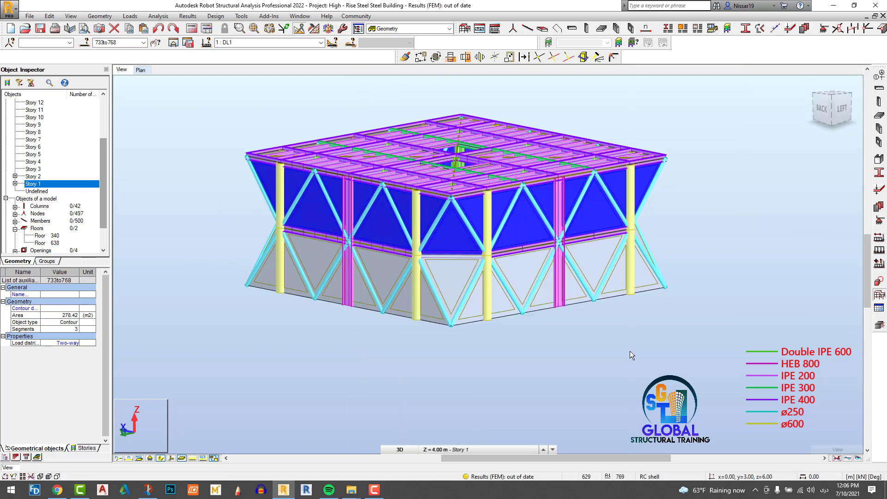
middle_click_drag(630, 350, 251, 304, "shift")
scroll(270, 302, "down", 8)
scroll(250, 303, "up", 5)
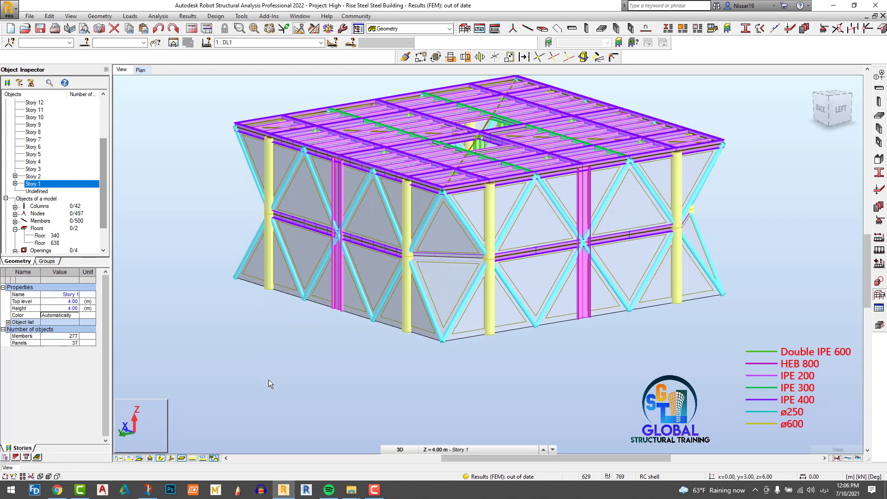
- Turn off the display of the members' section shapes
middle_click_drag(284, 371, 293, 364, "shift")
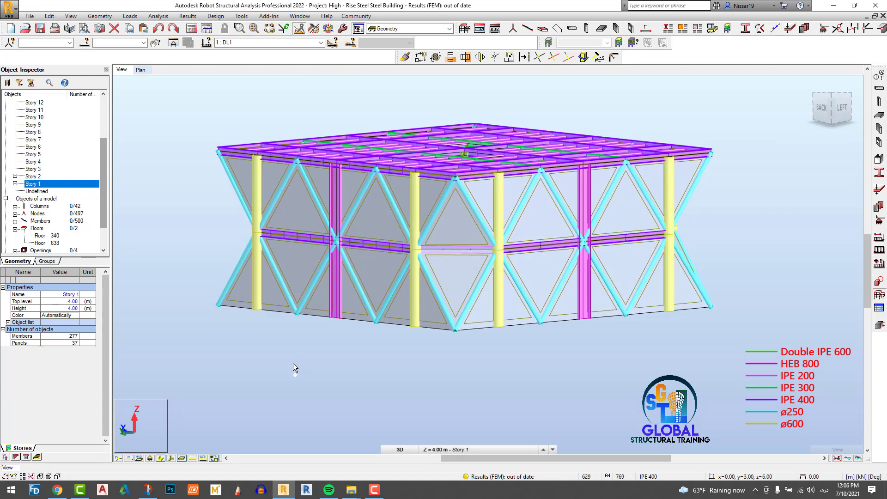
left_click(161, 457)
left_click(160, 458)
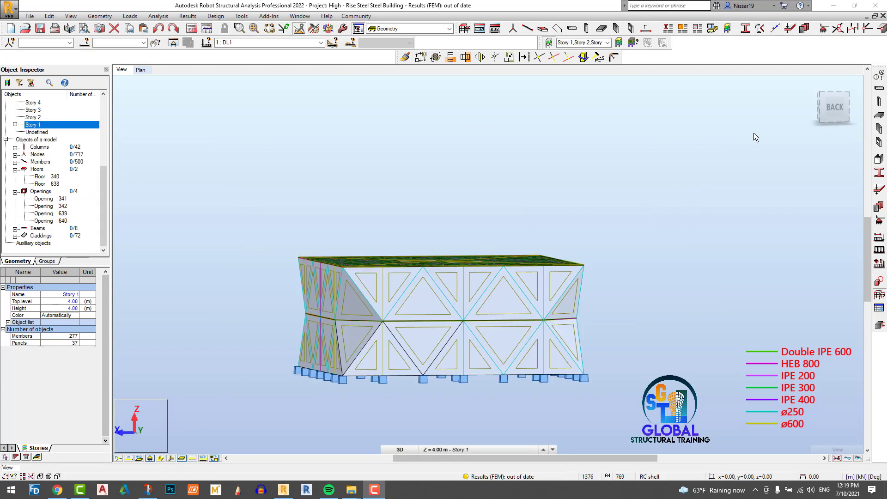
- Select the entire two-story structure in the back view and copy it by a translation of 0,0,8 m with 9 repetitions
left_click(832, 106)
left_click_drag(594, 376, 317, 214)
left_click(421, 57)
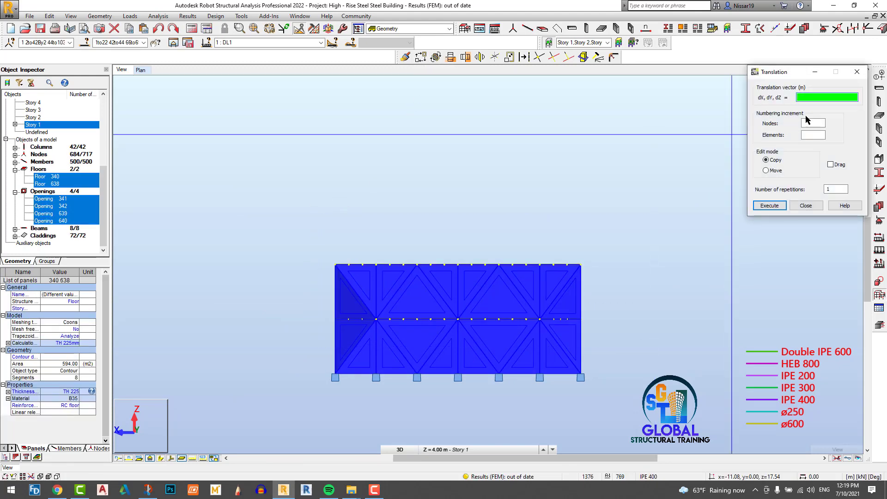
type("0,8")
double_click(832, 189)
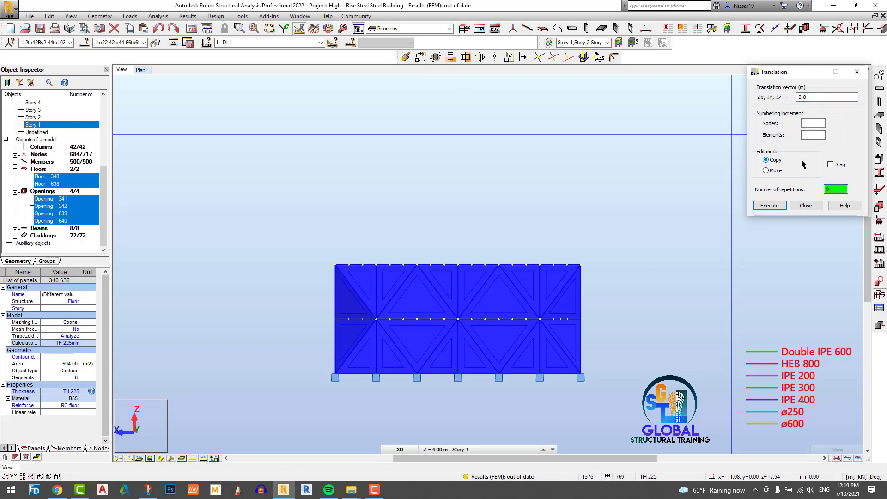
left_click_drag(814, 97, 776, 97)
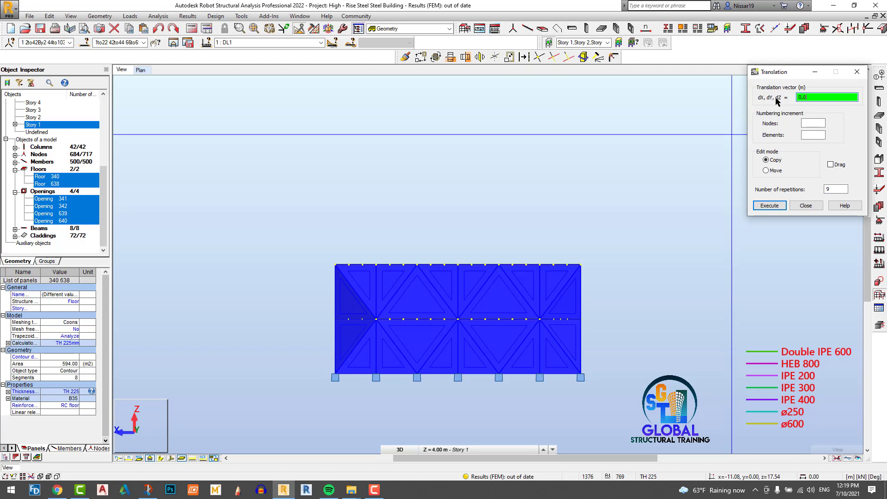
left_click(774, 206)
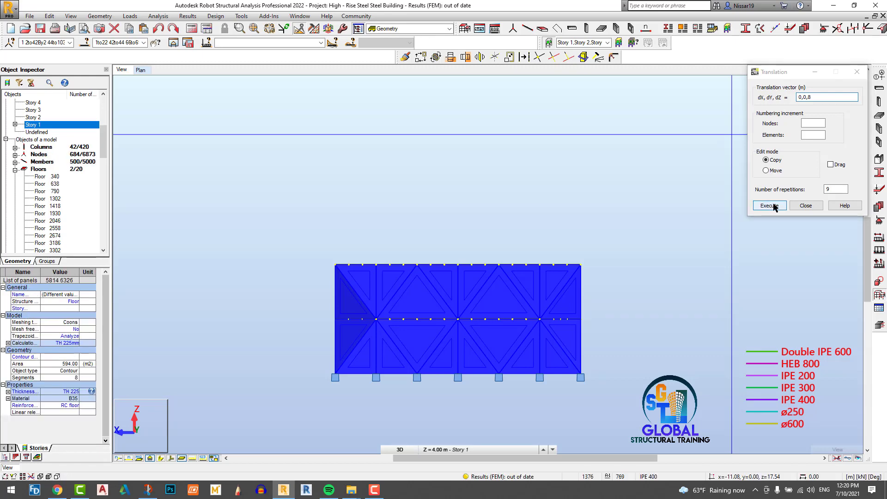
scroll(691, 230, "down", 3)
left_click(804, 207)
- Clear the selection and delete openings 6328 and 6327 in the top floor
middle_click_drag(552, 255, 590, 244, "shift")
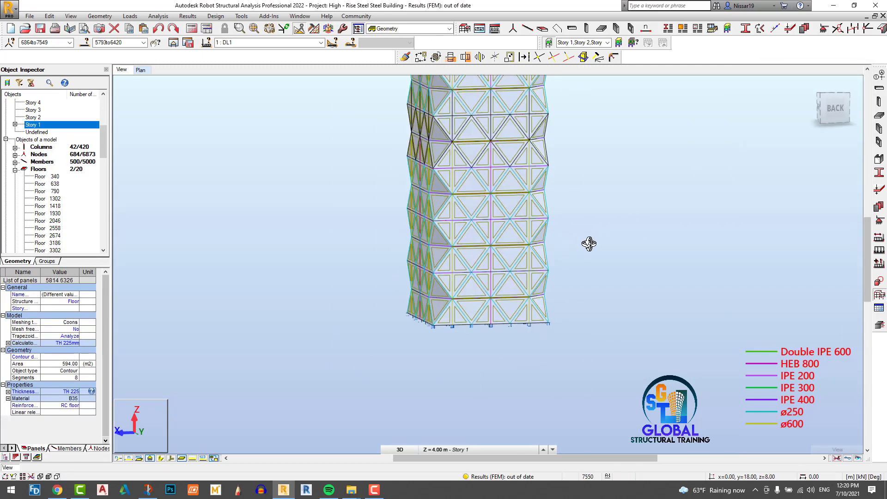
scroll(589, 243, "down", 5)
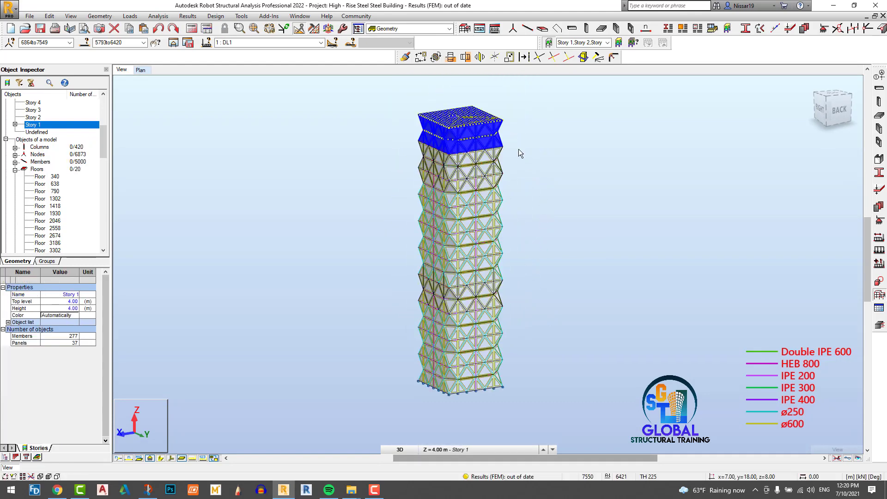
left_click(518, 149)
scroll(485, 105, "up", 4)
scroll(405, 131, "up", 3)
scroll(407, 123, "down", 1)
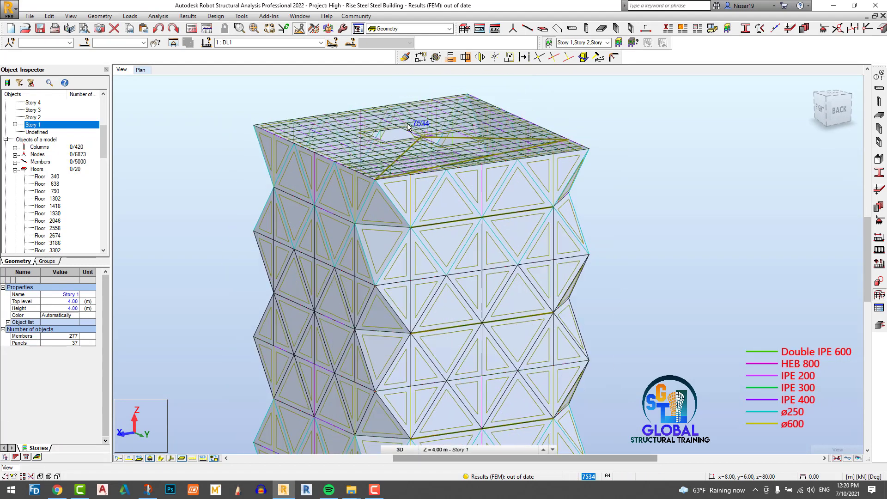
left_click_drag(102, 141, 101, 235)
left_click(64, 222)
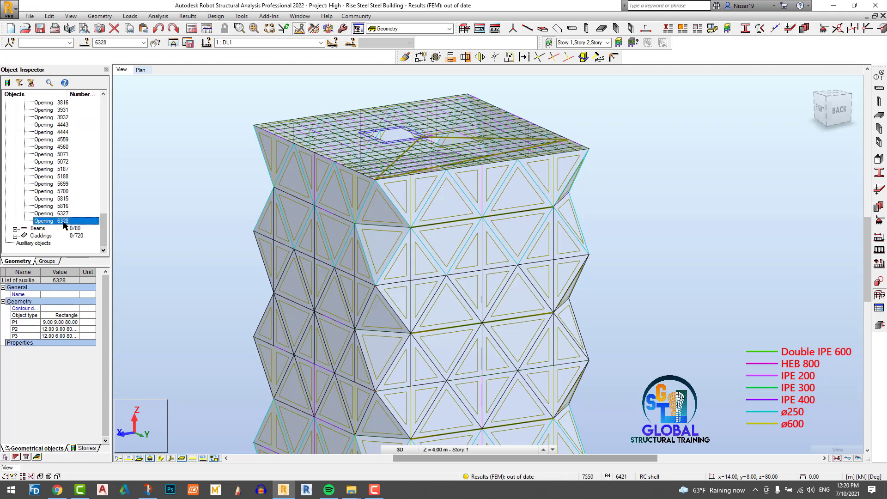
key("Delete")
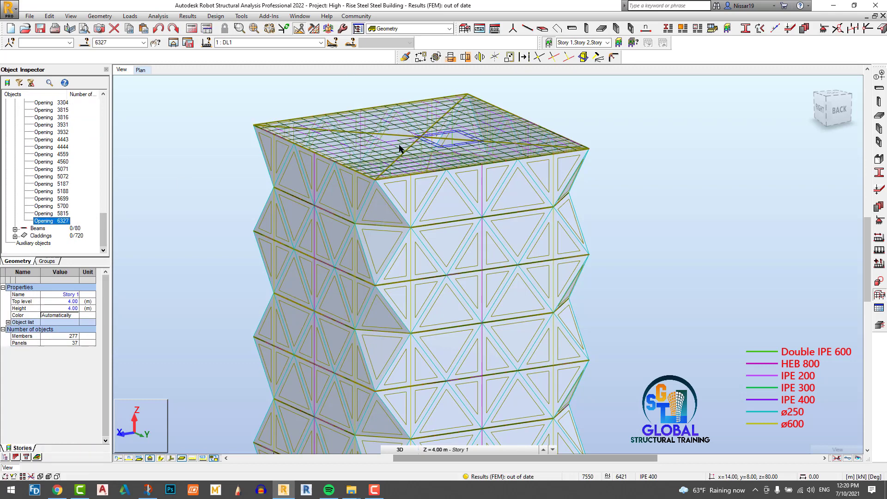
- Turn on the display of the structural axes for the full tower
scroll(437, 133, "down", 5)
middle_click_drag(508, 143, 518, 265, "shift")
scroll(505, 271, "up", 4)
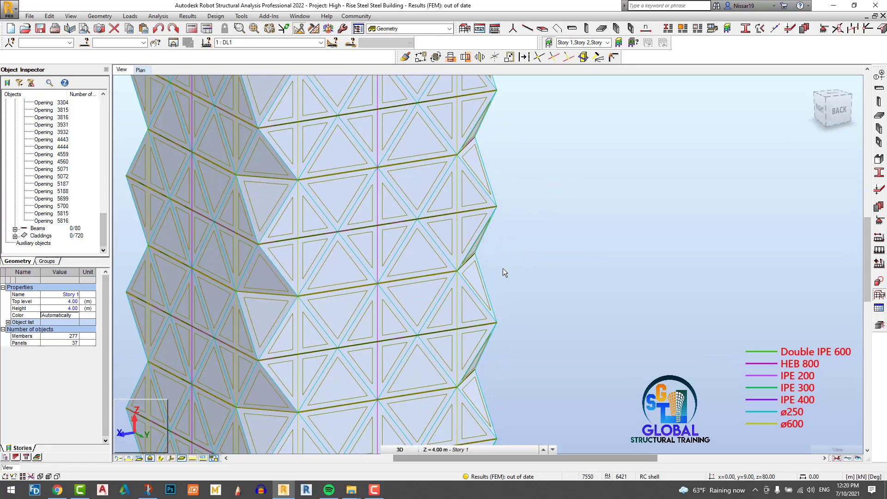
scroll(506, 247, "down", 5)
middle_click_drag(506, 161, 558, 174, "shift")
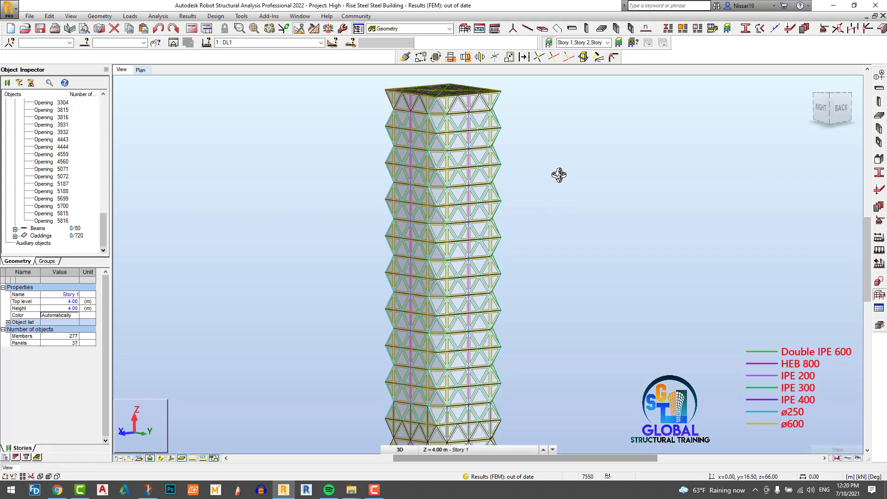
right_click(313, 204)
left_click(259, 301)
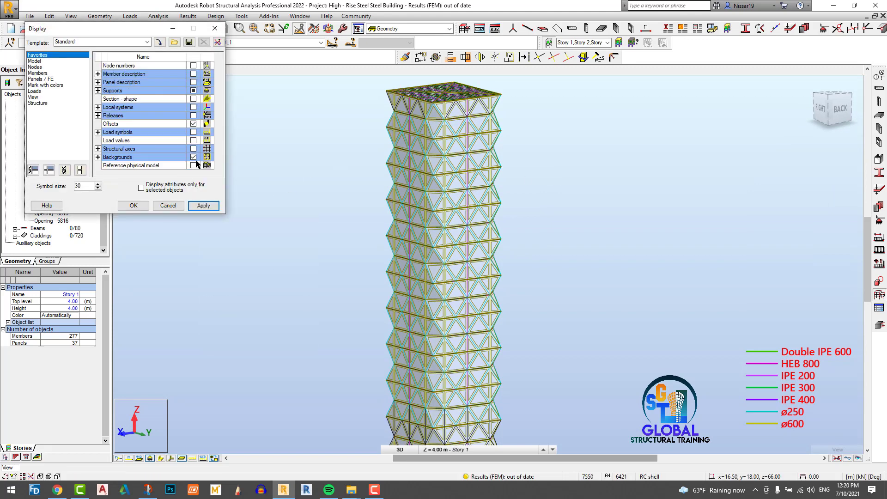
left_click(193, 149)
left_click(134, 206)
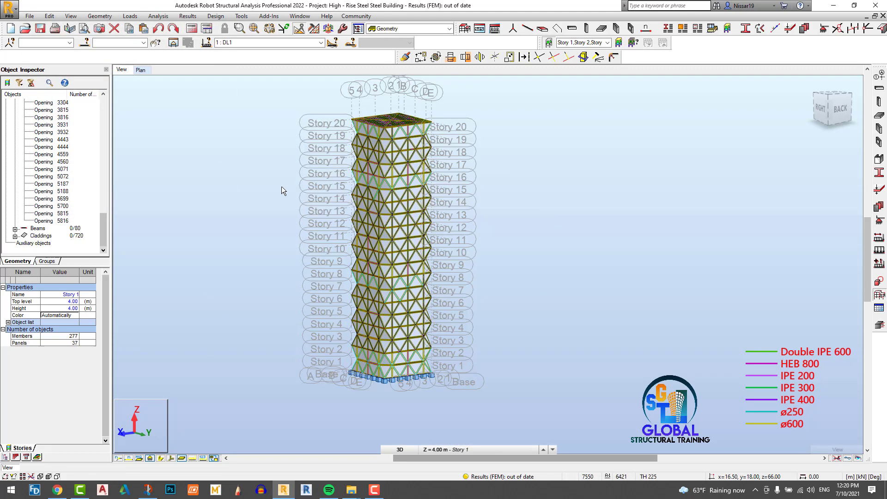
- Turn on the color legends for groups, member types and stories
scroll(530, 224, "down", 1)
mouse_move(531, 224)
middle_mouse_down("shift")
mouse_move(560, 212)
mouse_move(530, 221)
middle_mouse_up("shift")
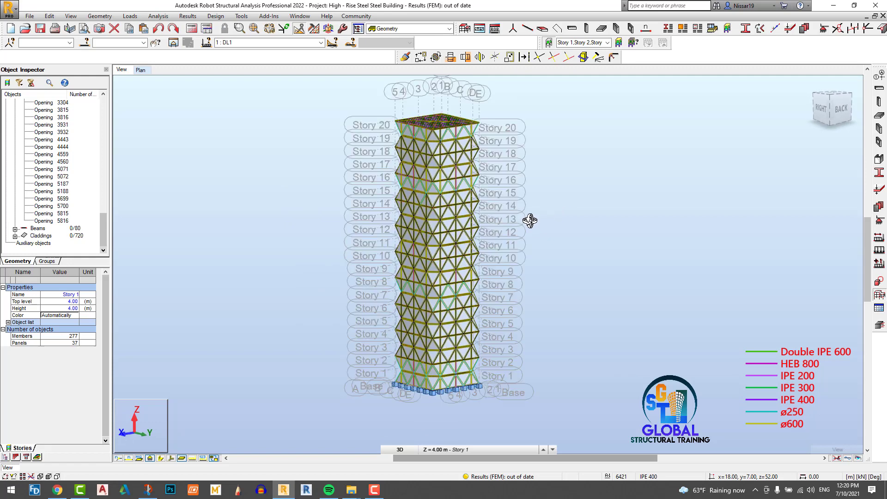
scroll(314, 207, "up", 1)
right_click(311, 206)
left_click(245, 296)
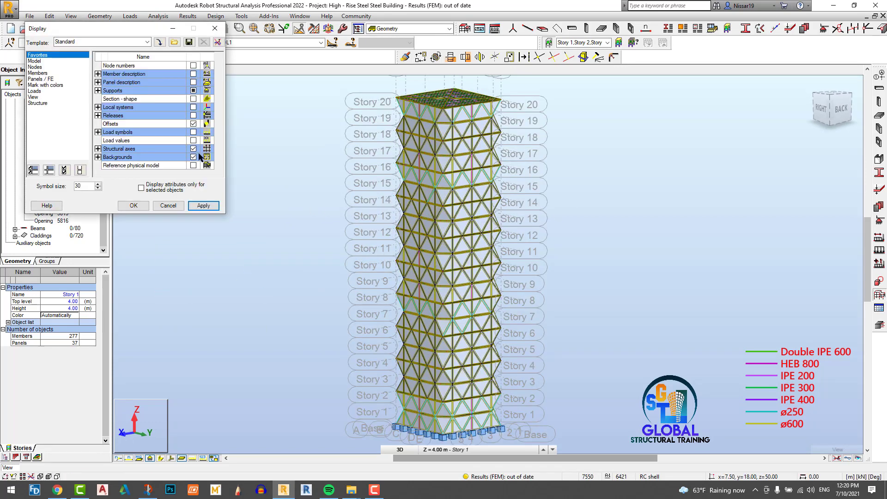
left_click(43, 85)
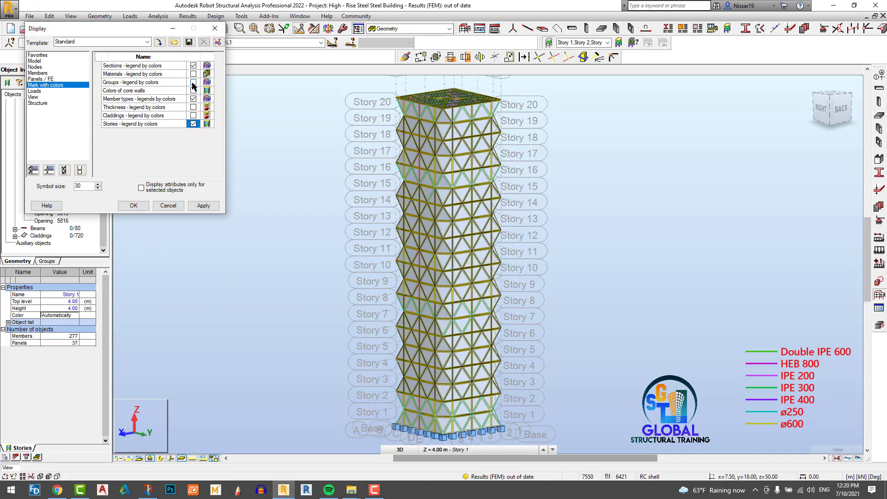
left_click(139, 205)
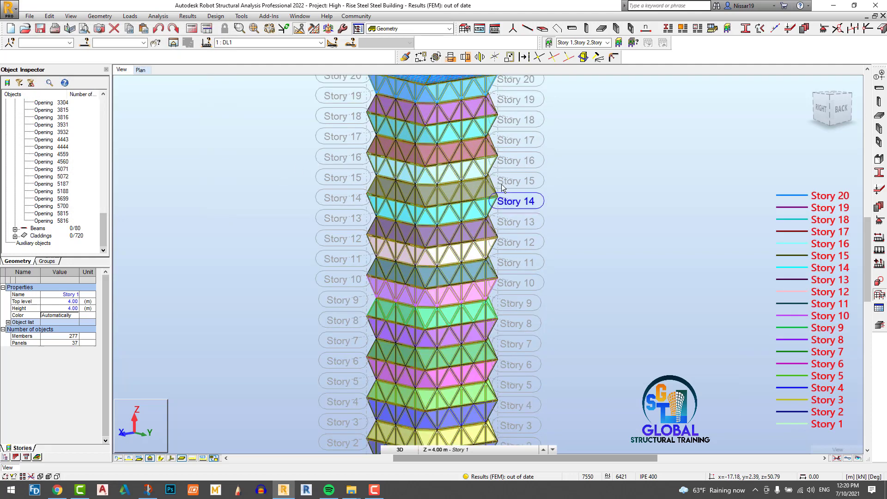
- Turn off the structural axes and the color legend for stories
scroll(559, 170, "up", 2)
scroll(558, 170, "down", 1)
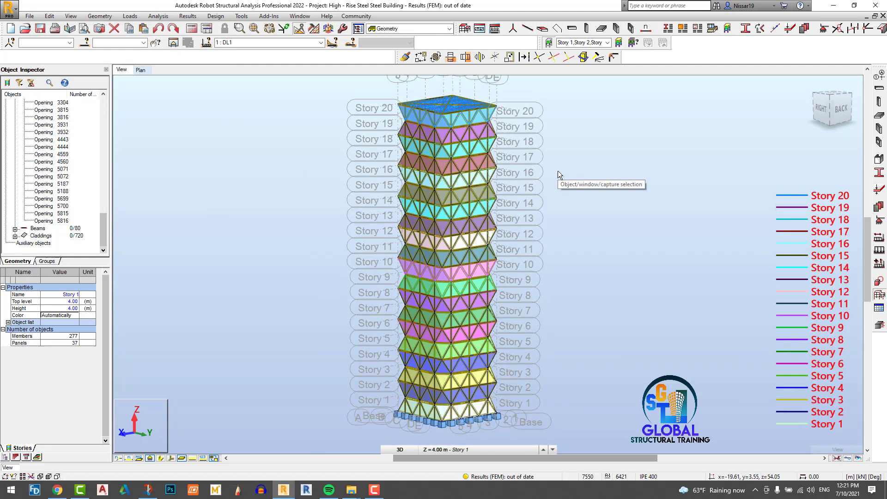
right_click(217, 173)
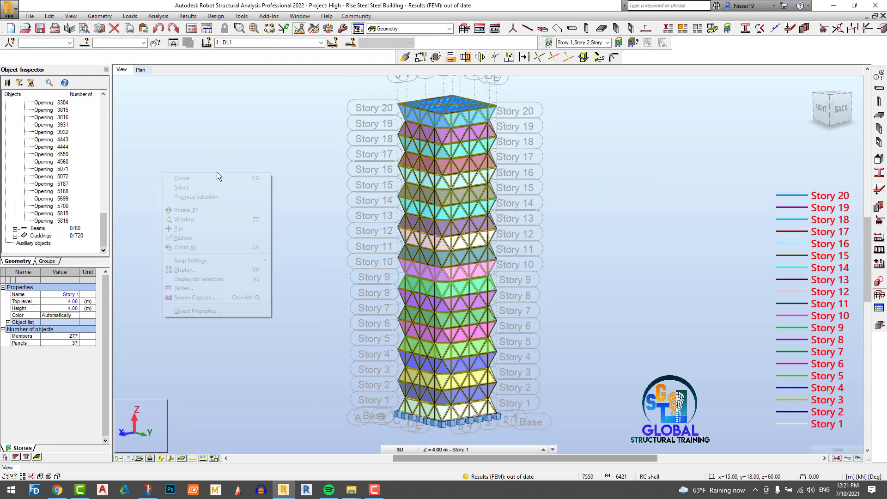
left_click(203, 270)
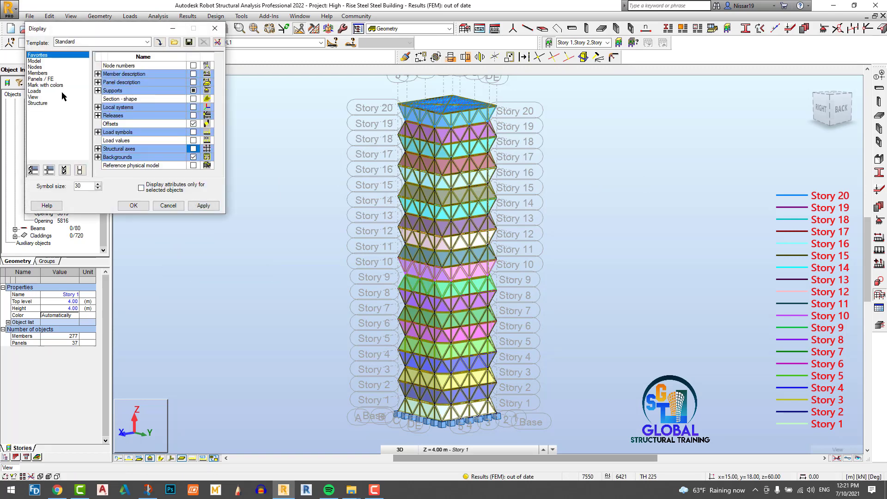
left_click(45, 79)
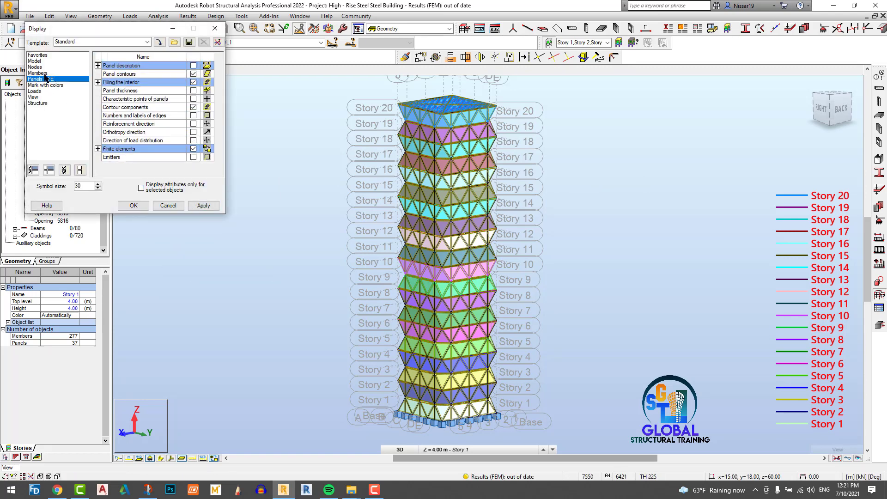
left_click(46, 85)
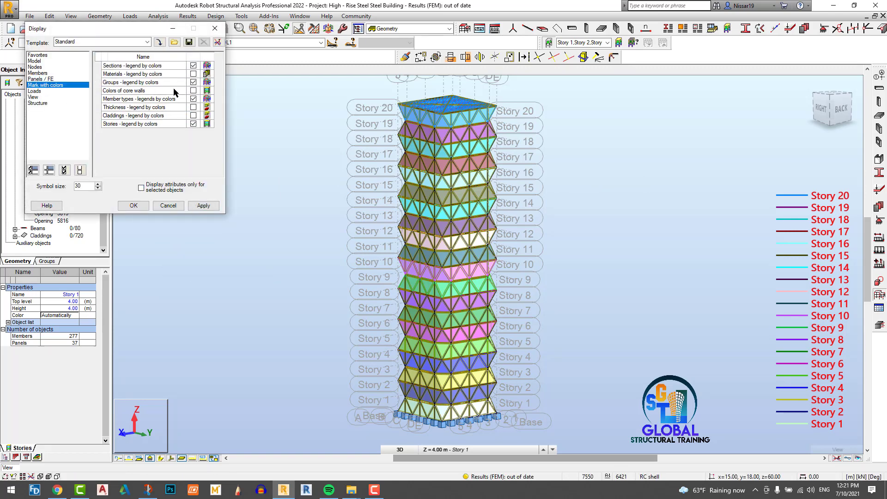
left_click(191, 124)
left_click(140, 202)
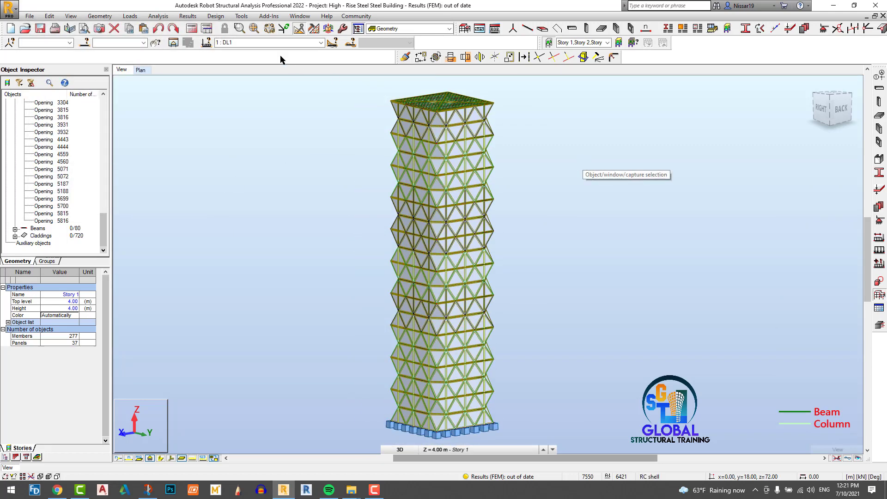
- Run the structural calculation and close the calculation messages
left_click(192, 29)
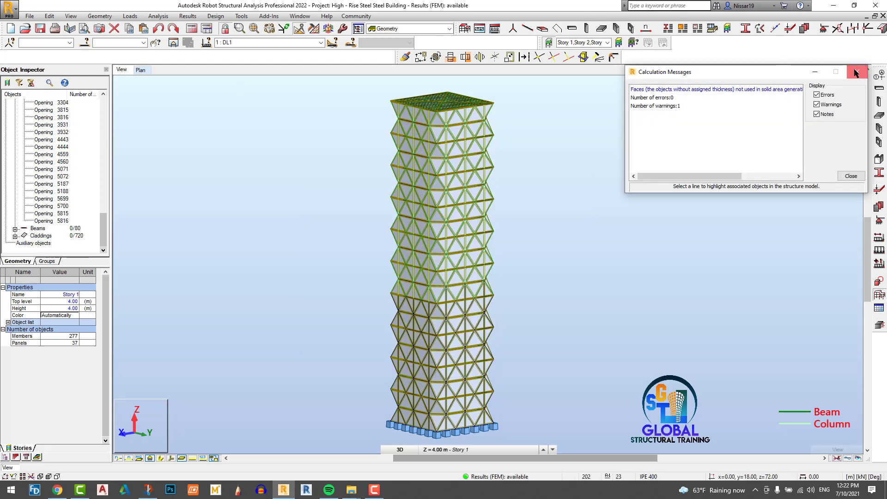
left_click(857, 72)
scroll(356, 239, "up", 3)
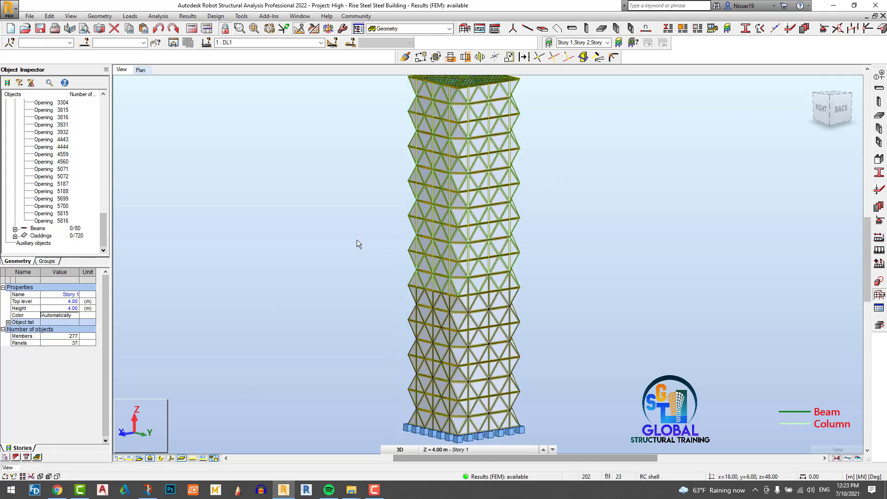
scroll(334, 227, "down", 3)
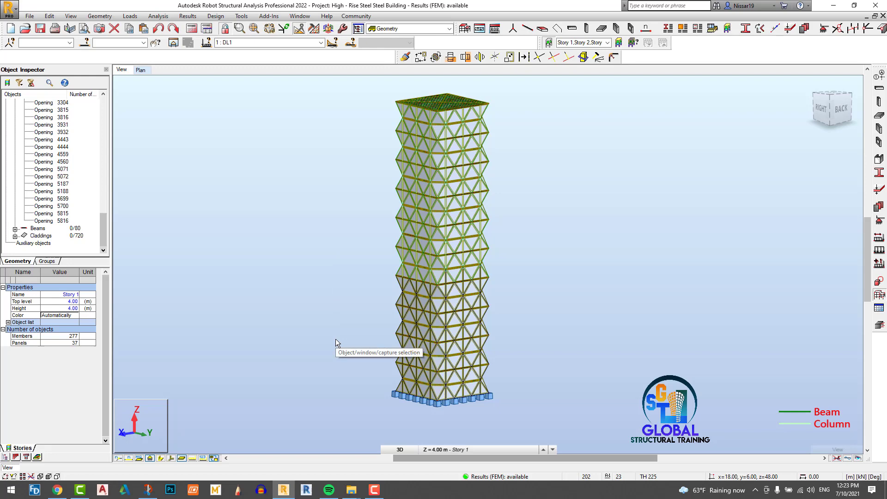
- Display the deformation diagram of the tower for load case DL1
left_click(186, 17)
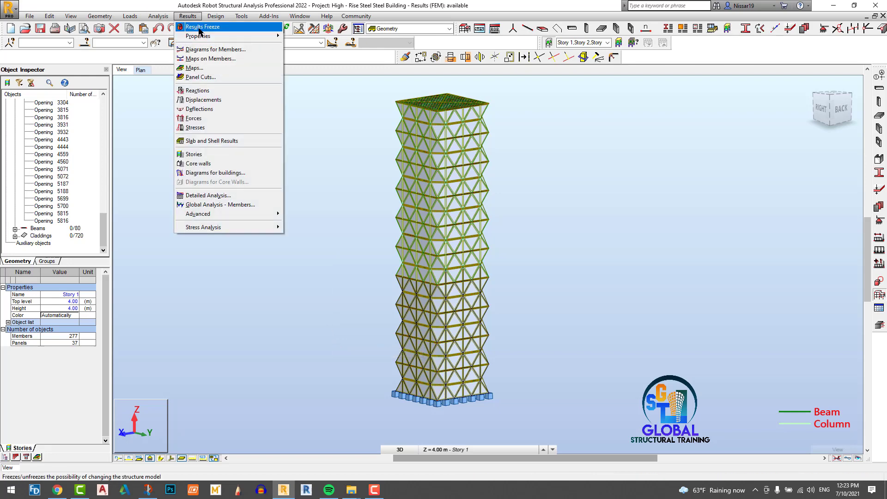
left_click(200, 28)
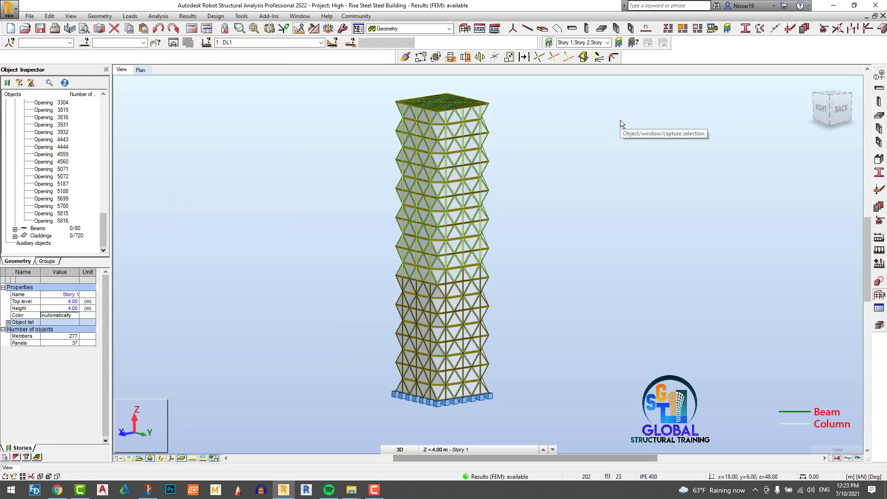
left_click(186, 17)
left_click(204, 39)
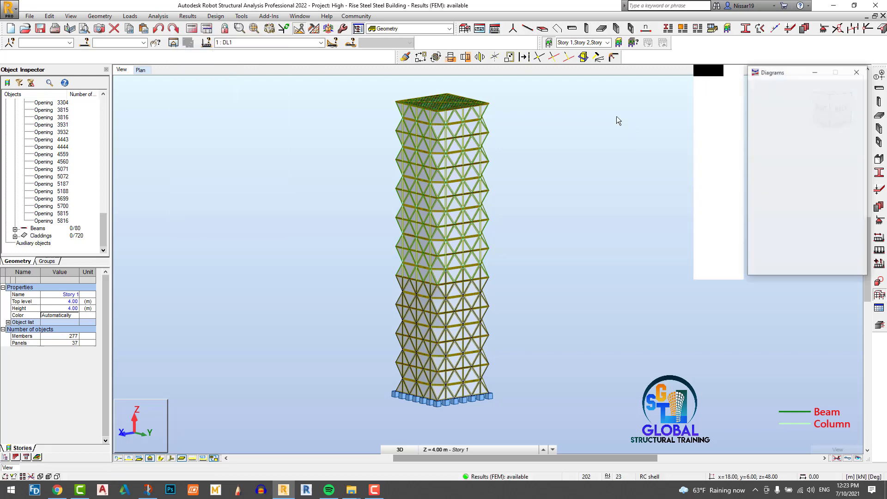
left_click(796, 88)
left_click(772, 119)
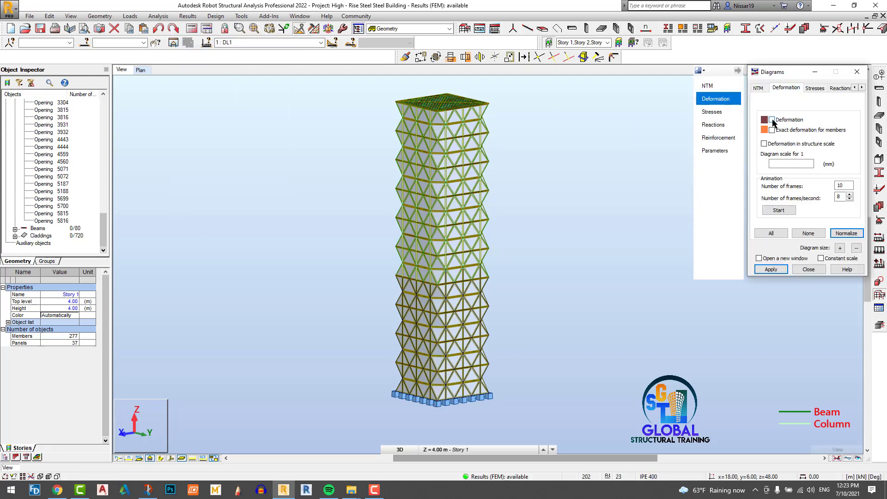
left_click(769, 269)
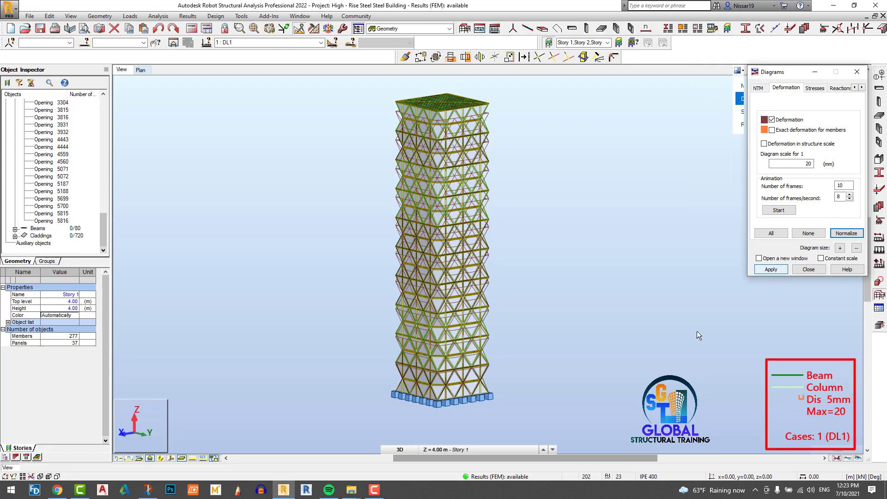
- Remove the deformation diagram from the view and close the diagram settings
left_click(771, 119)
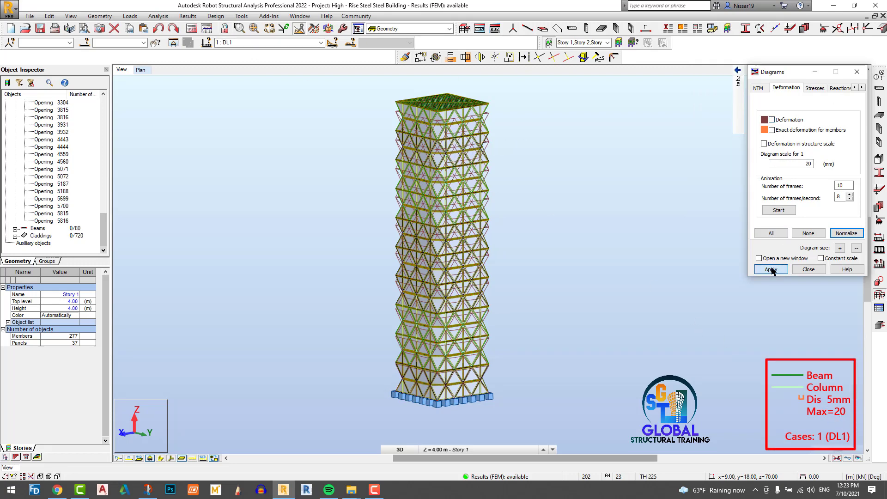
left_click(771, 270)
left_click(809, 269)
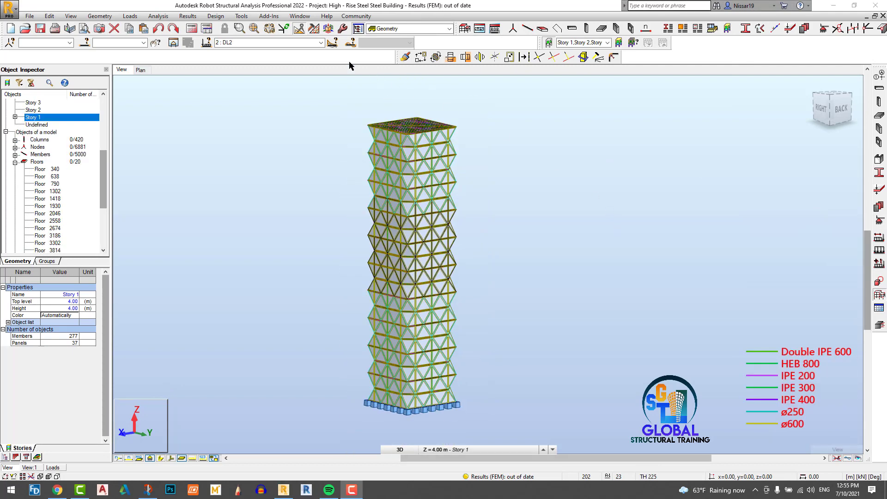
- Go through load cases DL1, DL2, LL1 and SN1 in order to check the loads displayed on the tower
left_click(321, 43)
left_click(246, 52)
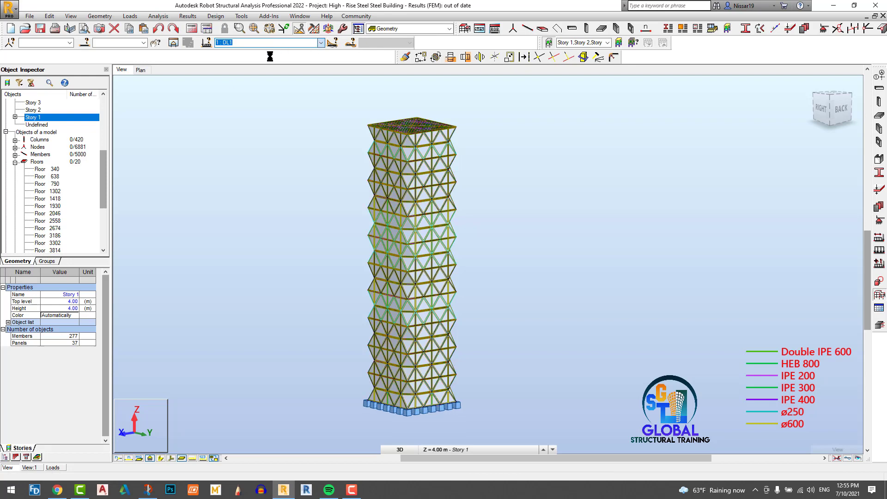
left_click(296, 43)
left_click(264, 57)
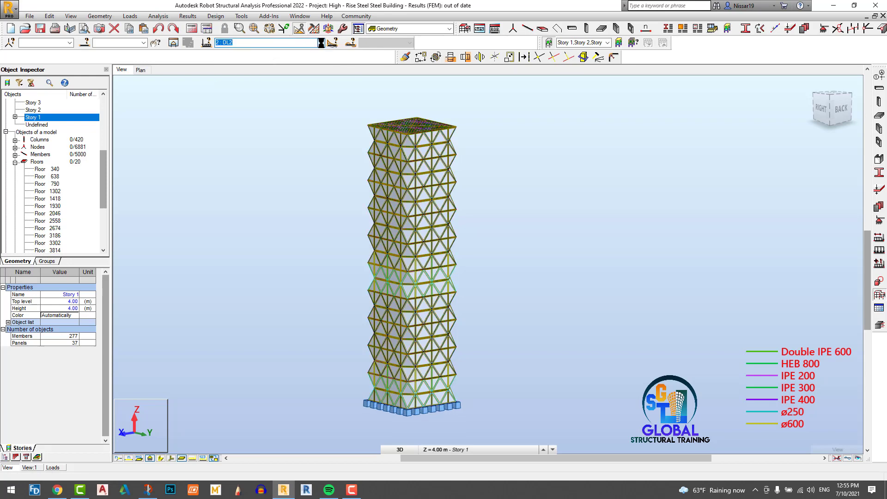
left_click(321, 42)
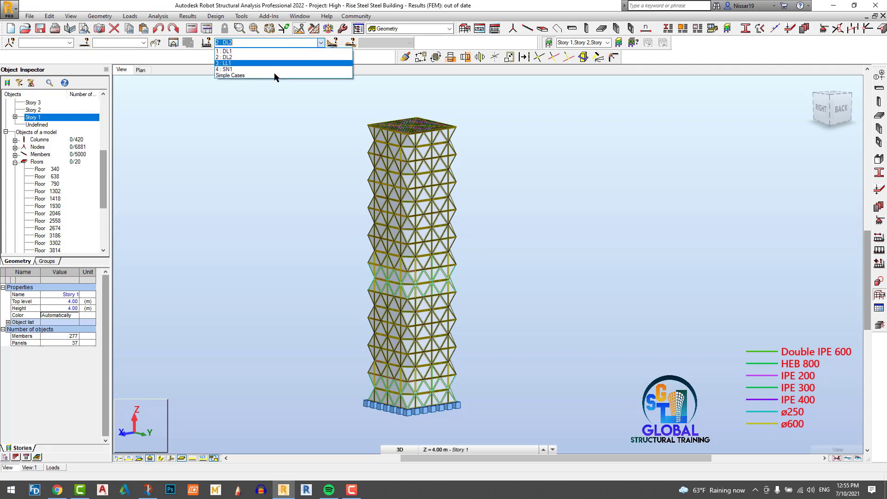
left_click(271, 63)
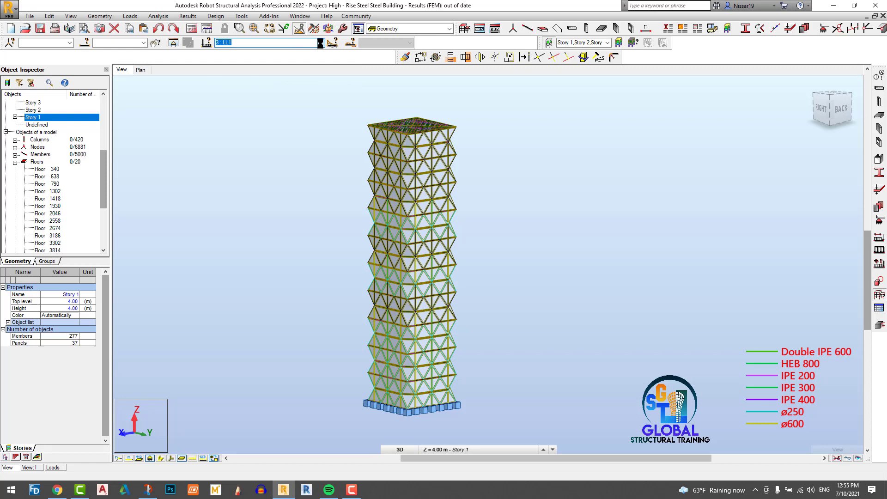
left_click(321, 43)
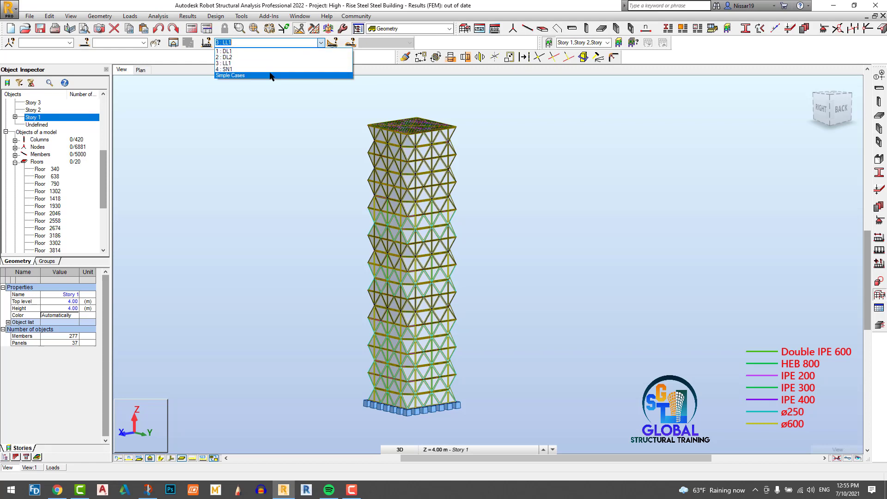
left_click(277, 71)
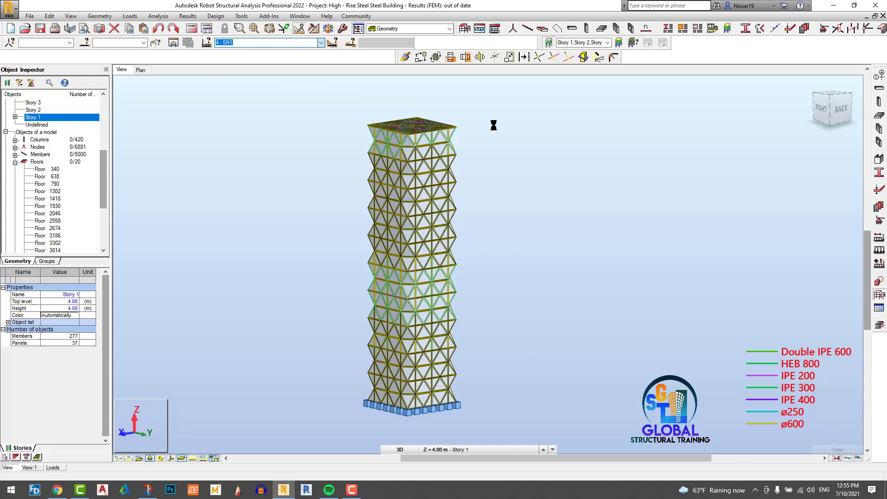
- Isolate all floor panels of the tower in their own view and turn off the display of their mesh
left_click(53, 169)
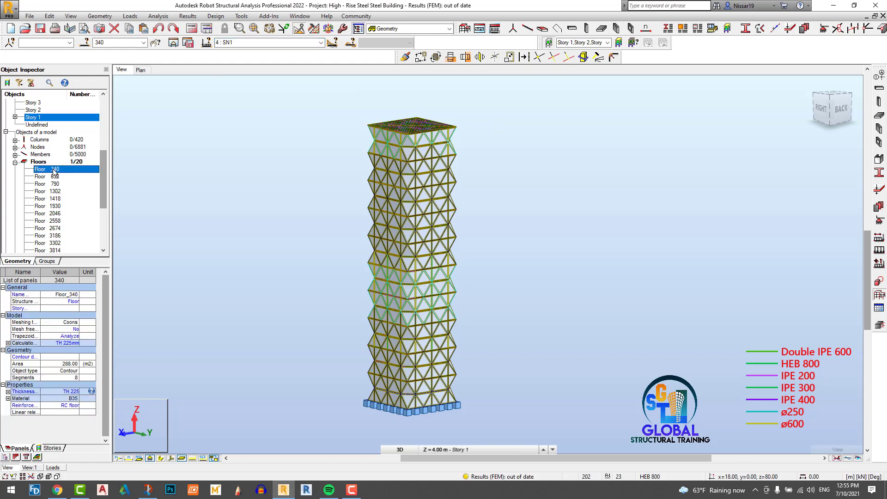
key("ctrl+a")
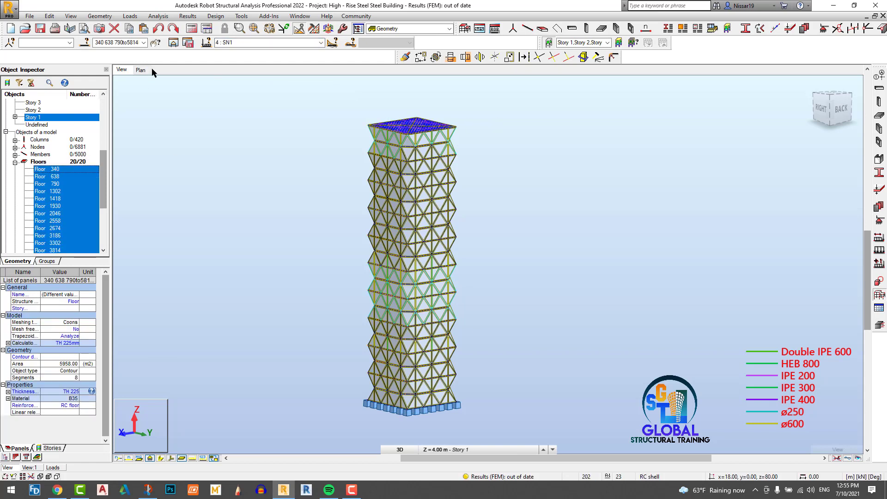
left_click(173, 43)
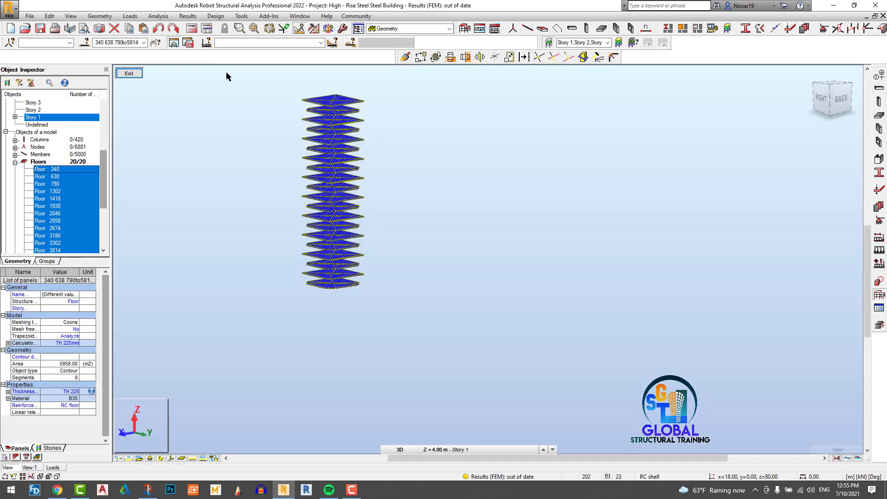
scroll(289, 111, "up", 3)
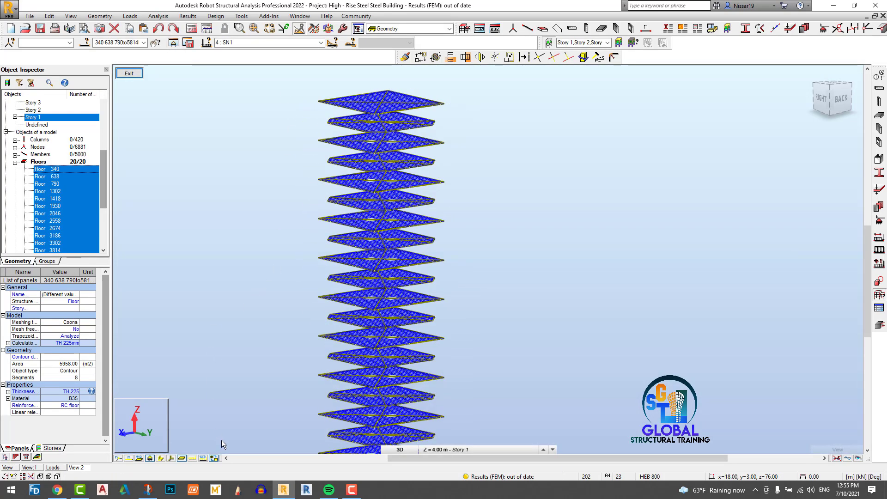
left_click(314, 166)
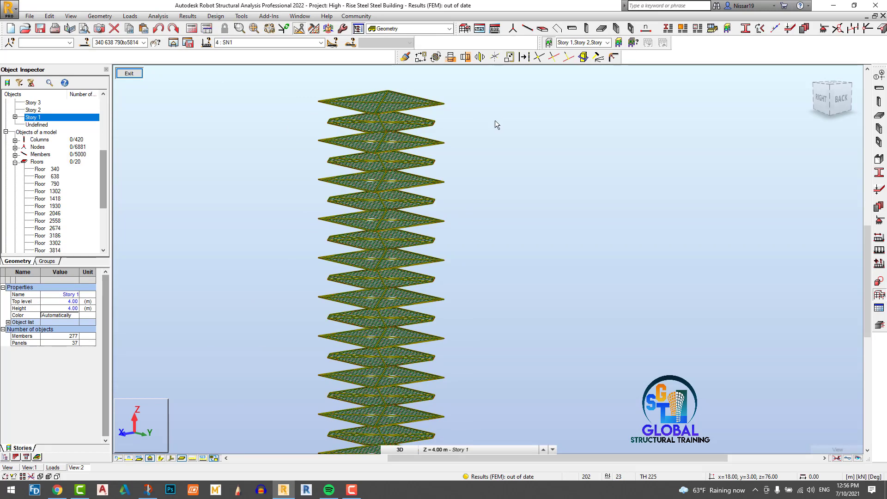
left_click(214, 458)
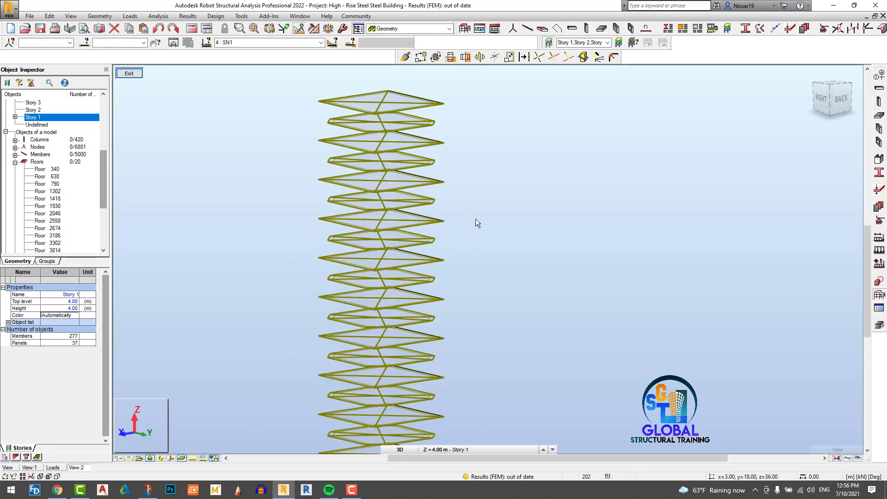
- Apply a uniform planar surface load to all floor panels in load case DL2
left_click(878, 251)
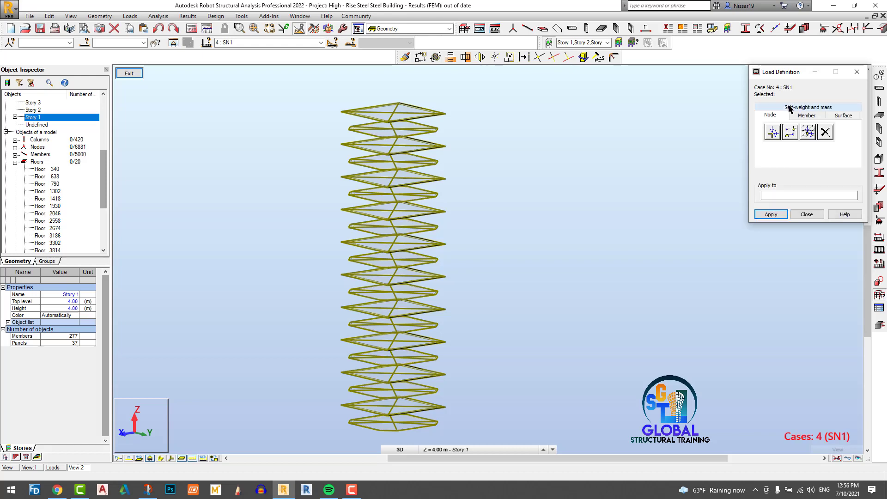
left_click(842, 116)
left_click(772, 132)
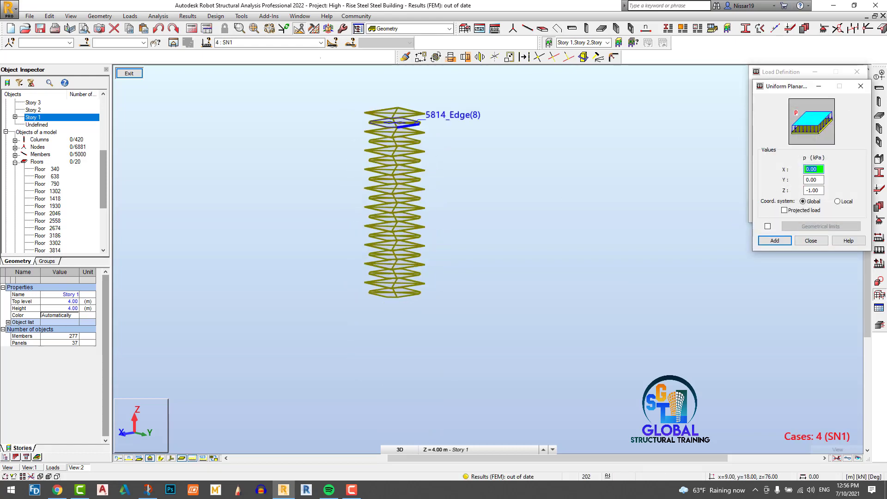
left_click(241, 42)
left_click(236, 56)
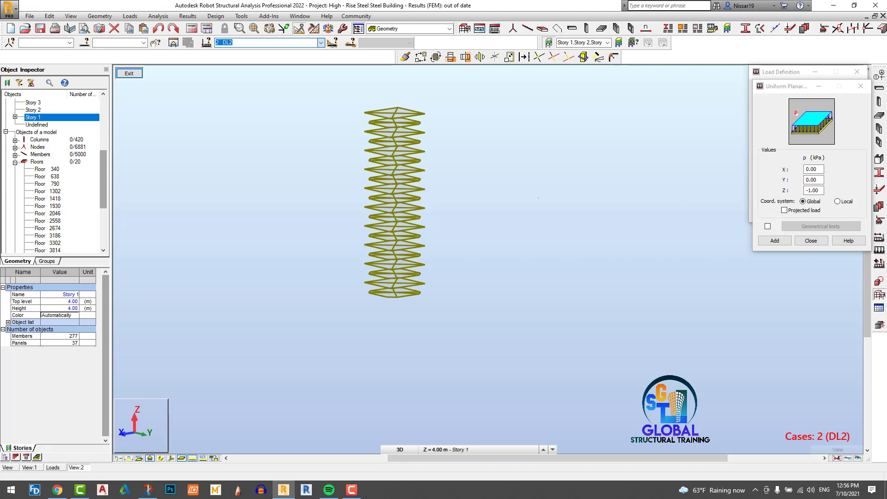
left_click(774, 240)
left_click(808, 196)
left_click_drag(565, 322, 330, 94)
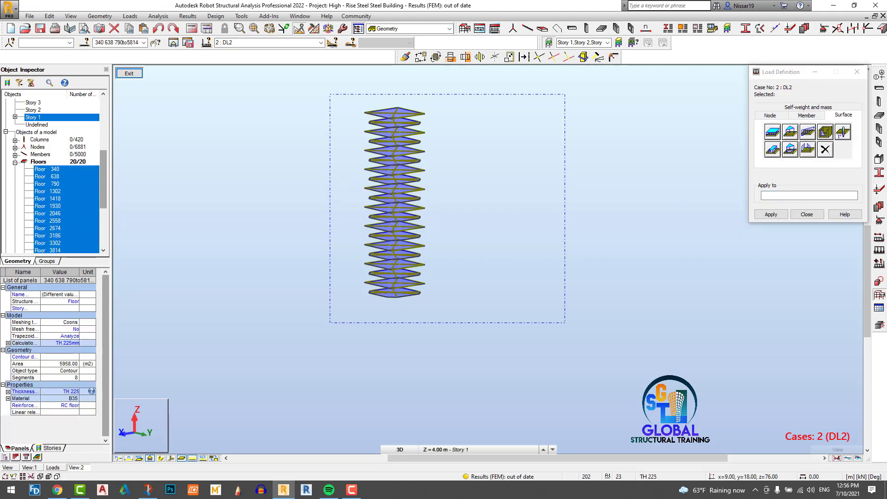
left_click(773, 132)
left_click(775, 240)
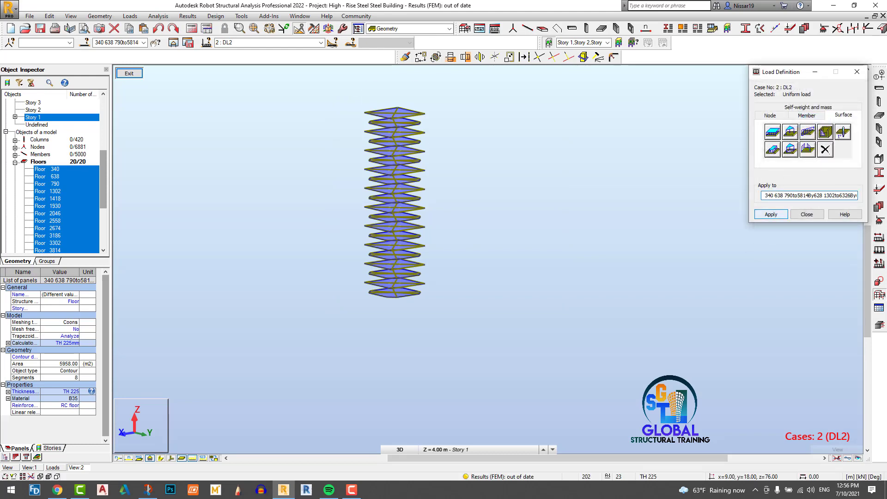
left_click(771, 214)
- Apply a uniform planar load of -2 kPa in Z to every floor panel except the roof in load case LL1
left_click(321, 42)
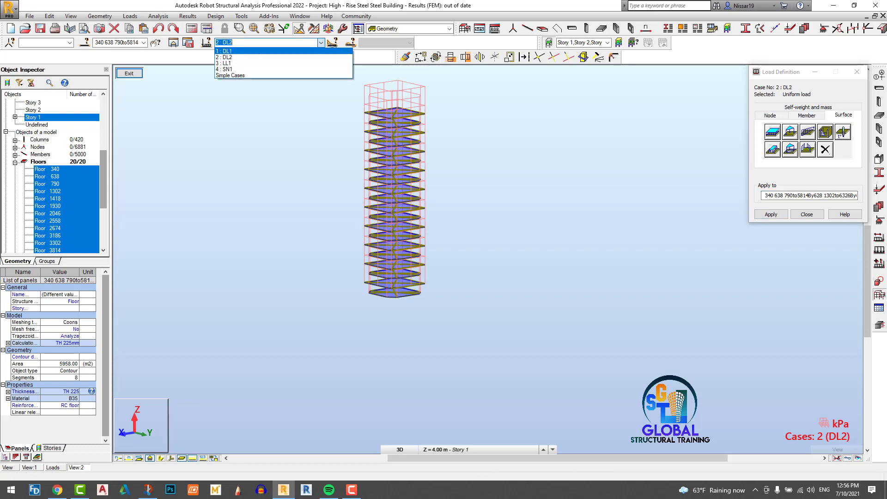
left_click(268, 63)
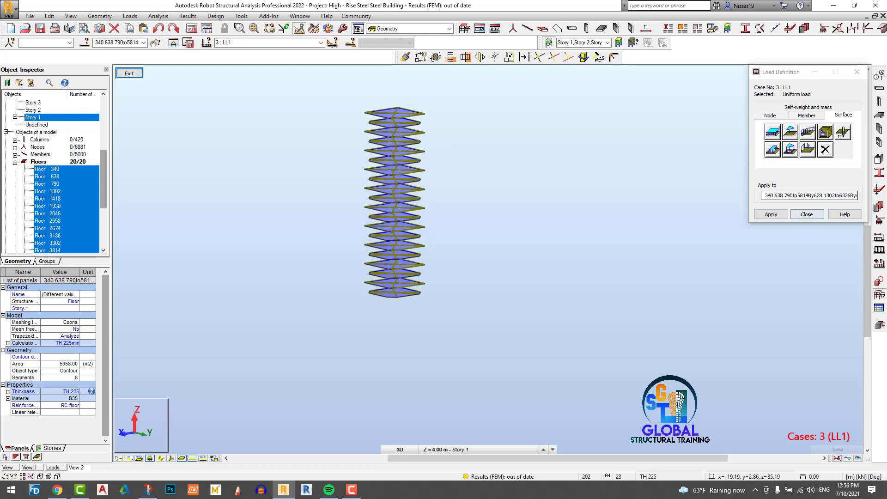
left_click(807, 214)
left_click(490, 199)
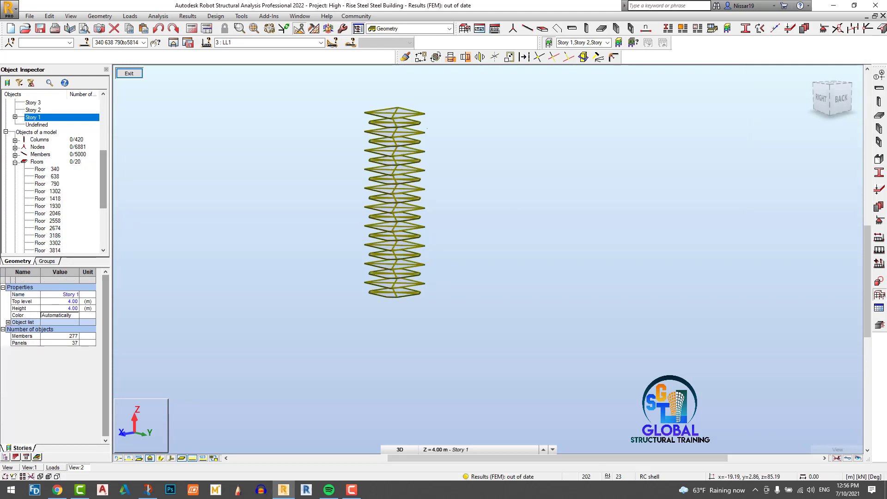
scroll(402, 105, "up", 1)
left_click_drag(493, 355, 411, 128)
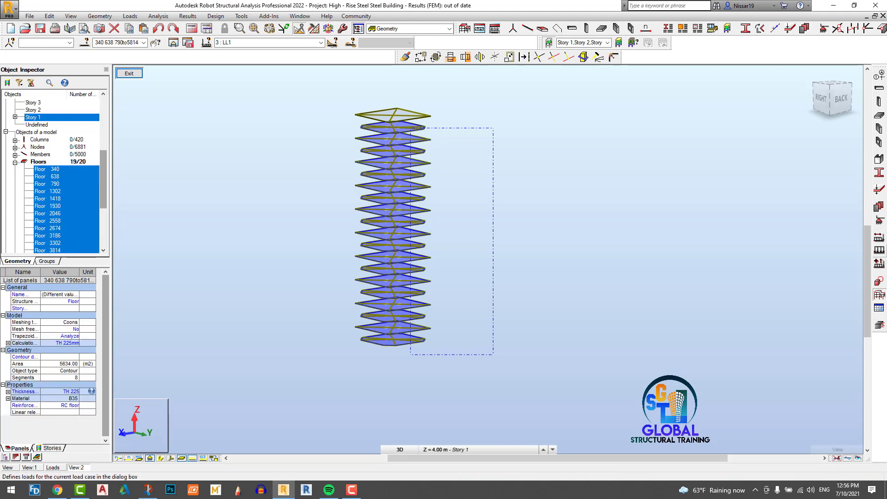
left_click(879, 250)
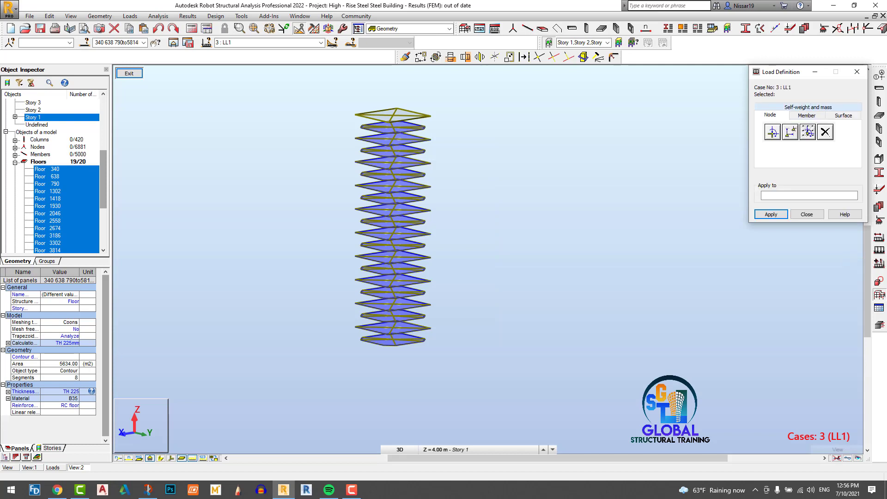
left_click(843, 115)
left_click(773, 132)
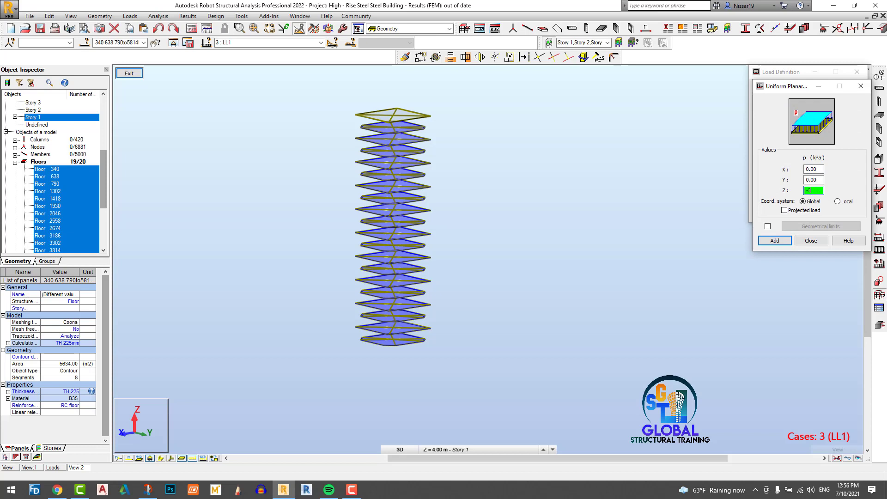
key("BackSpace")
key("Return")
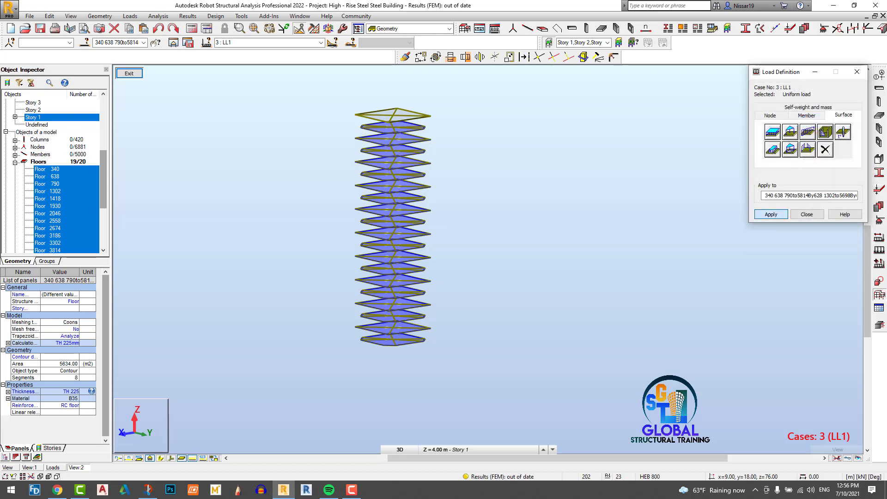
left_click(771, 215)
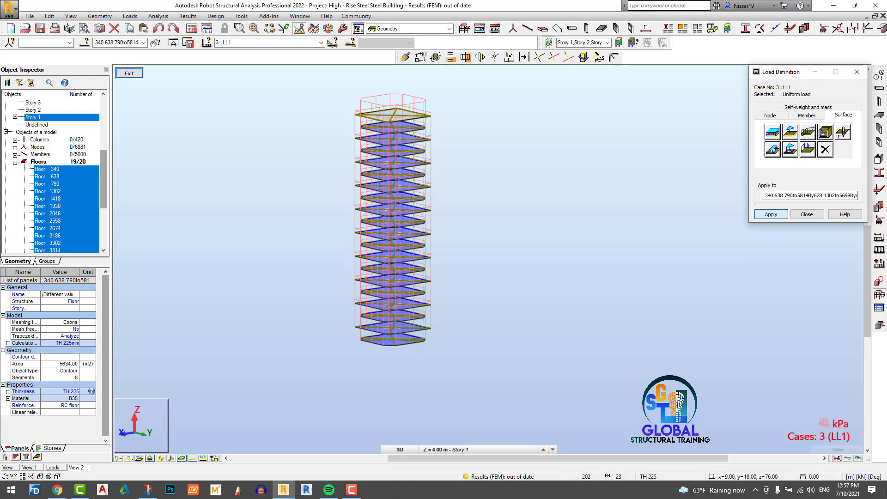
- Switch to load case SN1 and clear the list of panels the uniform load applies to
scroll(409, 95, "up", 6)
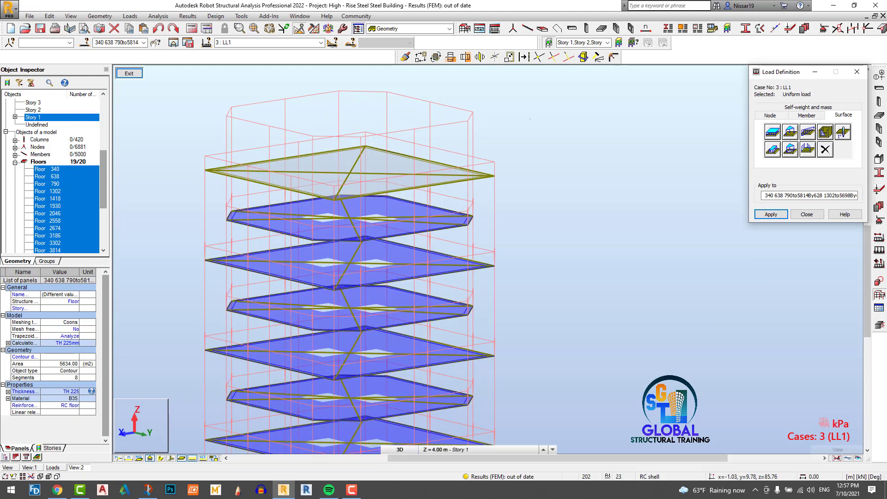
scroll(530, 119, "down", 1)
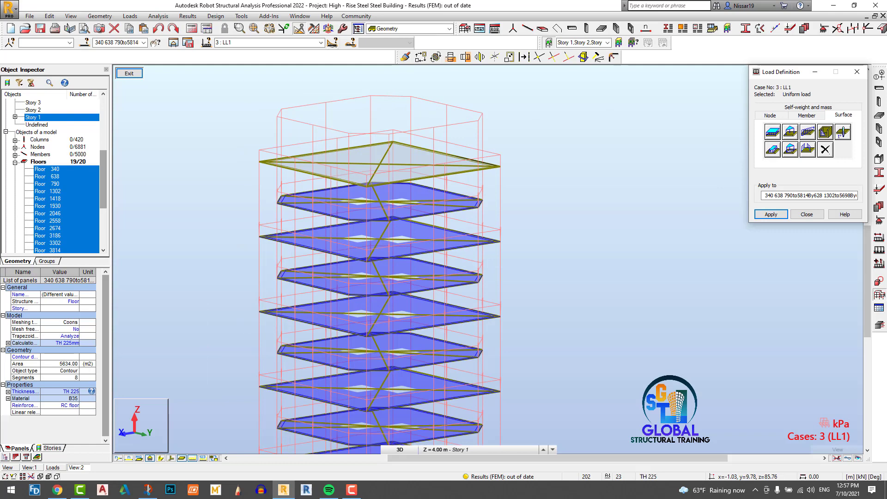
left_click(268, 43)
left_click(235, 69)
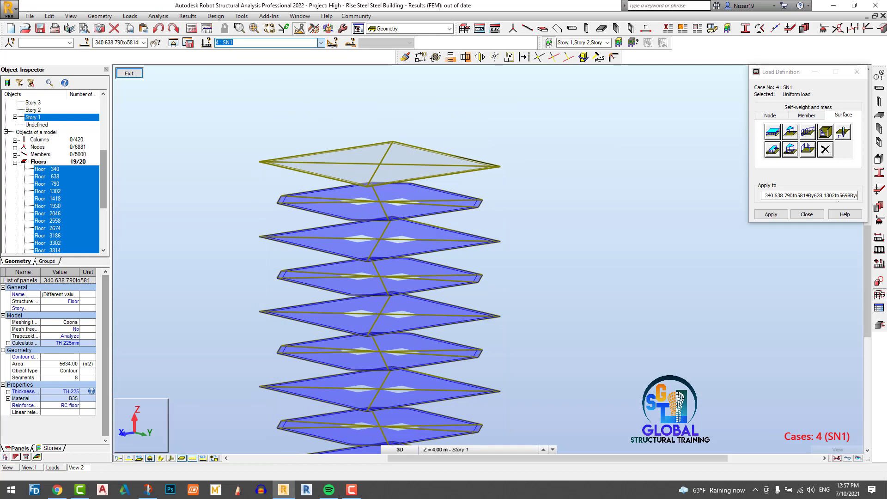
left_click(833, 196)
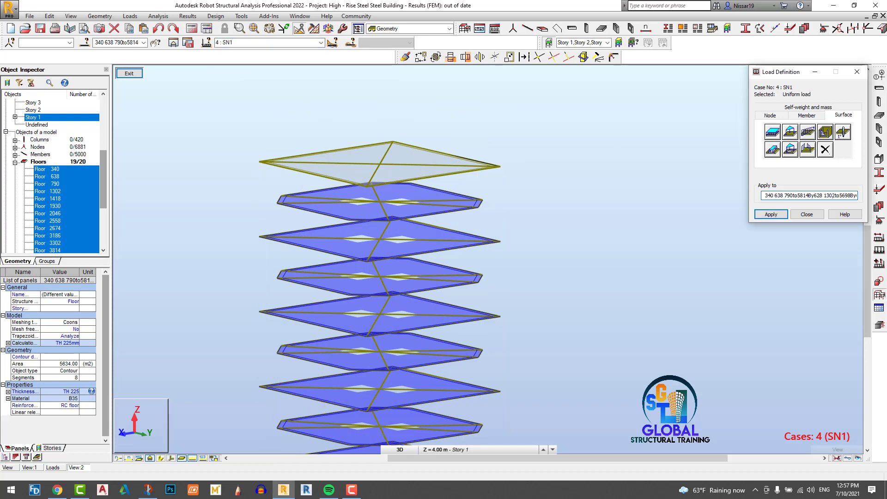
key("ctrl+a")
key("Delete")
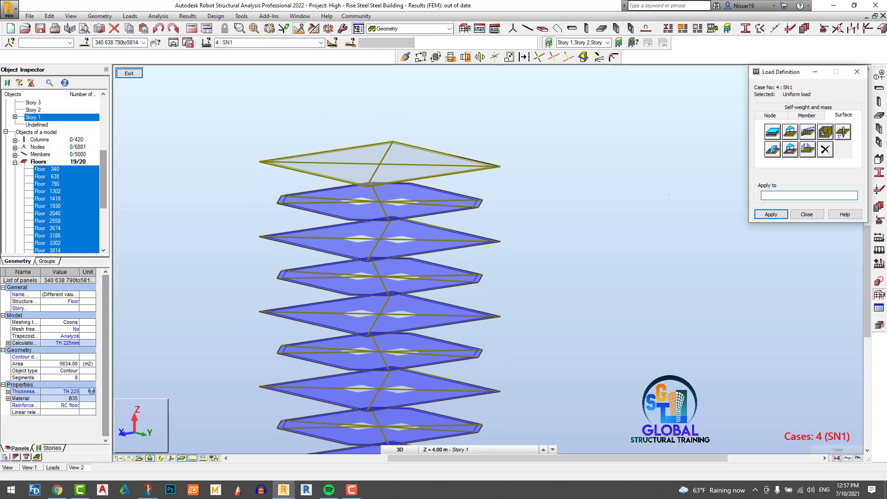
- Apply a uniform planar load of -3 kPa in Z to the roof panel only in load case SN1 and close the load definition
left_click(619, 188)
left_click_drag(520, 176, 465, 147)
left_click(772, 132)
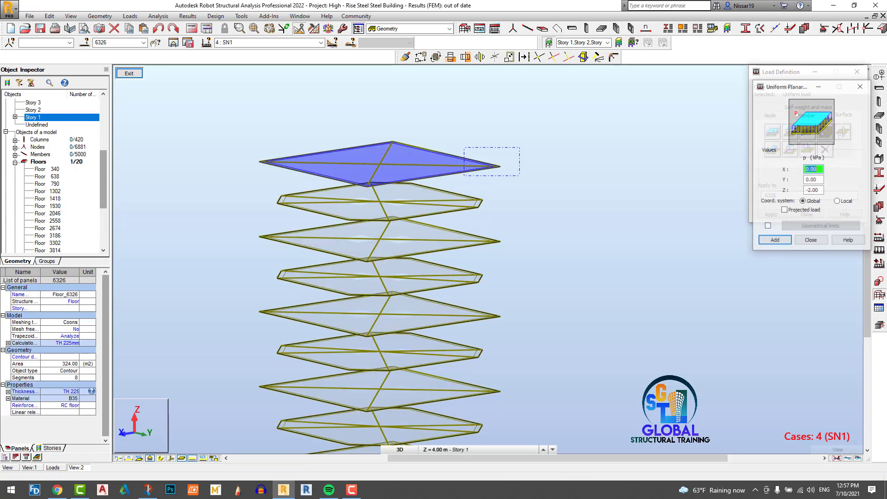
left_click(819, 190)
key("BackSpace")
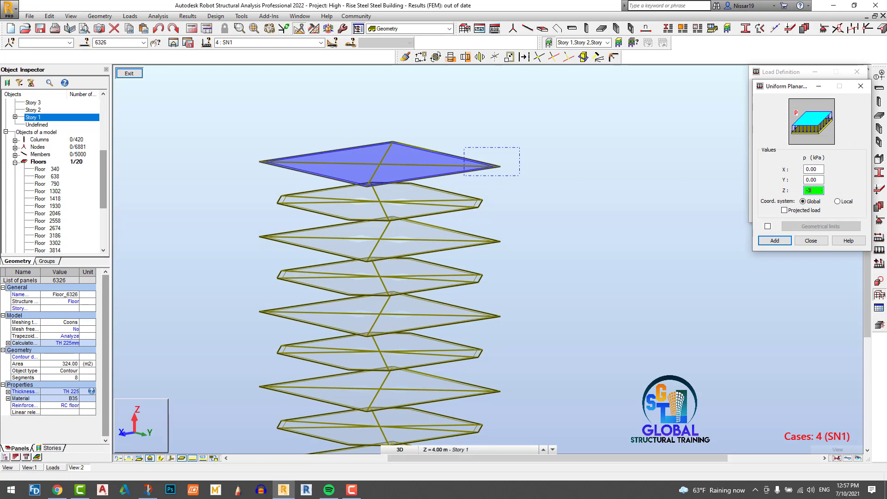
left_click(775, 240)
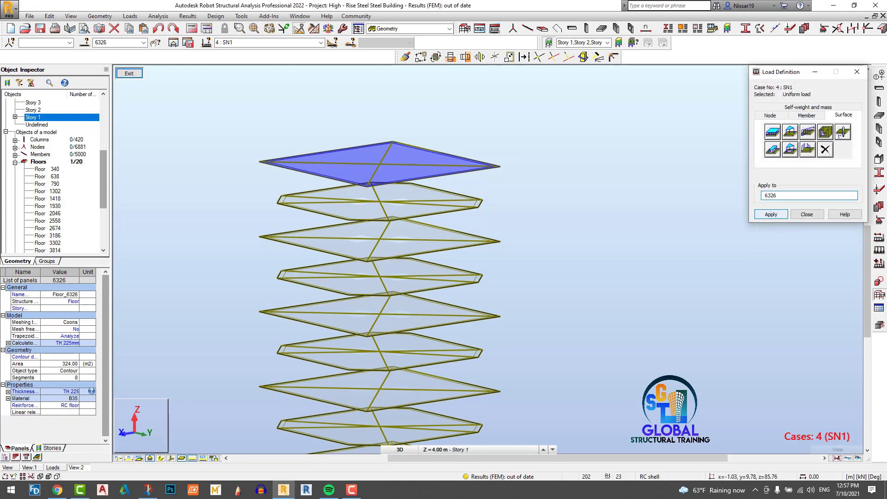
left_click(771, 214)
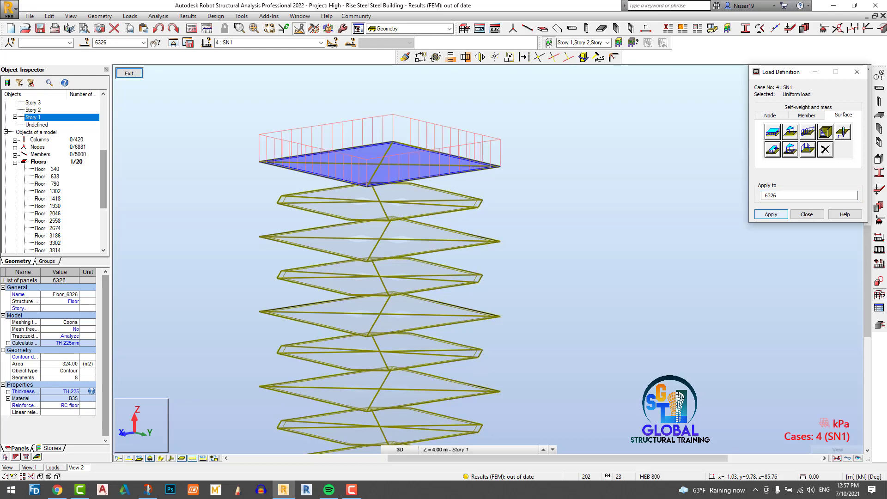
left_click(807, 214)
scroll(398, 110, "down", 2)
scroll(398, 110, "down", 3)
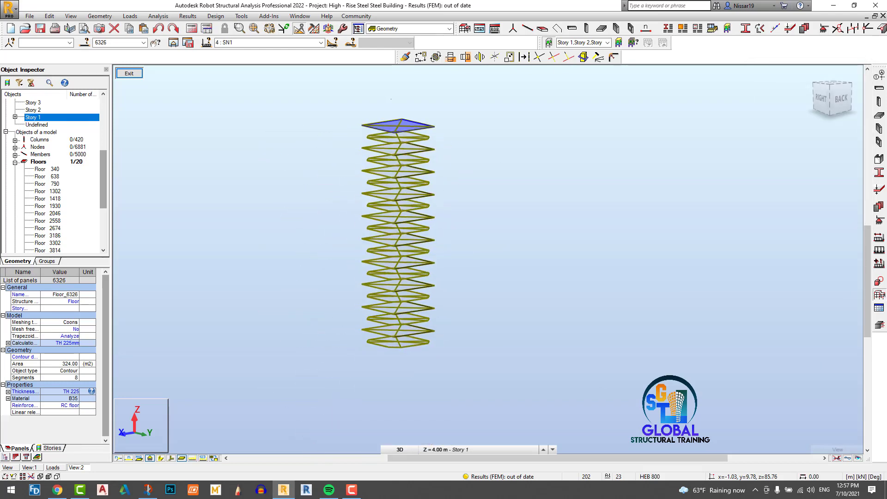
- Exit the isolated floor view and open the wind load generation settings for the whole tower
left_click(129, 73)
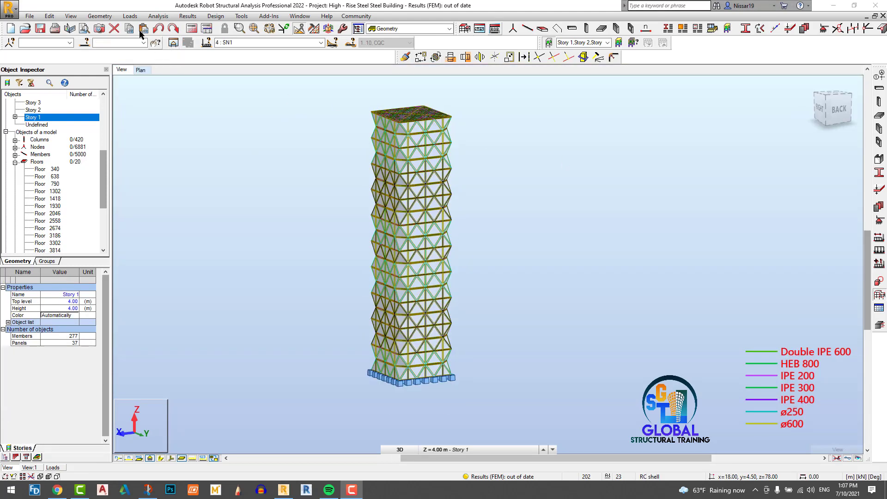
left_click(129, 15)
mouse_move(185, 148)
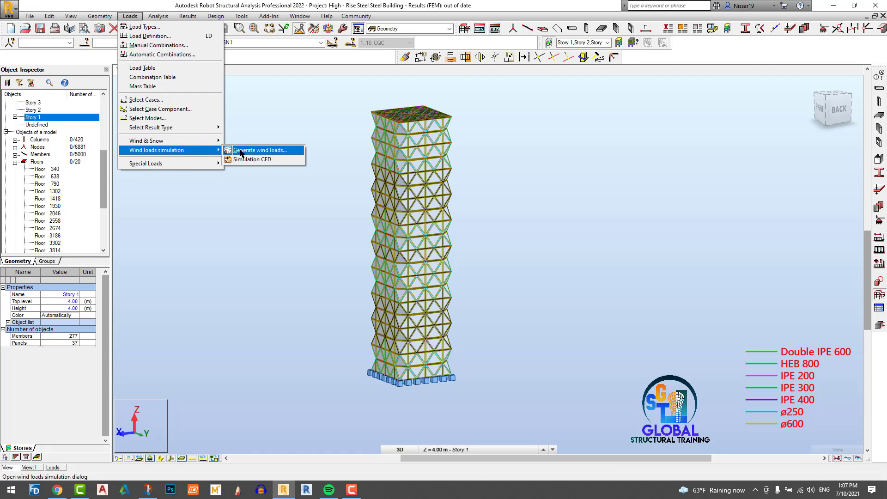
left_click(249, 148)
middle_click_drag(614, 181, 561, 156)
scroll(572, 176, "up", 3)
scroll(570, 176, "down", 2)
scroll(570, 176, "up", 2)
scroll(570, 175, "down", 2)
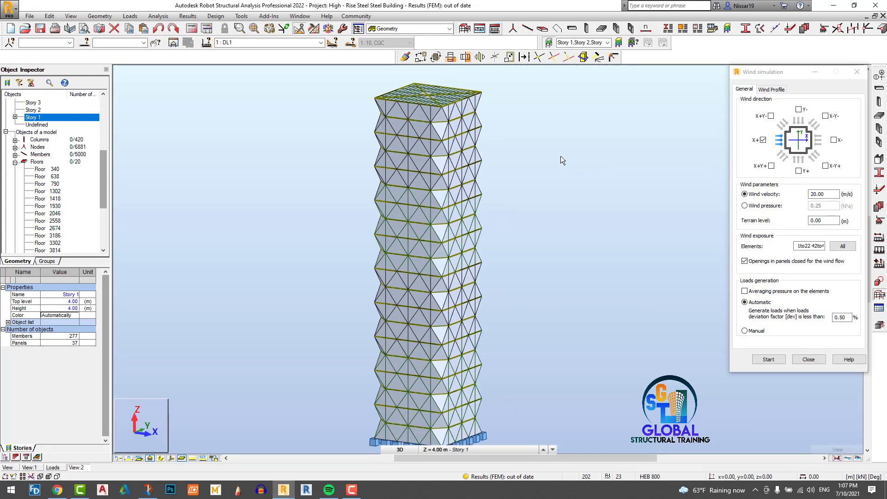
- Enable wind from X+, X-, Y+ and Y-, set the wind velocity to 24 m/s and start the wind simulation
left_click(813, 120)
left_click(833, 140)
left_click(798, 109)
left_click(799, 170)
left_click_drag(826, 195, 775, 192)
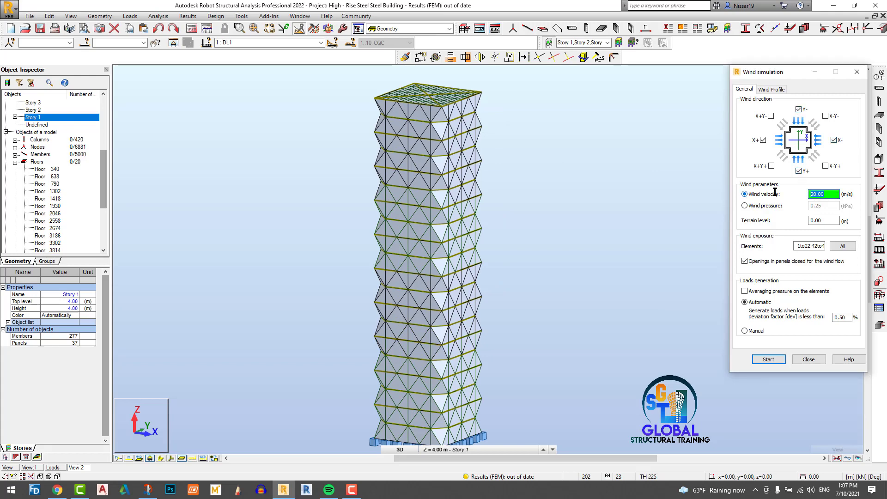
type("24")
left_click(768, 359)
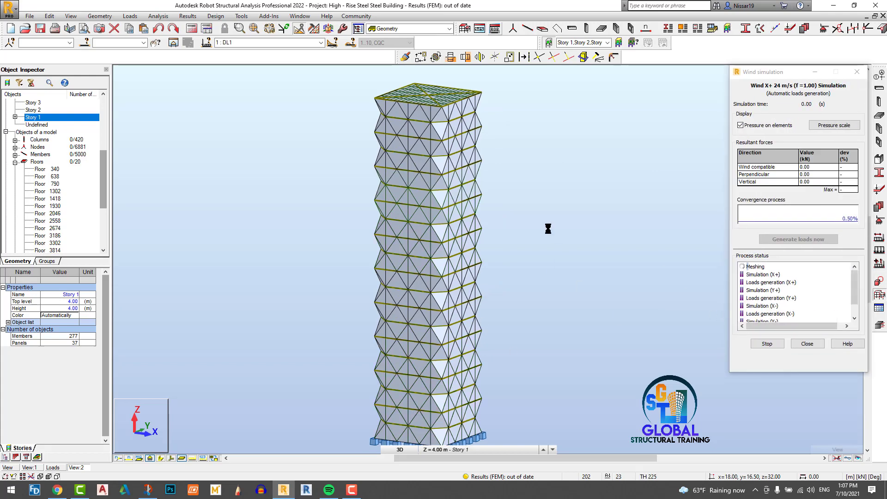
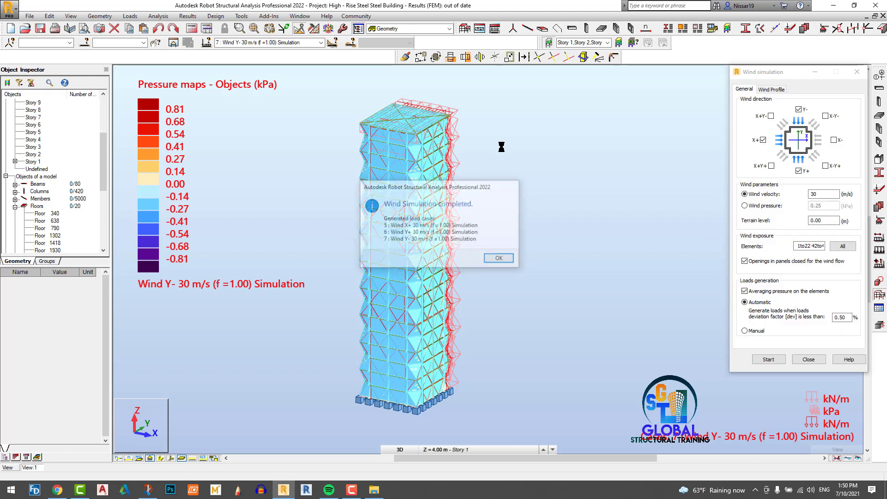
- Dismiss the simulation completion notice and display the pressure map of load case Wind X+ 30 m/s
left_click(499, 260)
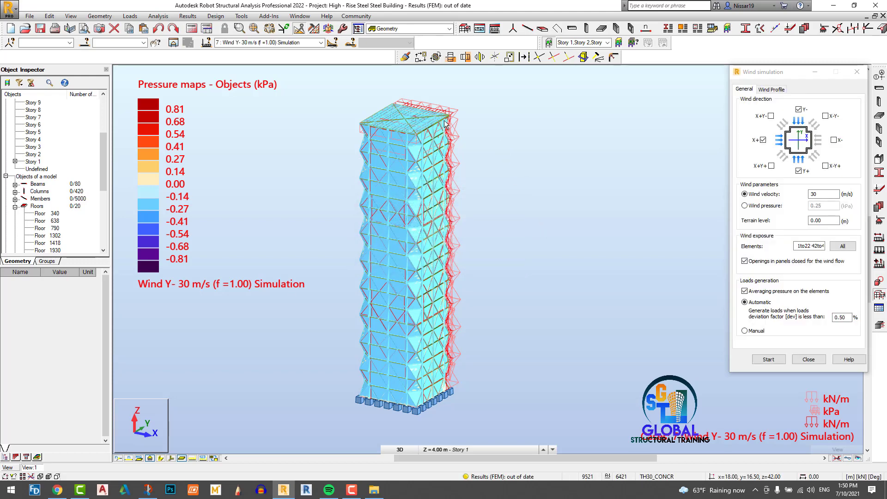
left_click(321, 43)
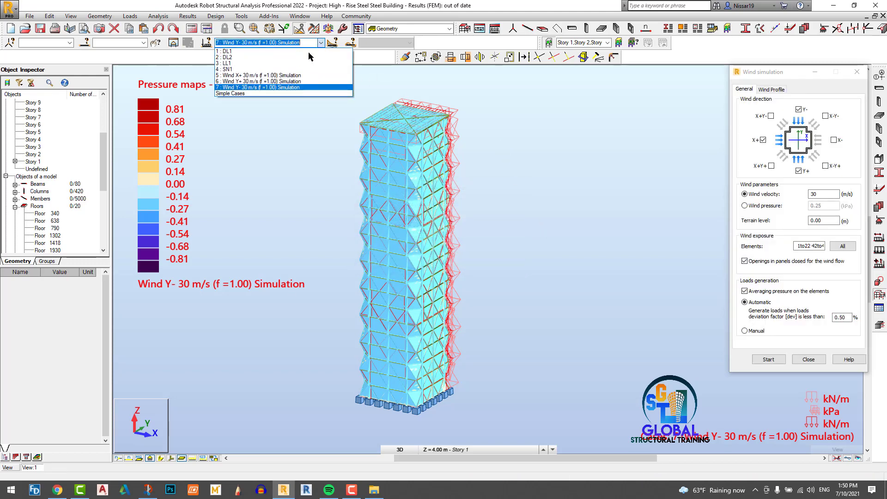
left_click(296, 75)
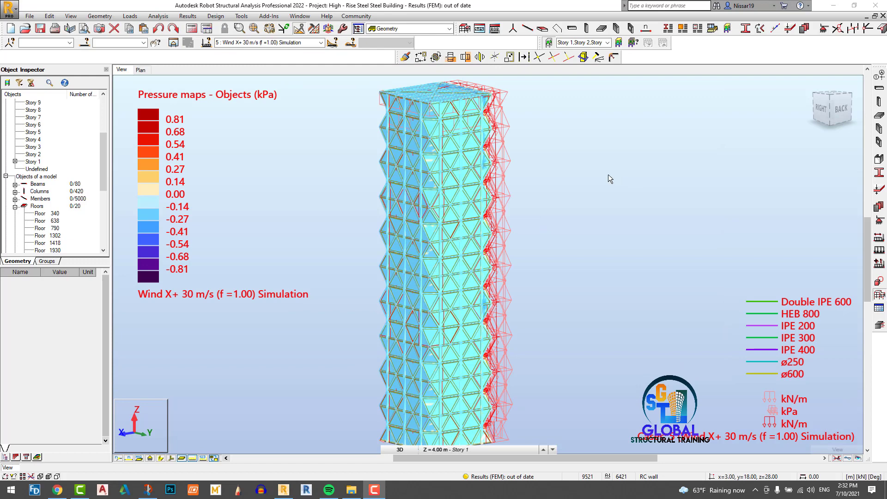
scroll(607, 174, "down", 1)
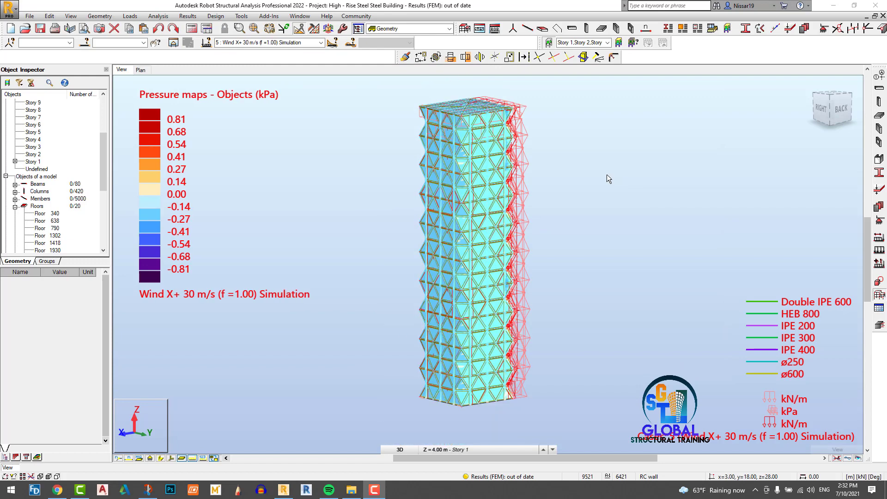
middle_click_drag(606, 173, 550, 171)
scroll(550, 171, "up", 1)
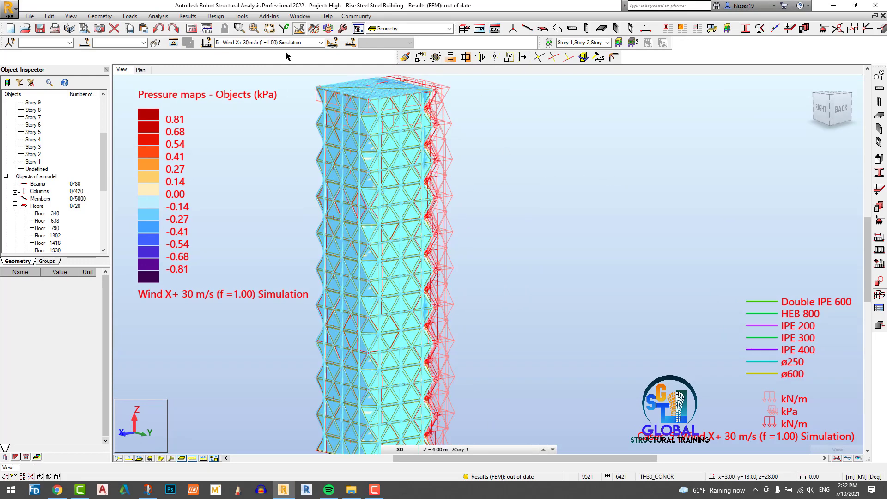
- Examine the pressure maps of load cases Wind Y+, Wind Y- and Wind X- 30 m/s in turn
left_click(322, 43)
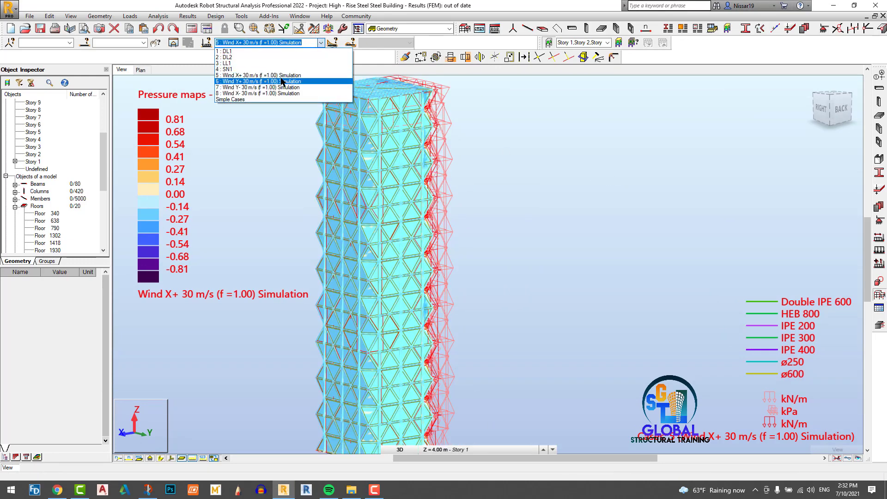
left_click(277, 82)
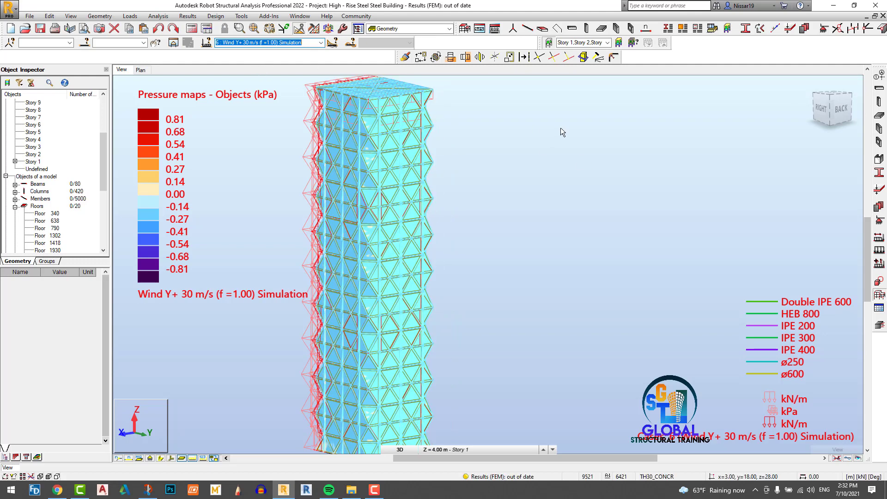
scroll(561, 127, "down", 2)
left_click(321, 43)
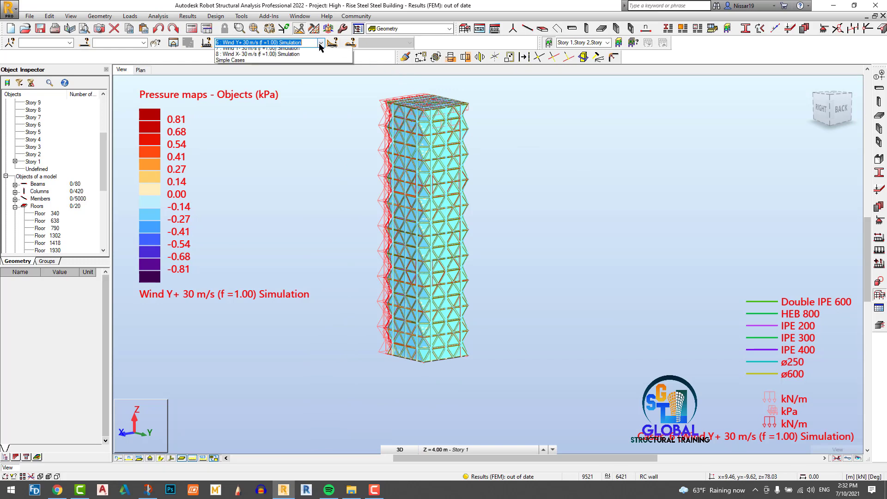
left_click(277, 87)
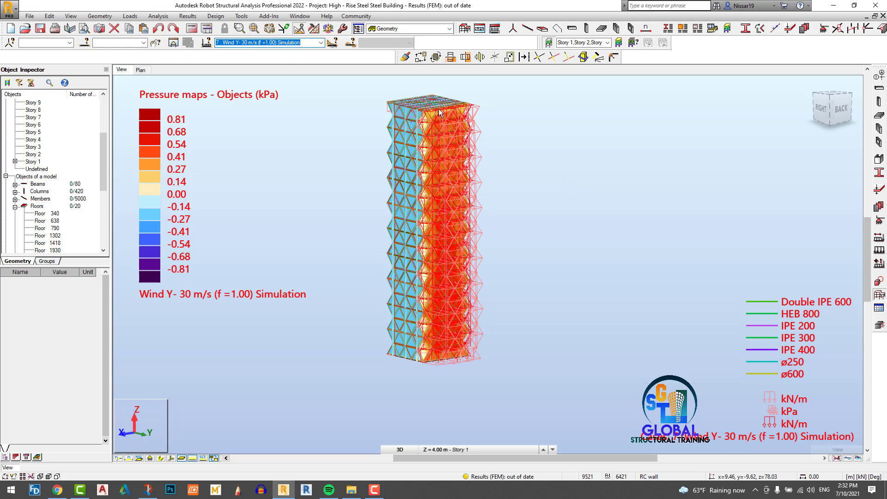
left_click(321, 42)
left_click(286, 93)
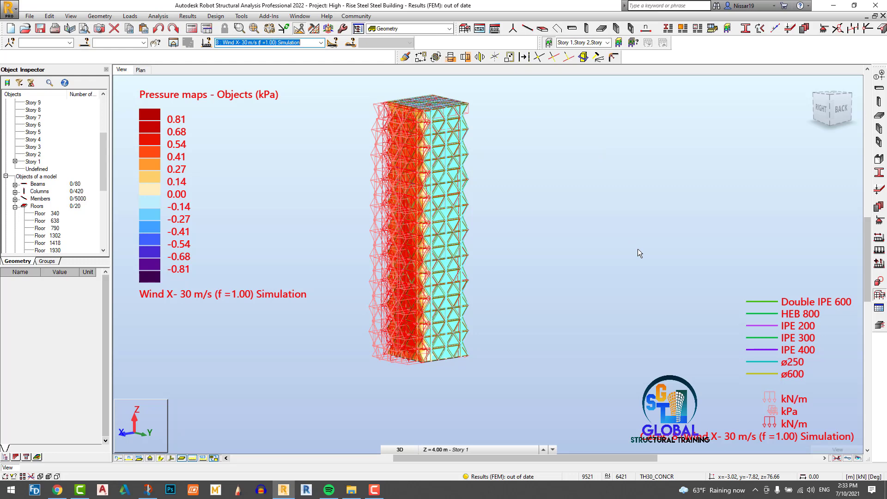
- Switch the active load case to DL1, inspect the tower and hide the load symbols
left_click(321, 42)
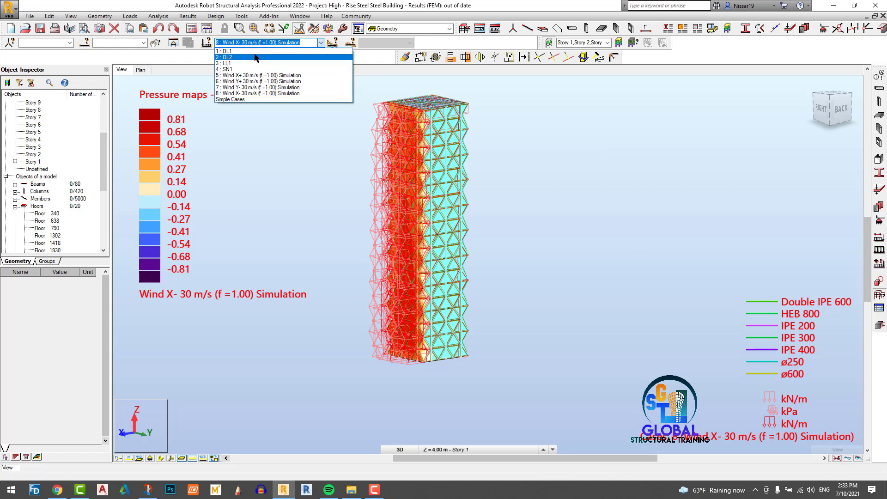
left_click(252, 51)
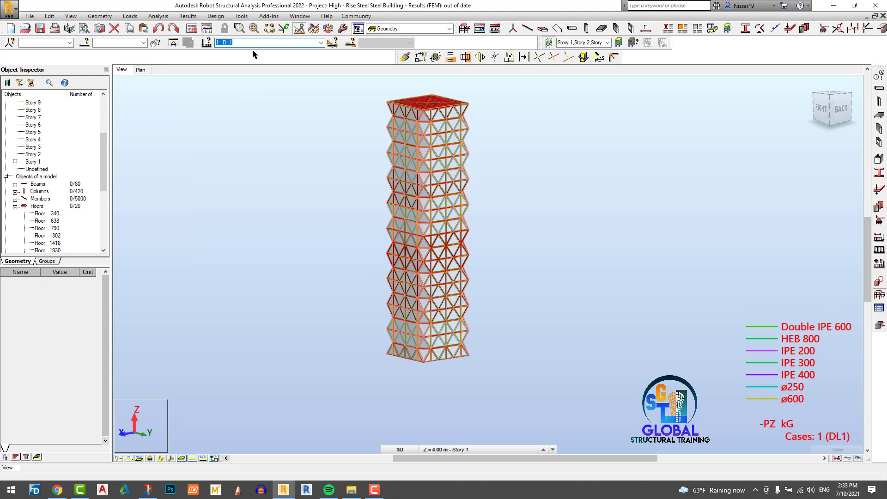
scroll(513, 149, "up", 2)
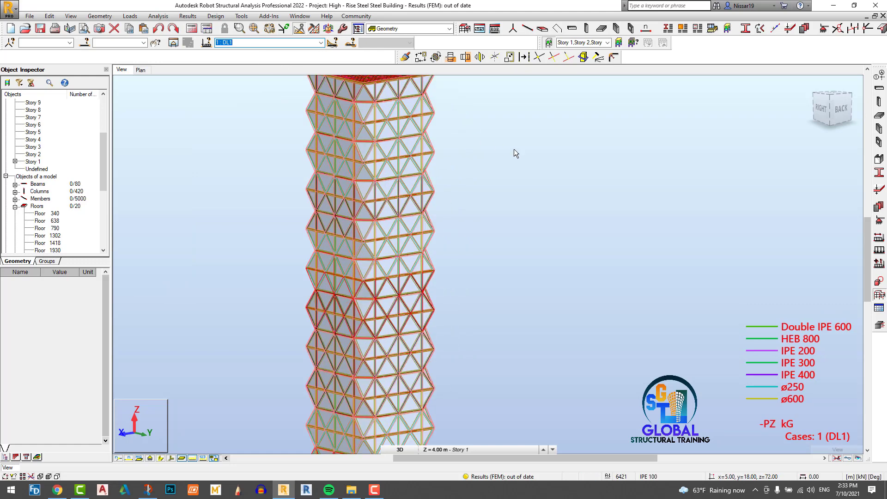
scroll(518, 188, "down", 1)
scroll(500, 189, "up", 1)
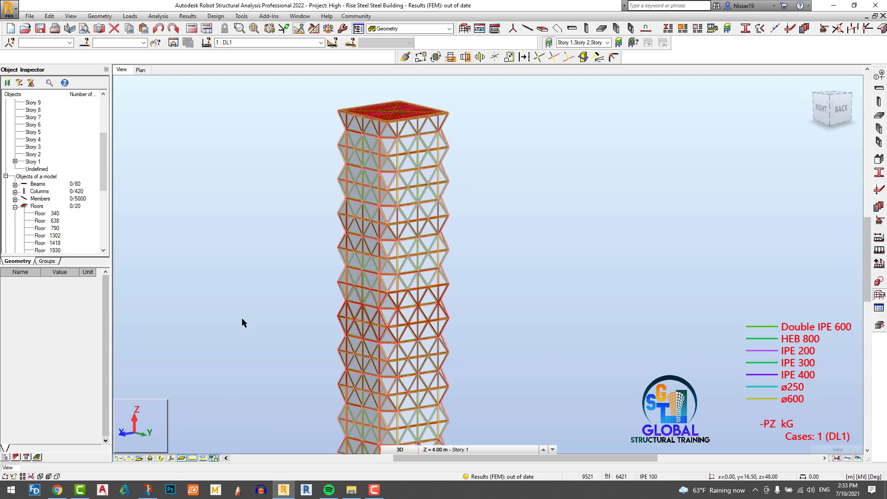
scroll(277, 192, "down", 1)
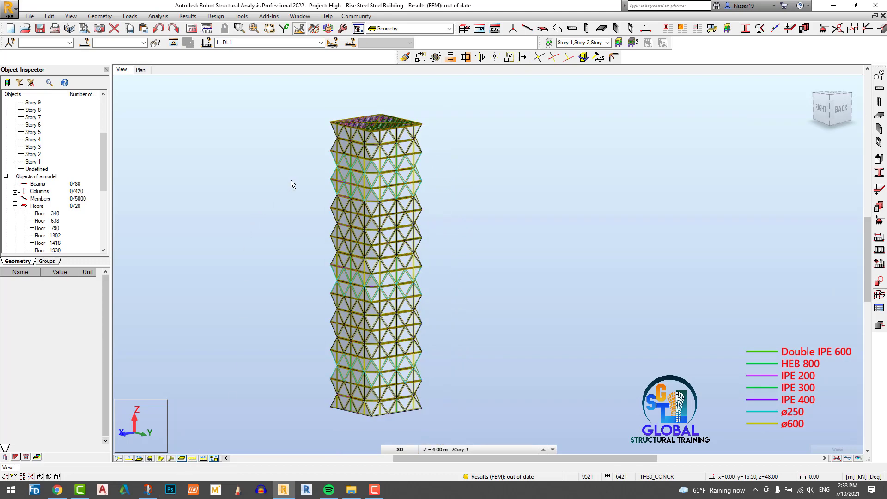
scroll(262, 305, "up", 1)
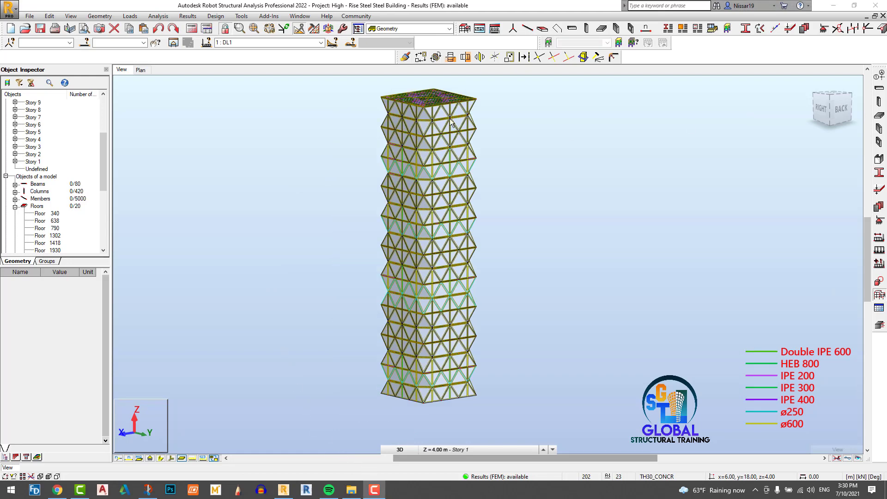
- Choose full automatic load combinations to code NS-EN 1990:2002/NA:2016 and open their detailed settings
left_click(134, 17)
left_click(155, 54)
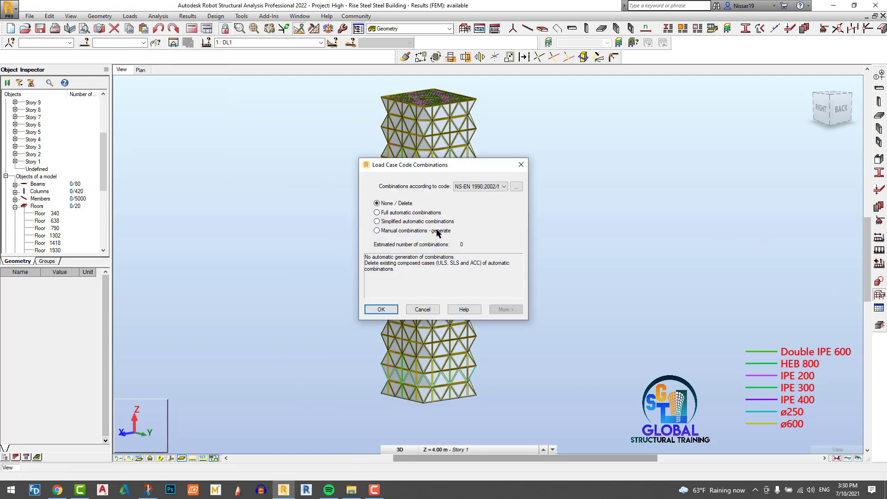
left_click(417, 213)
left_click(508, 309)
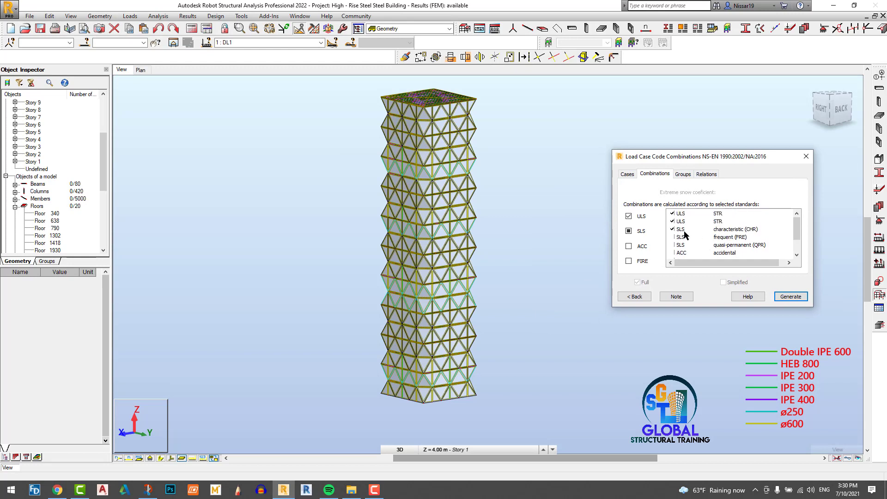
- Check the load combination groups for the dead, live, wind and snow natures
left_click(693, 175)
left_click(699, 190)
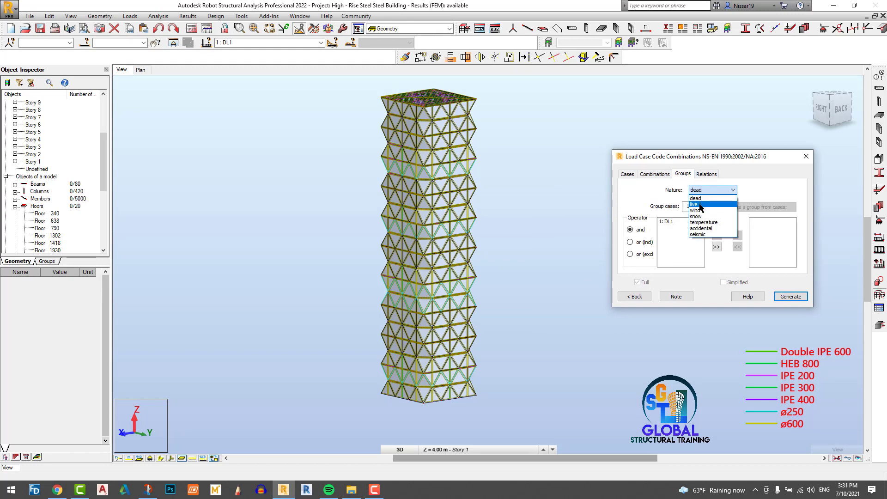
left_click(698, 204)
left_click(702, 190)
left_click(705, 209)
left_click(706, 191)
left_click(705, 218)
- Review the group relations for the dead, live, wind and snow natures, and generate the code combinations
left_click(715, 175)
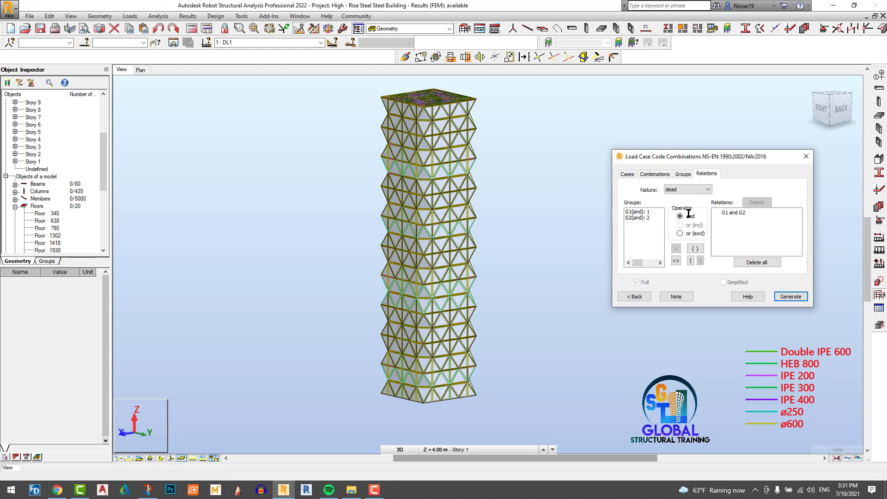
left_click(698, 189)
left_click(687, 204)
left_click(693, 189)
left_click(685, 210)
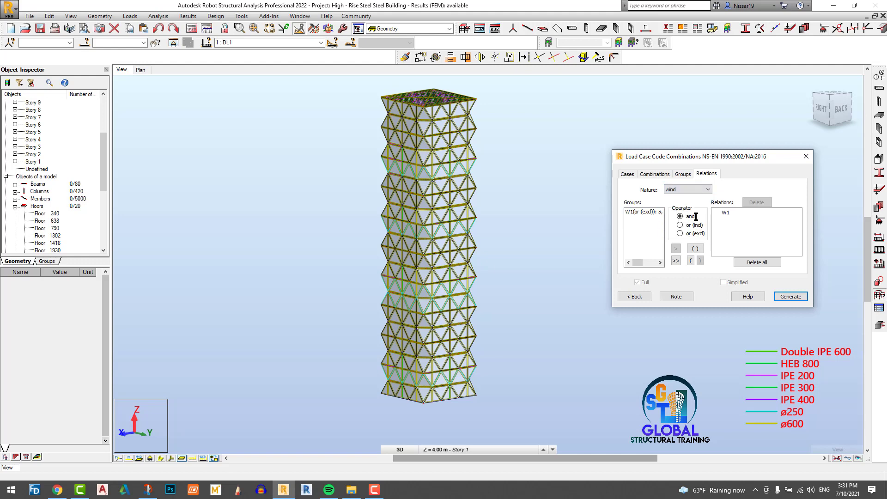
left_click(694, 190)
left_click(681, 216)
left_click(680, 189)
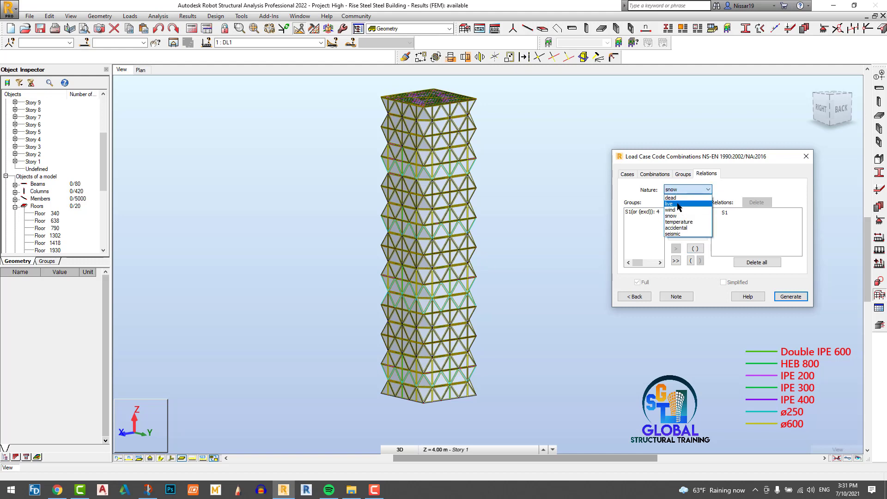
left_click(678, 204)
left_click(790, 297)
- Open the load combination table and set the combination descriptions to use case labels
left_click(277, 42)
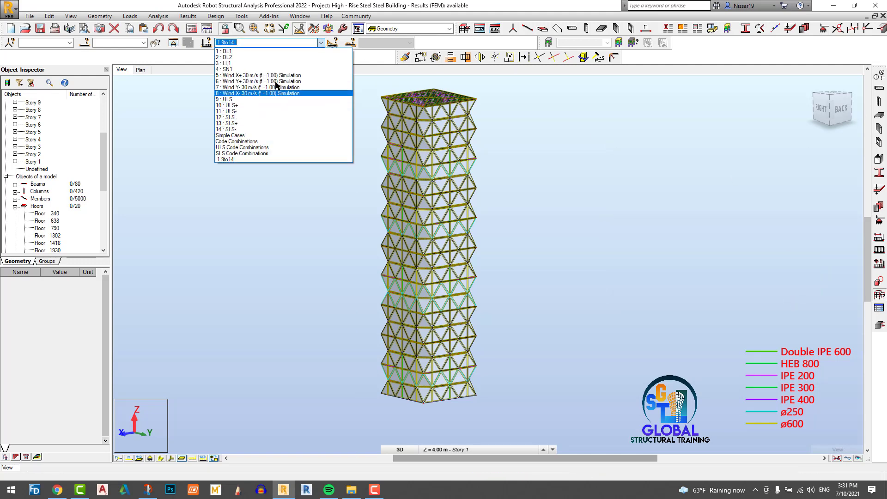
left_click(128, 16)
left_click(148, 78)
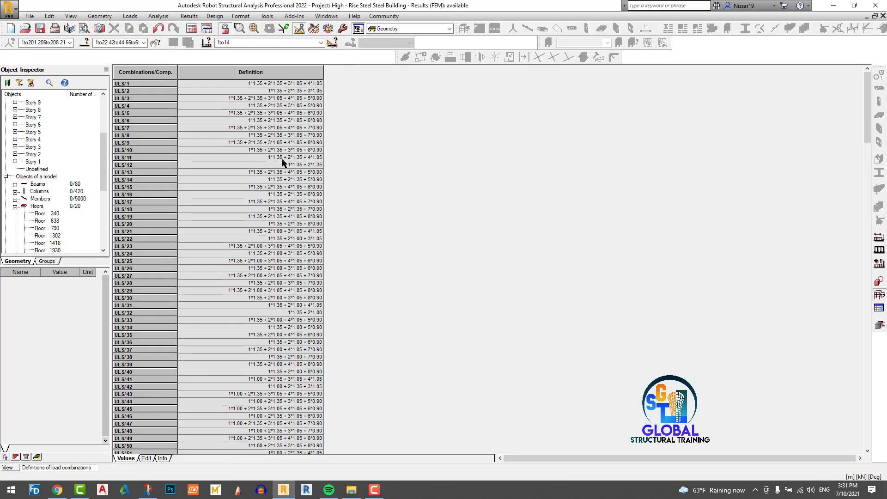
right_click(132, 155)
left_click(162, 227)
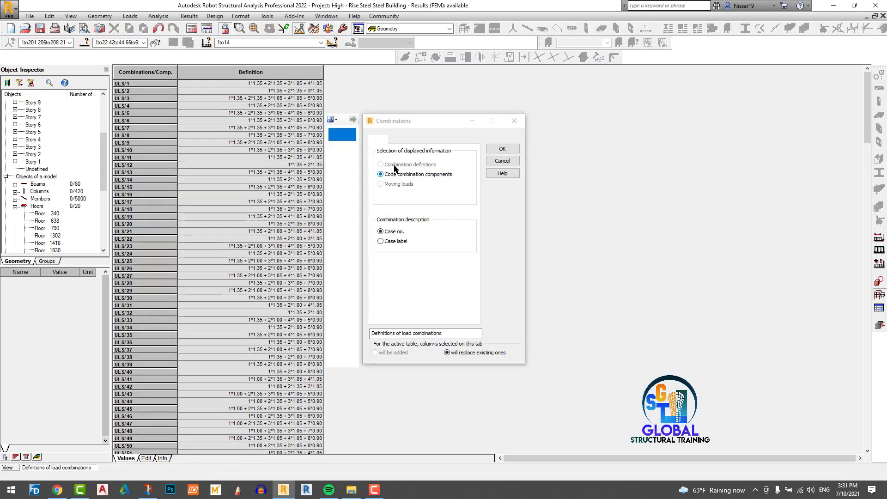
left_click(502, 148)
- Examine the ULS and SLS code combinations in the combination table, and return to the model view
left_click(321, 43)
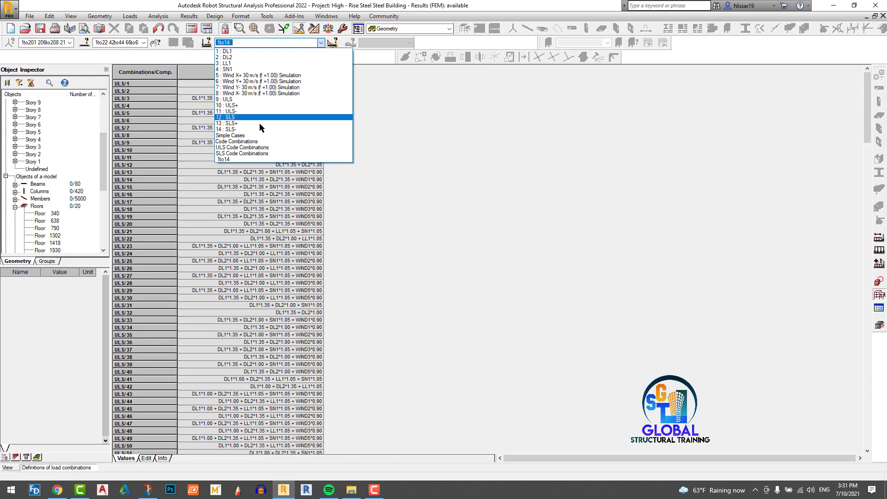
left_click(264, 149)
scroll(192, 439, "down", 20)
left_click(321, 43)
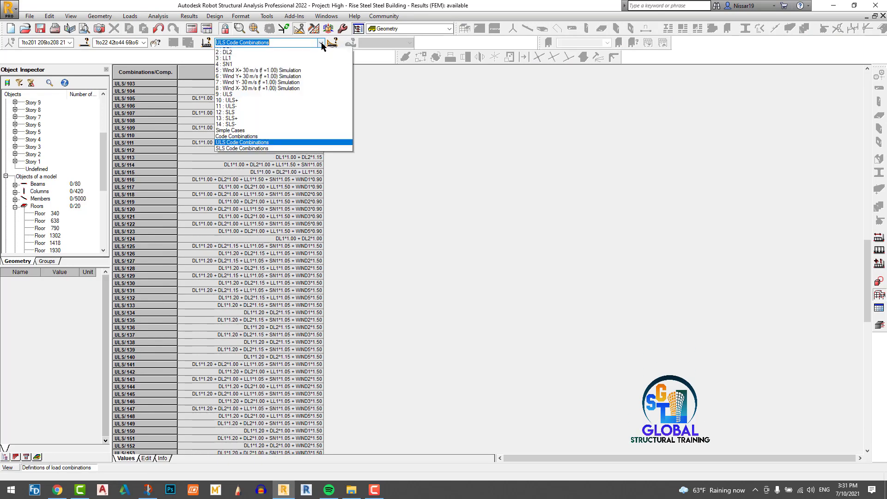
left_click(266, 154)
left_click(321, 42)
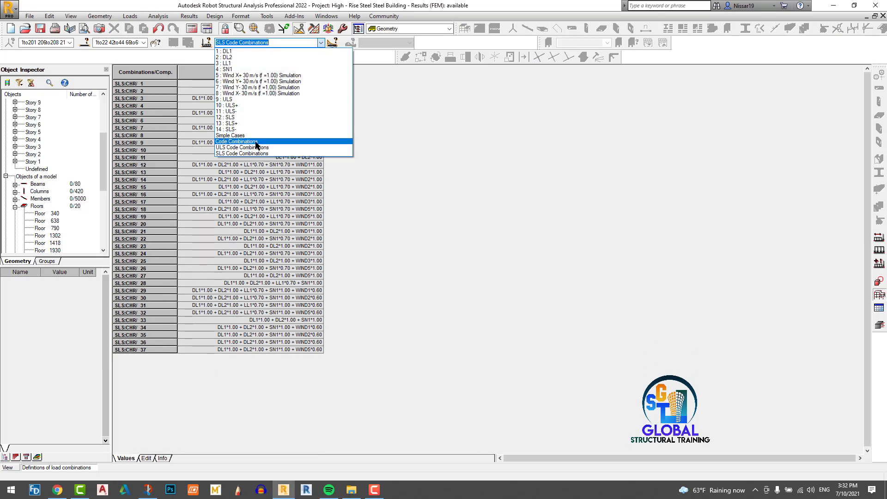
left_click(258, 148)
scroll(260, 138, "down", 13)
left_click(8, 468)
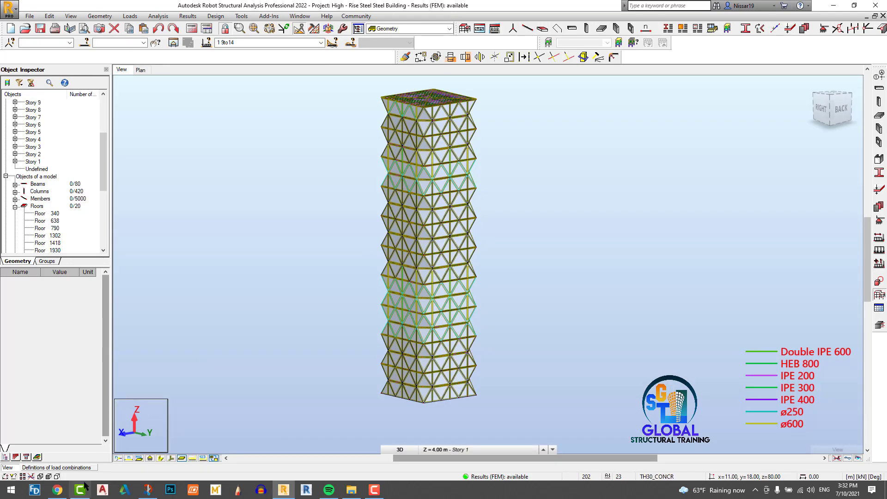
- Close the load combination definitions table and run the structural calculations on the whole model
left_click(58, 468)
left_click(883, 16)
scroll(494, 187, "up", 1)
scroll(494, 187, "down", 1)
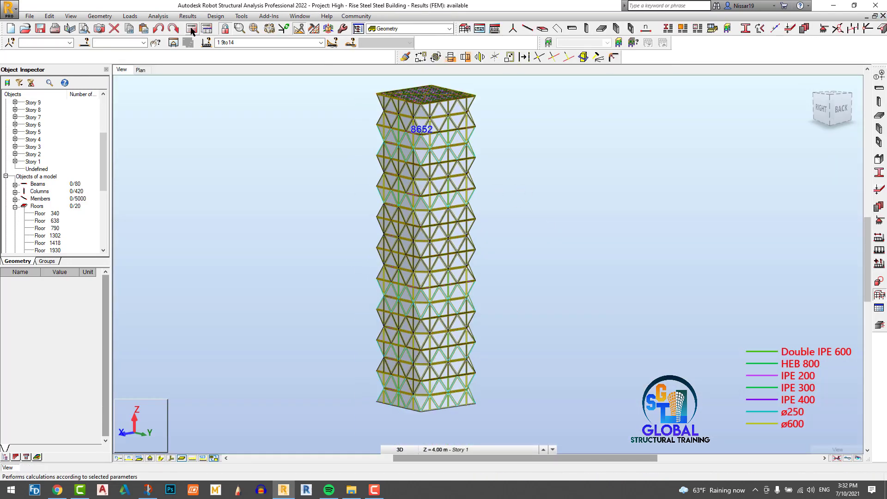
left_click(192, 29)
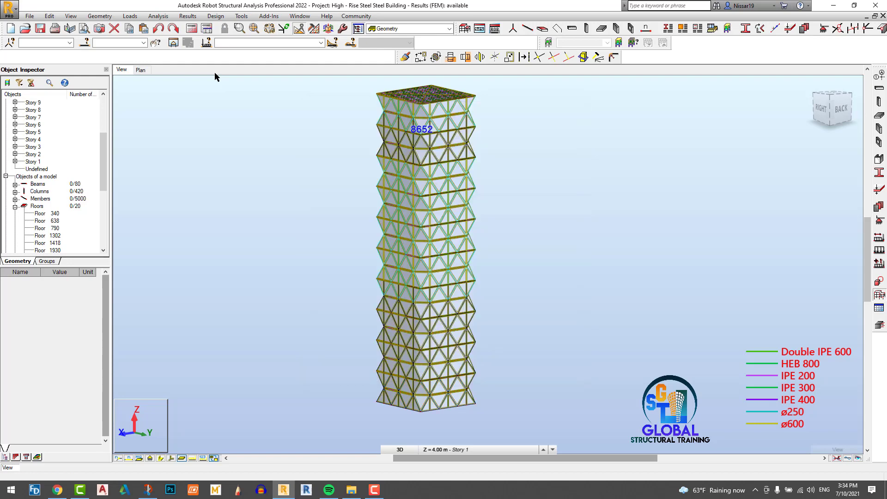
- Display the deformation and exact member deformation diagrams for the SLS code combinations on the 3D model
left_click(268, 42)
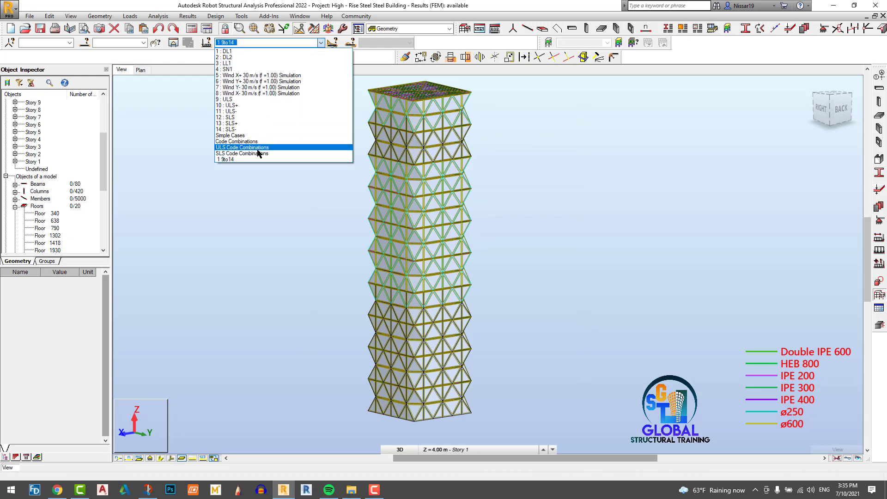
left_click(220, 113)
left_click(188, 15)
left_click(203, 47)
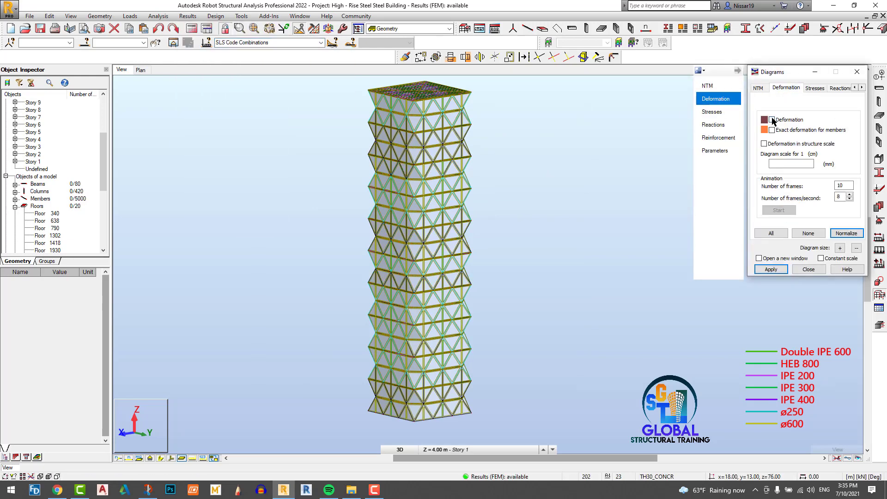
left_click(771, 270)
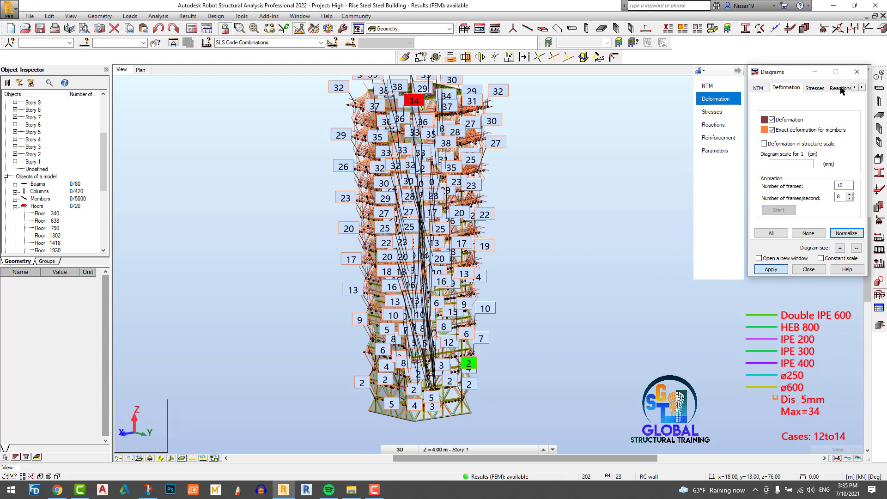
- Set the deformation diagram description to none and inspect the deformed shape of the tower
left_click(715, 151)
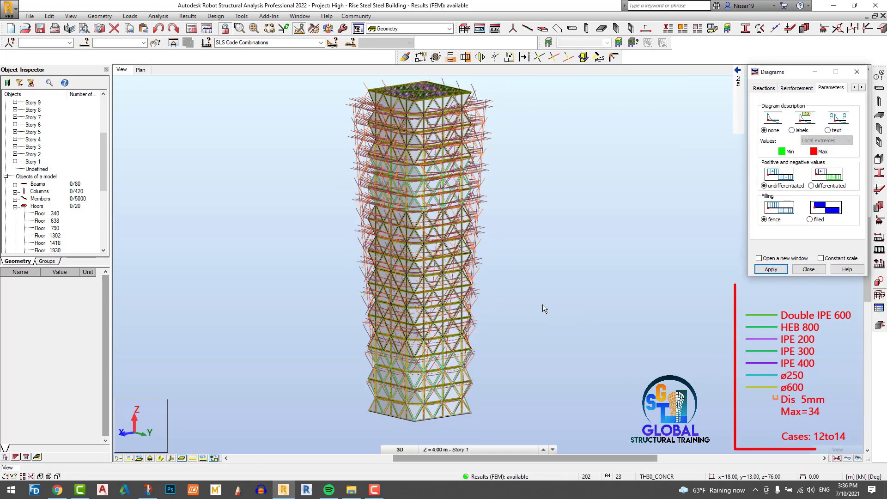
scroll(545, 255, "up", 3)
scroll(545, 259, "down", 2)
scroll(673, 360, "down", 2)
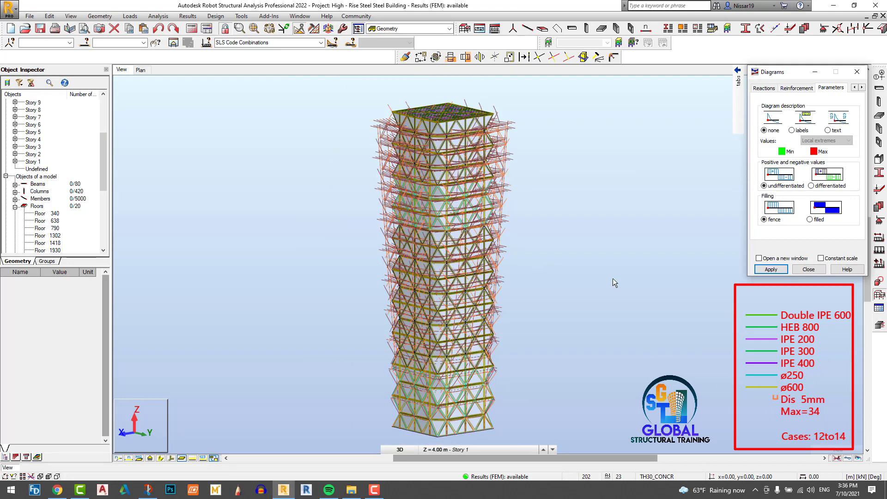
- Turn off the deformation and exact member deformation diagrams on the tower
left_click(771, 89)
left_click(854, 88)
left_click(782, 88)
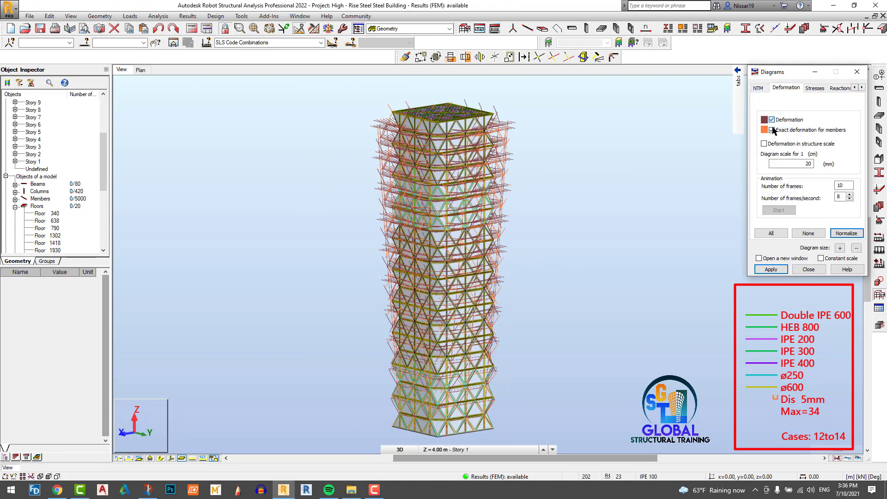
left_click(773, 129)
left_click(771, 270)
- Display all support reactions with descriptions for the ULS code combinations in the 3D view
left_click(759, 88)
left_click(839, 89)
left_click(772, 233)
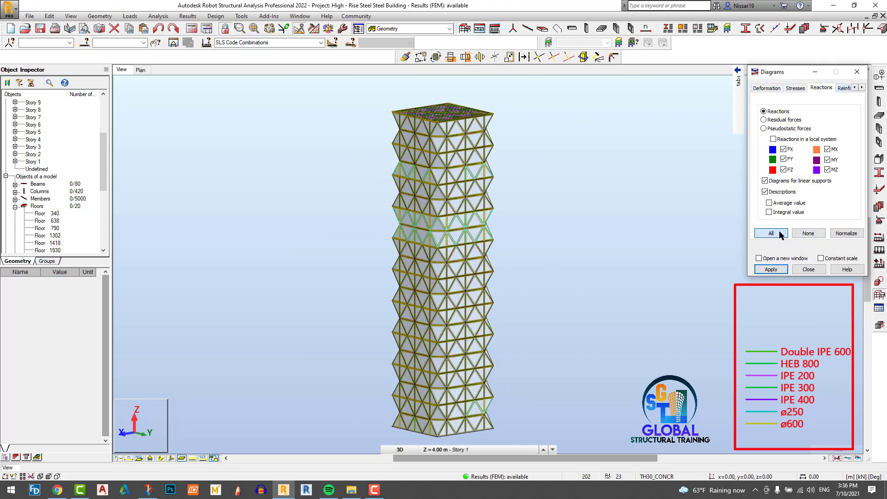
left_click(320, 43)
left_click(296, 61)
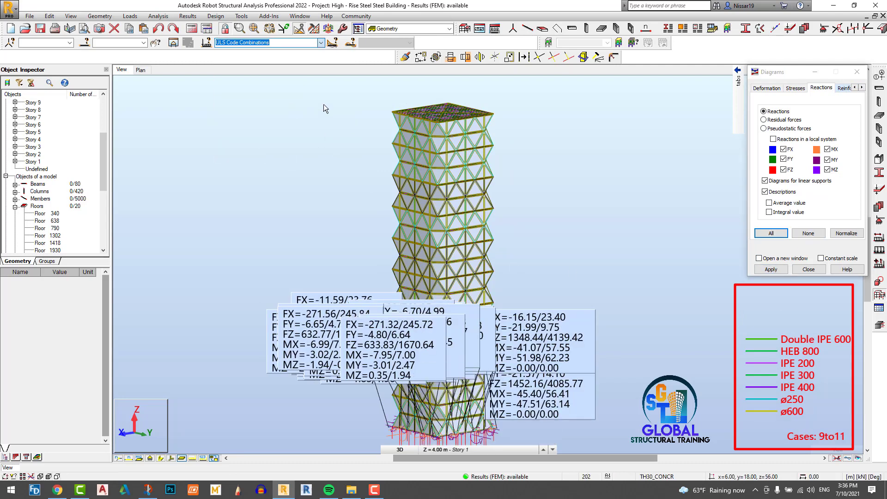
scroll(324, 104, "down", 4)
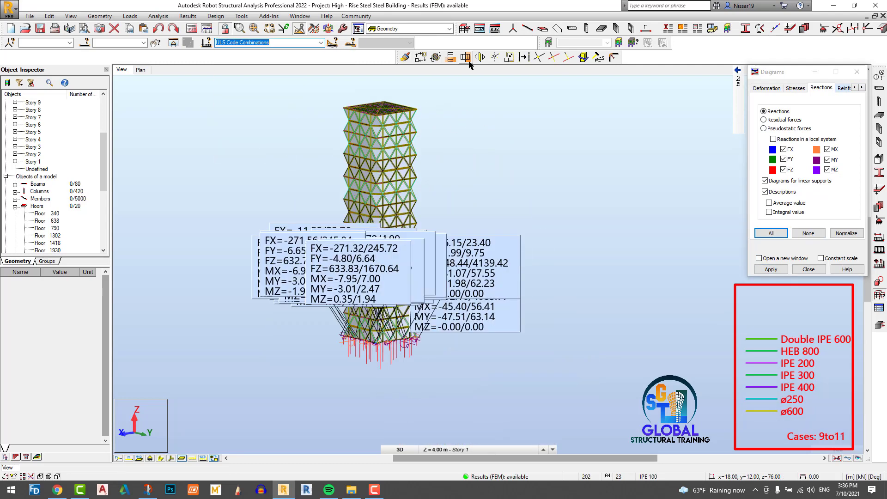
- Select the objects located entirely on Story 1 and isolate them for viewing
left_click(632, 43)
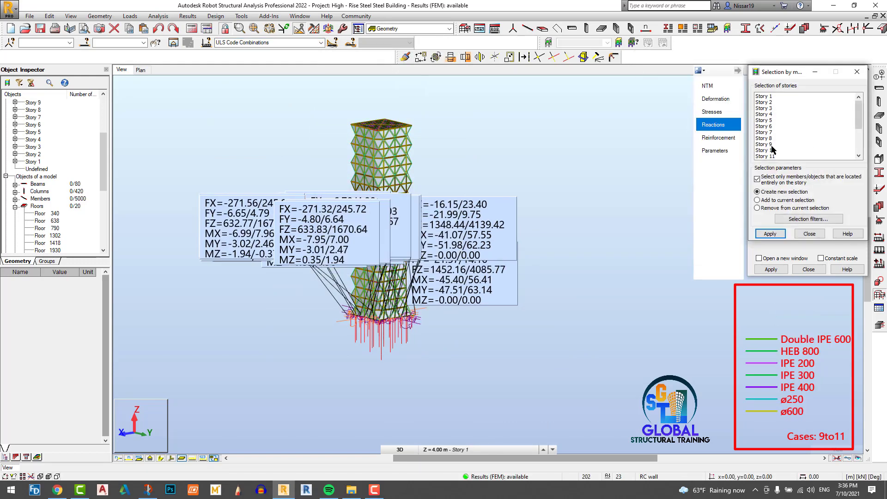
left_click(768, 97)
left_click(769, 235)
left_click(174, 45)
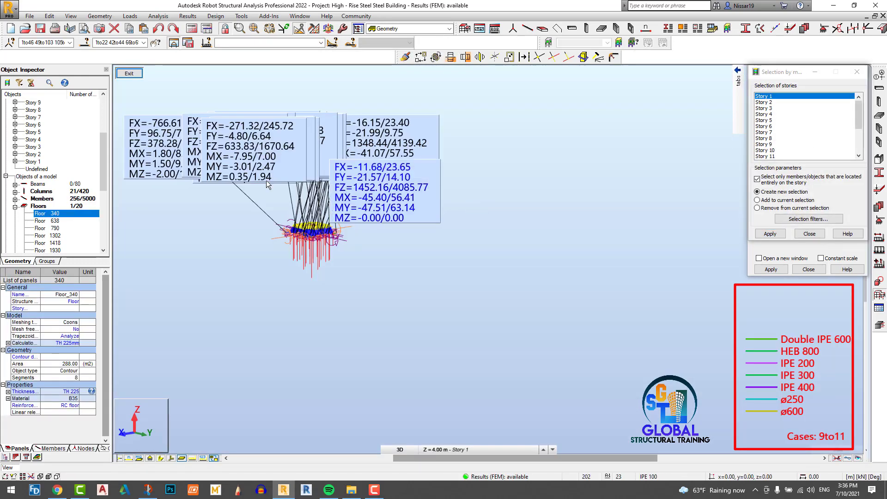
- Inspect the base reactions on the isolated Story 1 from several angles, and exit the isolated view
scroll(217, 201, "up", 4)
middle_click_drag(510, 273, 513, 300)
left_click_drag(785, 72, 824, 205)
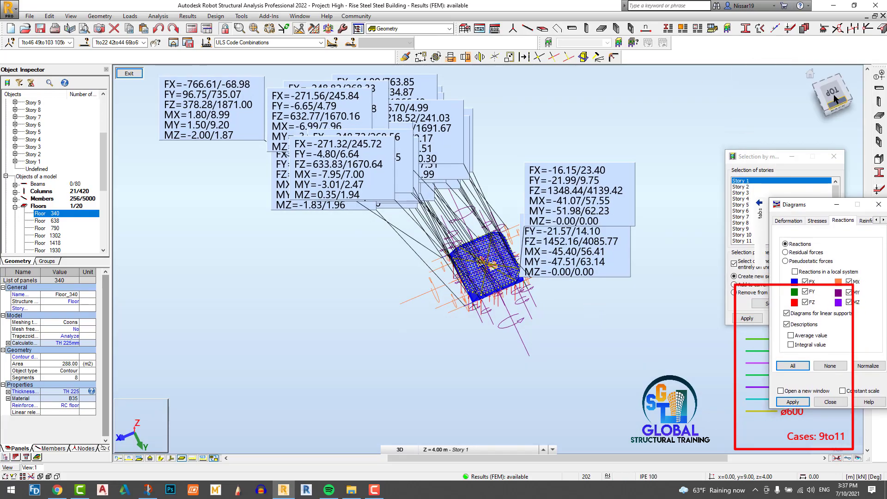
left_click(832, 96)
scroll(426, 205, "up", 3)
scroll(426, 205, "down", 2)
middle_click_drag(426, 207, 438, 188, "shift")
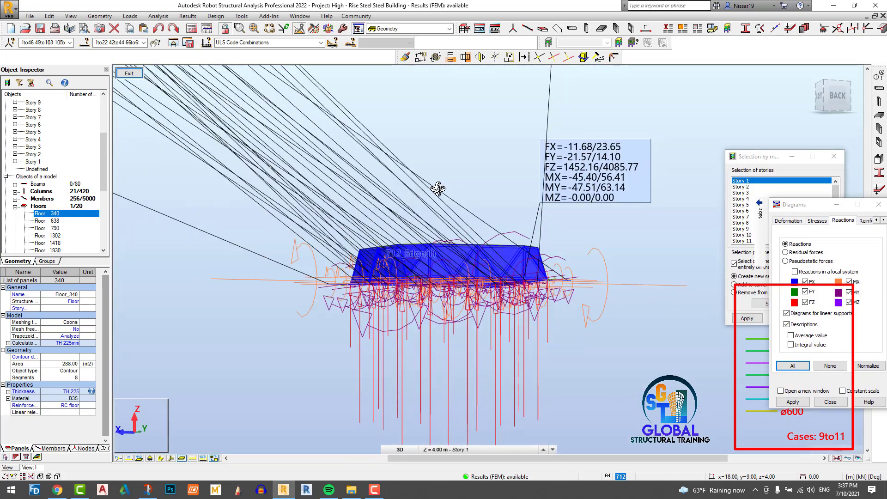
scroll(439, 259, "down", 4)
left_click(129, 74)
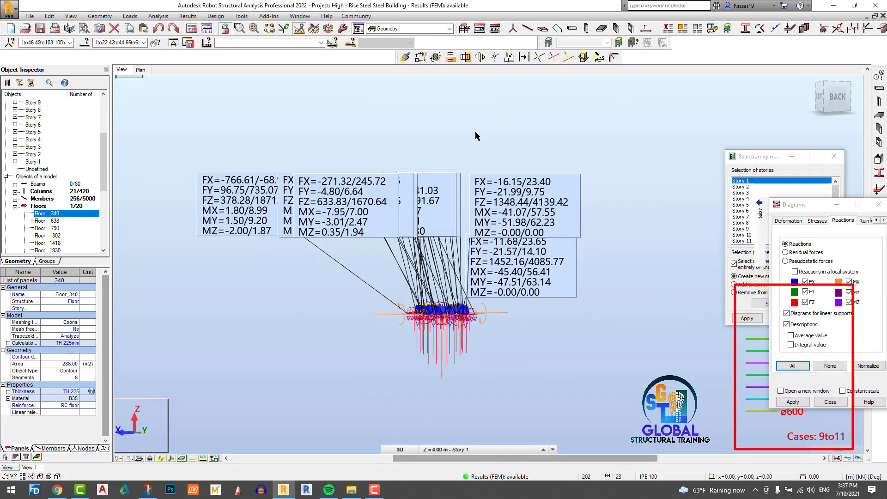
- Show the reaction descriptions in the base plan view for the code combinations and examine the support values
left_click(141, 70)
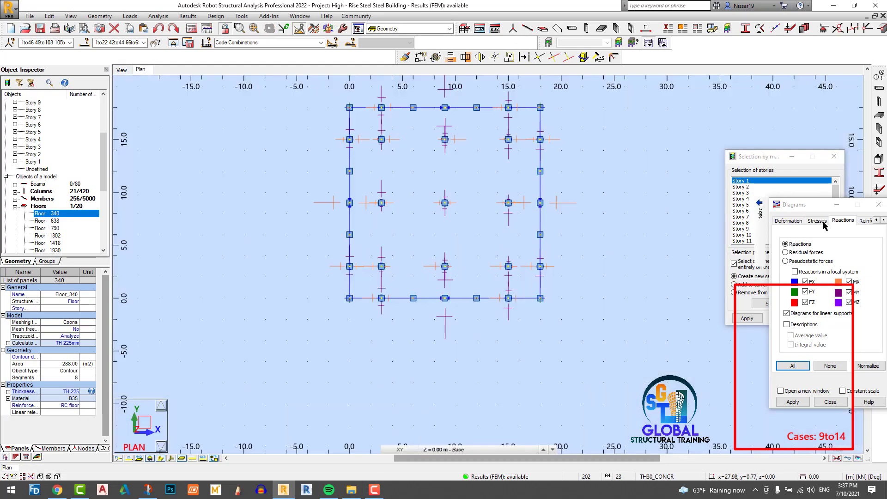
left_click_drag(824, 206, 669, 105)
left_click(648, 225)
left_click(638, 302)
scroll(263, 332, "down", 3)
scroll(337, 166, "up", 5)
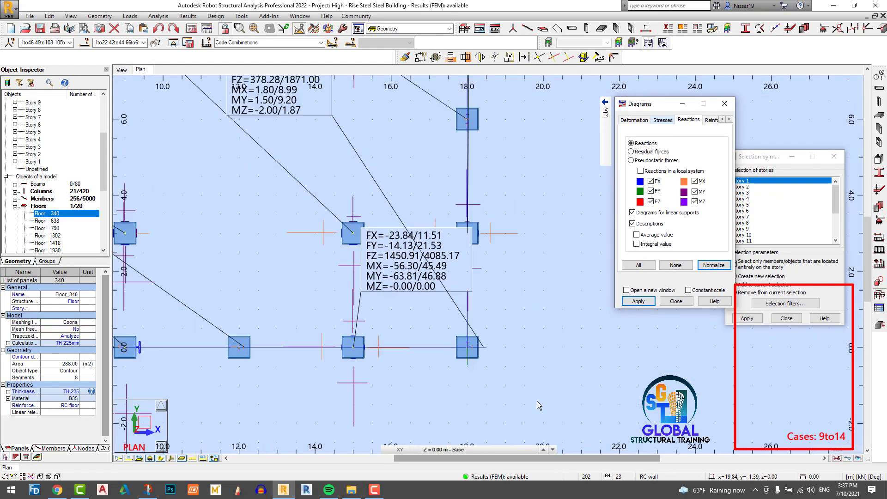
scroll(333, 176, "down", 2)
scroll(245, 171, "up", 2)
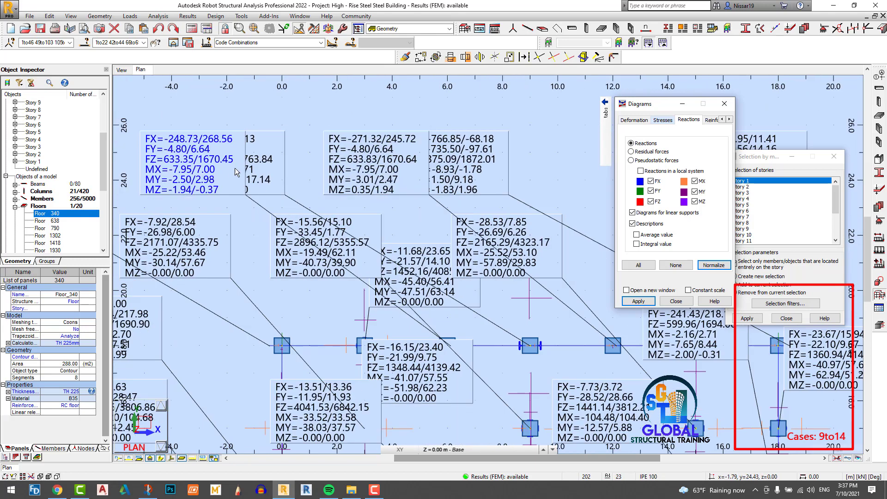
- Turn off all reactions, linear support diagrams and descriptions in the plan view, and return to the 3D view
scroll(277, 160, "down", 5)
left_click(635, 212)
left_click(633, 223)
left_click(676, 265)
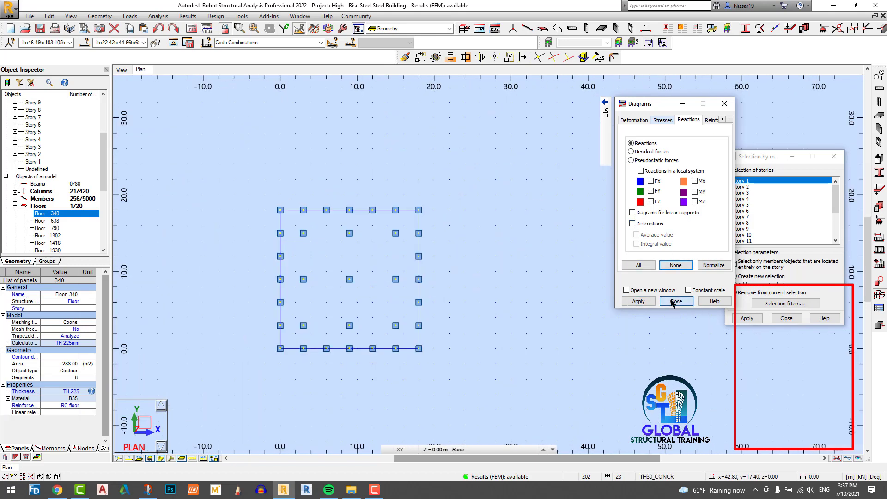
left_click(676, 300)
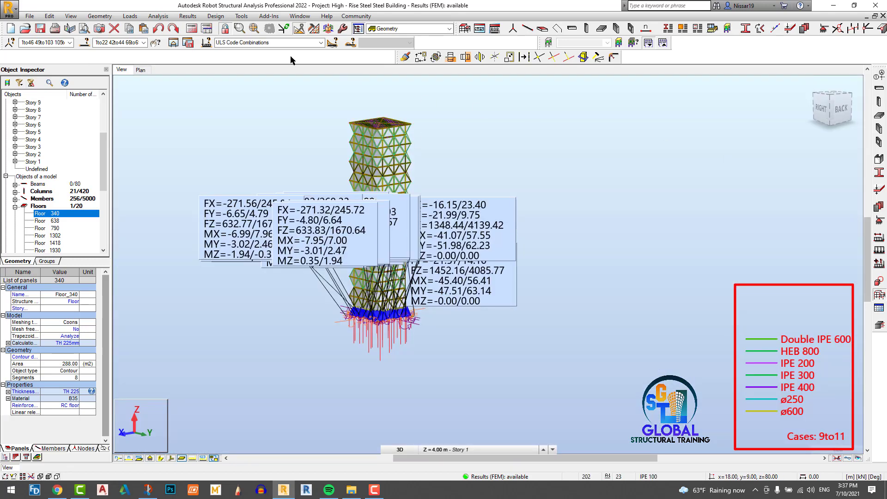
- Clear all reaction diagrams from the 3D view
left_click(187, 16)
left_click(217, 54)
left_click(707, 121)
left_click(676, 265)
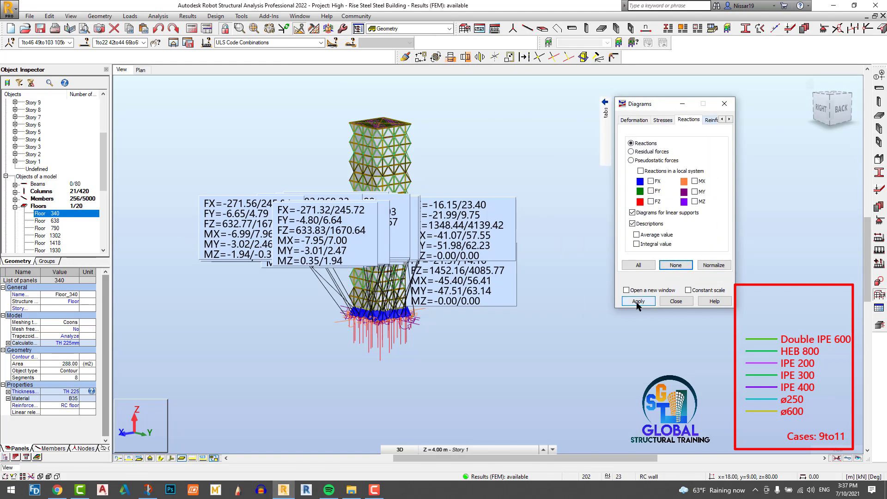
left_click(638, 301)
left_click(676, 300)
- Deselect the Story 1 objects and display the My moment diagrams for the ULS code combinations
scroll(376, 180, "up", 2)
left_click(558, 174)
left_click(187, 17)
left_click(217, 54)
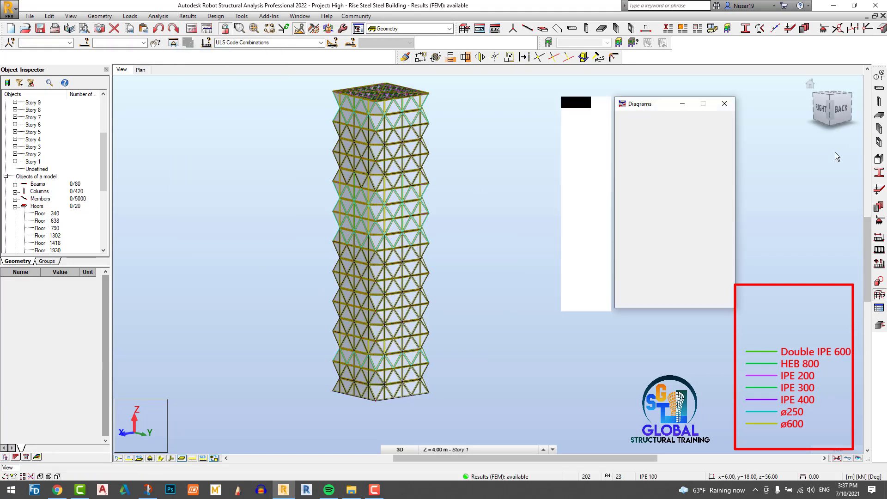
left_click(646, 203)
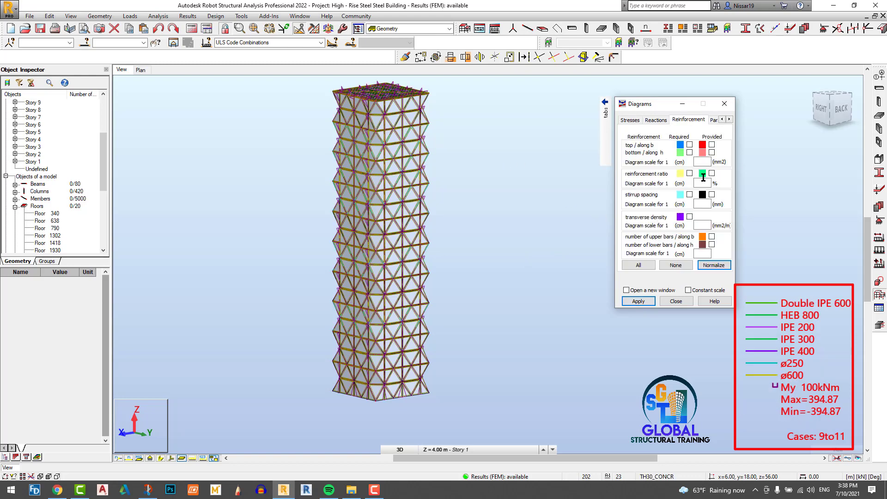
- Set the diagrams to filled display with differentiated positive and negative values
left_click(721, 120)
left_click(721, 120)
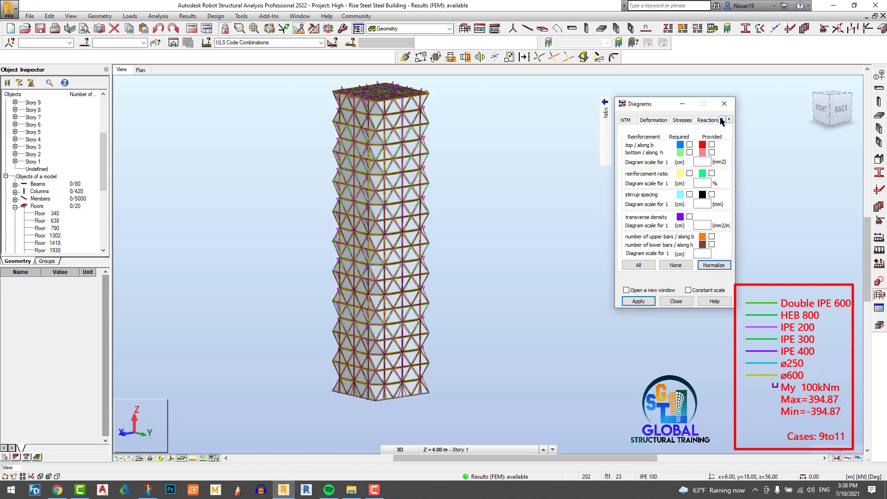
left_click(656, 121)
left_click(729, 120)
left_click(730, 120)
left_click(729, 120)
left_click(698, 120)
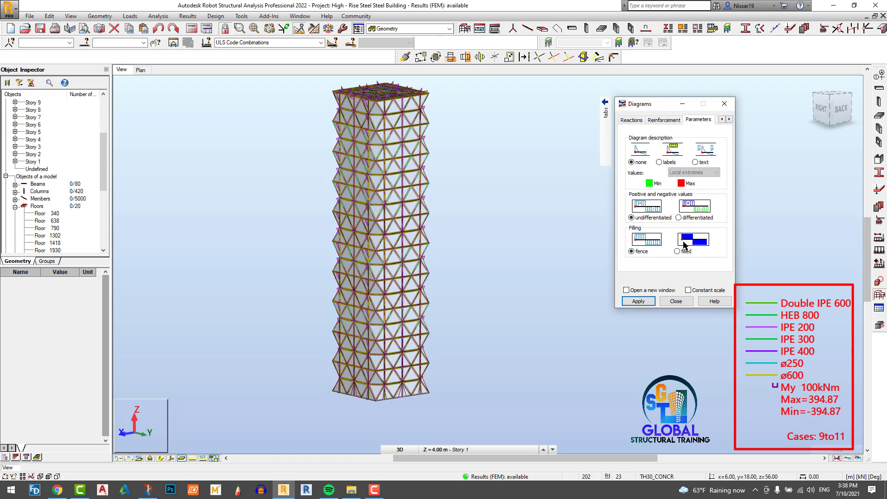
left_click(684, 245)
left_click(679, 217)
- Hide the panel surfaces and inspect the filled My moment diagrams on the tower's members
left_click(181, 458)
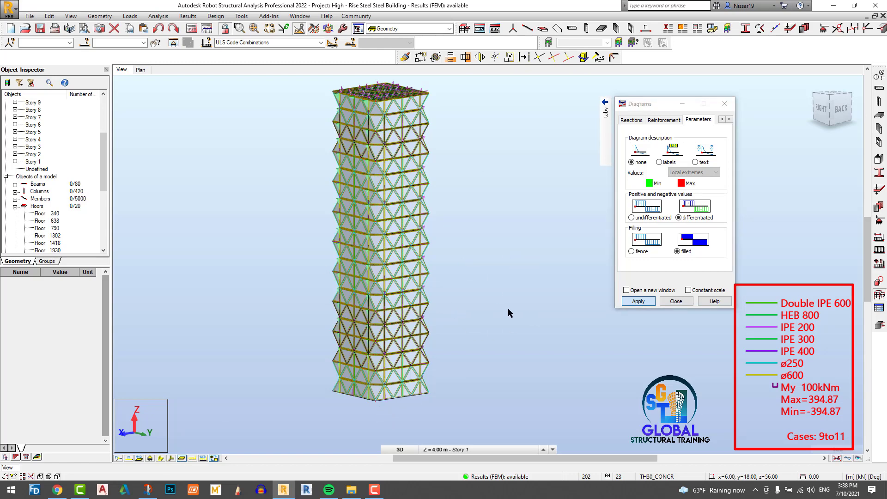
scroll(600, 310, "up", 2)
middle_click_drag(666, 360, 398, 239)
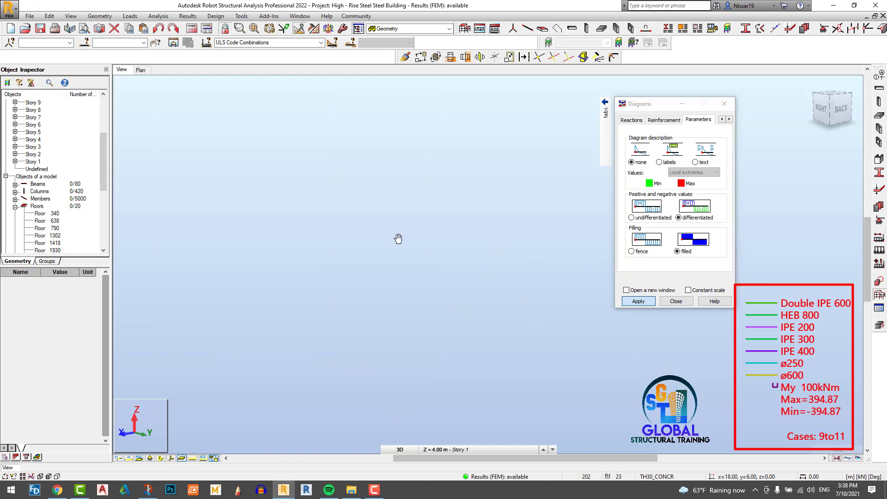
scroll(208, 213, "down", 7)
scroll(370, 265, "up", 2)
middle_click_drag(633, 344, 353, 301)
scroll(361, 367, "up", 11)
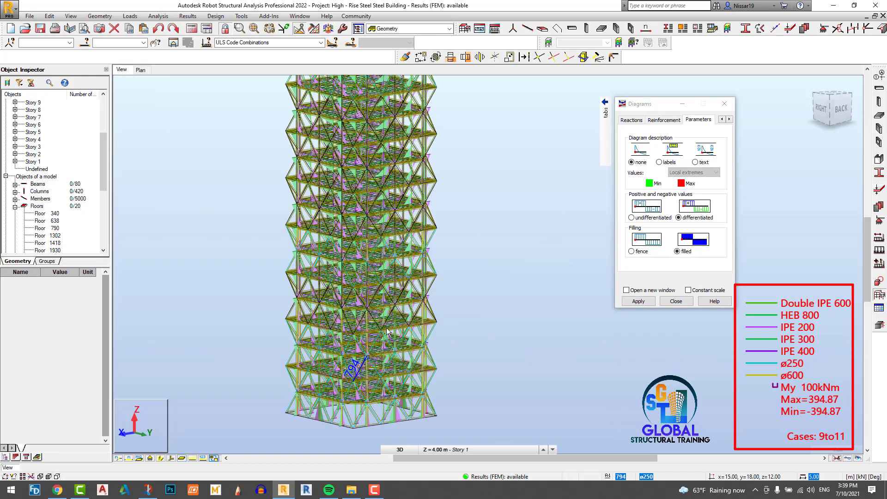
scroll(536, 243, "down", 4)
- Set the My moment diagram scale to 150 kN*m per 1 cm using the diagram size adjustment
left_click(721, 119)
left_click(722, 120)
left_click(721, 119)
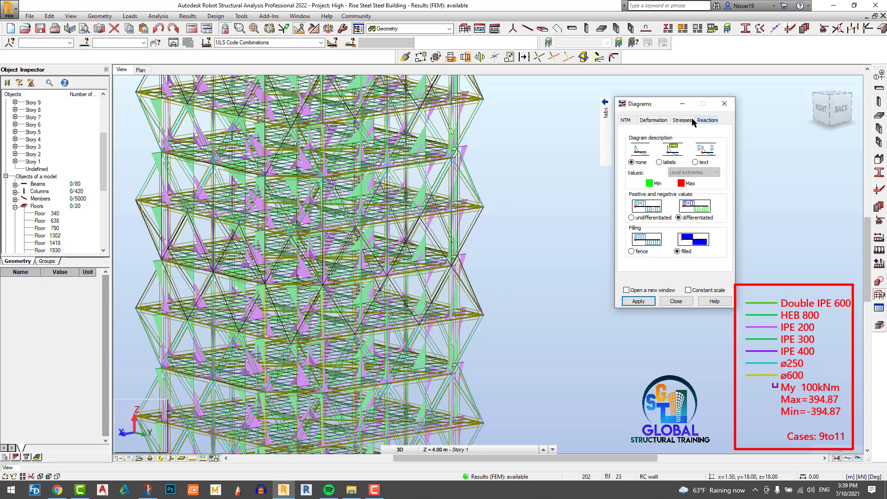
left_click(626, 120)
left_click(706, 279)
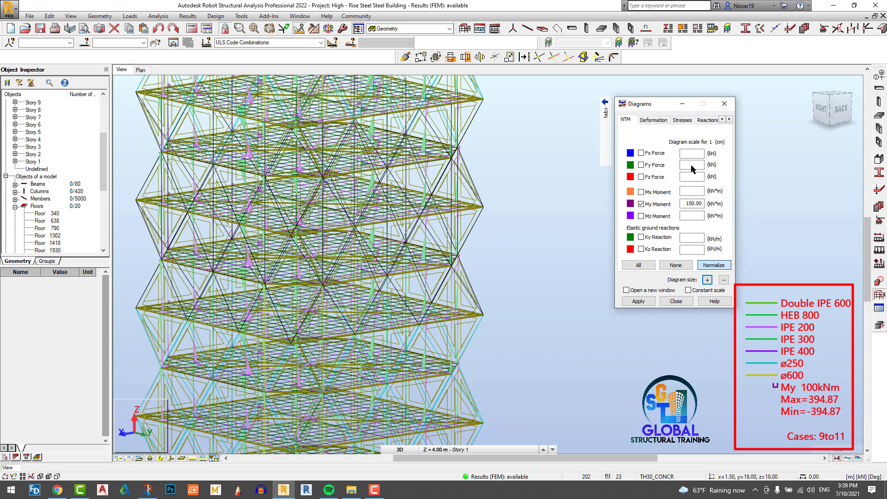
- Set the My moment diagram description to text with local extremes, and examine the values on the lower stories
scroll(573, 318, "down", 2)
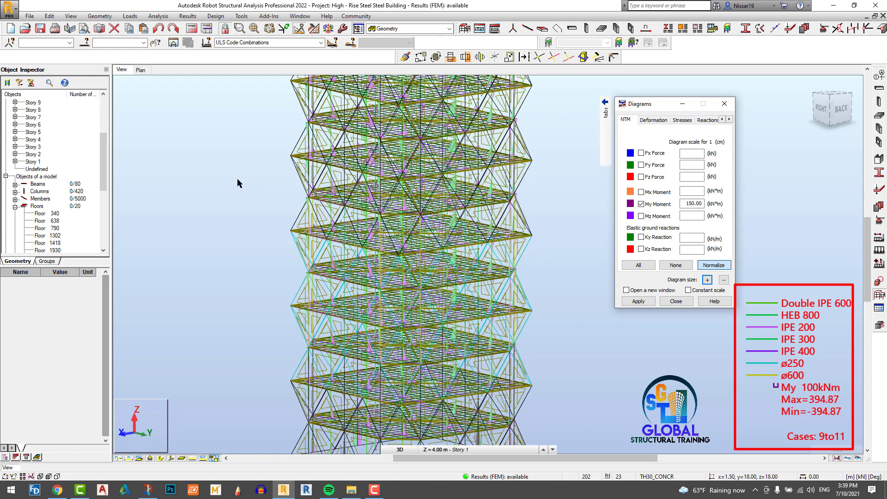
left_click(715, 120)
left_click(714, 120)
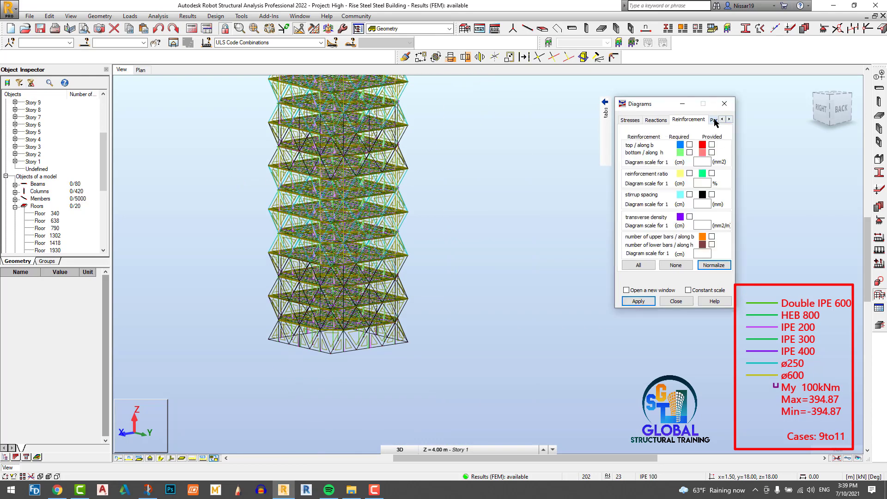
left_click(714, 121)
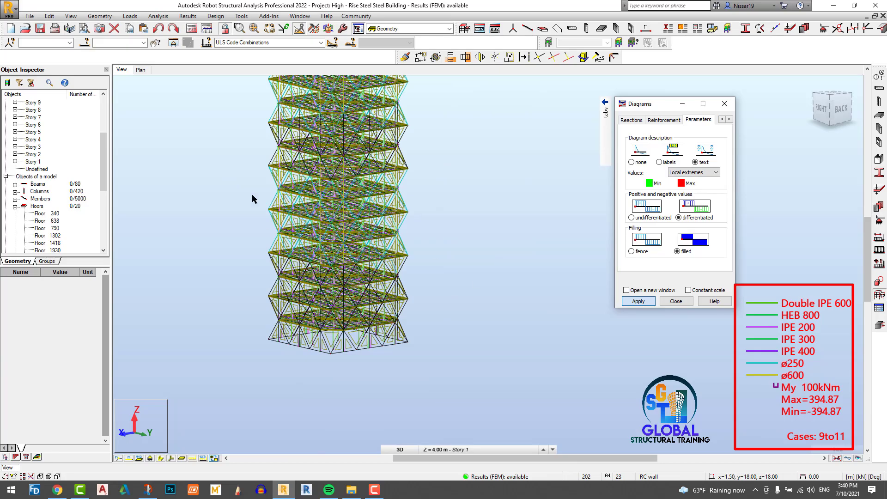
scroll(314, 204, "up", 2)
scroll(465, 212, "up", 5)
scroll(514, 206, "down", 5)
scroll(515, 214, "up", 3)
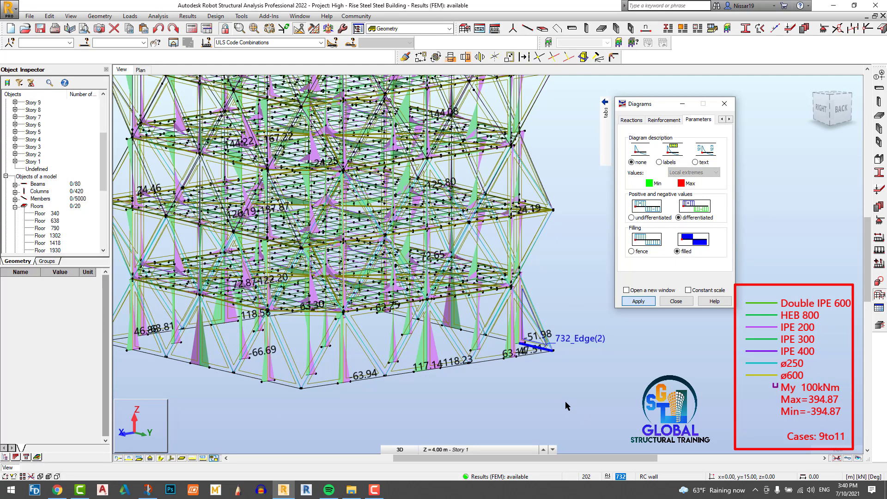
- Remove the text descriptions from the diagrams, and replace the My moment diagrams with Fx force diagrams on the members
left_click(640, 300)
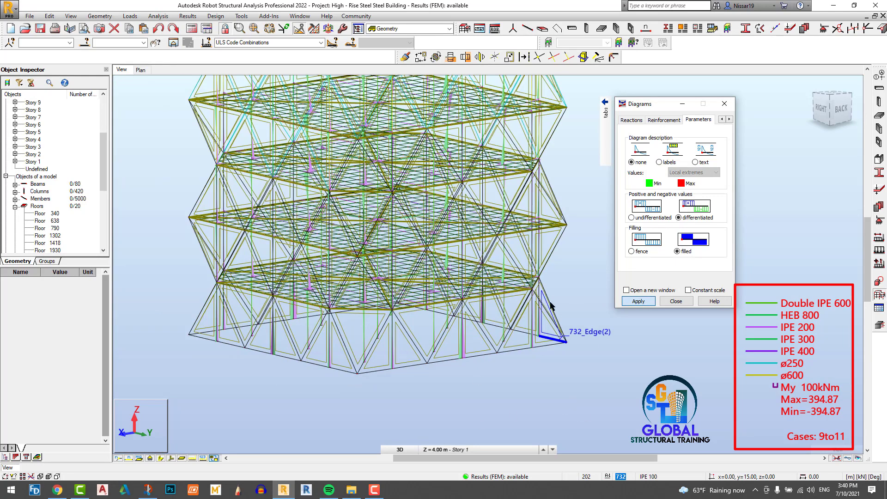
scroll(722, 119, "down", 1)
left_click(722, 119)
left_click(722, 120)
left_click(722, 119)
left_click(625, 120)
left_click(640, 204)
left_click(641, 153)
left_click(640, 300)
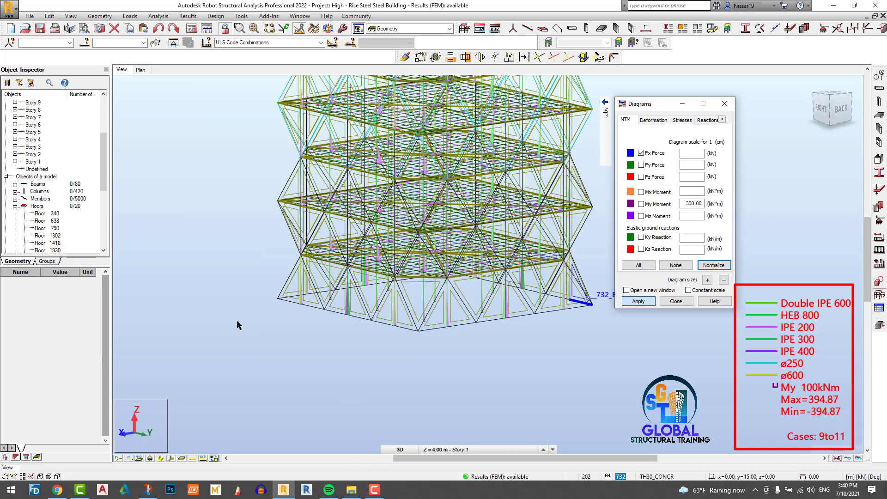
scroll(237, 320, "down", 3)
middle_click_drag(332, 364, 305, 448)
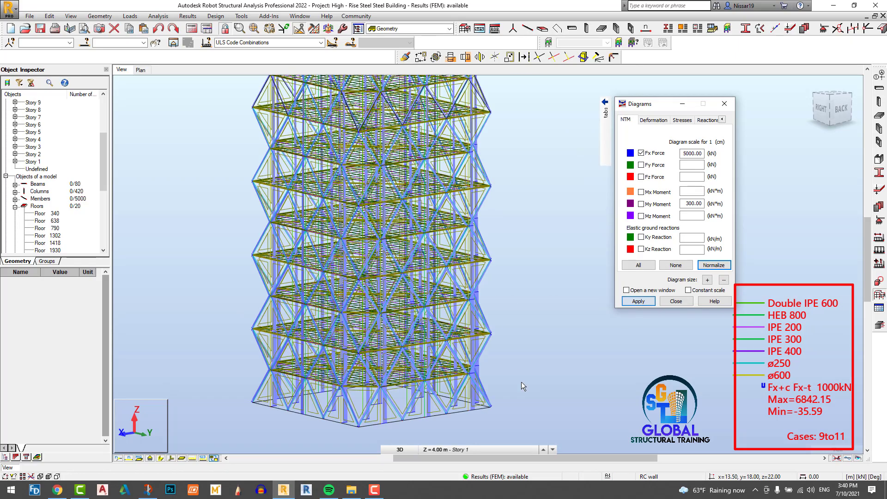
- Set the Fx force diagram description to text with local extremes, and examine the values along the tower
scroll(521, 382, "up", 4)
left_click(711, 120)
left_click(713, 120)
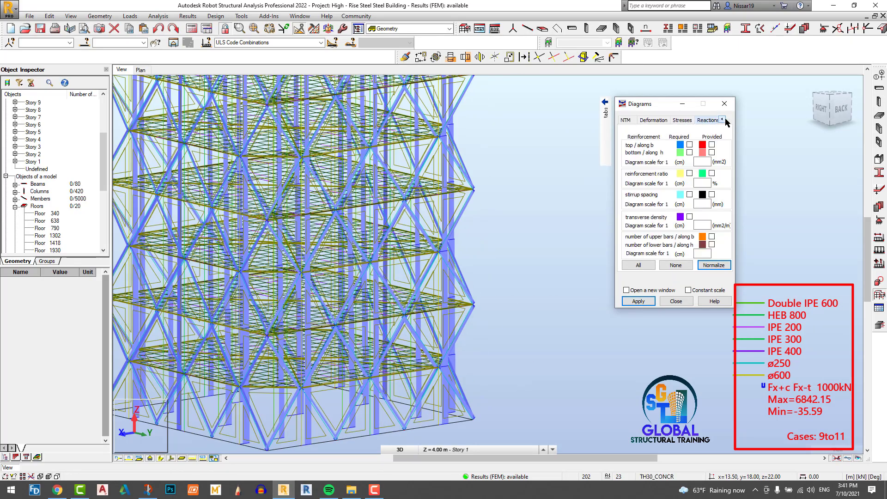
left_click(721, 120)
left_click(700, 120)
left_click(627, 119)
left_click(724, 120)
left_click(728, 120)
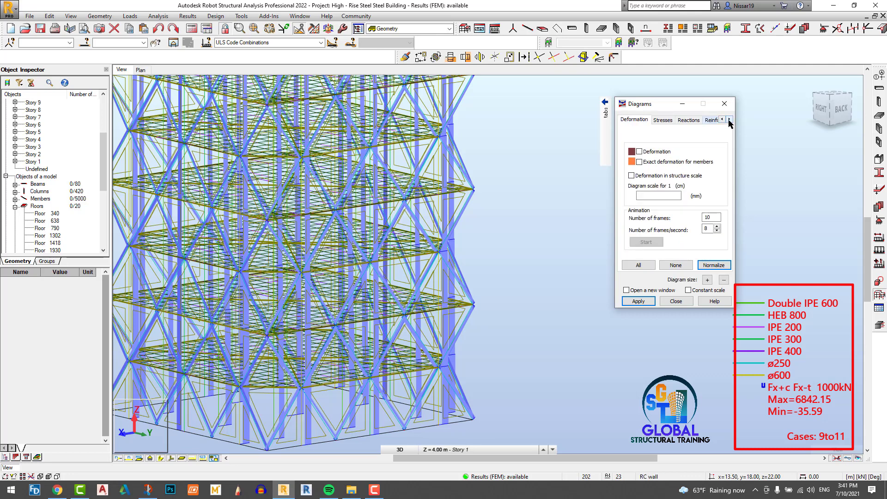
left_click(729, 120)
left_click(713, 120)
left_click(695, 163)
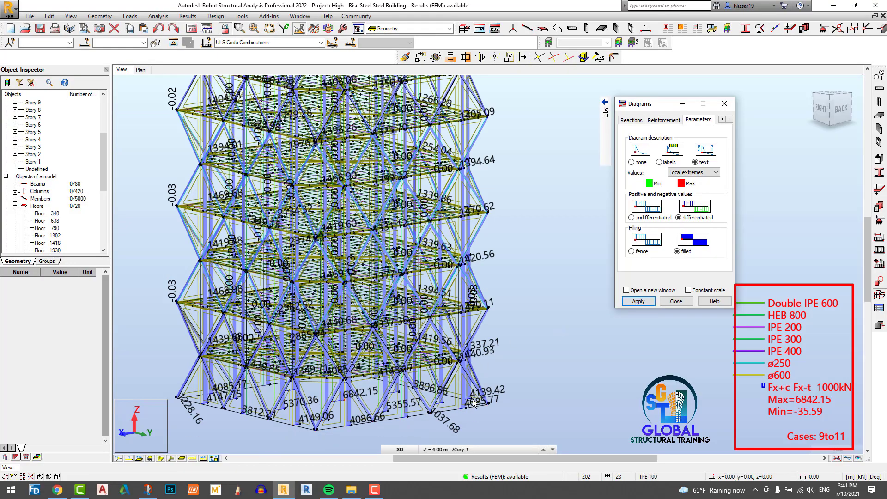
scroll(505, 351, "up", 5)
scroll(505, 353, "down", 4)
scroll(269, 418, "up", 5)
scroll(412, 352, "down", 6)
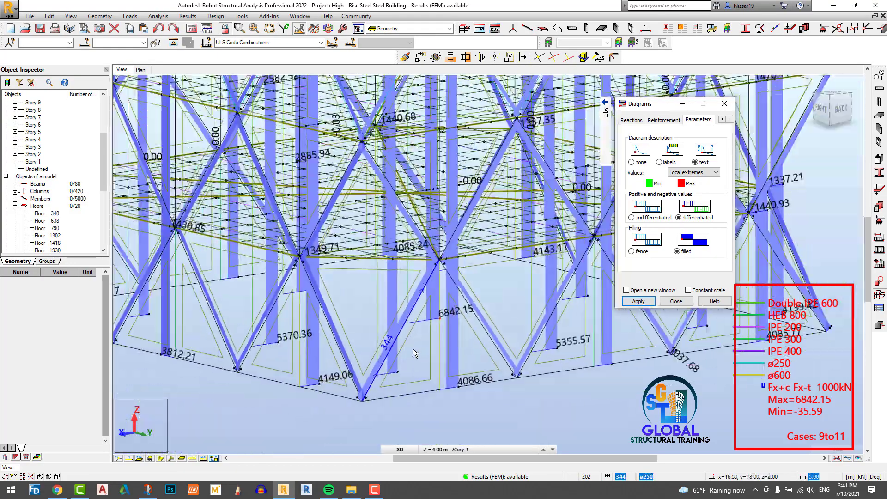
scroll(414, 356, "down", 6)
scroll(453, 126, "up", 6)
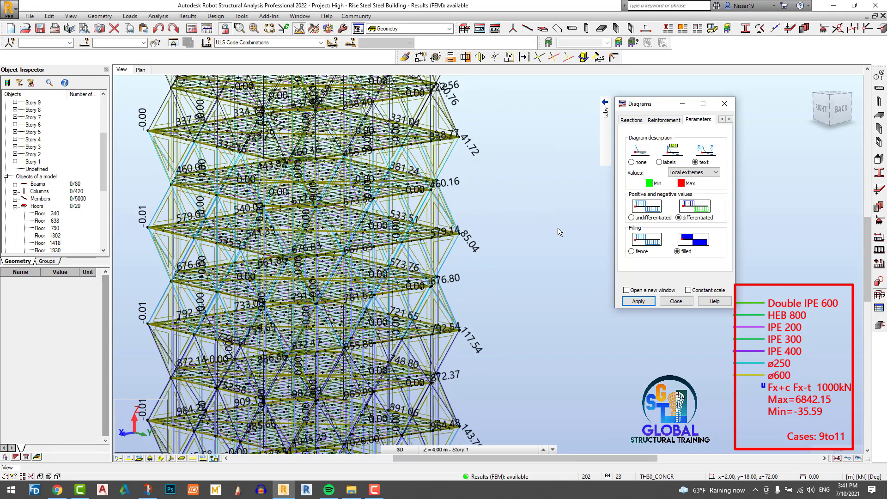
- Set the diagram description to none, remove the Fx force diagrams from the model, and close the diagram settings
left_click(633, 162)
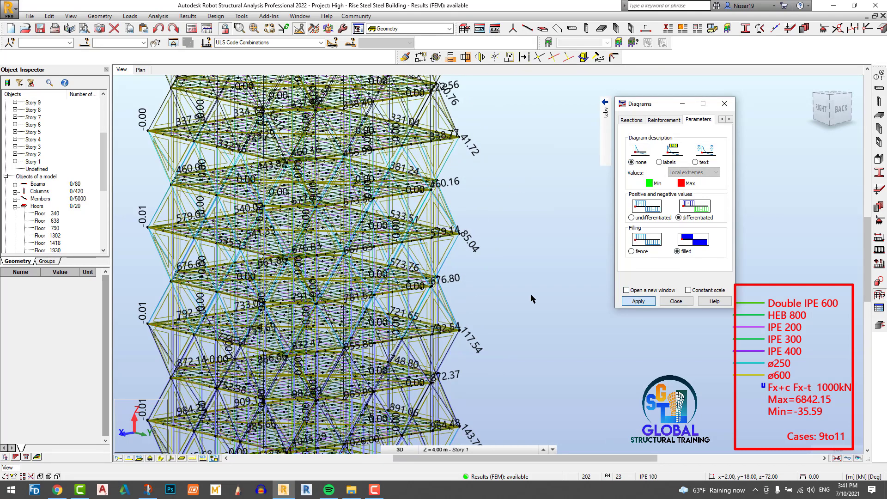
left_click(722, 119)
left_click(630, 120)
left_click(639, 300)
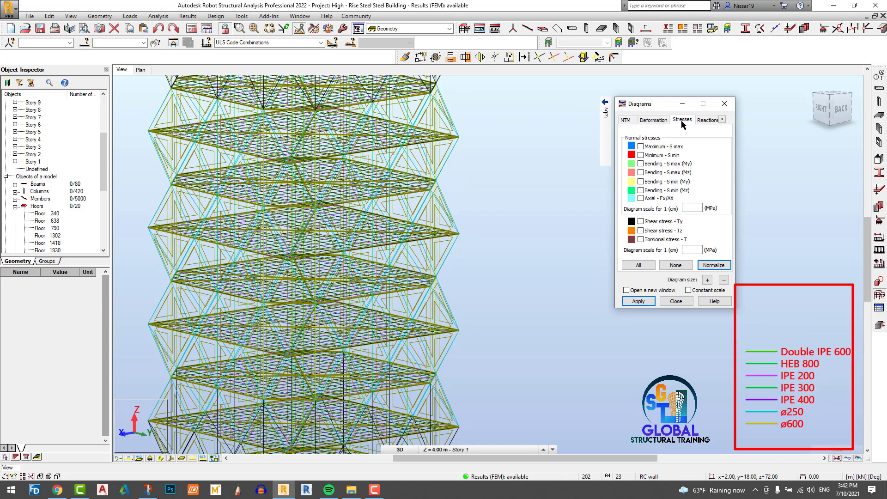
left_click(676, 301)
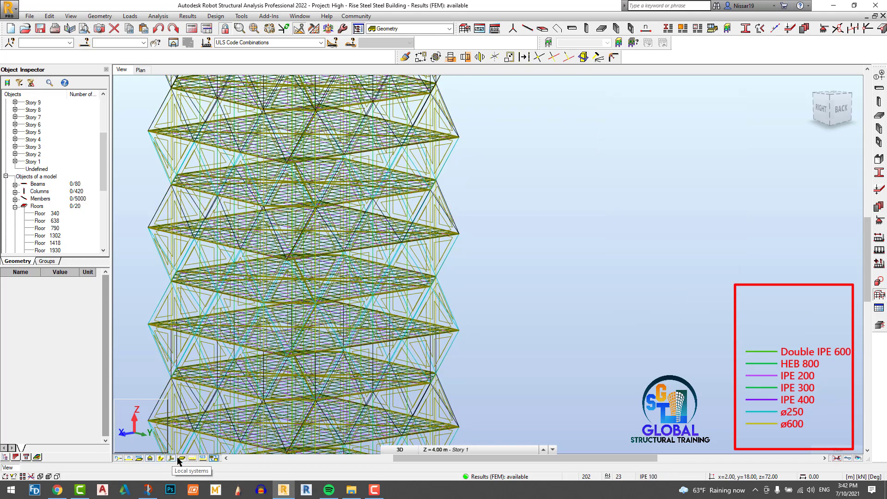
- Show the panel surfaces on the tower again and open the result maps on members
left_click(182, 458)
scroll(634, 242, "down", 2)
middle_click_drag(668, 429, 609, 301)
scroll(609, 301, "down", 2)
left_click(189, 17)
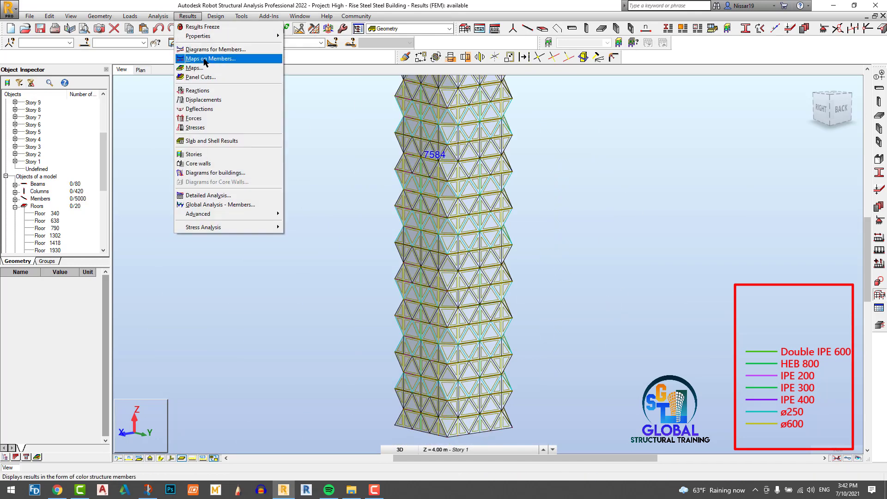
left_click(196, 59)
left_click(841, 87)
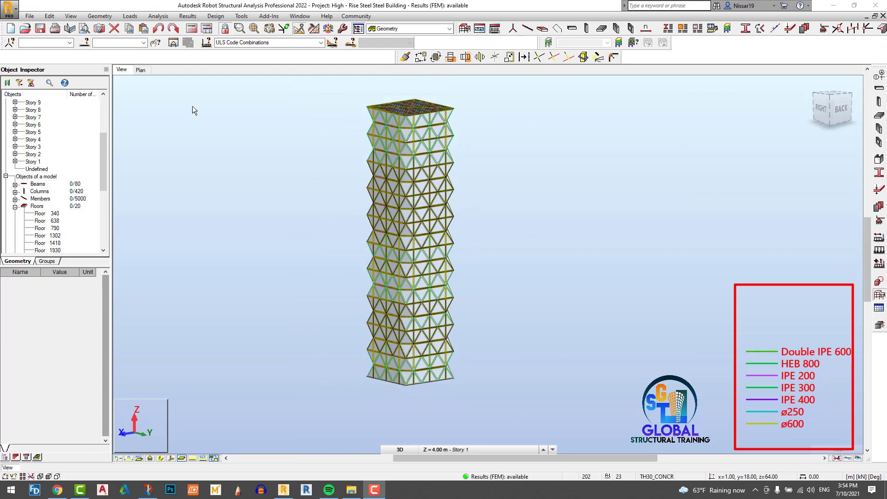
- Select all members with sections Double IPE 600, HEB 800, IPE 200, IPE 300, IPE 400, ø250 and ø600
left_click(85, 43)
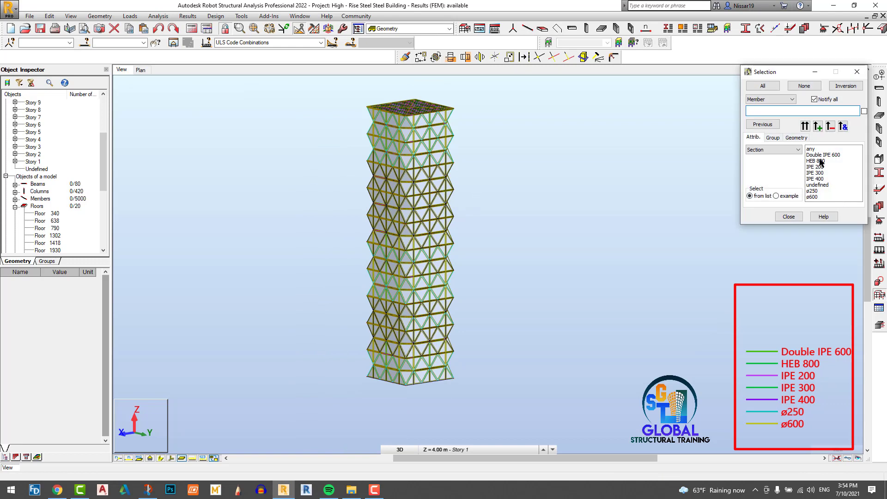
left_click(816, 156)
left_click(816, 162, "ctrl")
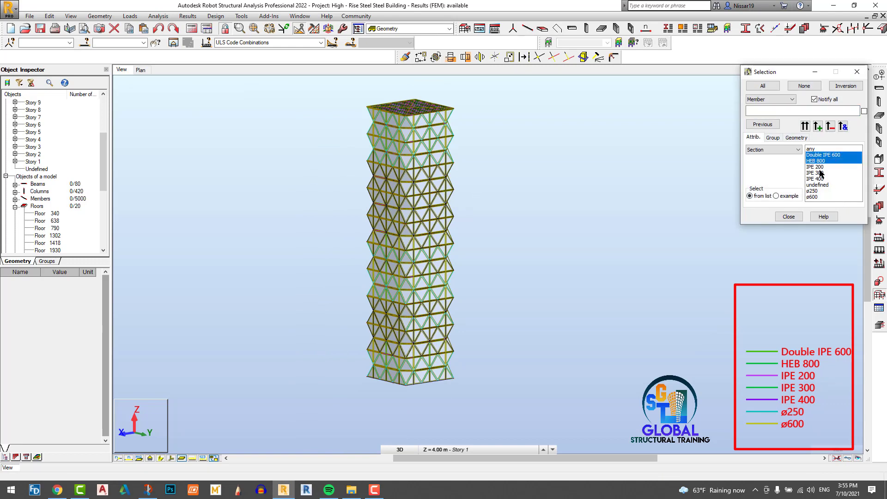
left_click(820, 173, "ctrl")
left_click(816, 167, "ctrl")
left_click(819, 178, "ctrl")
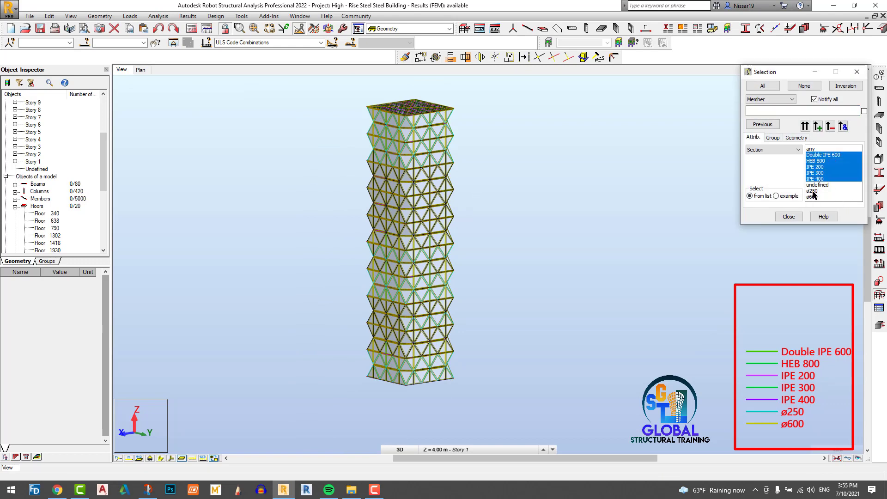
left_click(812, 191, "ctrl")
left_click(813, 197, "ctrl")
left_click(805, 127)
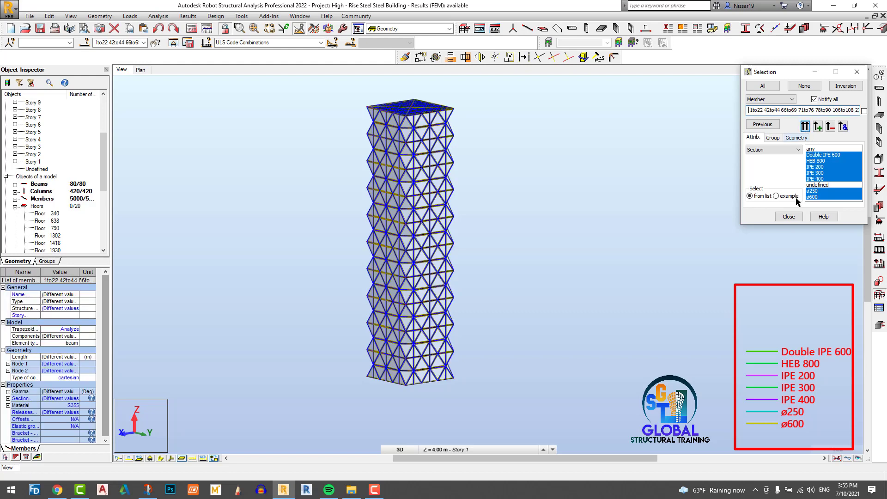
left_click(789, 216)
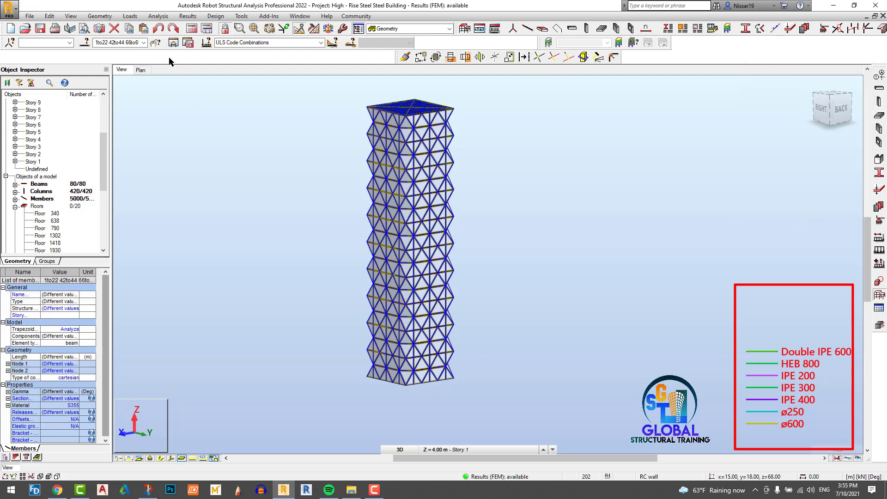
- Isolate the selected members in a separate view and clear the selection
left_click(173, 43)
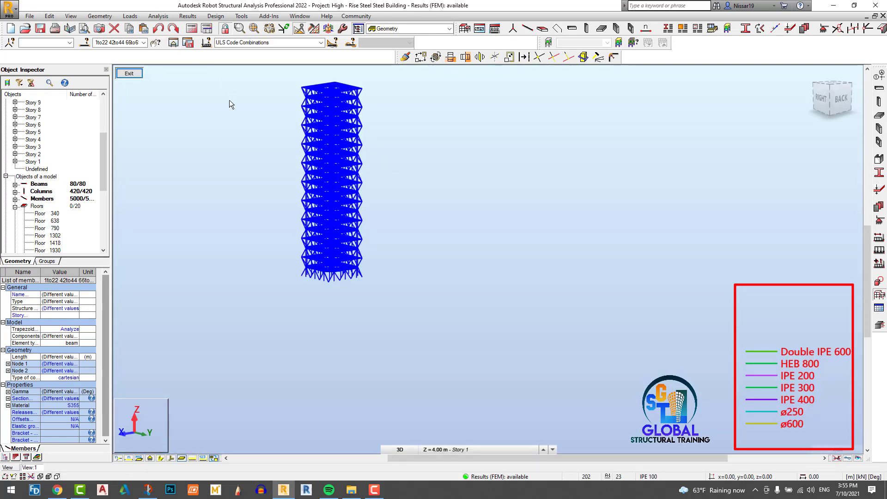
left_click(556, 199)
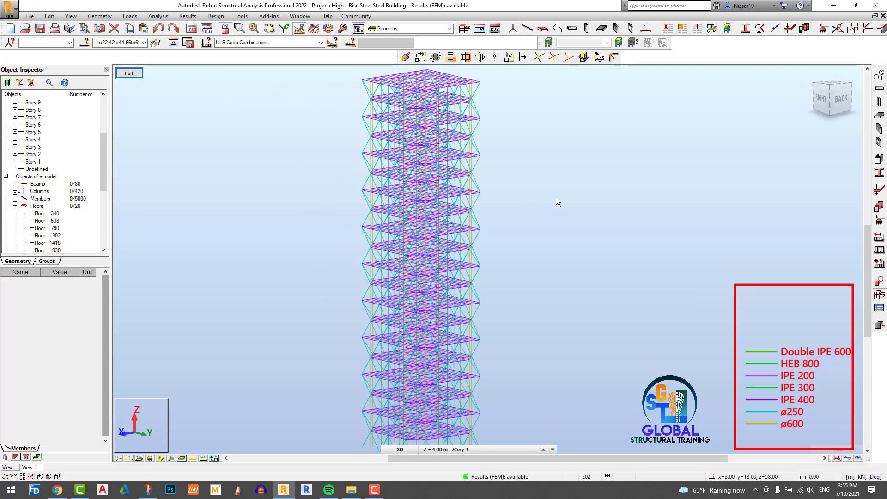
scroll(556, 198, "down", 1)
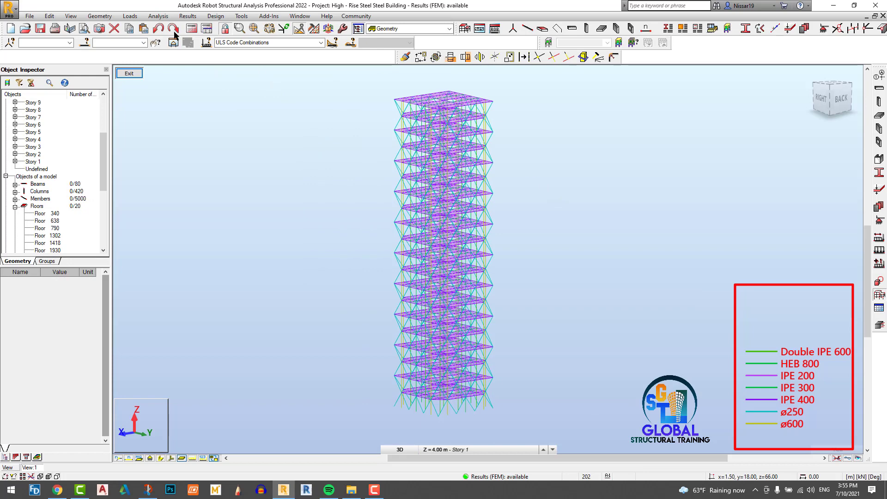
- Display the My moment diagrams on the isolated members
left_click(188, 16)
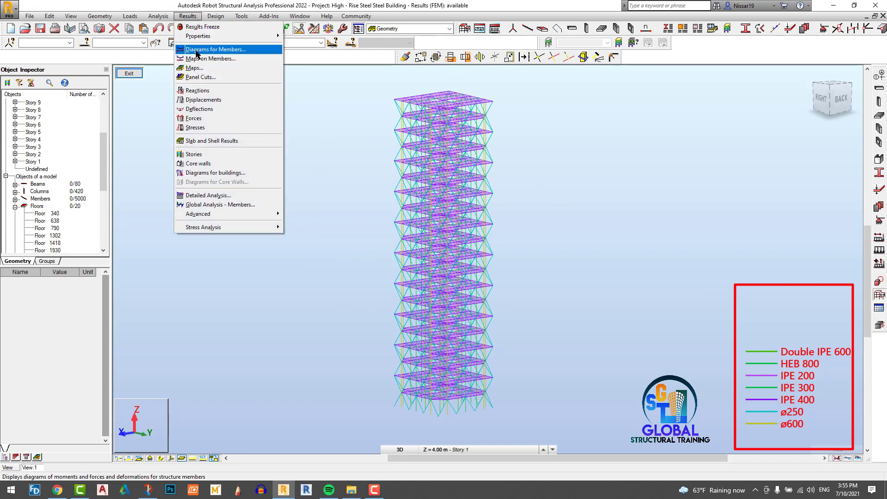
left_click(196, 53)
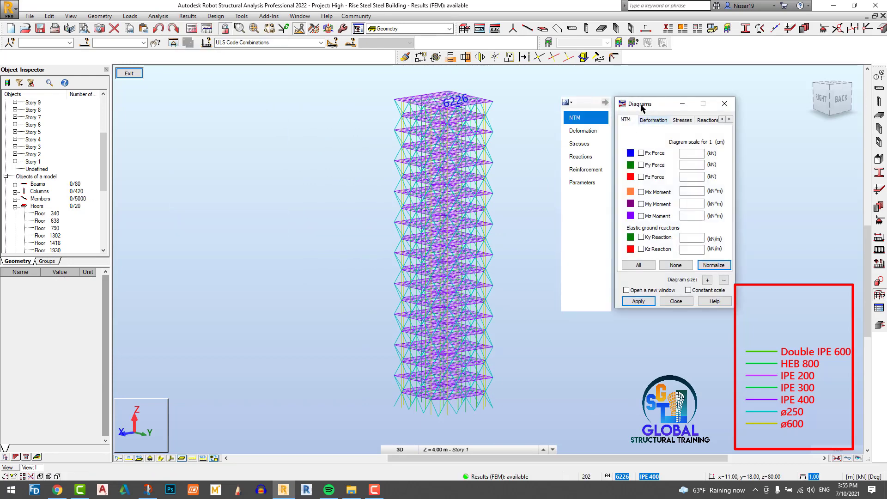
left_click_drag(653, 103, 692, 81)
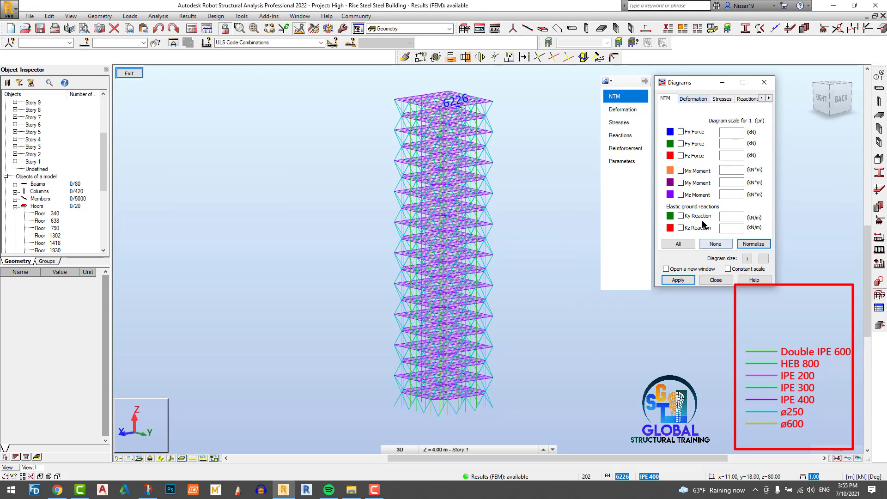
left_click(680, 183)
left_click(677, 280)
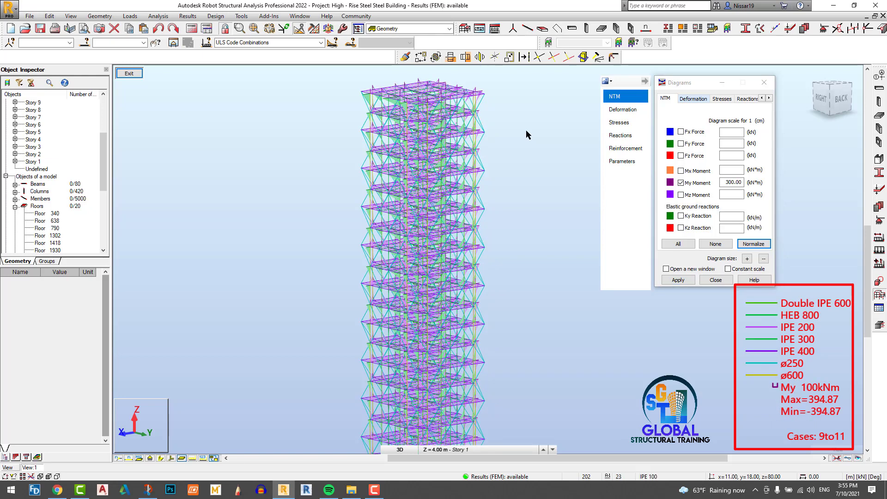
- Inspect the My moment diagrams on the isolated frame, from the base columns up to the top stories
scroll(539, 203, "down", 2)
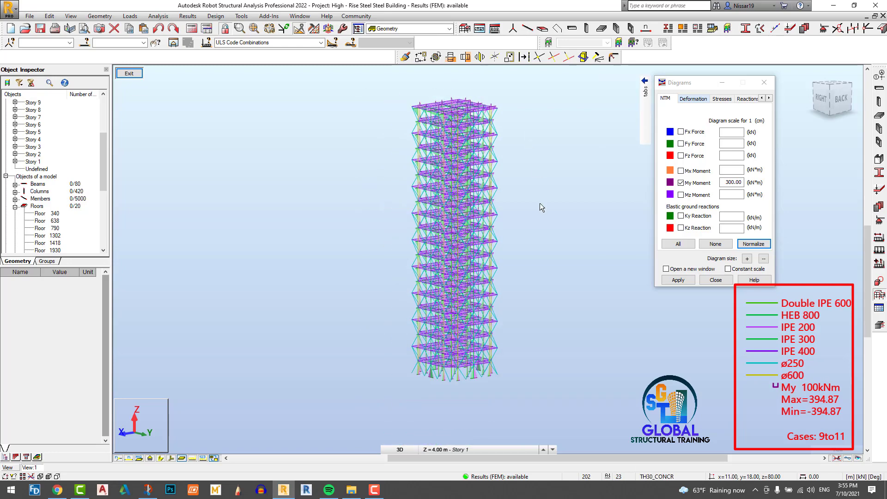
scroll(464, 412, "up", 4)
scroll(448, 384, "up", 3)
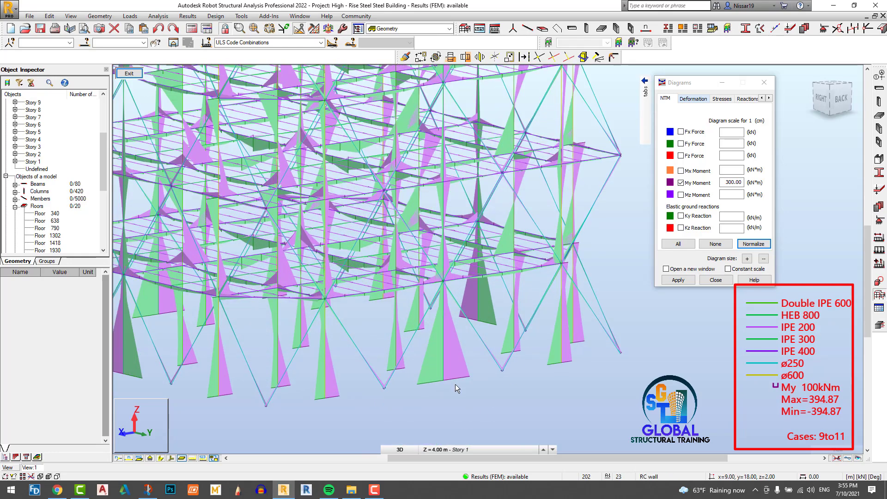
scroll(262, 149, "up", 2)
scroll(346, 245, "down", 5)
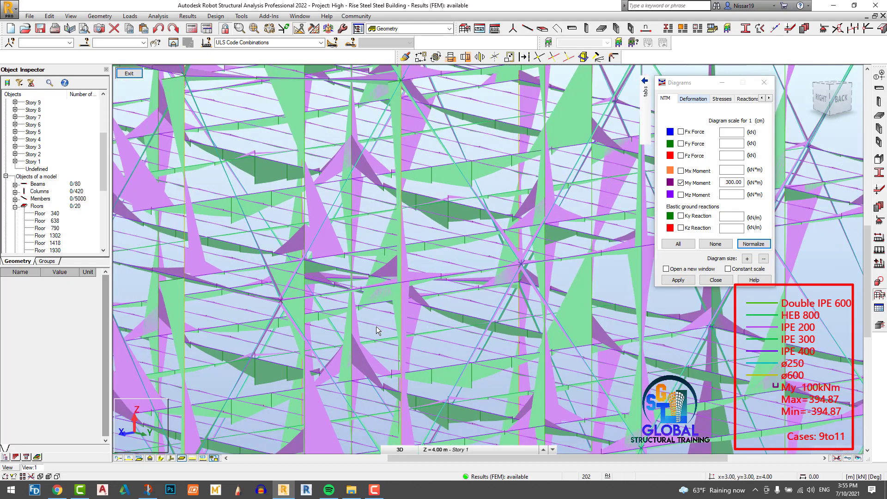
scroll(400, 334, "down", 8)
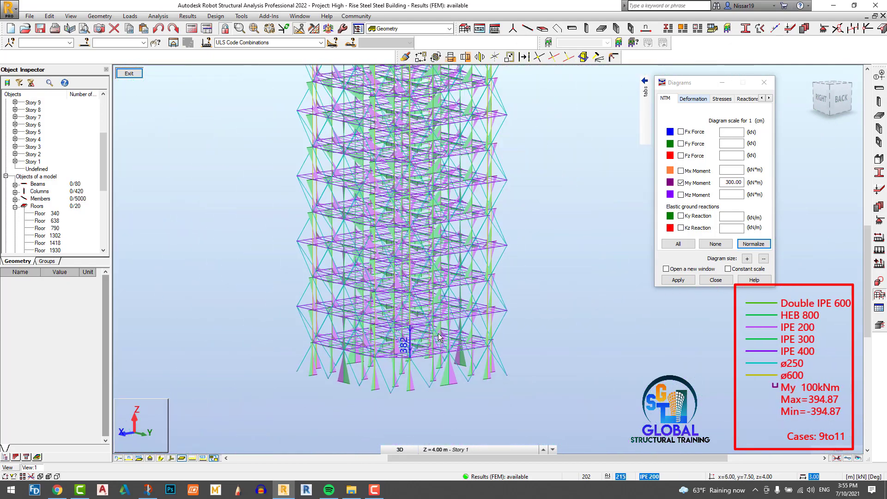
scroll(470, 245, "up", 5)
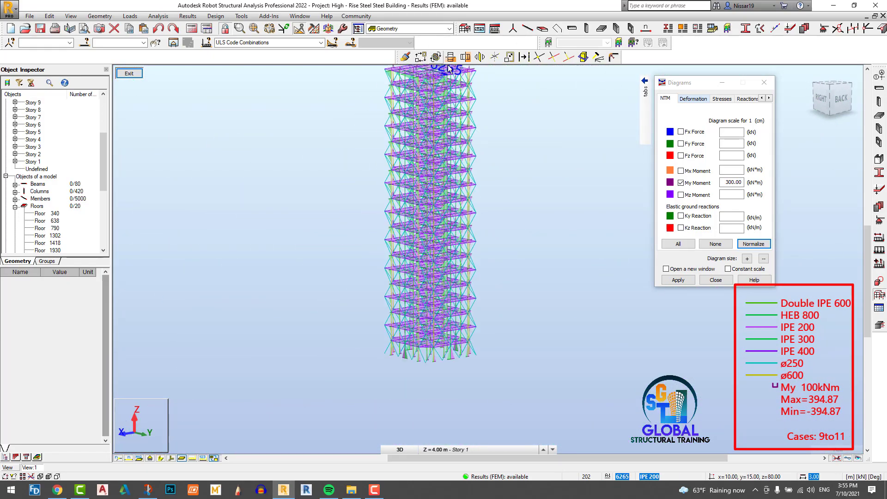
scroll(489, 286, "down", 3)
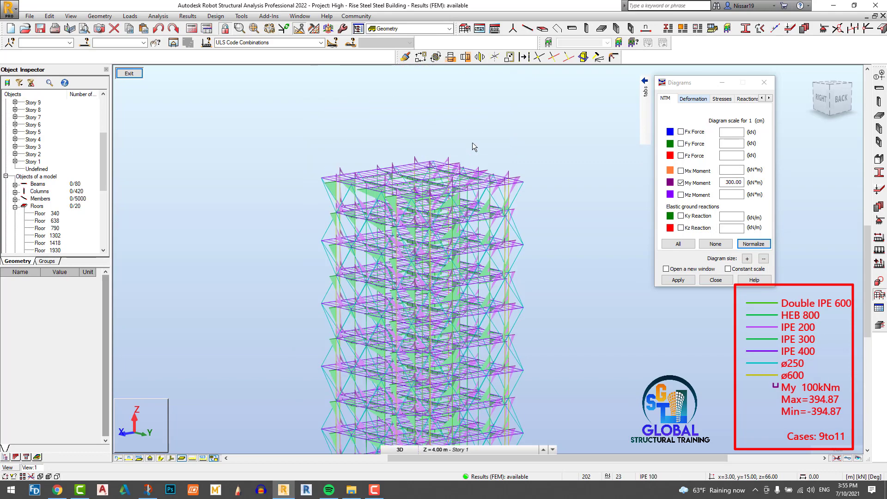
- Set the My moment diagrams to text descriptions and fence filling, and examine the values at the top story
left_click(754, 100)
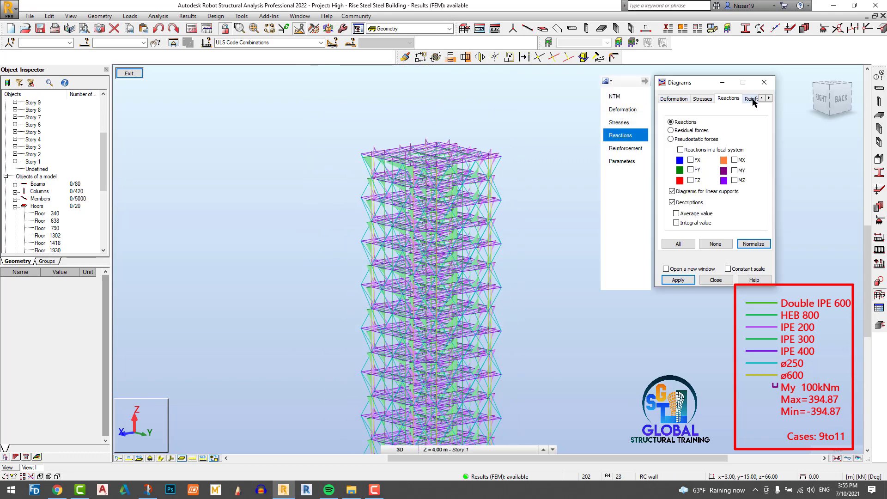
left_click(756, 101)
left_click(756, 100)
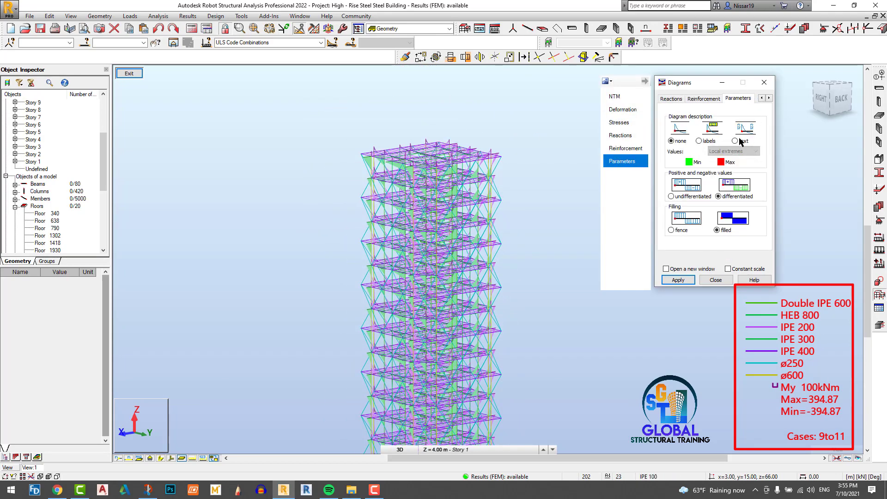
left_click(740, 140)
left_click(671, 230)
left_click(679, 280)
scroll(526, 138, "up", 5)
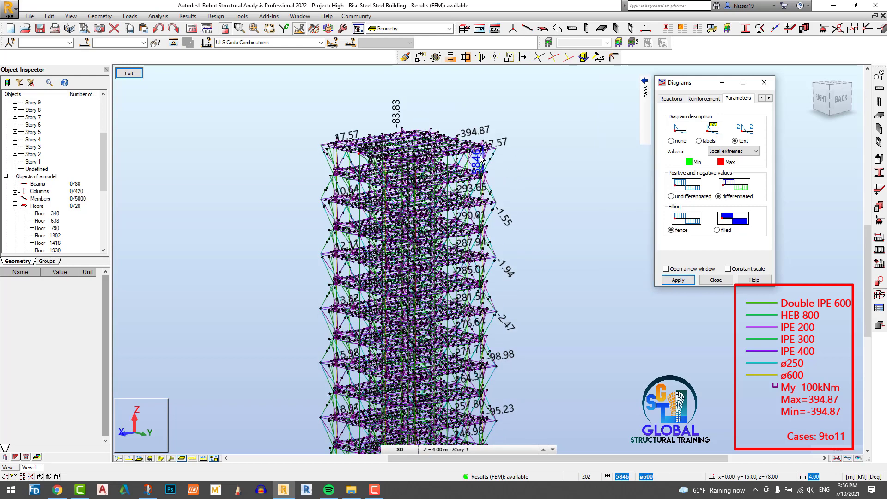
scroll(468, 193, "up", 8)
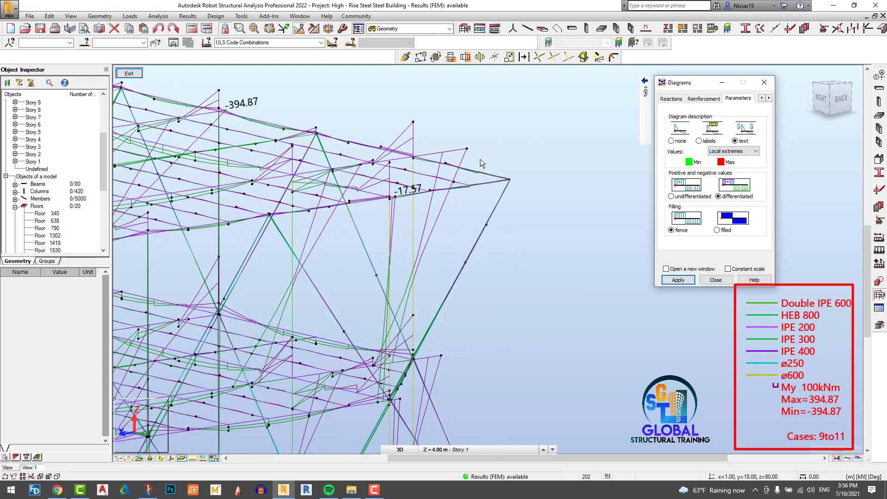
- Set the My moment diagrams to filled and examine their values along the edge of the upper stories
scroll(464, 159, "down", 3)
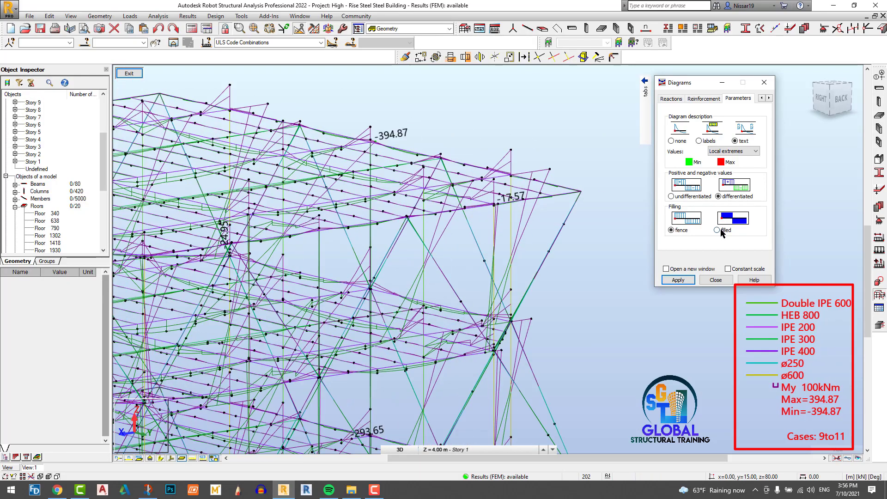
left_click(717, 230)
scroll(530, 132, "down", 2)
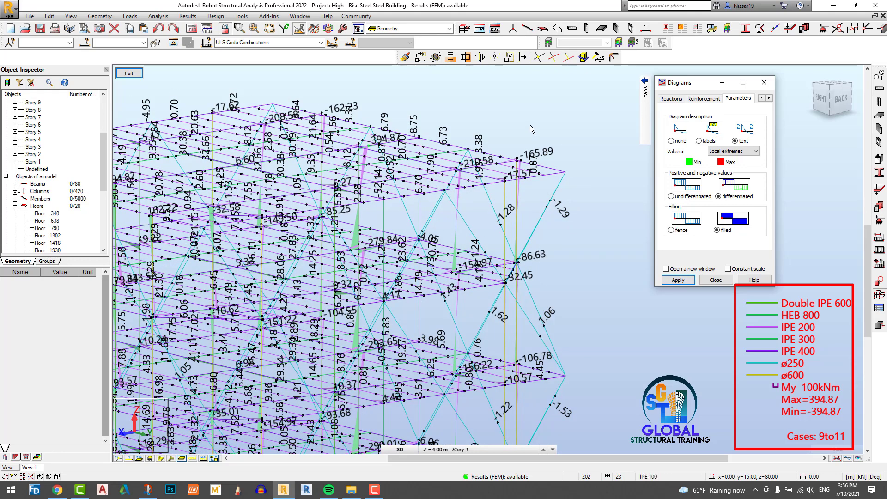
scroll(531, 124, "down", 4)
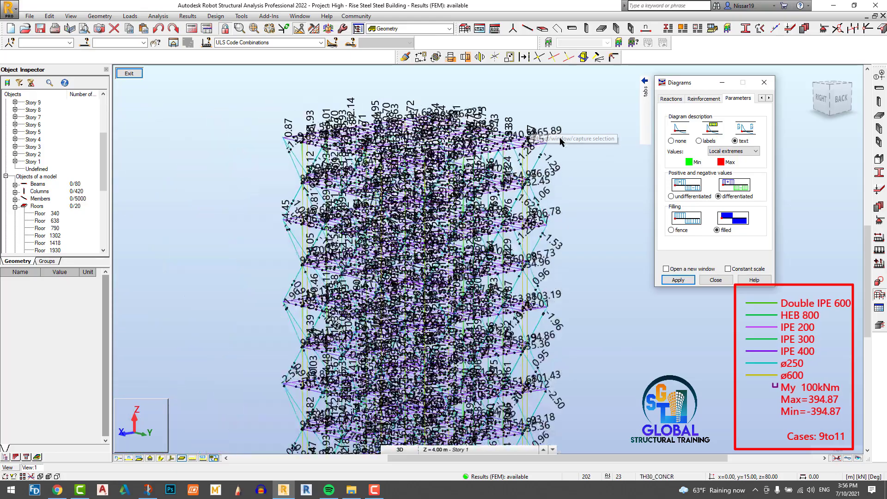
scroll(561, 141, "up", 5)
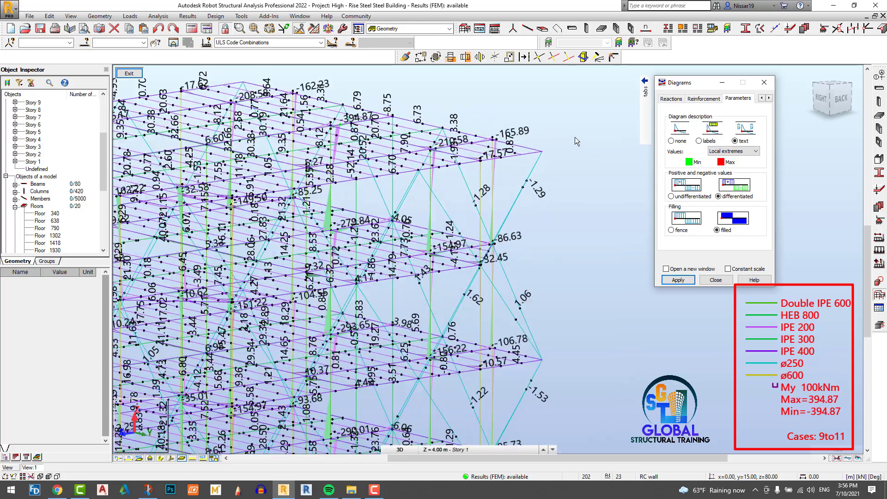
scroll(570, 199, "down", 4)
scroll(570, 311, "up", 4)
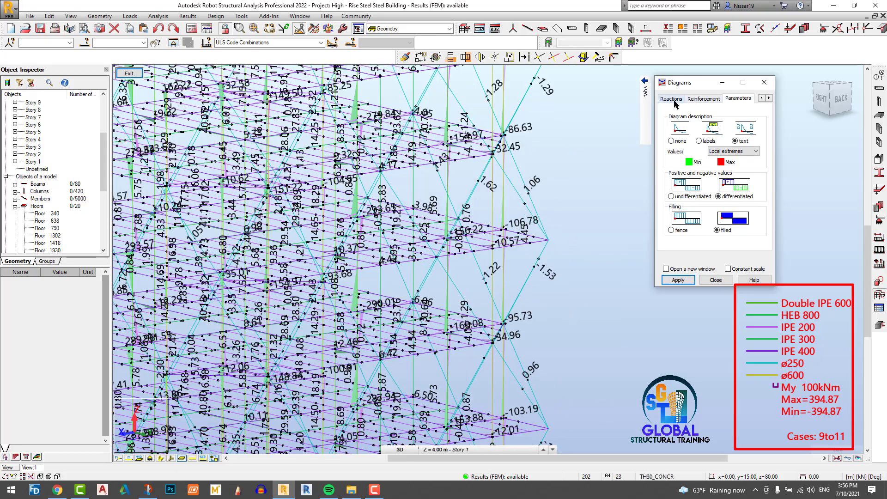
- Display the Fx force diagrams instead of the My moment diagrams
left_click(761, 98)
left_click(761, 98)
left_click(683, 99)
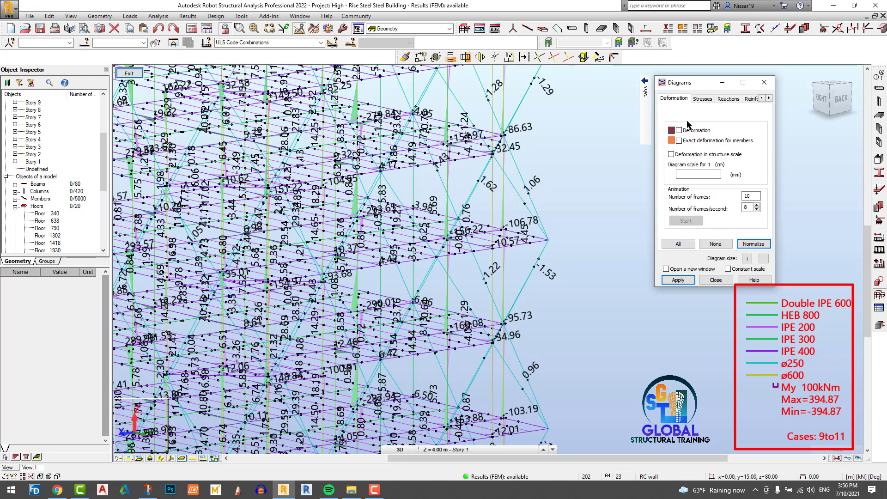
left_click(761, 98)
left_click(666, 98)
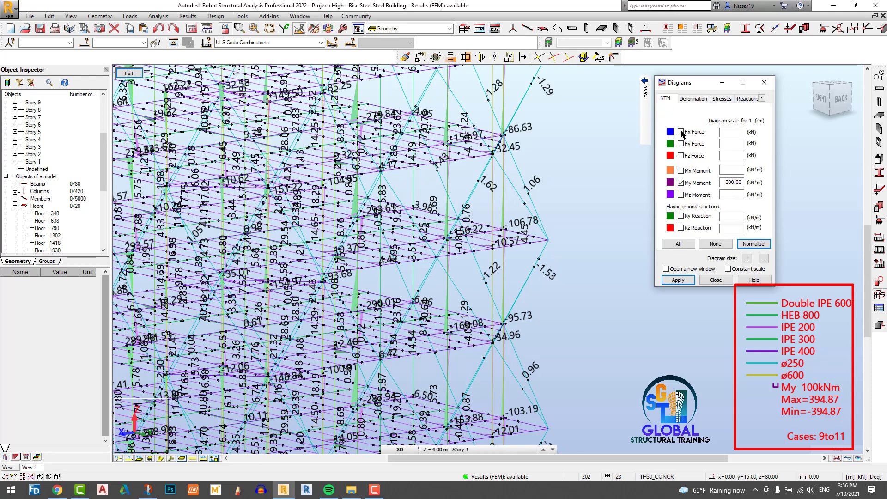
left_click(681, 131)
left_click(681, 182)
left_click(678, 280)
- Examine the Fx force values on the floor beams and diagonal braces along the building's outer edge
scroll(582, 207, "down", 1)
scroll(583, 199, "down", 5)
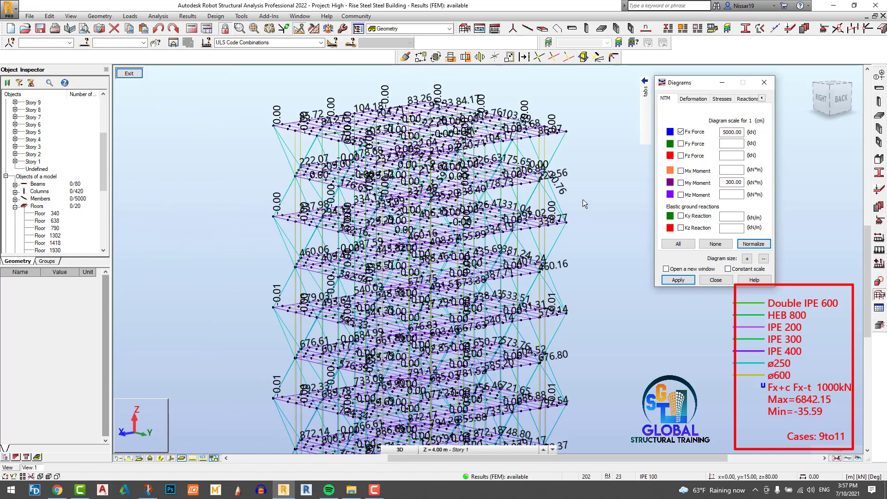
scroll(543, 198, "up", 4)
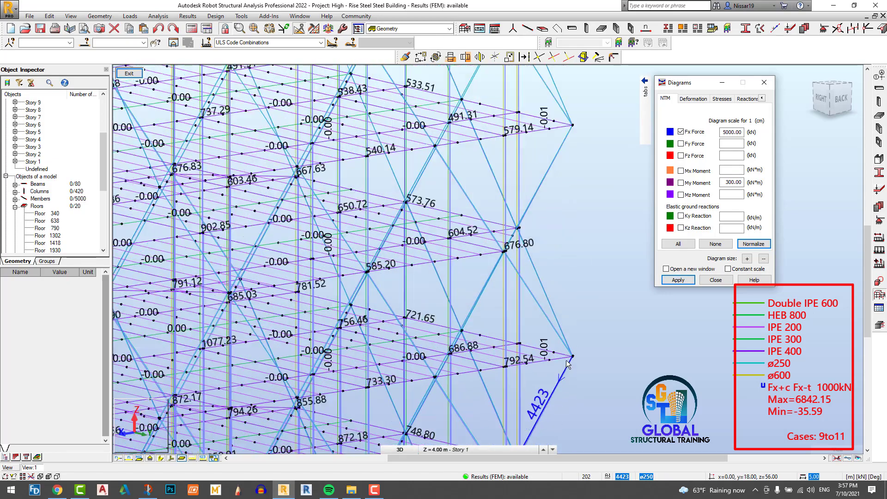
scroll(531, 194, "down", 5)
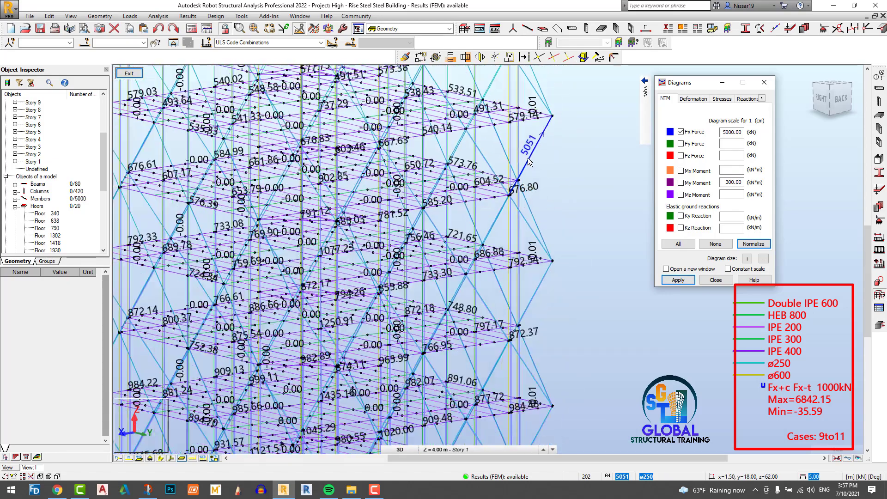
scroll(551, 356, "up", 6)
scroll(552, 337, "down", 3)
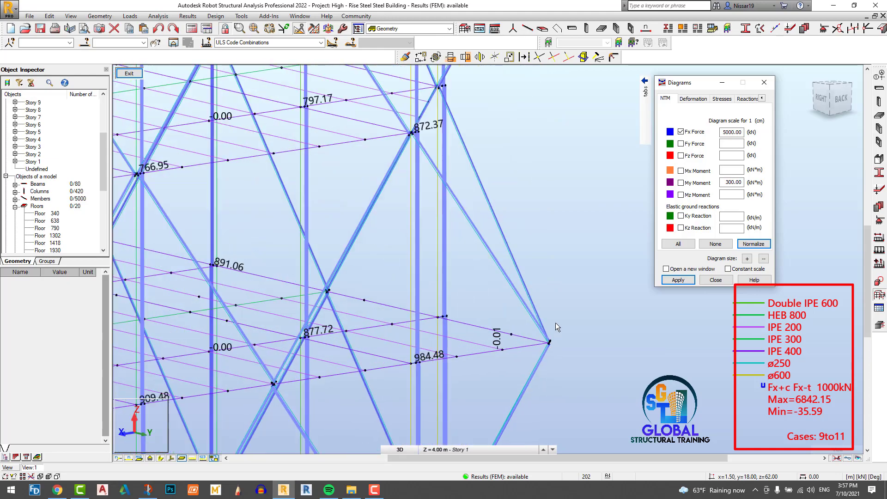
scroll(547, 275, "down", 1)
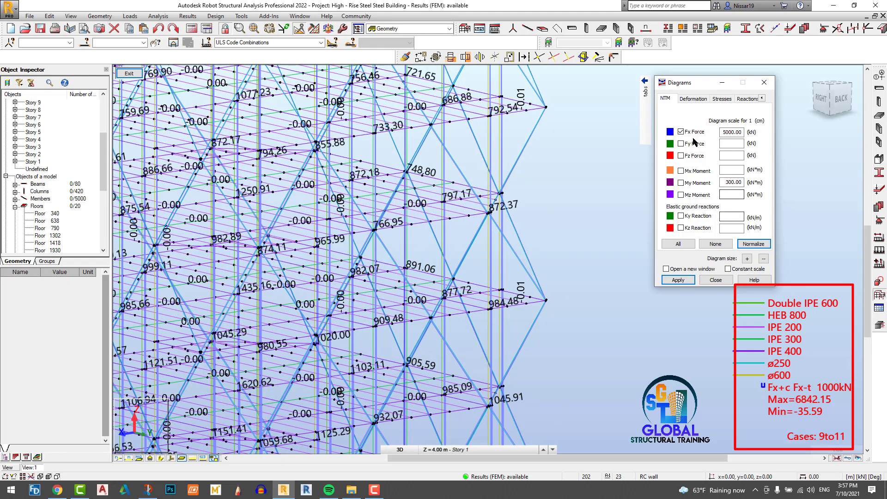
- Replace the Fx diagrams with the Fz force diagrams and examine the values on the beams and columns
left_click(681, 132)
left_click(680, 156)
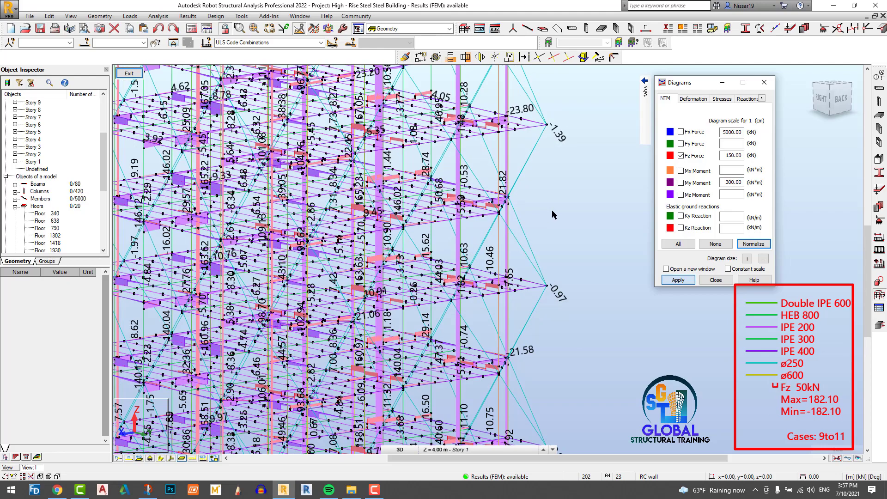
scroll(562, 206, "down", 4)
scroll(539, 322, "up", 5)
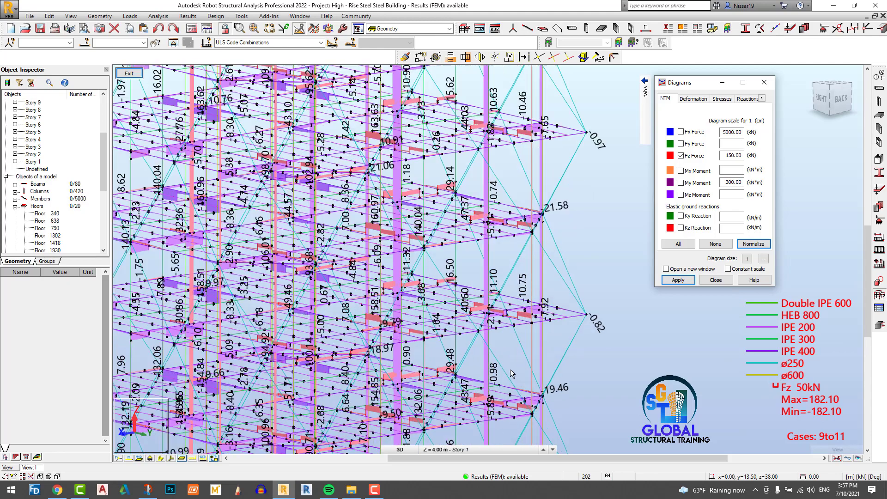
scroll(412, 156, "down", 3)
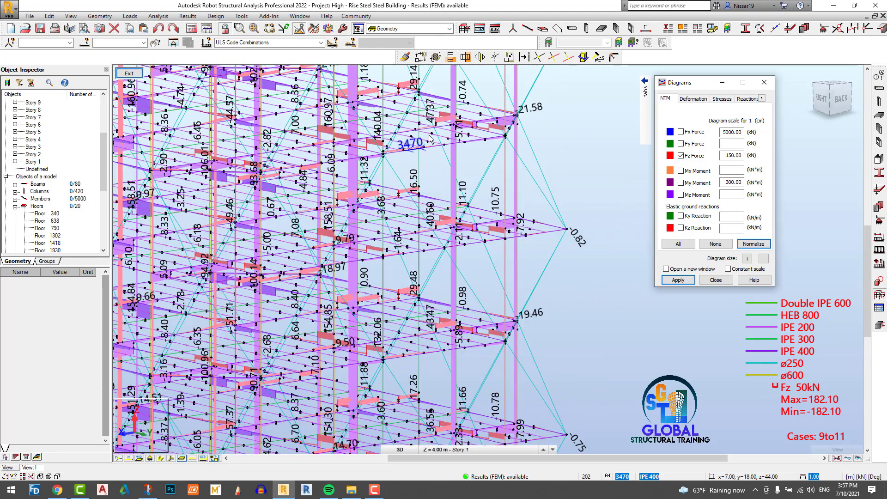
scroll(494, 384, "up", 1)
scroll(494, 387, "up", 4)
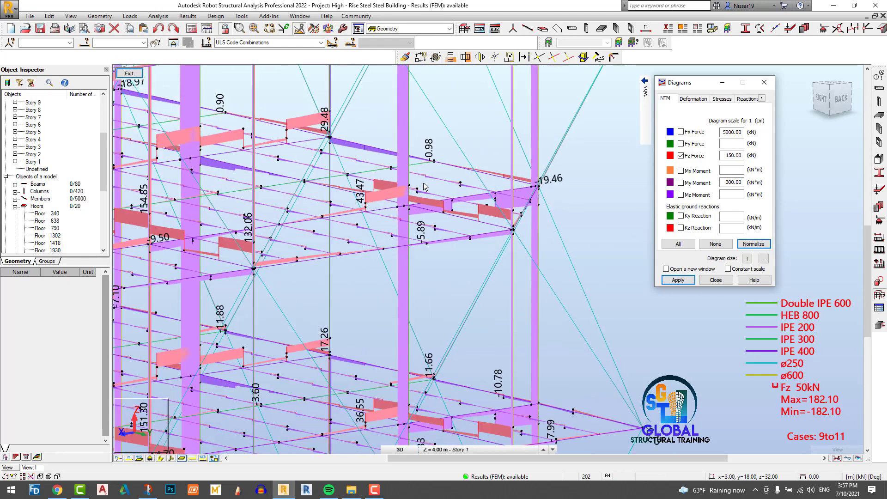
scroll(439, 175, "down", 5)
scroll(449, 183, "down", 3)
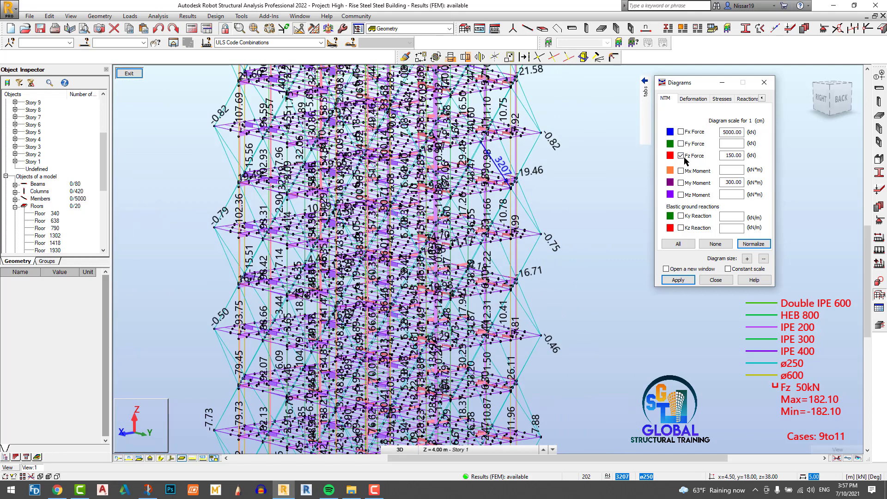
- Turn off the Fz force diagrams and close the diagram settings
left_click(681, 156)
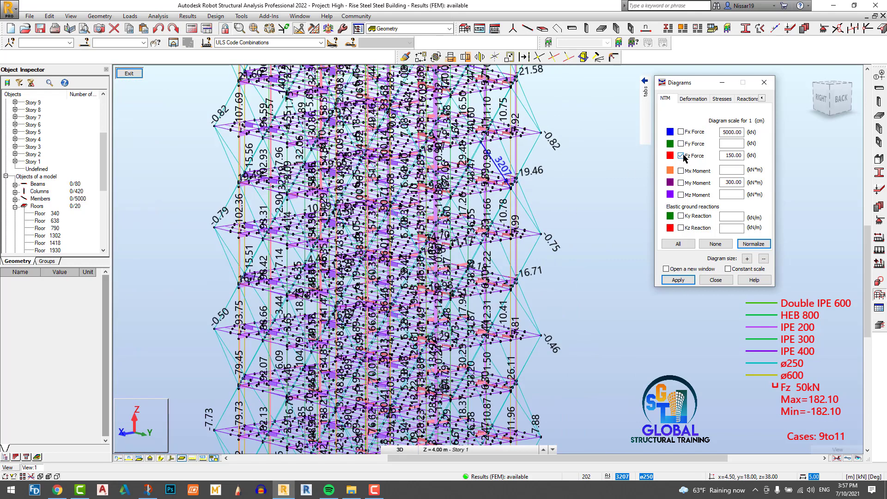
left_click(723, 103)
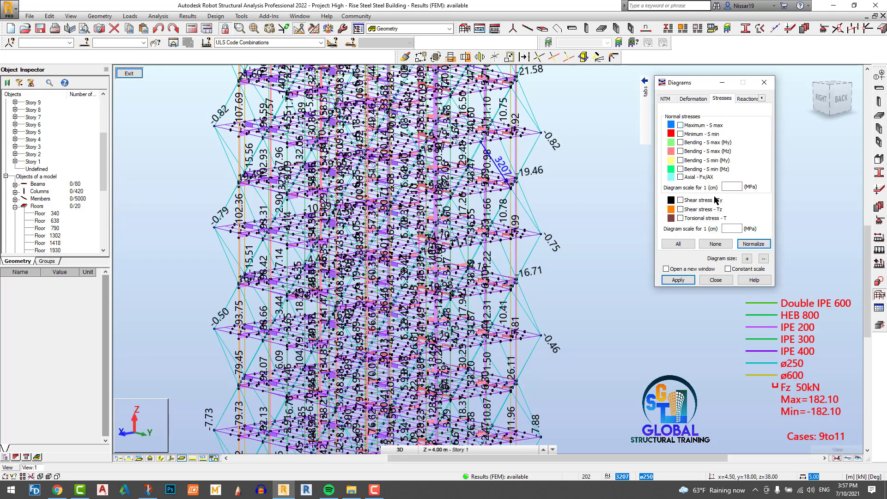
left_click(665, 99)
left_click(678, 279)
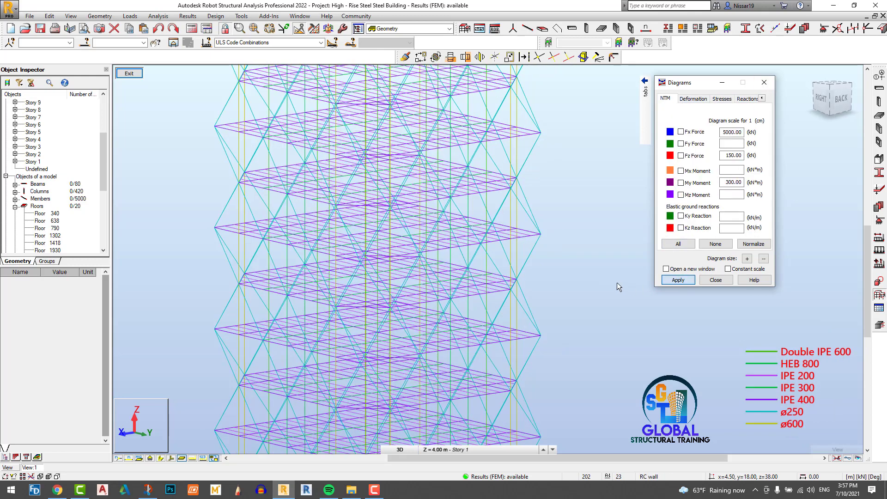
left_click(764, 82)
- Exit the isolated view and clear the selection on the full building model
left_click(128, 73)
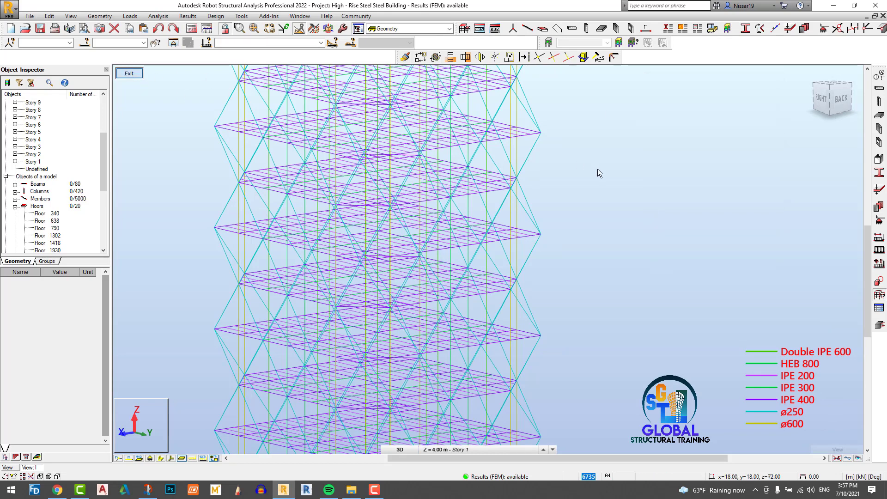
right_click(527, 157)
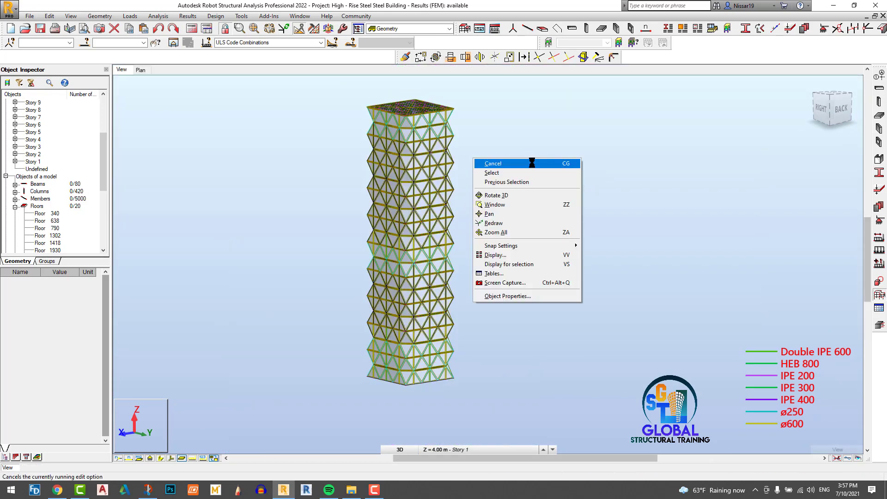
left_click(530, 164)
right_click(525, 157)
left_click(528, 164)
- Switch to the Steel/Aluminum Design layout and select the members with IPE 200, IPE 300 and IPE 400 sections
left_click(406, 28)
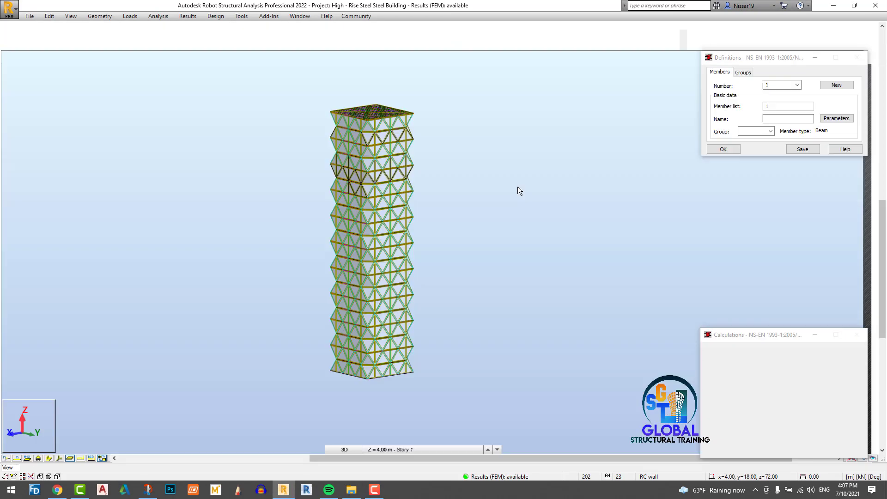
left_click(851, 354)
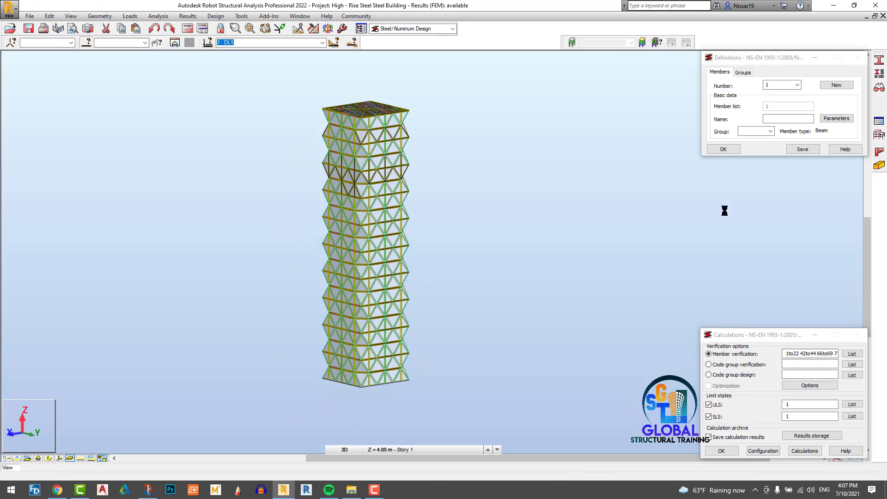
left_click(805, 71)
left_click_drag(818, 152, 819, 163)
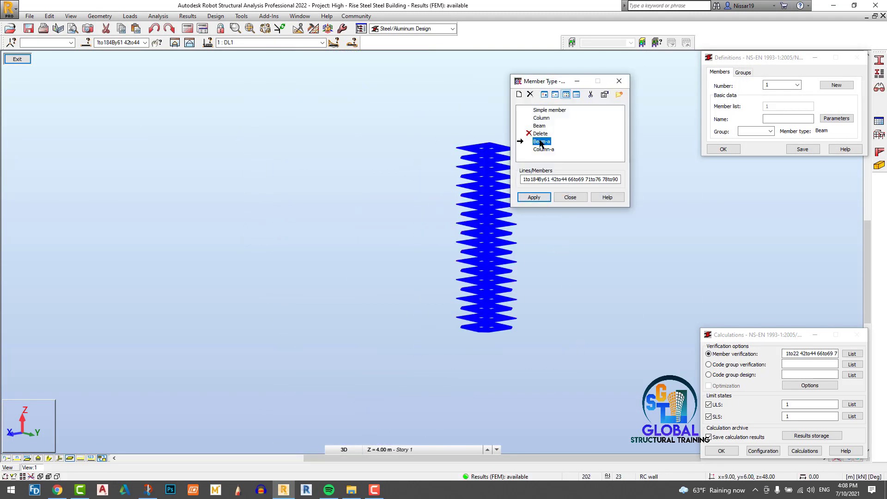
- Check the serviceability limits of the Beam-a member type, save it, and assign it to the isolated beams
double_click(541, 142)
left_click(650, 346)
left_click(587, 198)
left_click(673, 169)
left_click(697, 113)
left_click(639, 268)
left_click(534, 197)
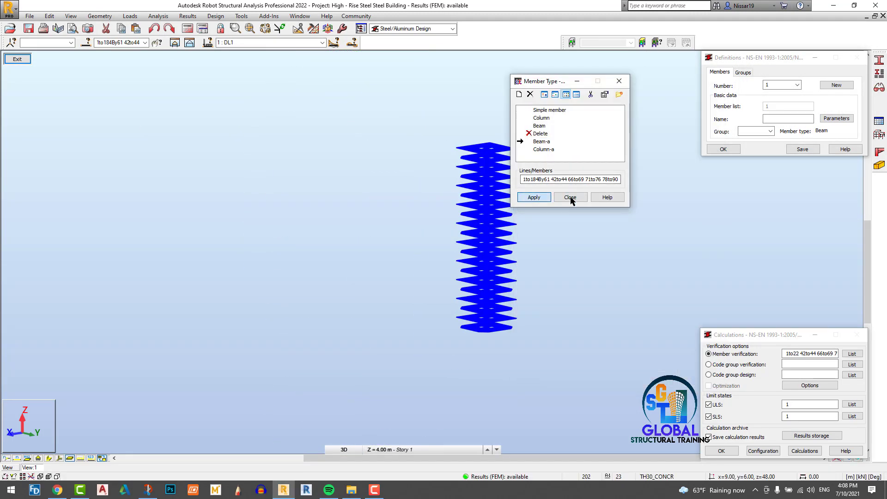
left_click(570, 197)
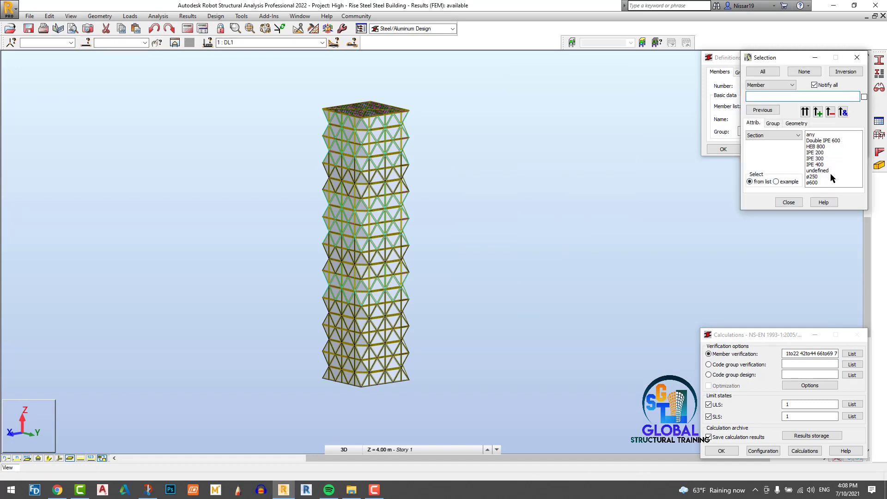
- Select the members with HEB 800, ø250 and ø600 sections and isolate them in a separate view
double_click(821, 142)
left_click(814, 177)
double_click(788, 97)
key("Delete")
left_click(815, 182, "ctrl")
left_click(818, 147, "ctrl")
left_click(805, 112)
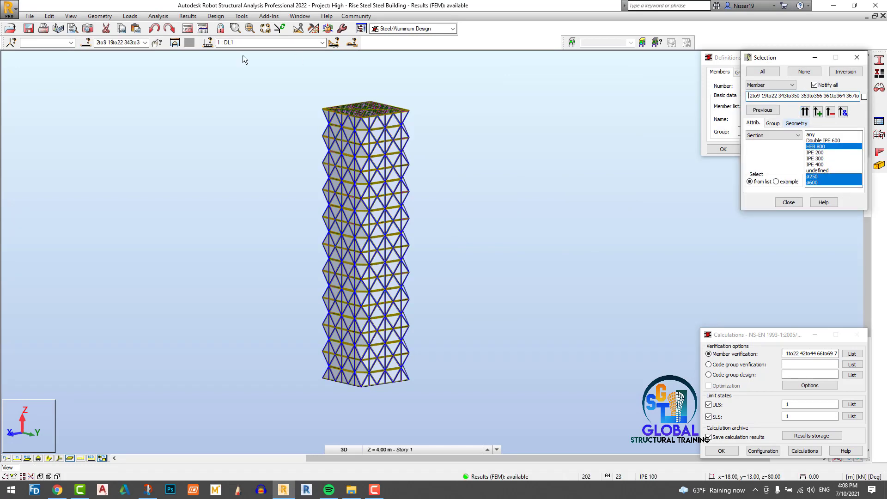
left_click(175, 42)
- Check the node displacement limits of the Column-a member type, save it, and assign it to the isolated members
left_click(878, 73)
double_click(541, 154)
left_click(650, 347)
double_click(587, 250)
double_click(633, 251)
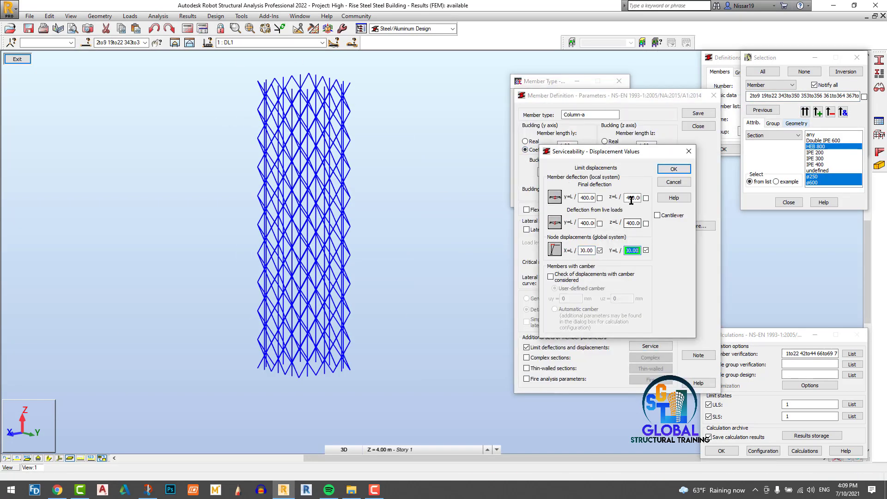
left_click(674, 169)
left_click(698, 113)
left_click(536, 198)
- Set the Column-a y-axis buckling diagram to coefficient 1.0 for a sway structure and save the member type
double_click(789, 96)
key("Delete")
double_click(543, 150)
left_click(572, 172)
left_click(564, 223)
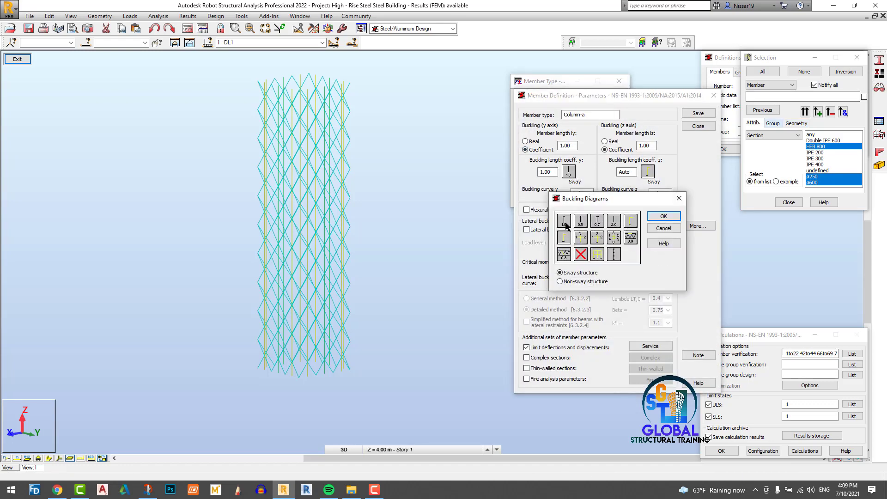
left_click(566, 223)
left_click(656, 216)
left_click(698, 114)
- Assign the updated Column-a type to all isolated vertical and diagonal members and run the structural calculations
left_click_drag(392, 52, 167, 365)
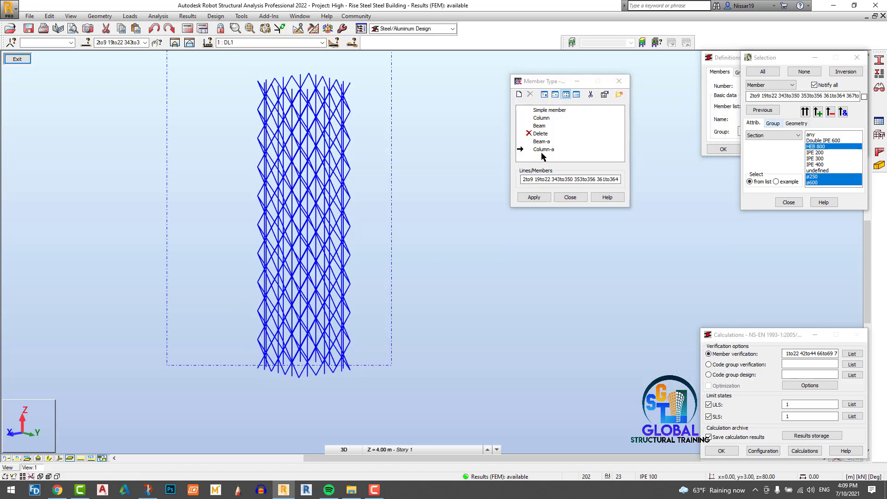
left_click(534, 197)
left_click(570, 197)
left_click(187, 29)
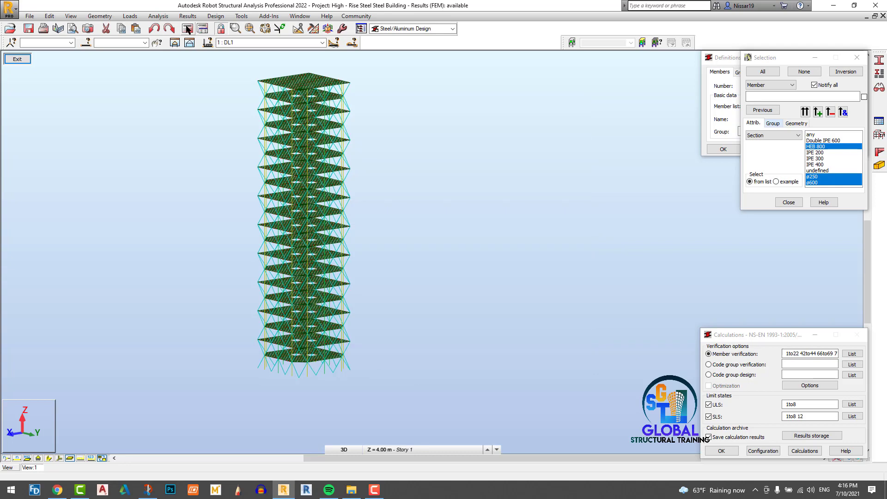
- Set the verification load cases to 9 for ULS and 12 for SLS
scroll(850, 252, "down", 2)
left_click(852, 405)
left_click(754, 386)
left_click(785, 375)
left_click_drag(802, 397, 802, 429)
left_click(842, 322)
left_click(852, 417)
left_click(755, 386)
left_click(785, 375)
left_click(837, 320)
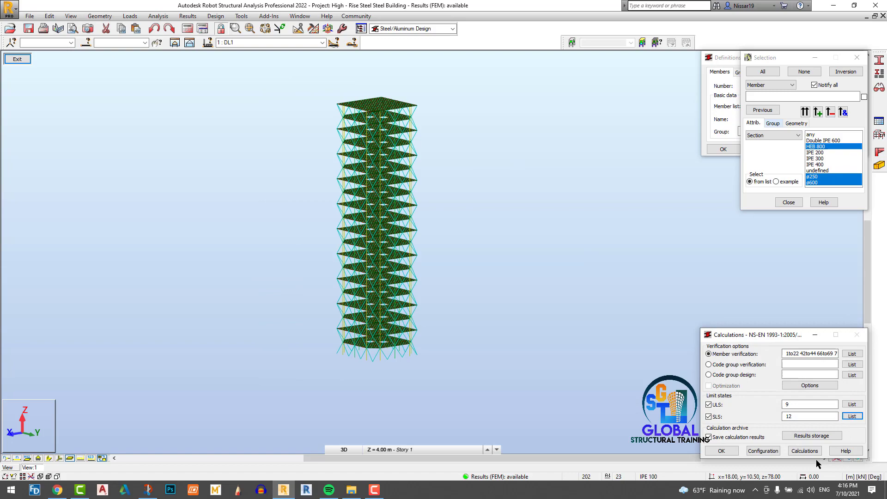
- Run the member verification and browse the listed member ratios
left_click(796, 447)
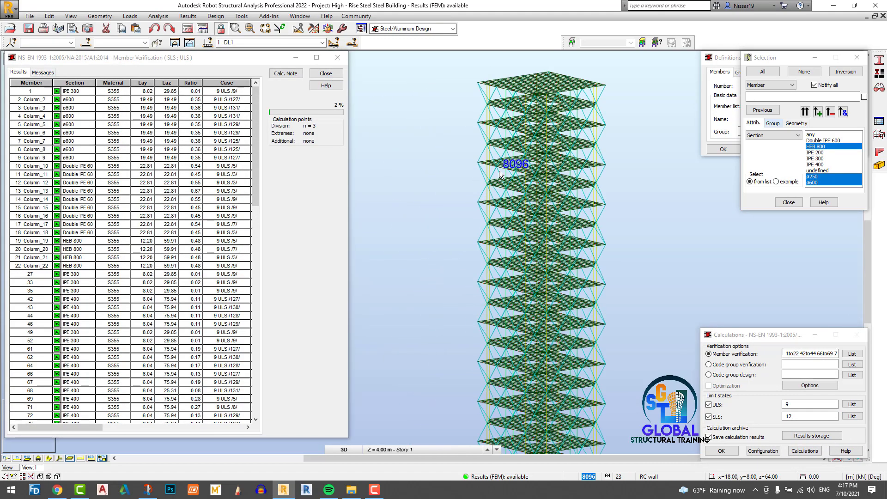
scroll(246, 330, "down", 8)
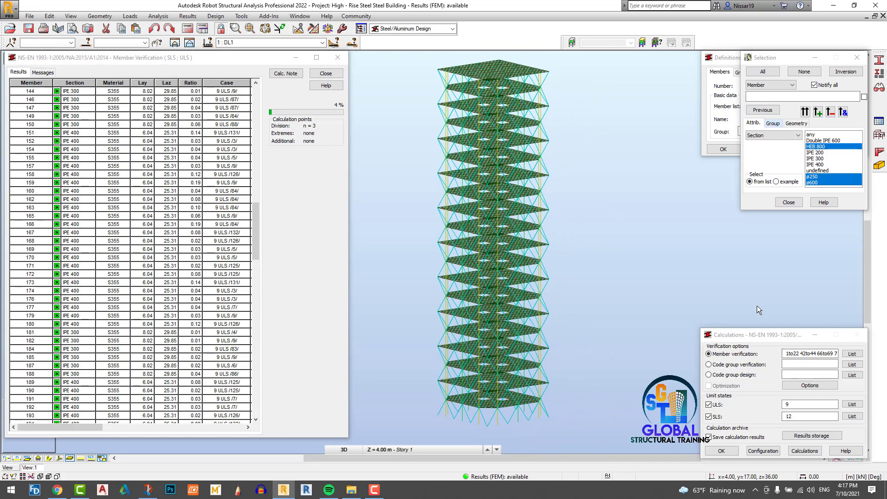
- Close the member selection window, minimise the member definitions window, and enlarge and reposition the member verification results window
left_click(857, 57)
left_click(820, 60)
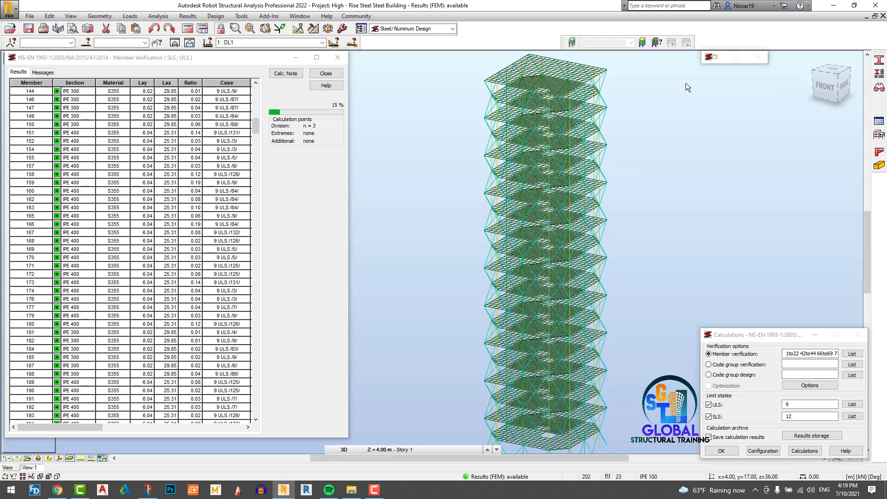
left_click_drag(273, 440, 273, 456)
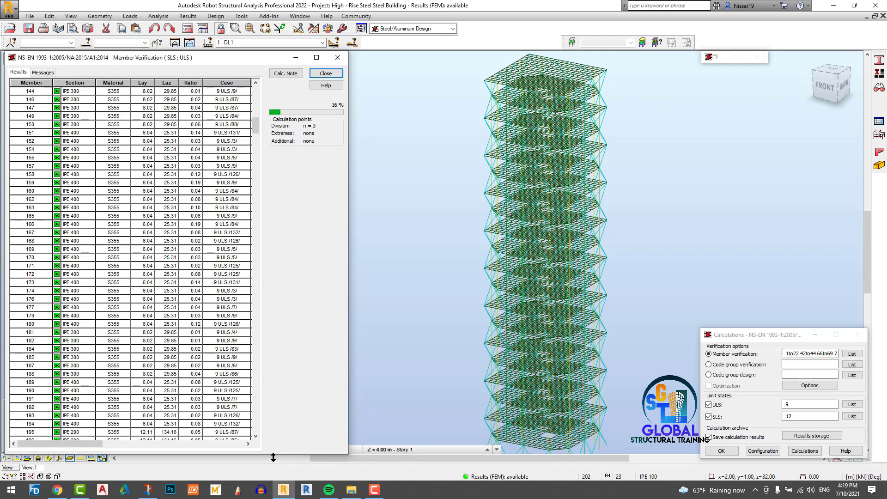
left_click_drag(224, 56, 216, 56)
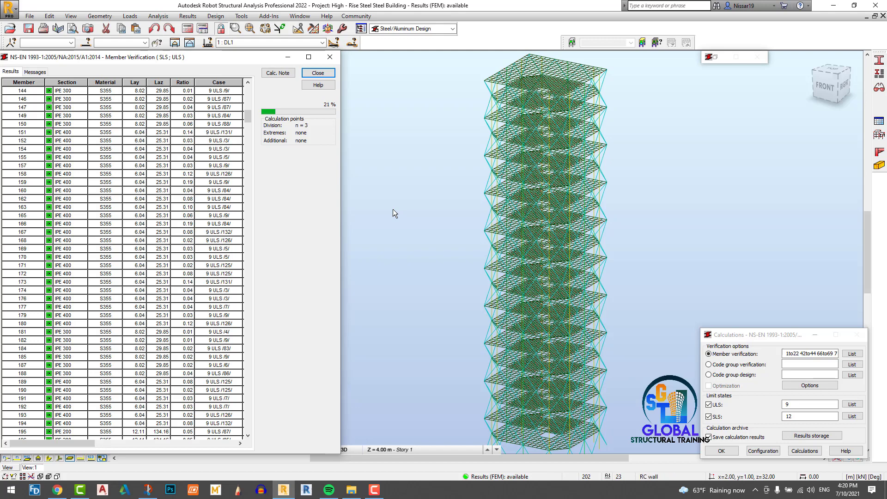
scroll(393, 209, "down", 1)
scroll(440, 215, "up", 2)
scroll(482, 214, "down", 2)
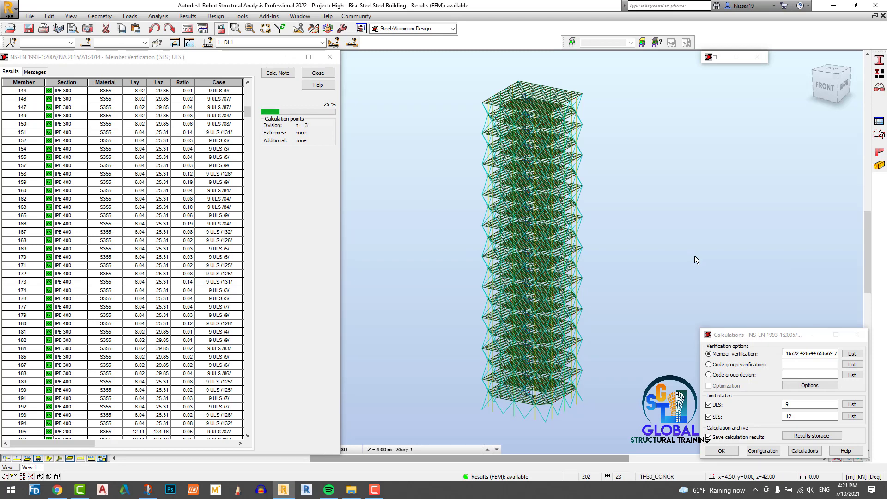
scroll(579, 238, "up", 1)
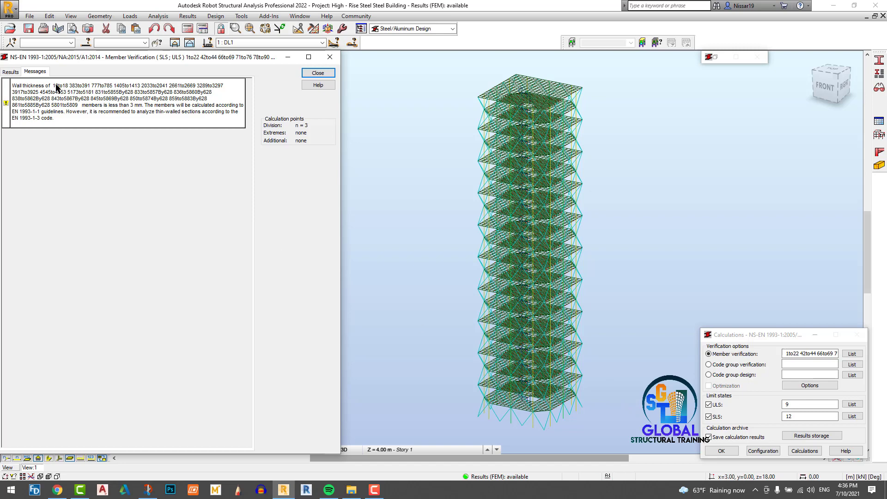
- Review the member verification results through the end of the list and generate a full calculation note for all listed members
left_click(15, 72)
scroll(192, 235, "down", 10)
scroll(199, 259, "down", 15)
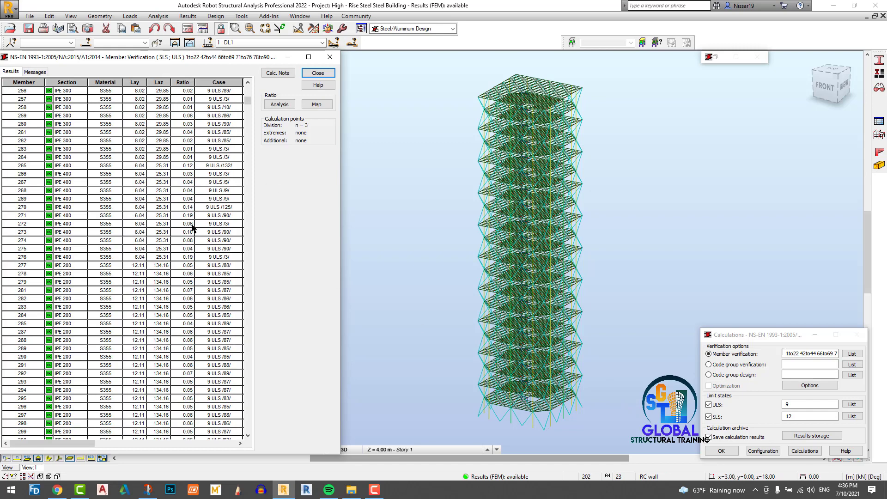
scroll(226, 365, "down", 5)
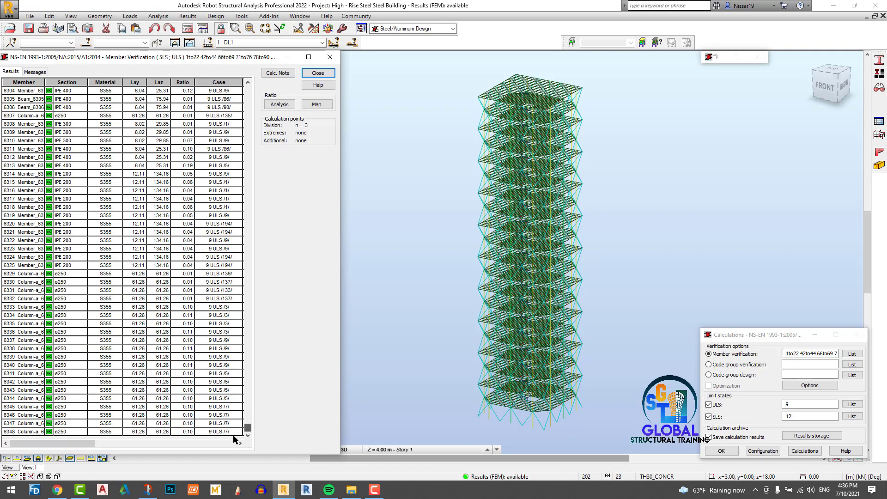
left_click(277, 73)
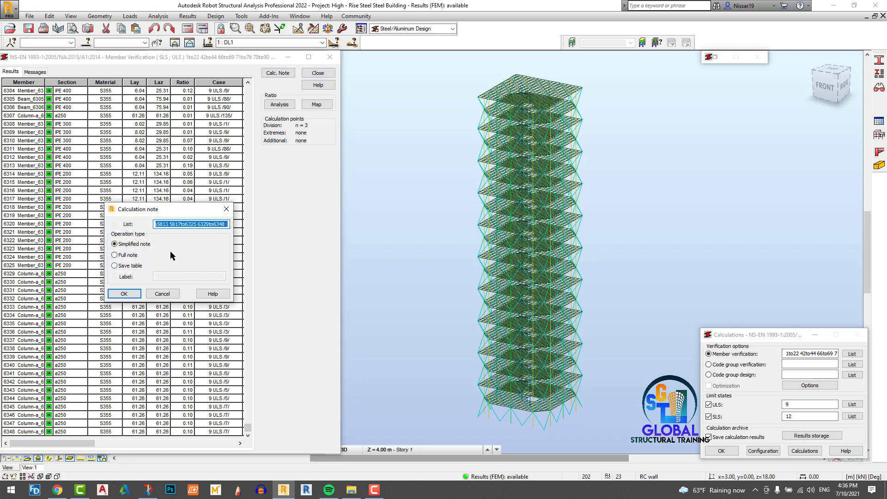
left_click(133, 256)
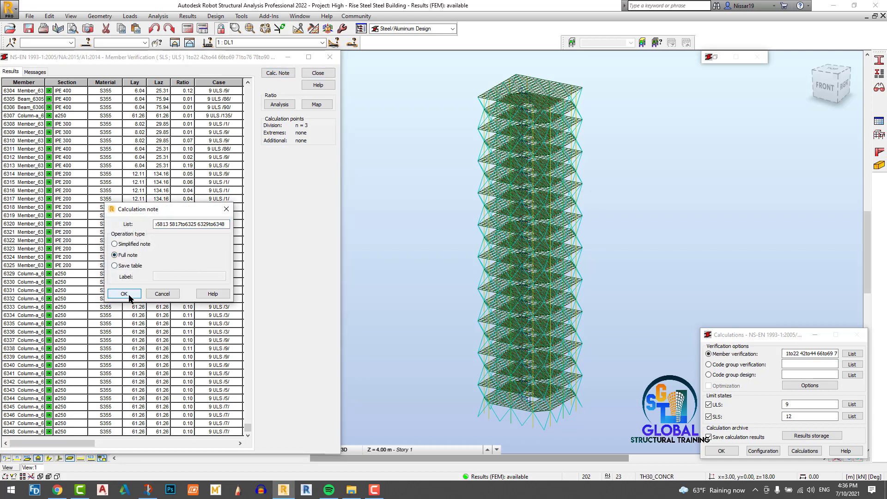
left_click(129, 296)
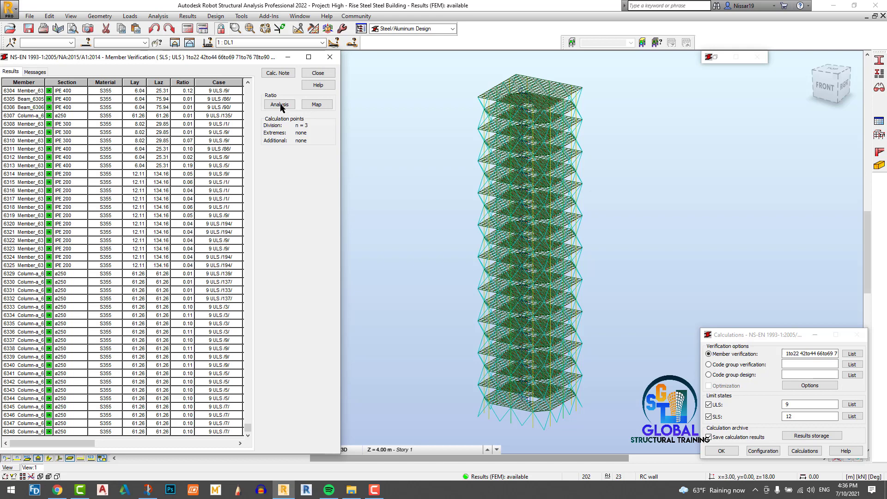
- Display the member ratio map, close it, and examine the global analysis ratio chart across all verified members
left_click(316, 105)
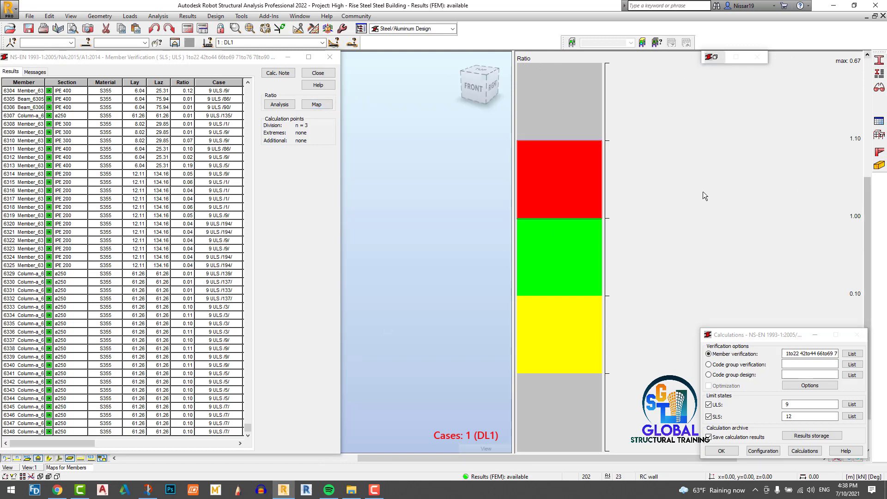
left_click(883, 17)
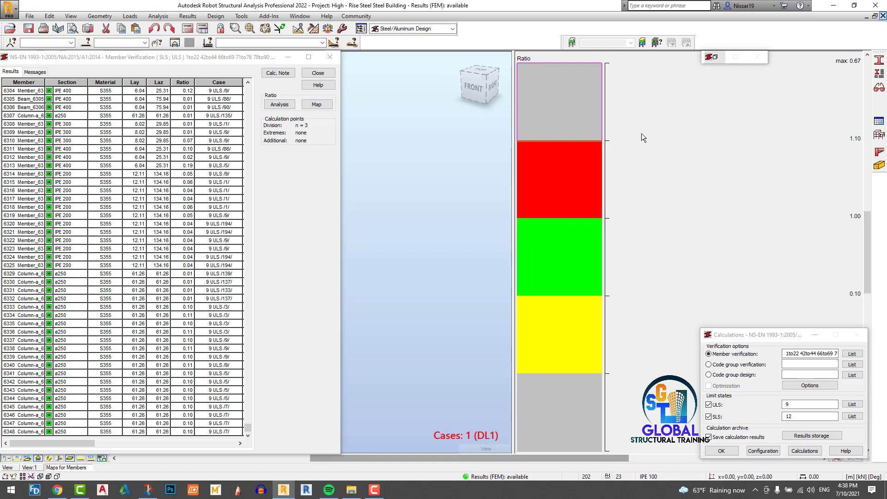
left_click(276, 106)
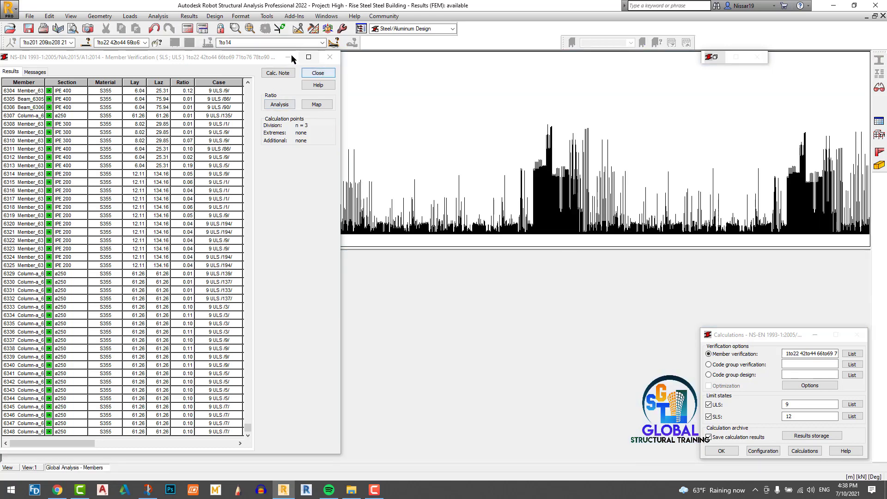
left_click(318, 73)
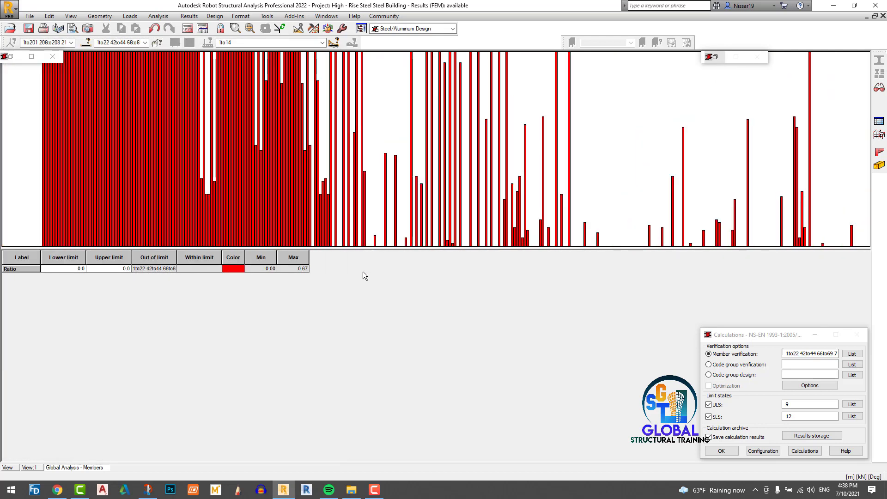
left_click_drag(348, 417, 348, 420)
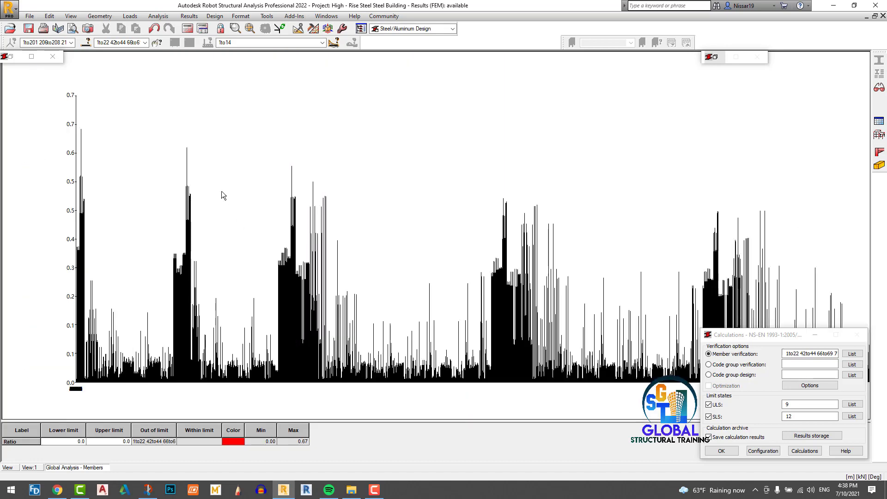
scroll(138, 179, "up", 3)
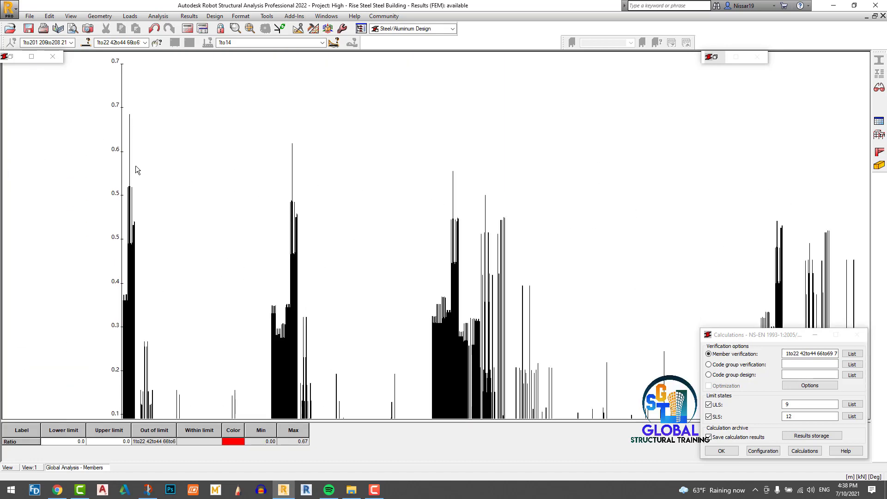
scroll(414, 352, "up", 4)
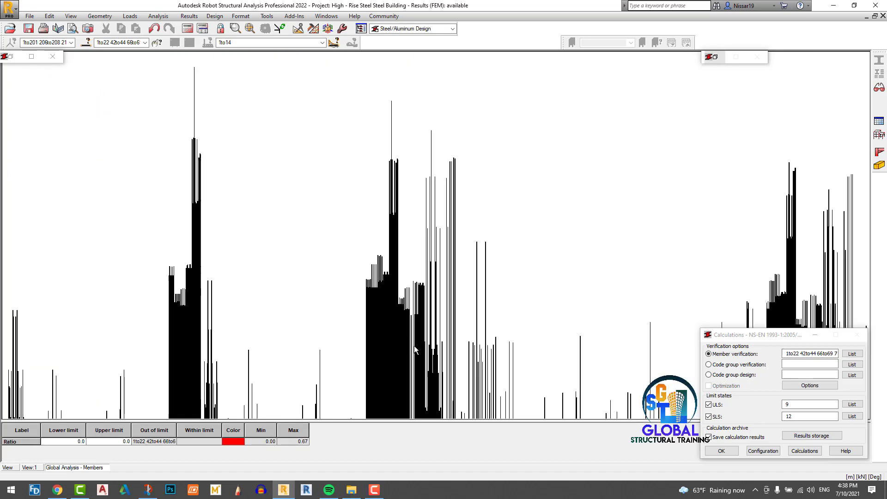
scroll(109, 119, "down", 5)
scroll(429, 194, "up", 3)
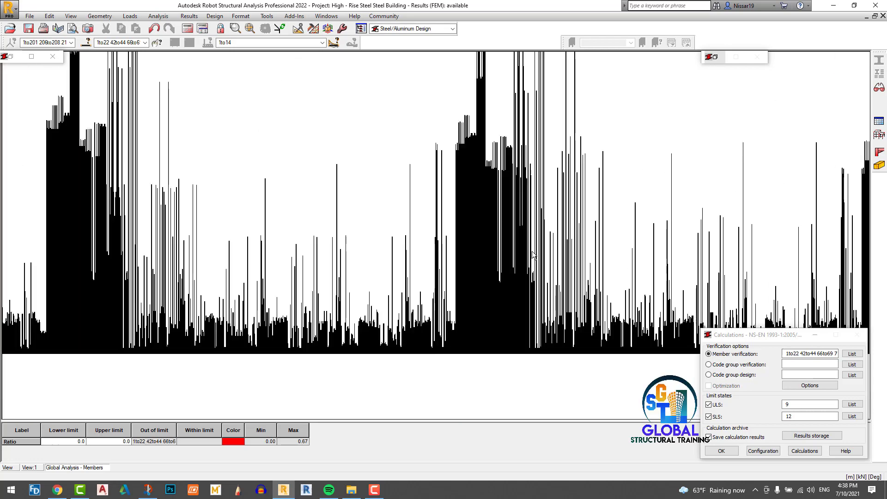
scroll(283, 197, "down", 5)
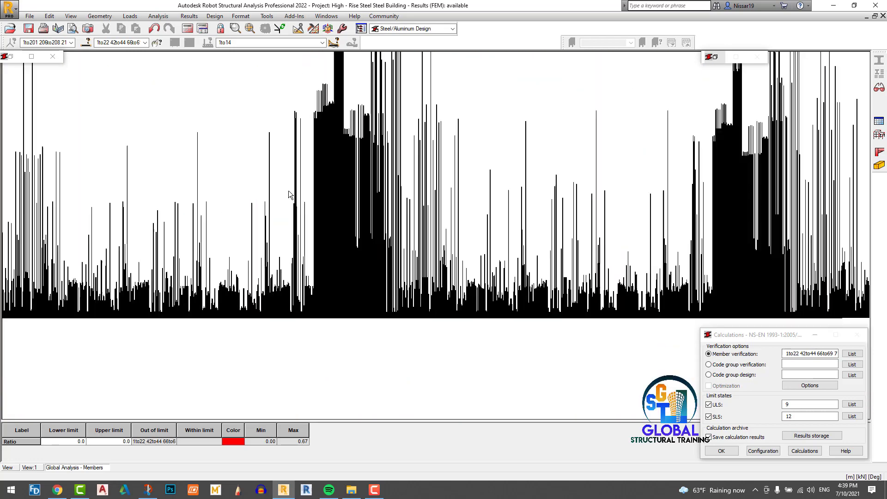
scroll(748, 214, "up", 2)
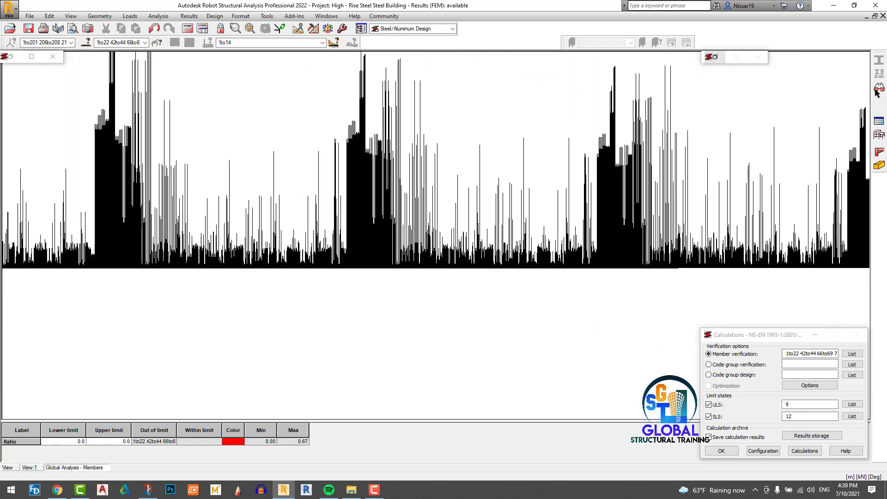
left_click(883, 16)
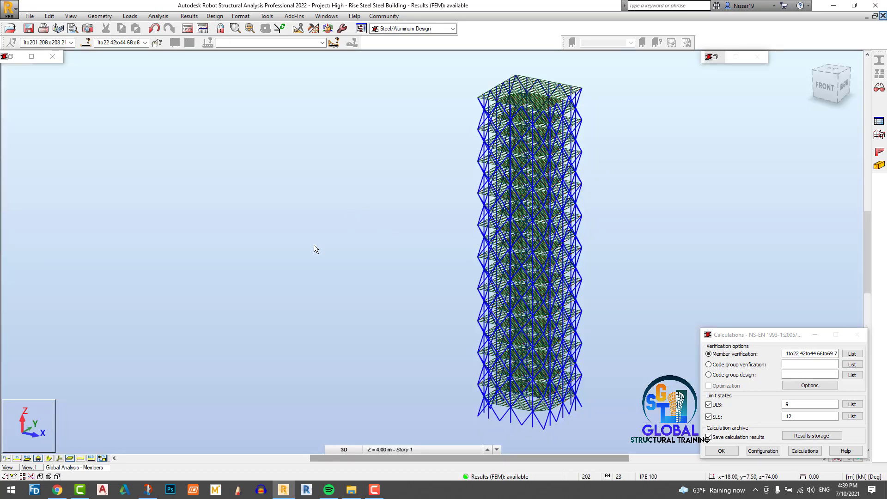
- Restore the member verification results window and place it beside the 3D model
left_click(31, 58)
left_click_drag(812, 3, 251, 51)
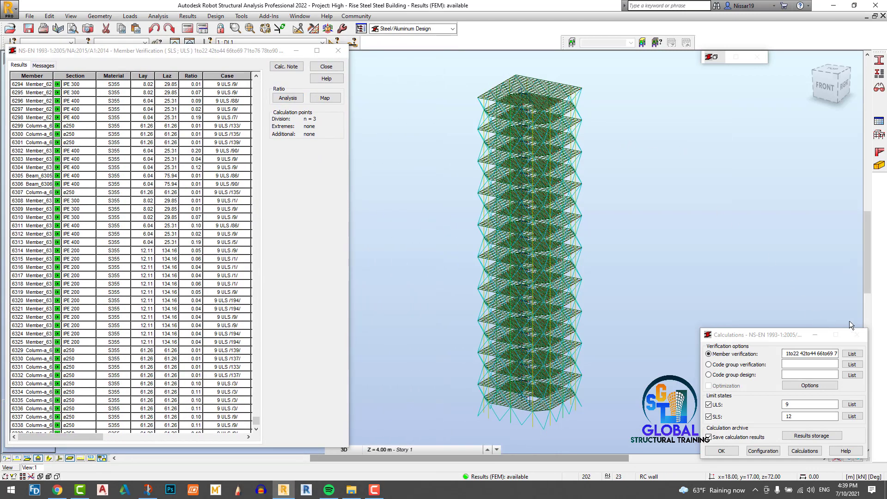
left_click_drag(257, 51, 259, 57)
- Switch to the Structure Model layout and minimise the verification results window to view the whole building
left_click(452, 28)
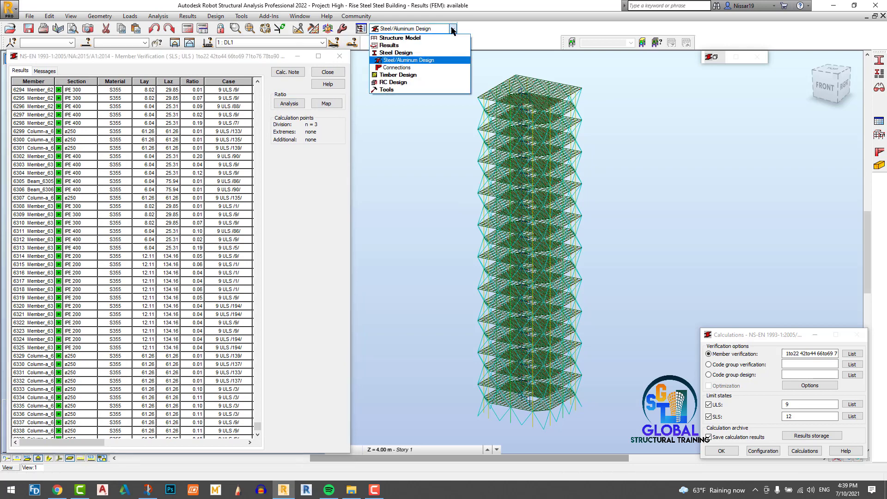
left_click(412, 39)
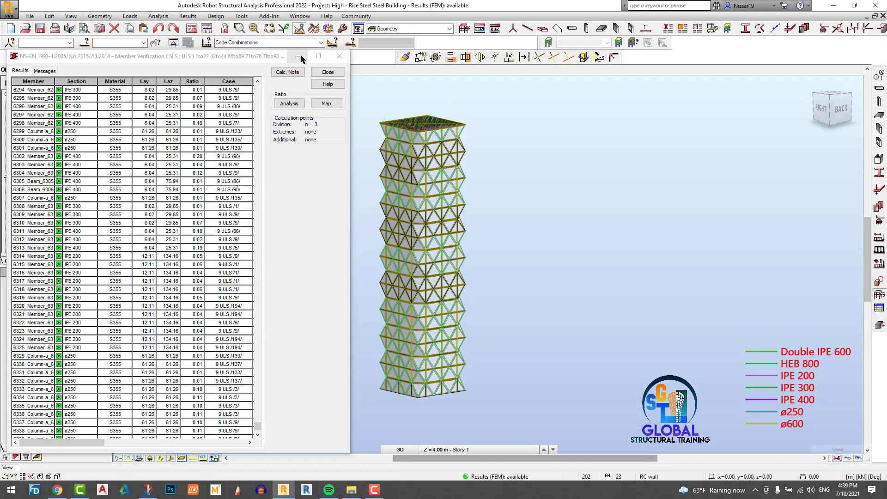
left_click(299, 56)
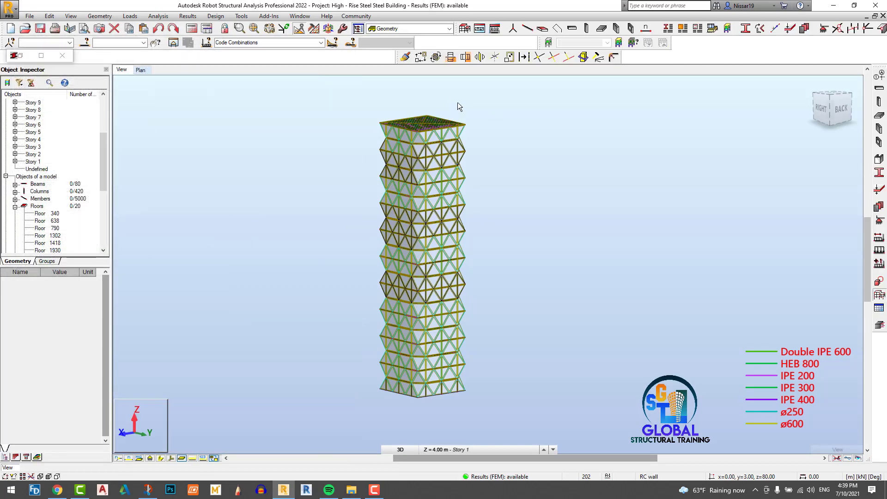
scroll(511, 179, "up", 2)
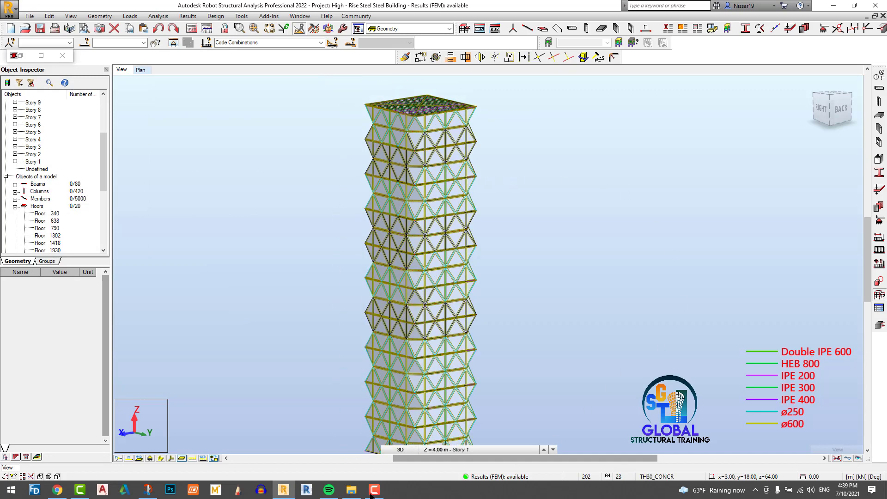